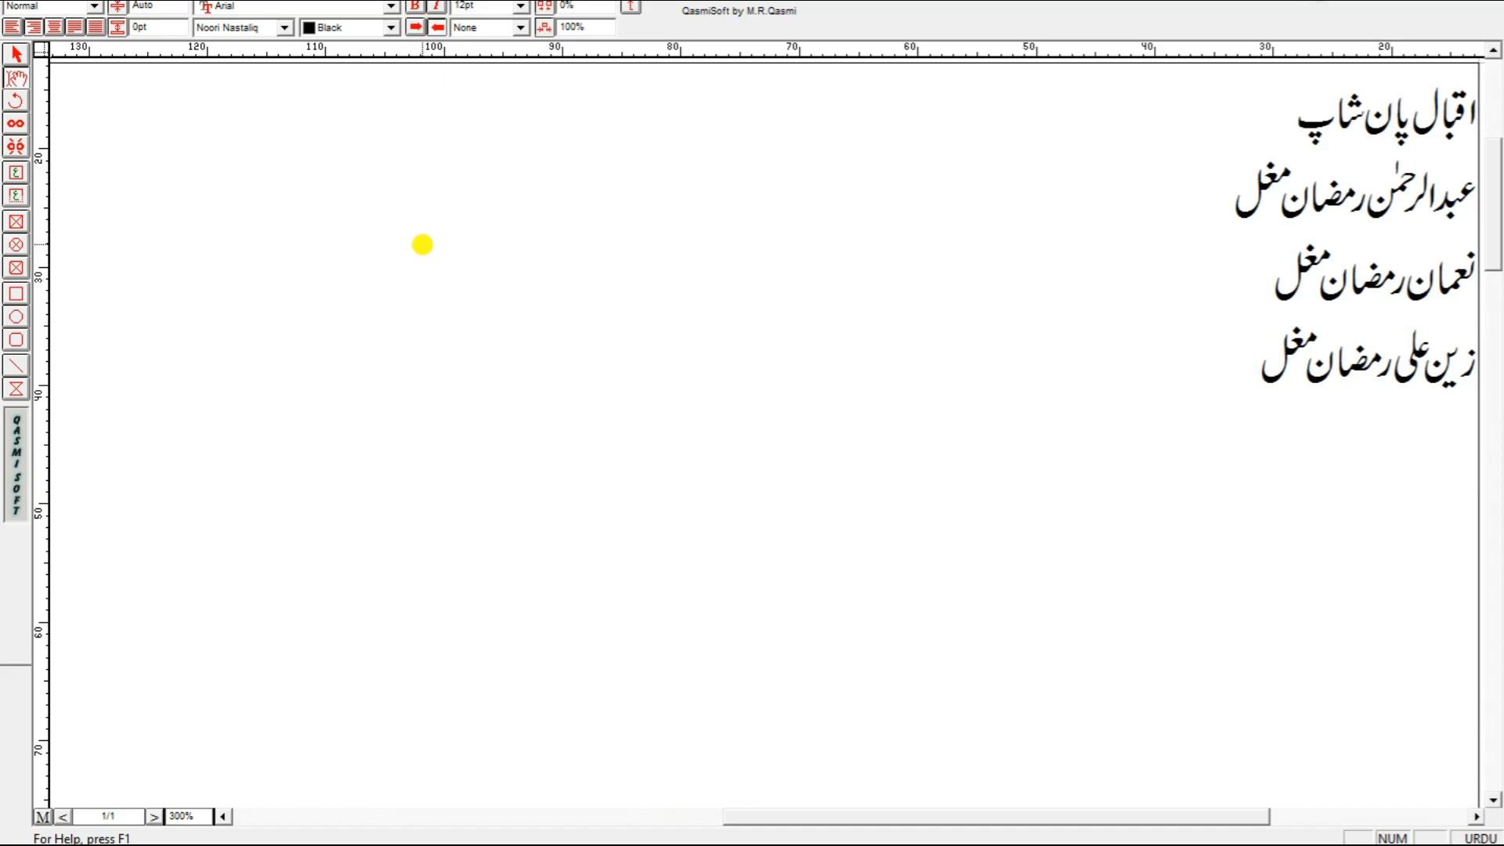
# Duplicate the shop-name line at the head of the Urdu text.
pyautogui.moveTo(1240, 126); pyautogui.dragTo(1476, 135)
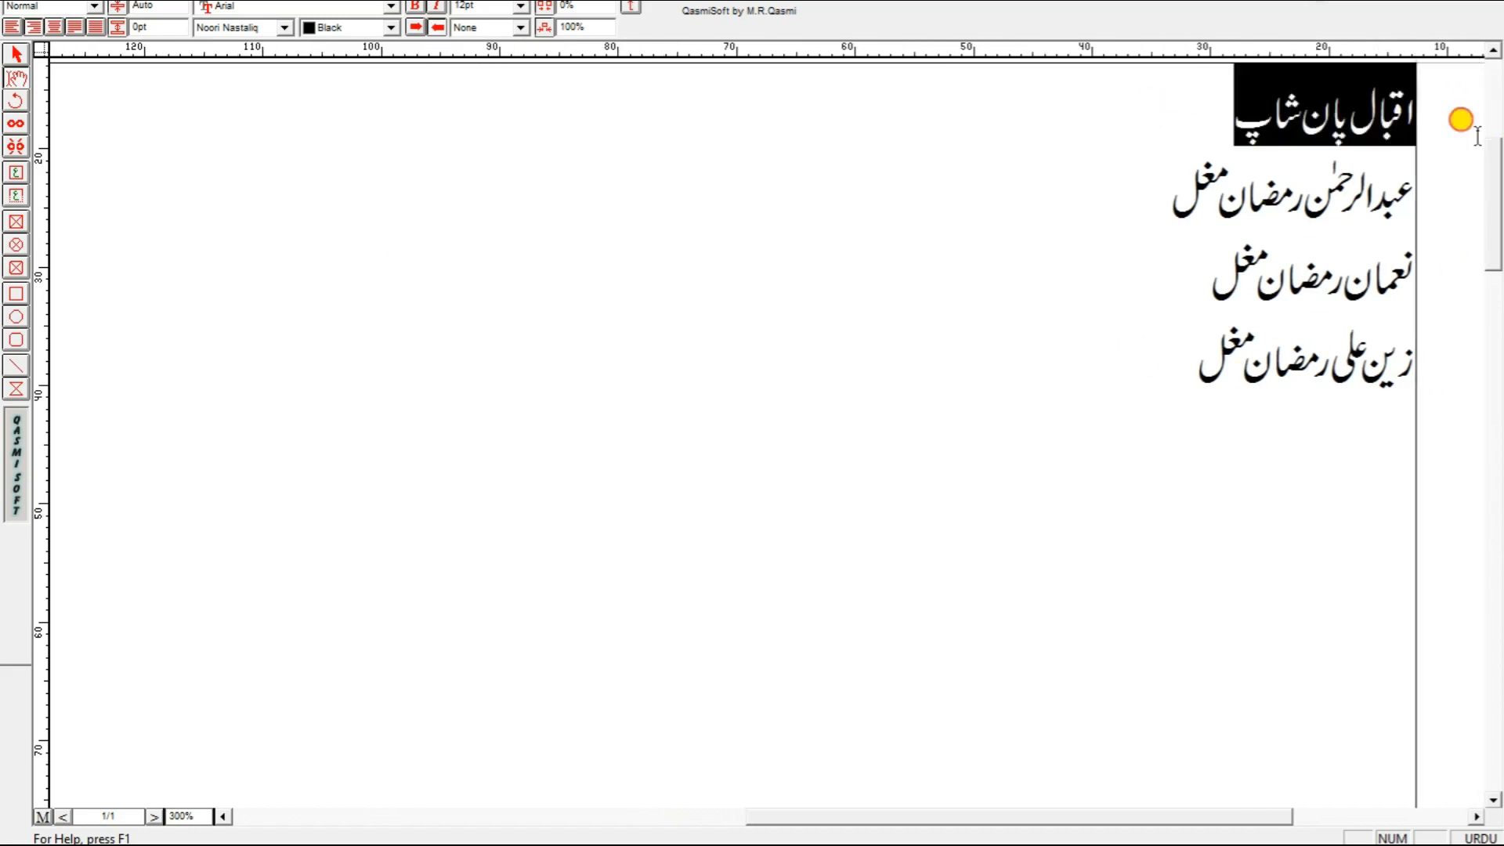
pyautogui.click(1112, 109)
pyautogui.press('Return')
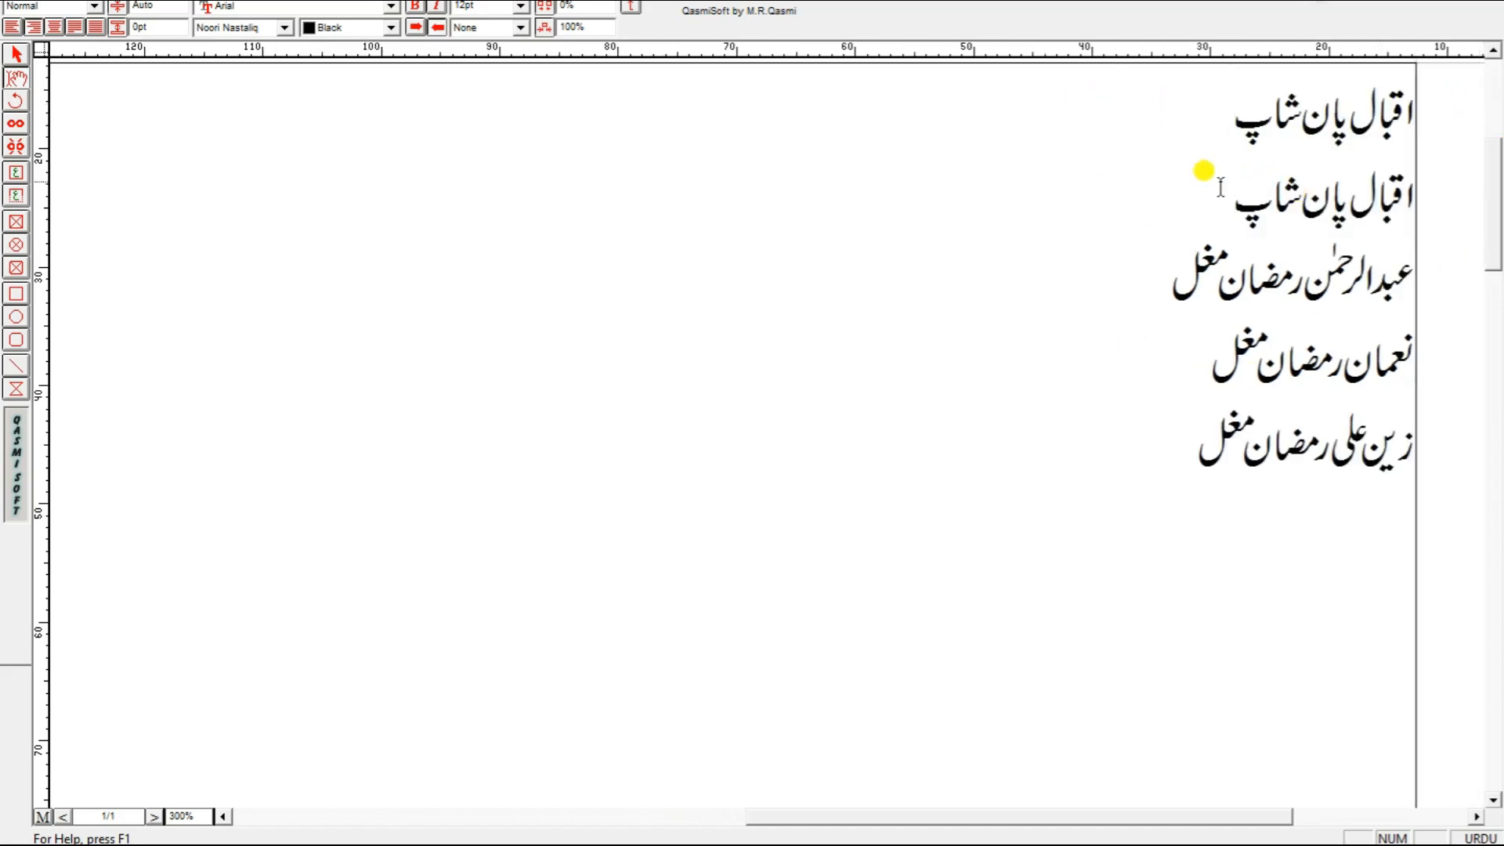
# Set the duplicated shop-name line in a heavy display font and add another person's name below the last line.
pyautogui.moveTo(1220, 188); pyautogui.dragTo(1414, 196)
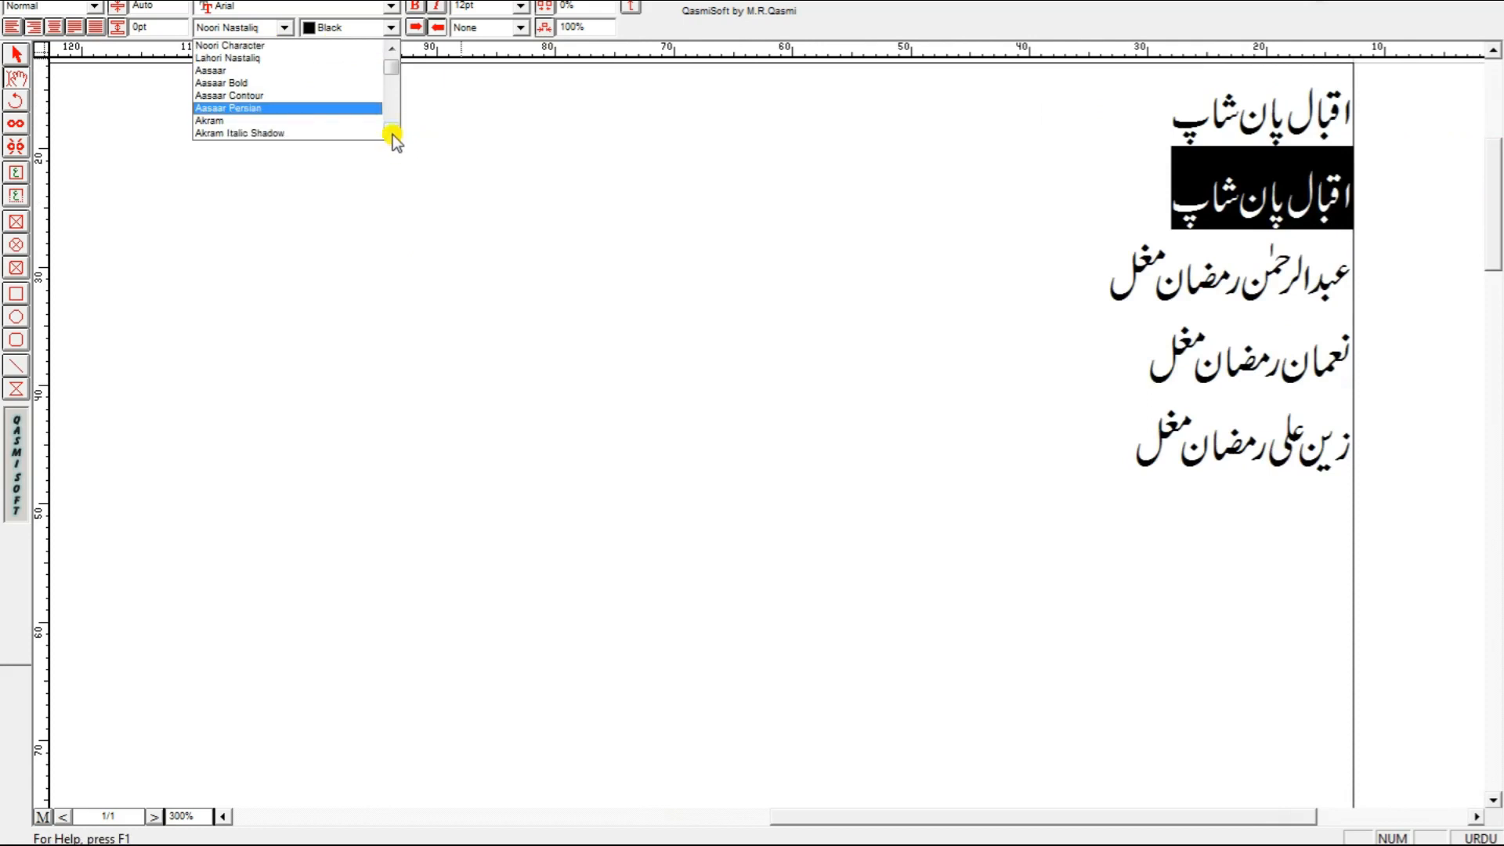
pyautogui.click(321, 108)
pyautogui.click(1085, 469)
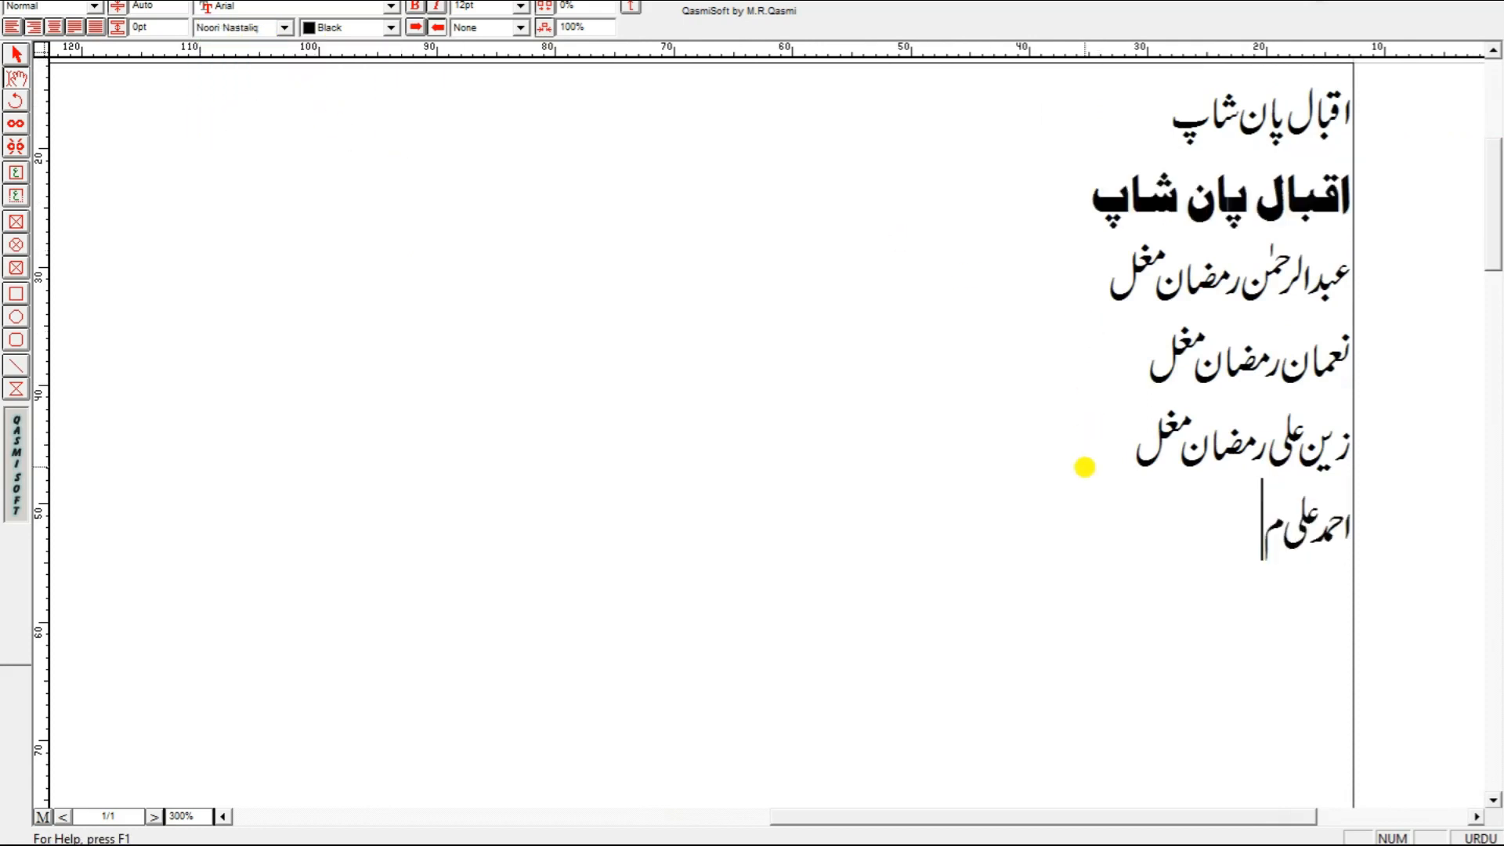
# Copy the whole text frame, switch to CorelDRAW and paste it into Iqbal Pan Shop.cdr scaled to 5%.
pyautogui.click(14, 57)
pyautogui.rightClick(298, 138)
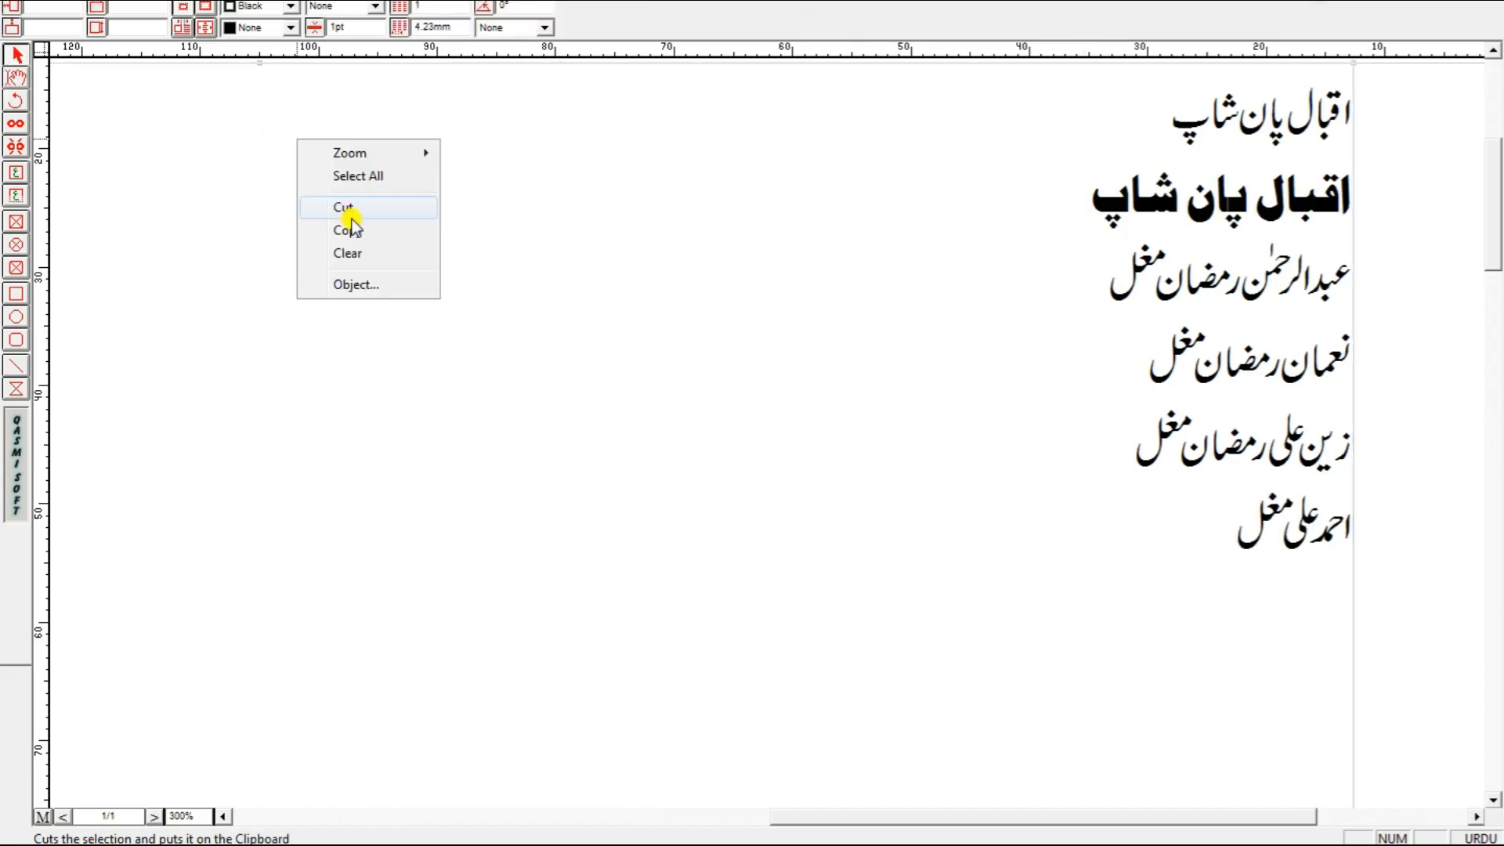
pyautogui.click(333, 231)
pyautogui.hotkey('alt', 'Tab')
pyautogui.rightClick(808, 490)
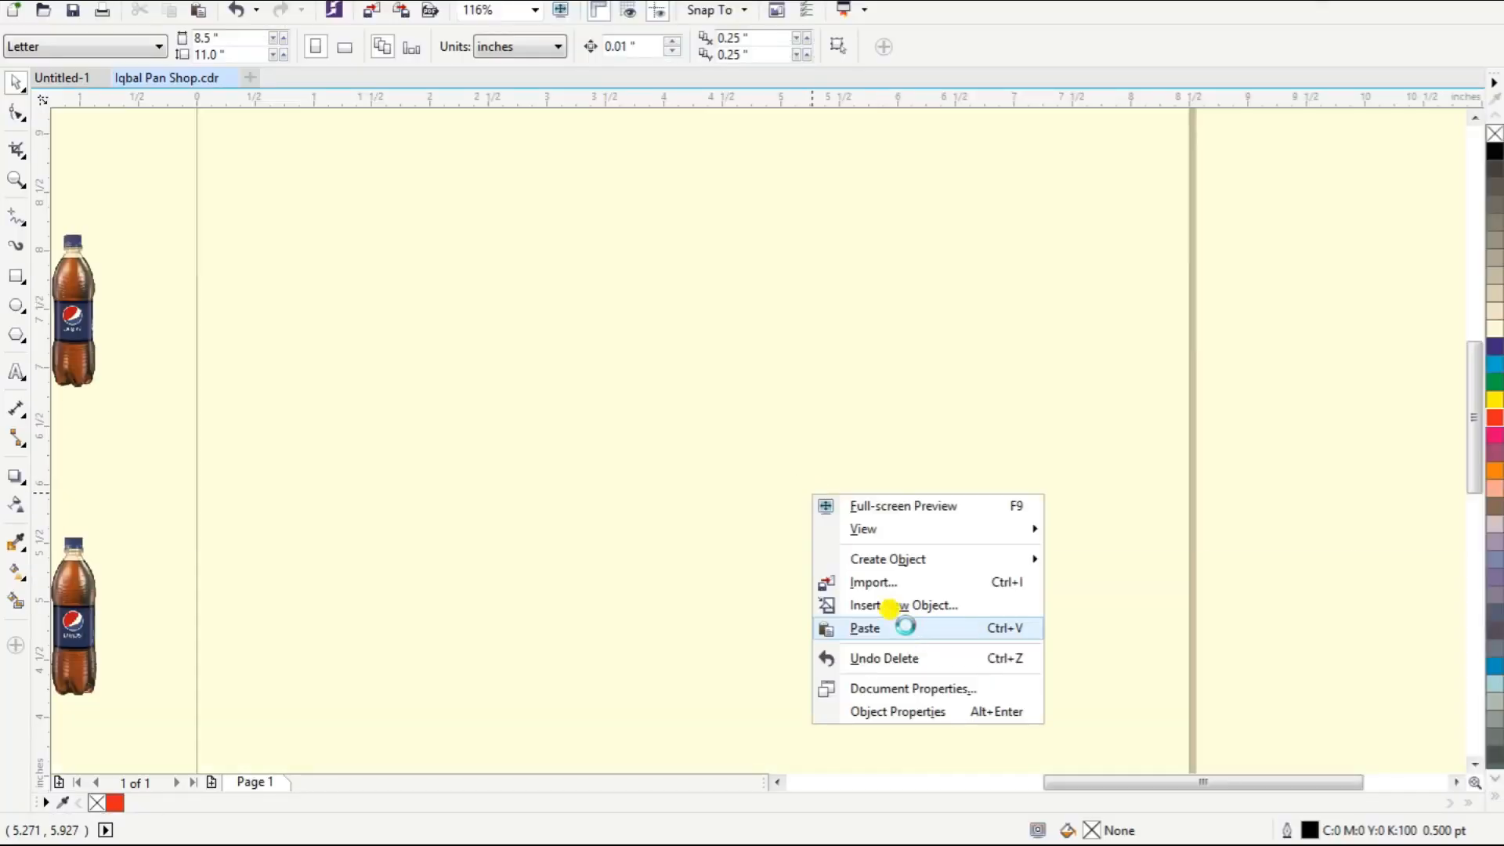
pyautogui.click(900, 623)
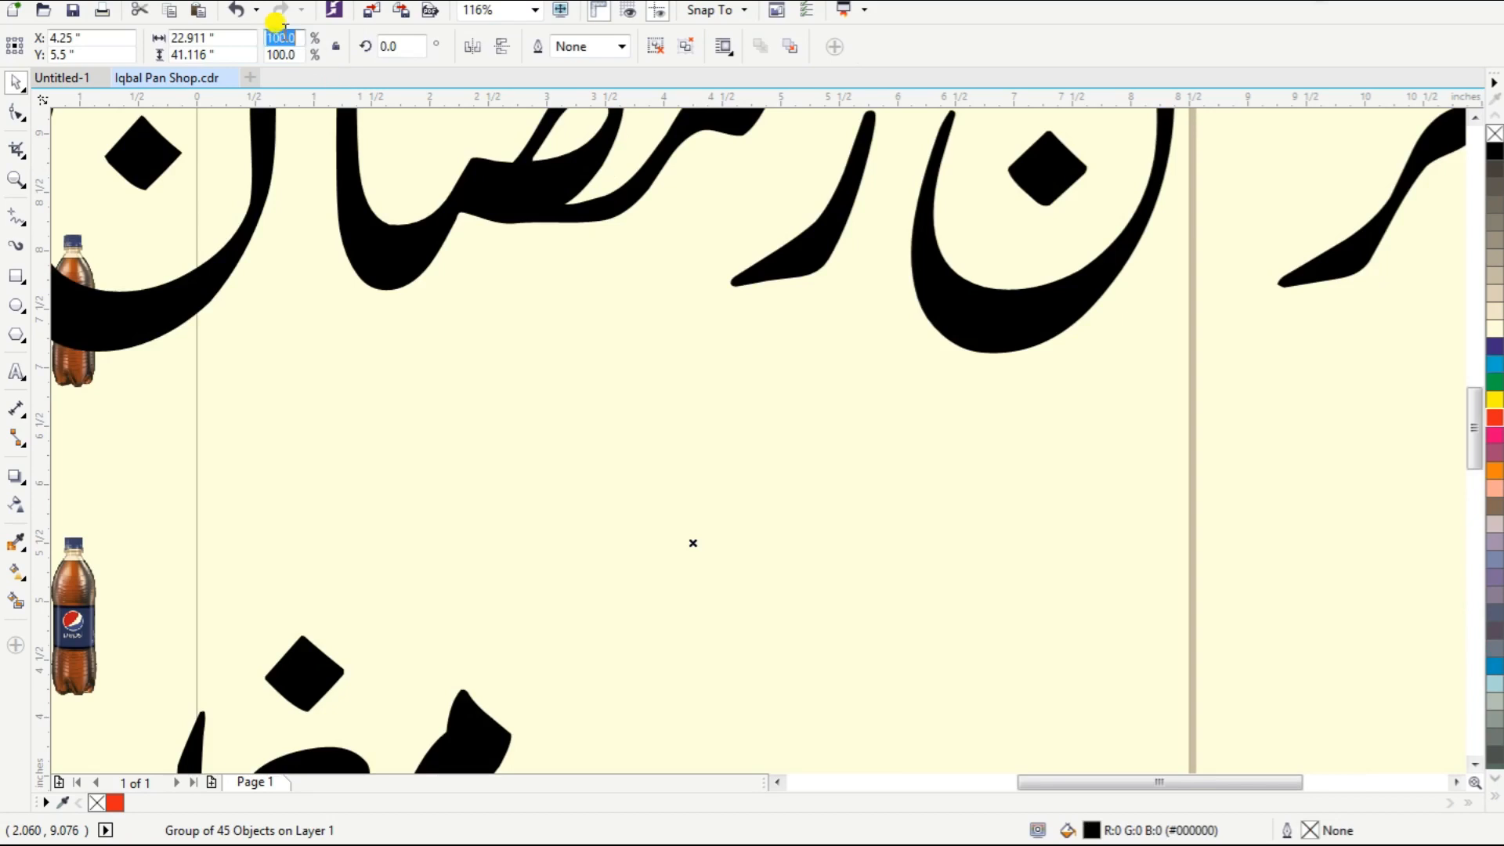
pyautogui.press('Return')
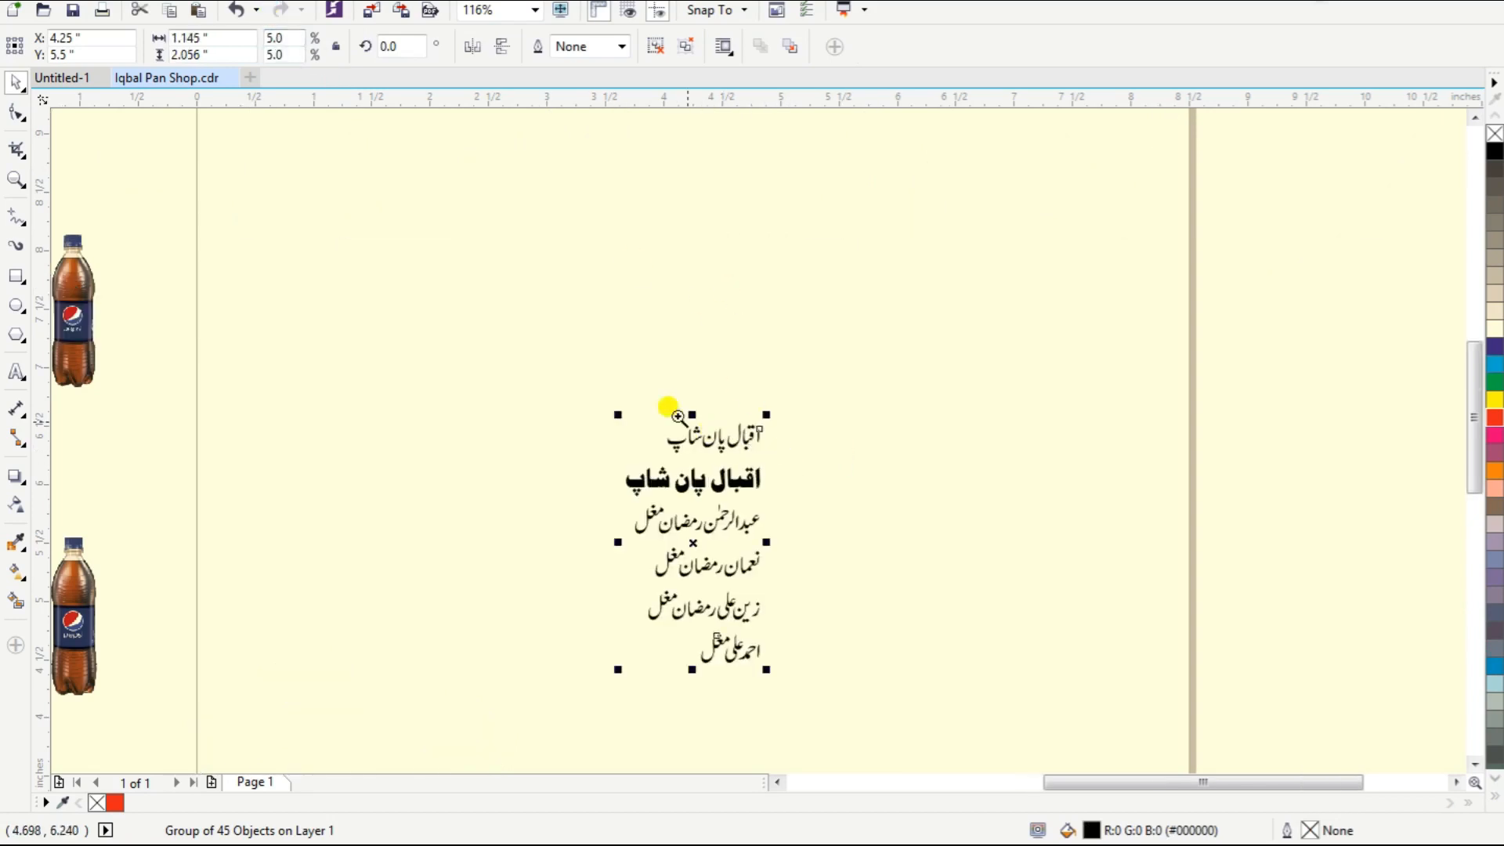
# Ungroup the pasted Urdu text, regroup each line as its own object and save the drawing.
pyautogui.scroll(3, 815, 528)
pyautogui.hotkey('ctrl', 'u')
pyautogui.click(709, 151)
pyautogui.moveTo(709, 150); pyautogui.dragTo(1135, 306)
pyautogui.hotkey('ctrl', 'g')
pyautogui.moveTo(559, 272); pyautogui.dragTo(1188, 435)
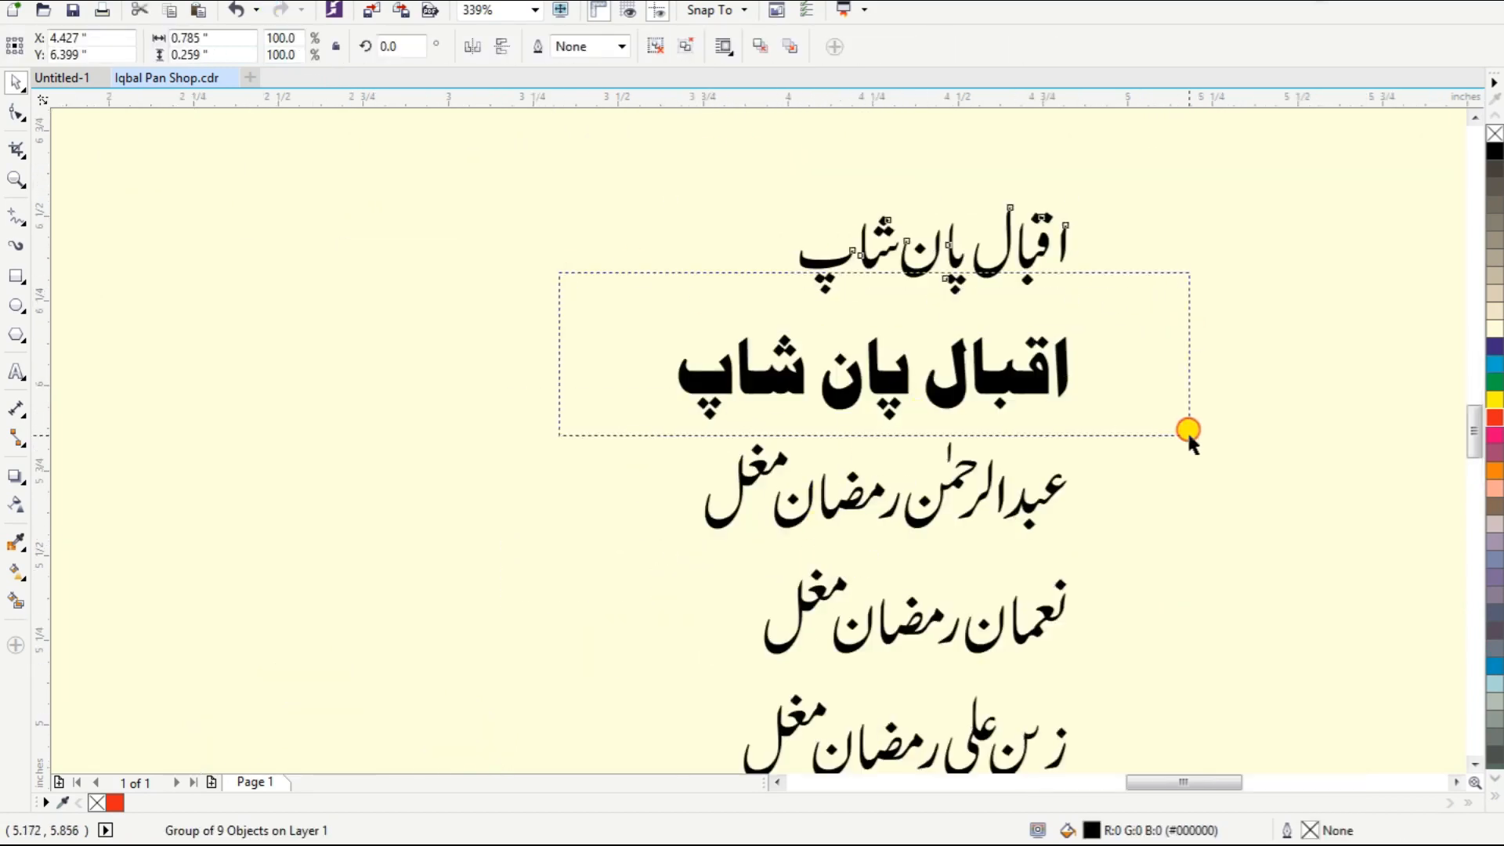
pyautogui.scroll(-1, 618, 558)
pyautogui.moveTo(647, 473); pyautogui.dragTo(1334, 655)
pyautogui.hotkey('ctrl', 'g')
pyautogui.scroll(-3, 621, 457)
pyautogui.hotkey('ctrl', 'g')
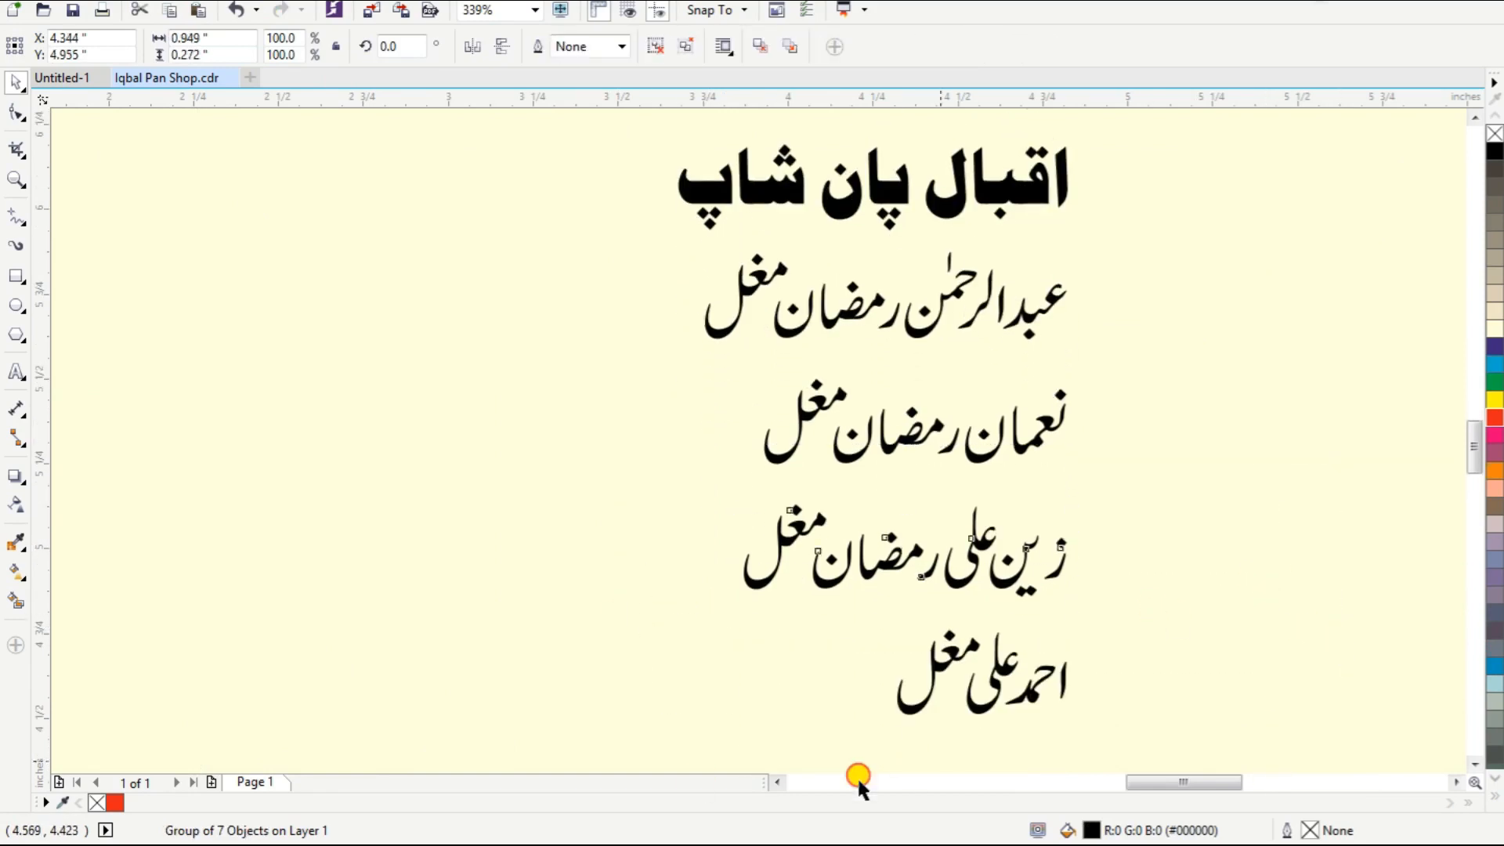
pyautogui.moveTo(1135, 540); pyautogui.dragTo(824, 683)
pyautogui.hotkey('ctrl', 'g')
pyautogui.click(1019, 659)
pyautogui.scroll(-4, 1020, 660)
pyautogui.hotkey('ctrl', 's')
# Draw a rectangle above the text lines, size it to 4 by 3 inches and fill it red.
pyautogui.scroll(2, 1124, 342)
pyautogui.click(15, 276)
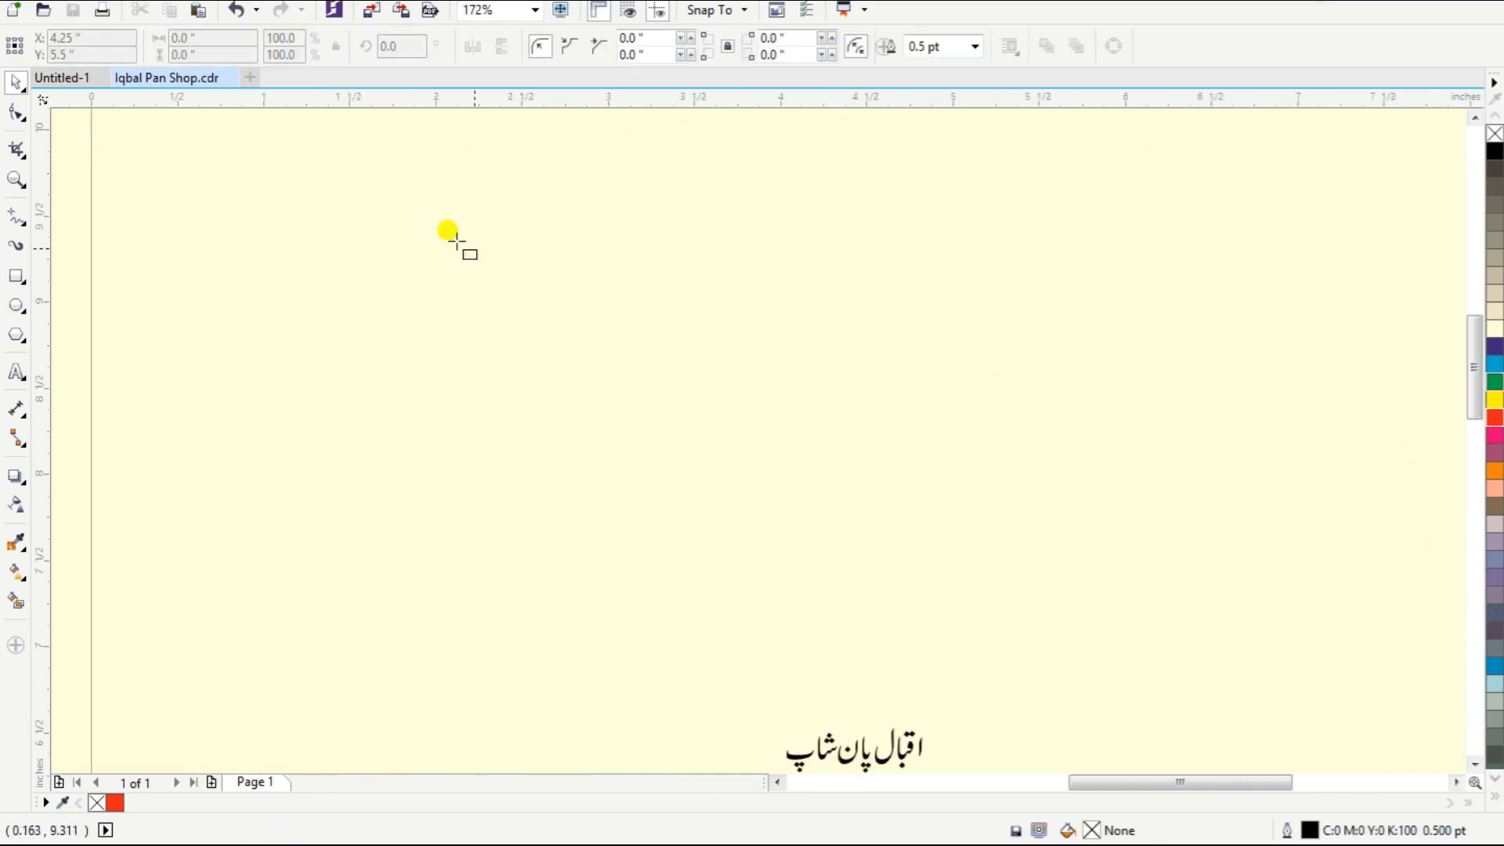
pyautogui.moveTo(399, 239); pyautogui.dragTo(991, 547)
pyautogui.press('space')
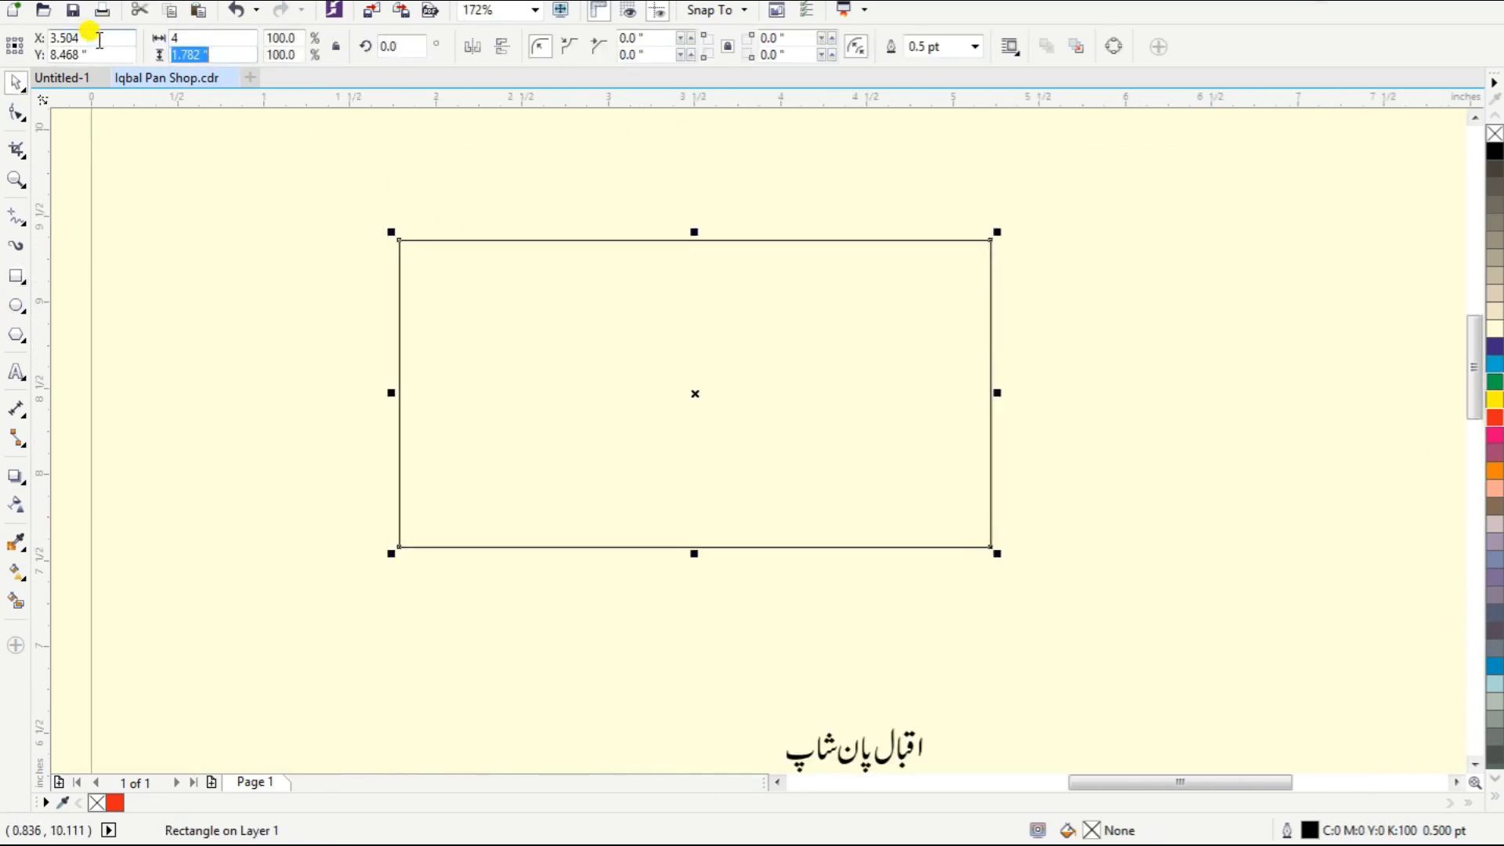
pyautogui.write('3')
pyautogui.press('Return')
pyautogui.click(1494, 417)
pyautogui.click(1322, 435)
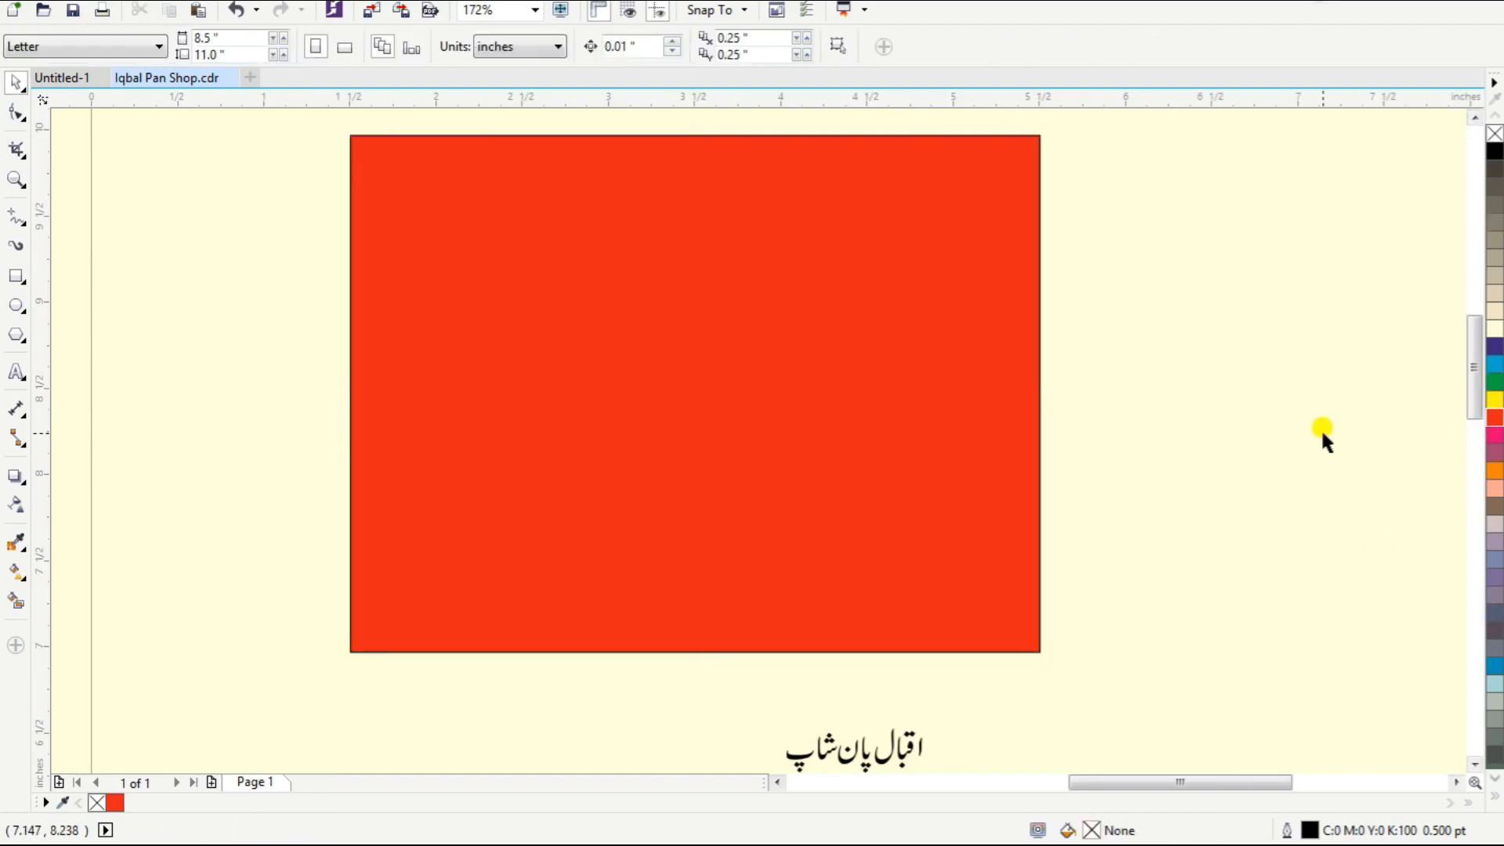
# Move the bold shop name onto the upper part of the red rectangle and centre it horizontally.
pyautogui.click(1474, 764)
pyautogui.moveTo(762, 671); pyautogui.dragTo(777, 131)
pyautogui.keyDown('shift'); pyautogui.click(904, 376); pyautogui.keyUp('shift')
pyautogui.scroll(-2, 905, 376)
pyautogui.scroll(3, 665, 526)
pyautogui.press('c')
pyautogui.press('Escape')
# Enlarge the bold shop name to about 3.15 inches wide and give it a 10 pt white outline.
pyautogui.click(671, 476)
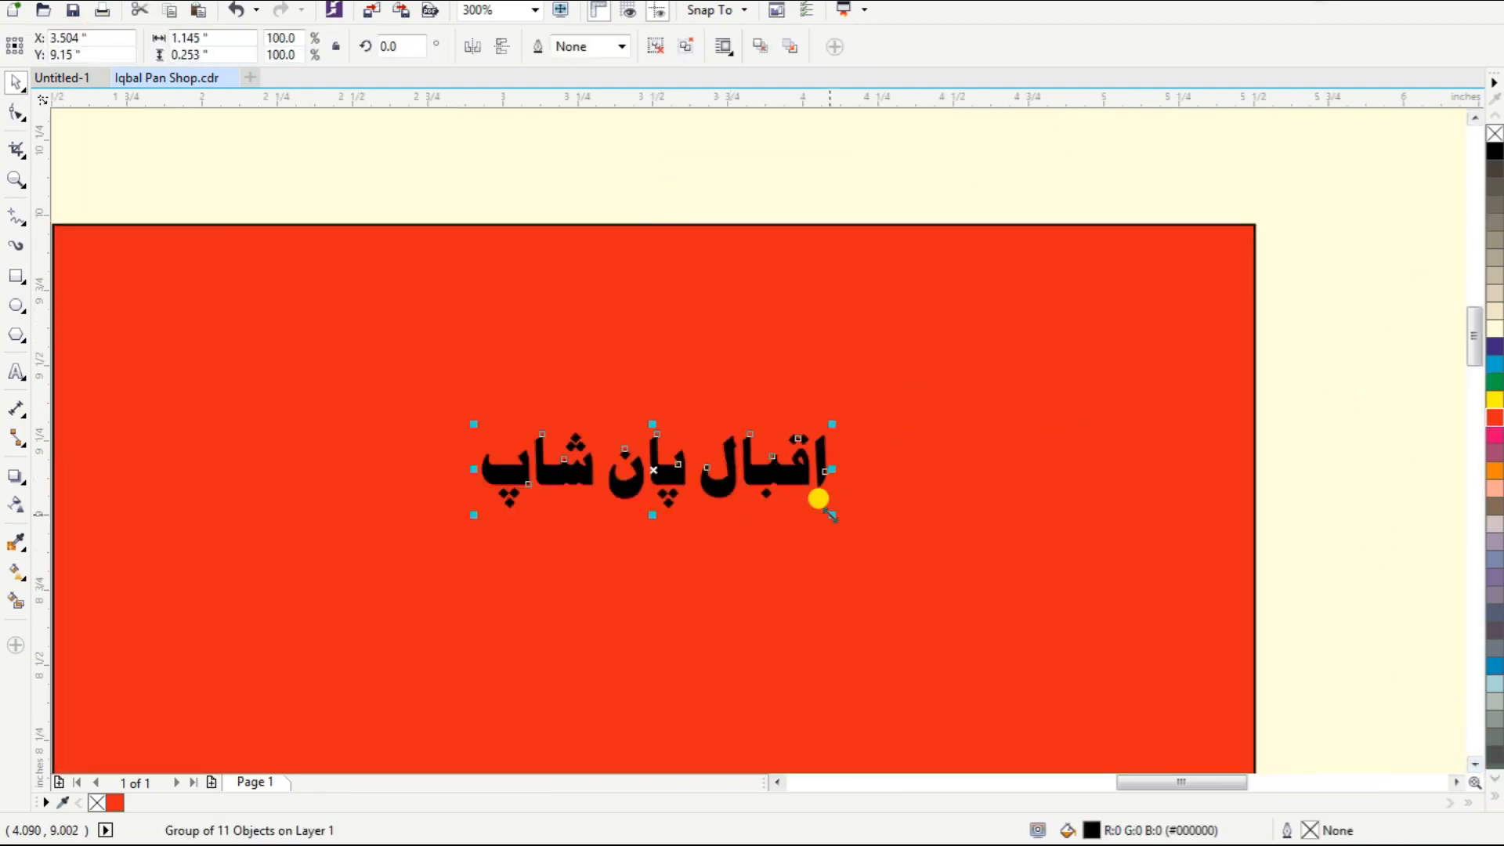
pyautogui.moveTo(833, 514); pyautogui.dragTo(1128, 680)
pyautogui.press('F12')
pyautogui.click(553, 269)
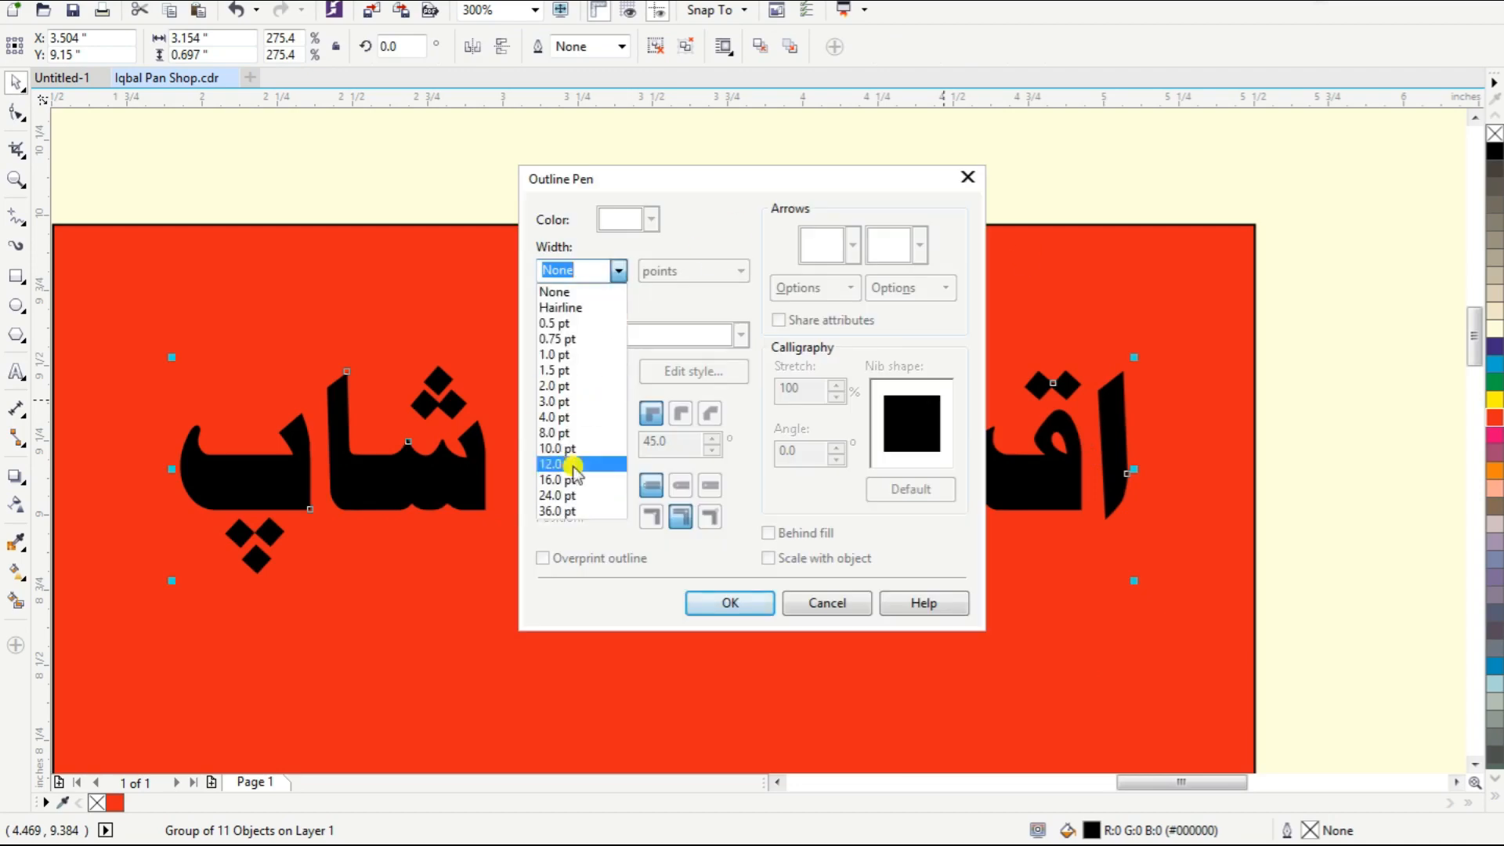
pyautogui.click(577, 463)
pyautogui.press('Return')
pyautogui.rightClick(1494, 329)
# Combine the shop name's letters into one curve, fill it dark blue and set its outline to 12 pt behind the fill.
pyautogui.hotkey('ctrl', 'u')
pyautogui.hotkey('ctrl', 'l')
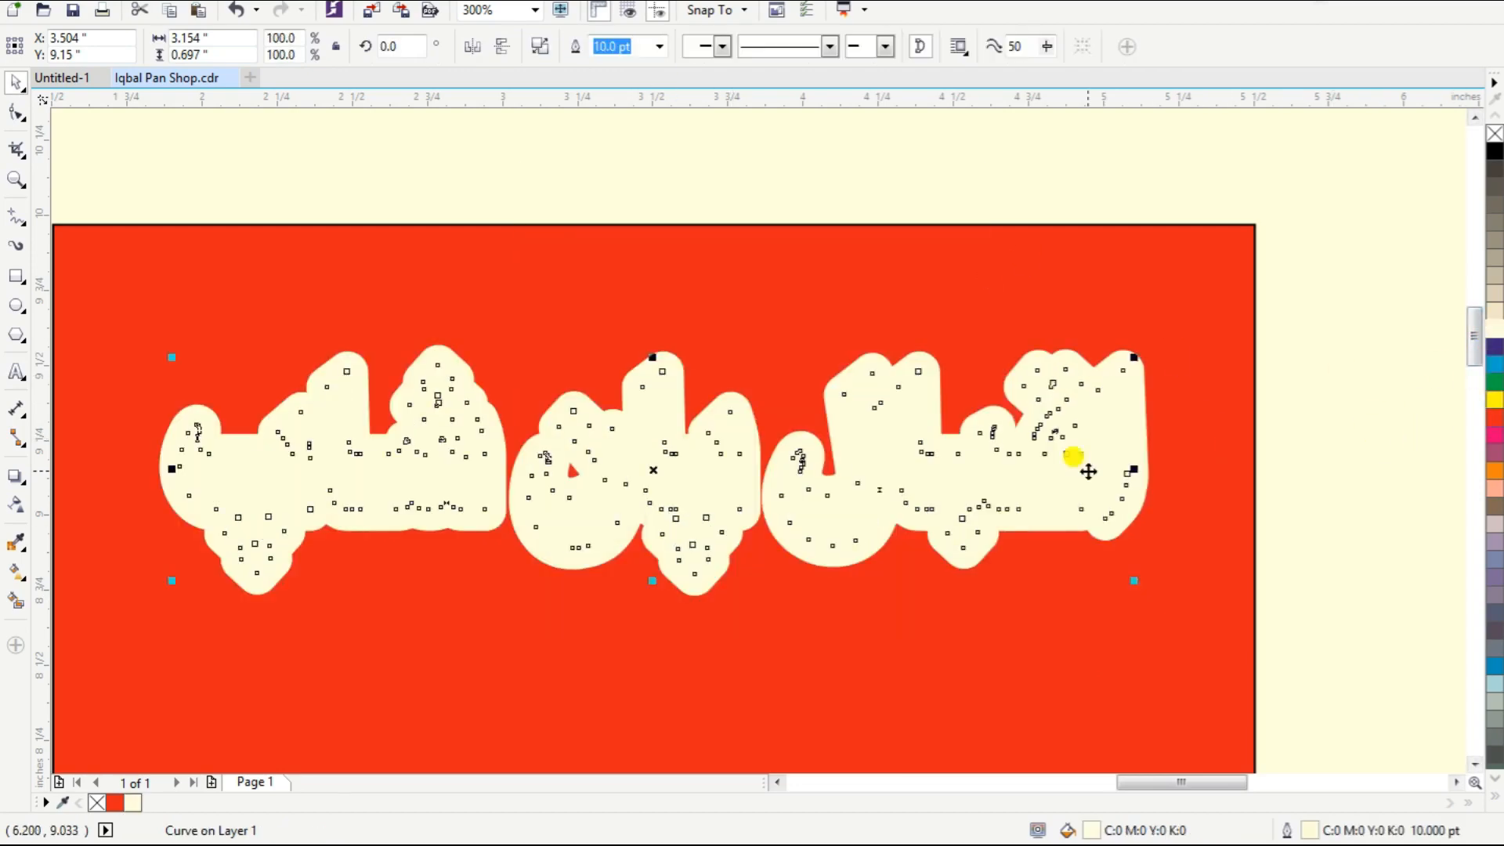
pyautogui.click(1494, 347)
pyautogui.press('F12')
pyautogui.write('12')
pyautogui.press('Return')
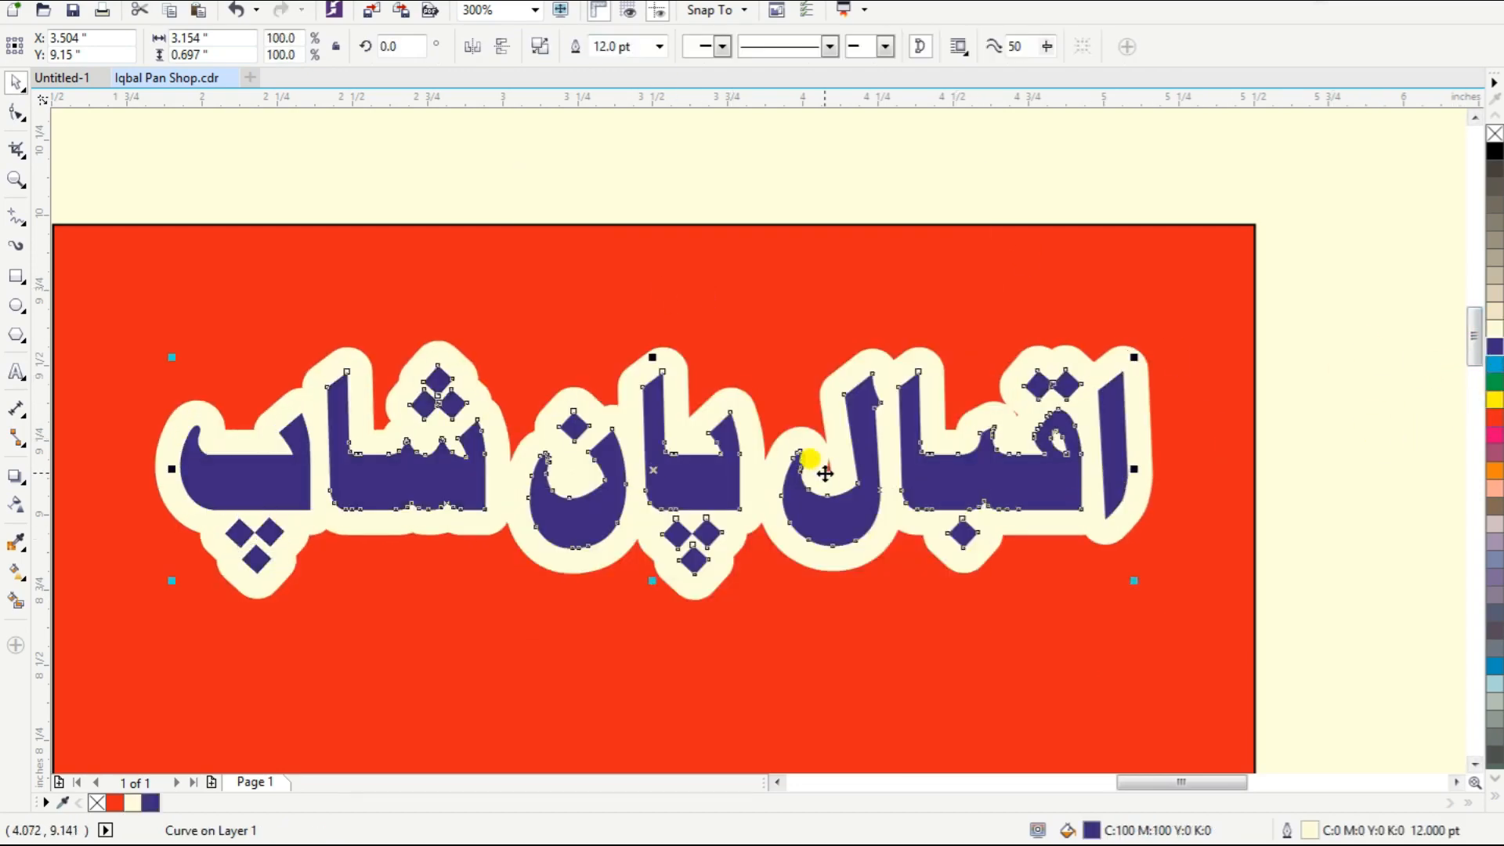
# Add a wider cyan outline copy behind the white-outlined shop name and group both.
pyautogui.press('F12')
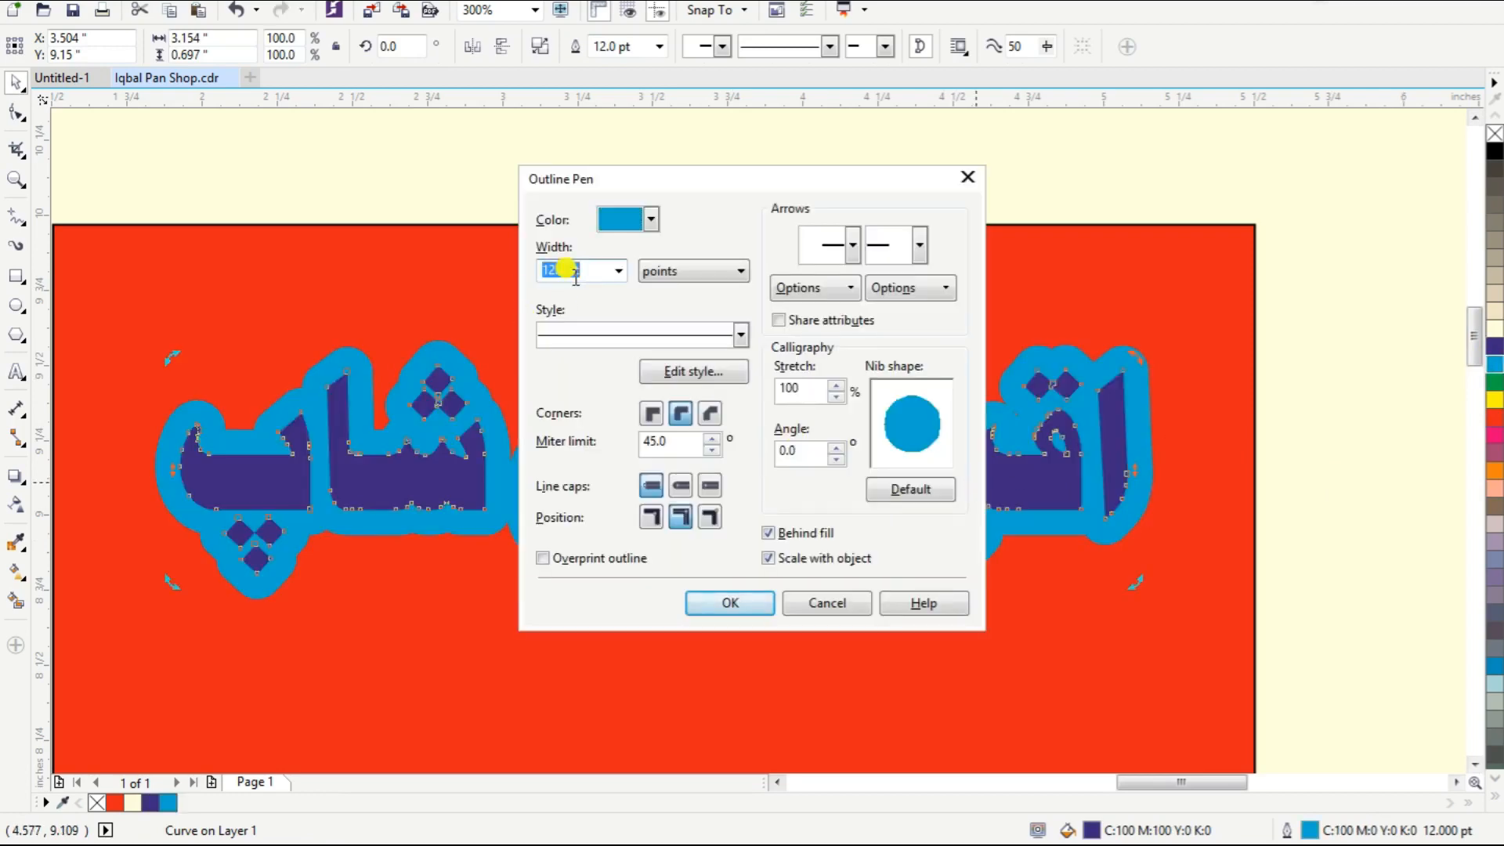
pyautogui.press('Return')
pyautogui.hotkey('ctrl', 'pagedown')
pyautogui.moveTo(1309, 286); pyautogui.dragTo(139, 627)
# Move the last person's-name line from below the rectangle onto the red background.
pyautogui.scroll(-4, 815, 335)
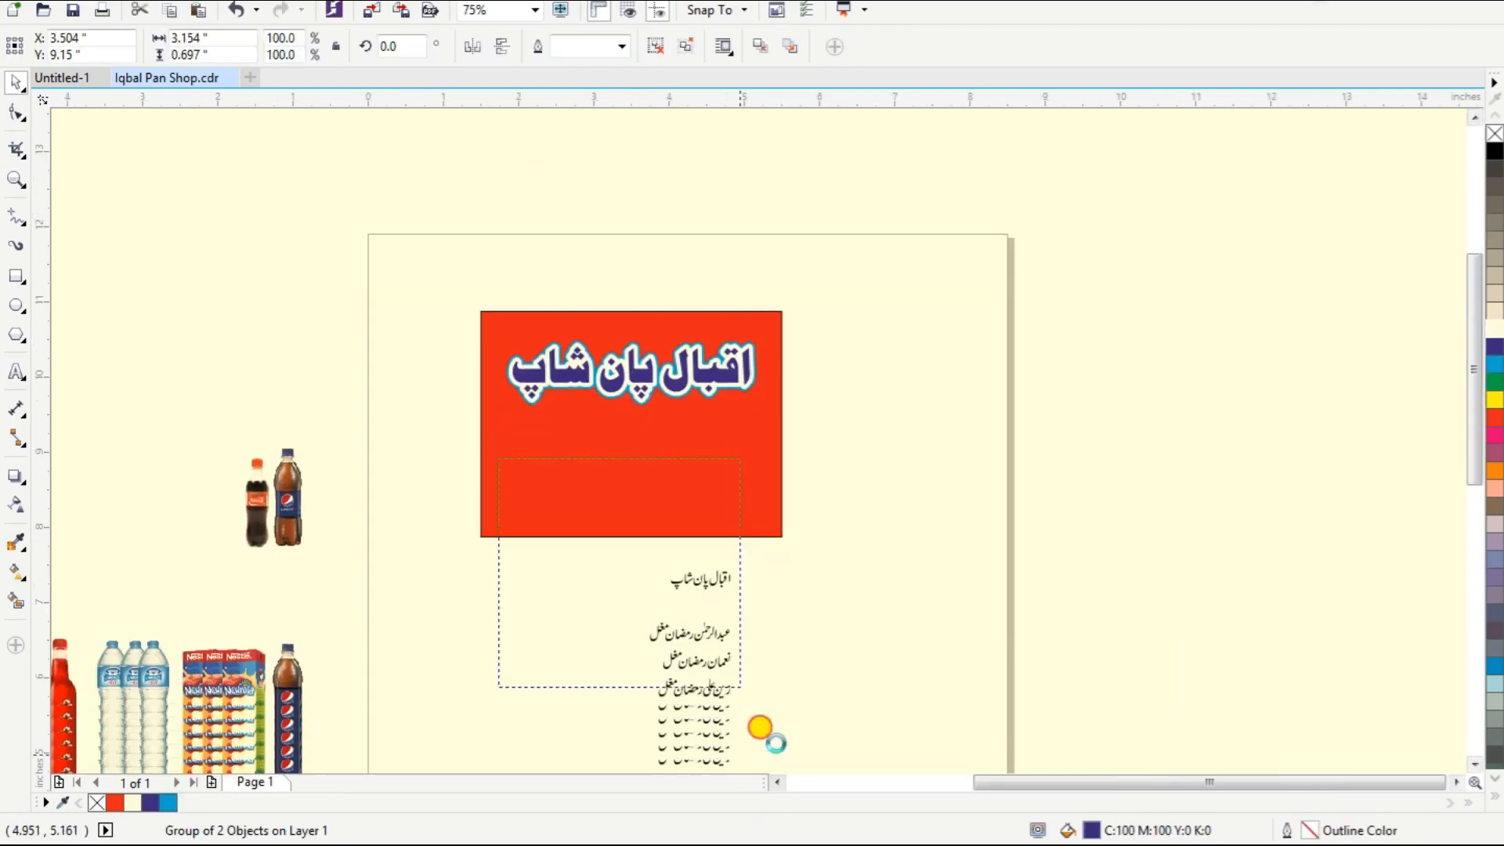
pyautogui.scroll(3, 862, 625)
pyautogui.moveTo(863, 624); pyautogui.dragTo(548, 296)
pyautogui.press('F3')
pyautogui.press('F2')
pyautogui.moveTo(889, 180); pyautogui.dragTo(1463, 499)
pyautogui.moveTo(539, 644); pyautogui.dragTo(1018, 337)
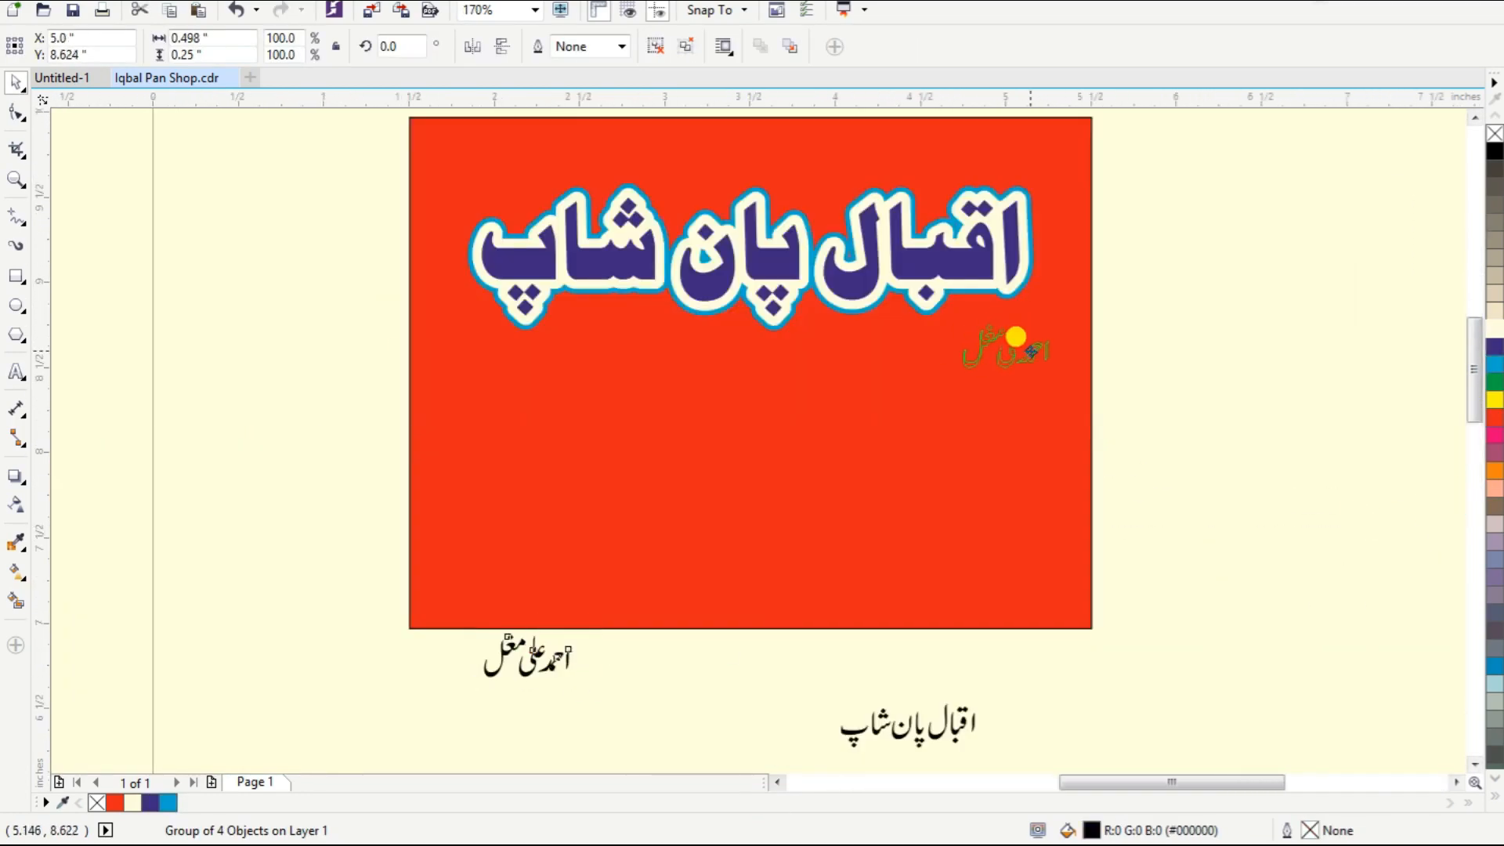
# Shrink the shop name toward the rectangle's right side and place the person's name in the upper-left corner.
pyautogui.press('F2')
pyautogui.moveTo(374, 117); pyautogui.dragTo(1159, 476)
pyautogui.moveTo(956, 397); pyautogui.dragTo(957, 352)
pyautogui.moveTo(1199, 336); pyautogui.dragTo(1272, 336)
pyautogui.moveTo(301, 444); pyautogui.dragTo(476, 405)
pyautogui.moveTo(924, 329); pyautogui.dragTo(924, 310)
pyautogui.press('Escape')
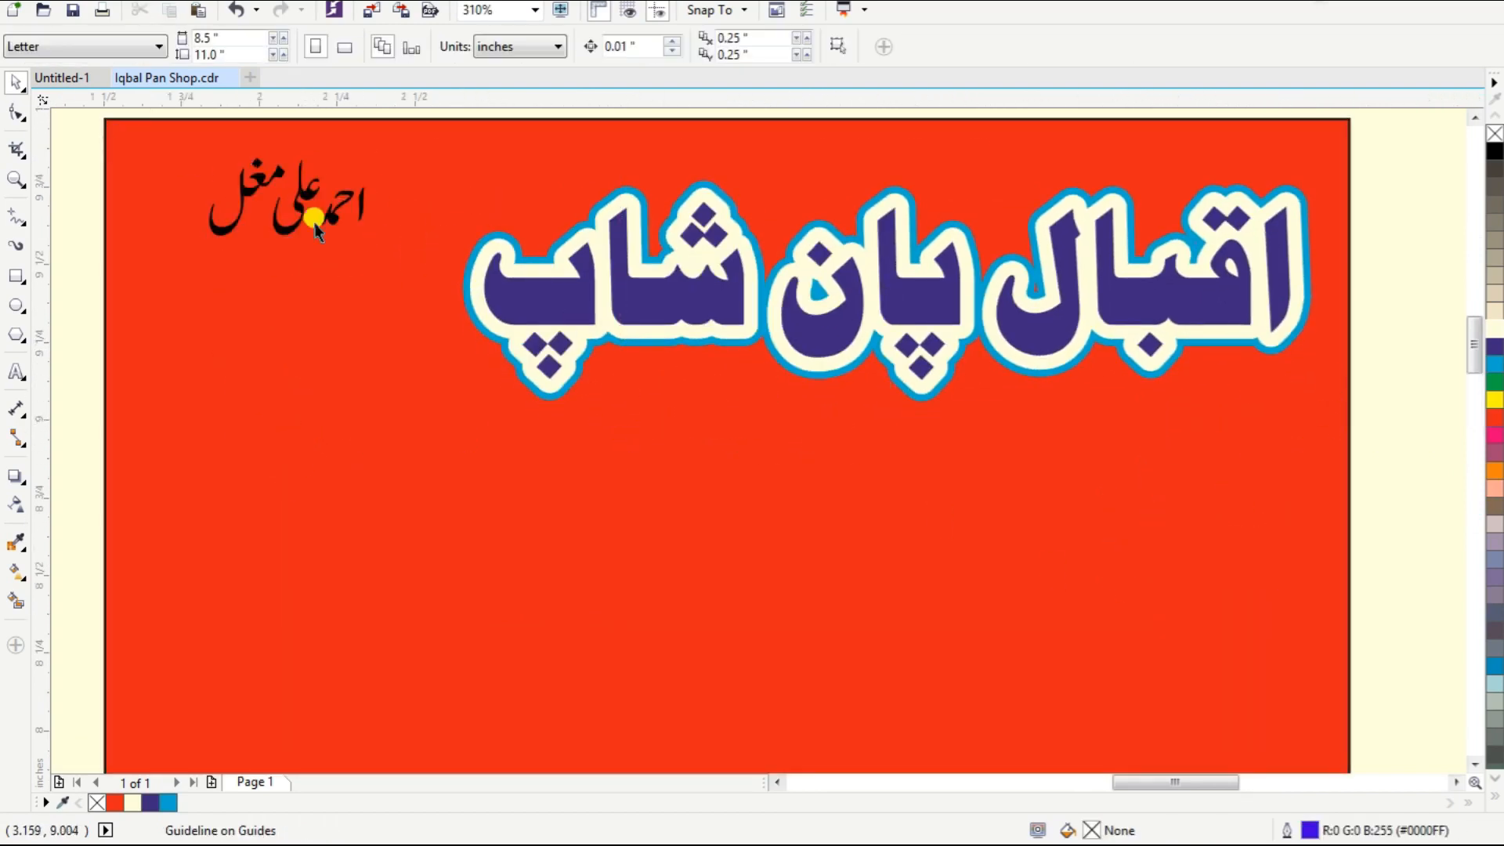
# Add the contact phone number as text below the person's name and set it in Swis721 BlkCn BT.
pyautogui.scroll(-1, 156, 161)
pyautogui.press('F2')
pyautogui.moveTo(109, 147); pyautogui.dragTo(454, 304)
pyautogui.click(235, 375)
pyautogui.click(16, 372)
pyautogui.click(118, 563)
pyautogui.hotkey('ctrl', 'v')
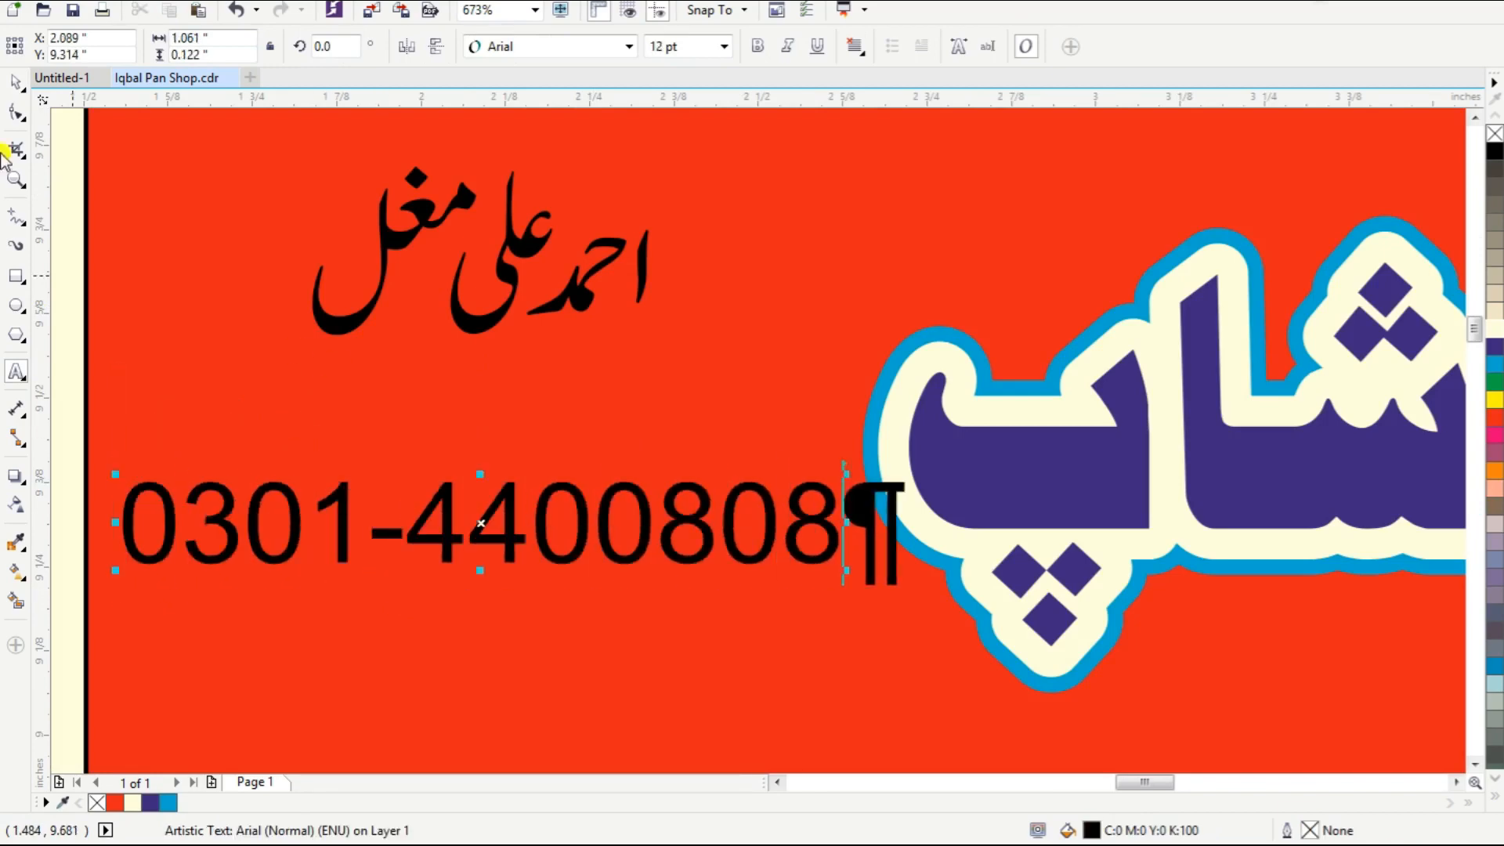
pyautogui.moveTo(548, 86)
pyautogui.click(939, 97)
# Give the person's name and the phone number a 3 pt white outline behind the fill.
pyautogui.keyDown('shift'); pyautogui.click(576, 288); pyautogui.keyUp('shift')
pyautogui.press('F12')
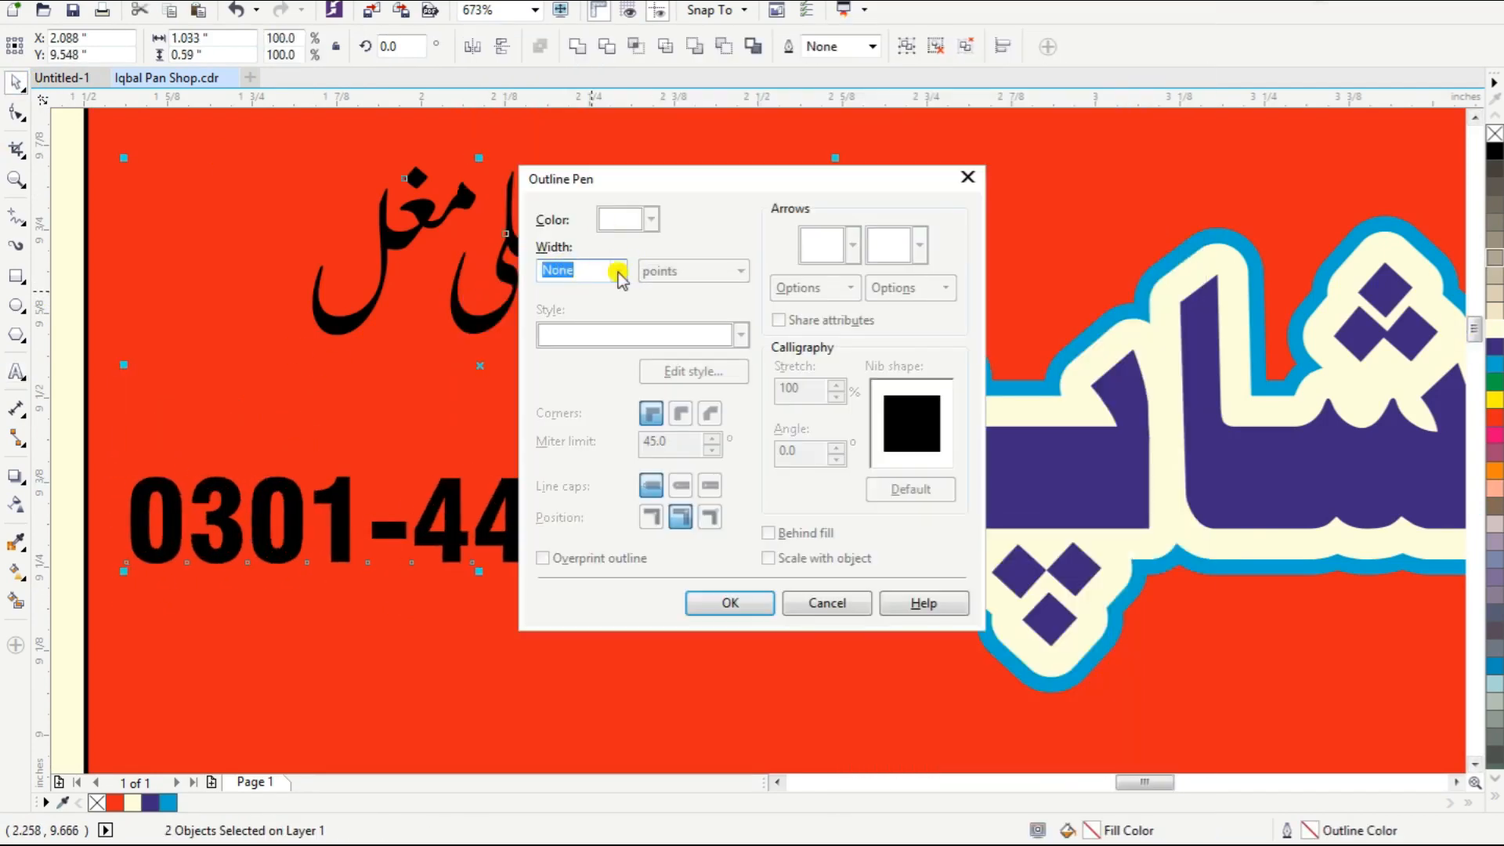
pyautogui.click(618, 271)
pyautogui.click(576, 401)
pyautogui.click(721, 600)
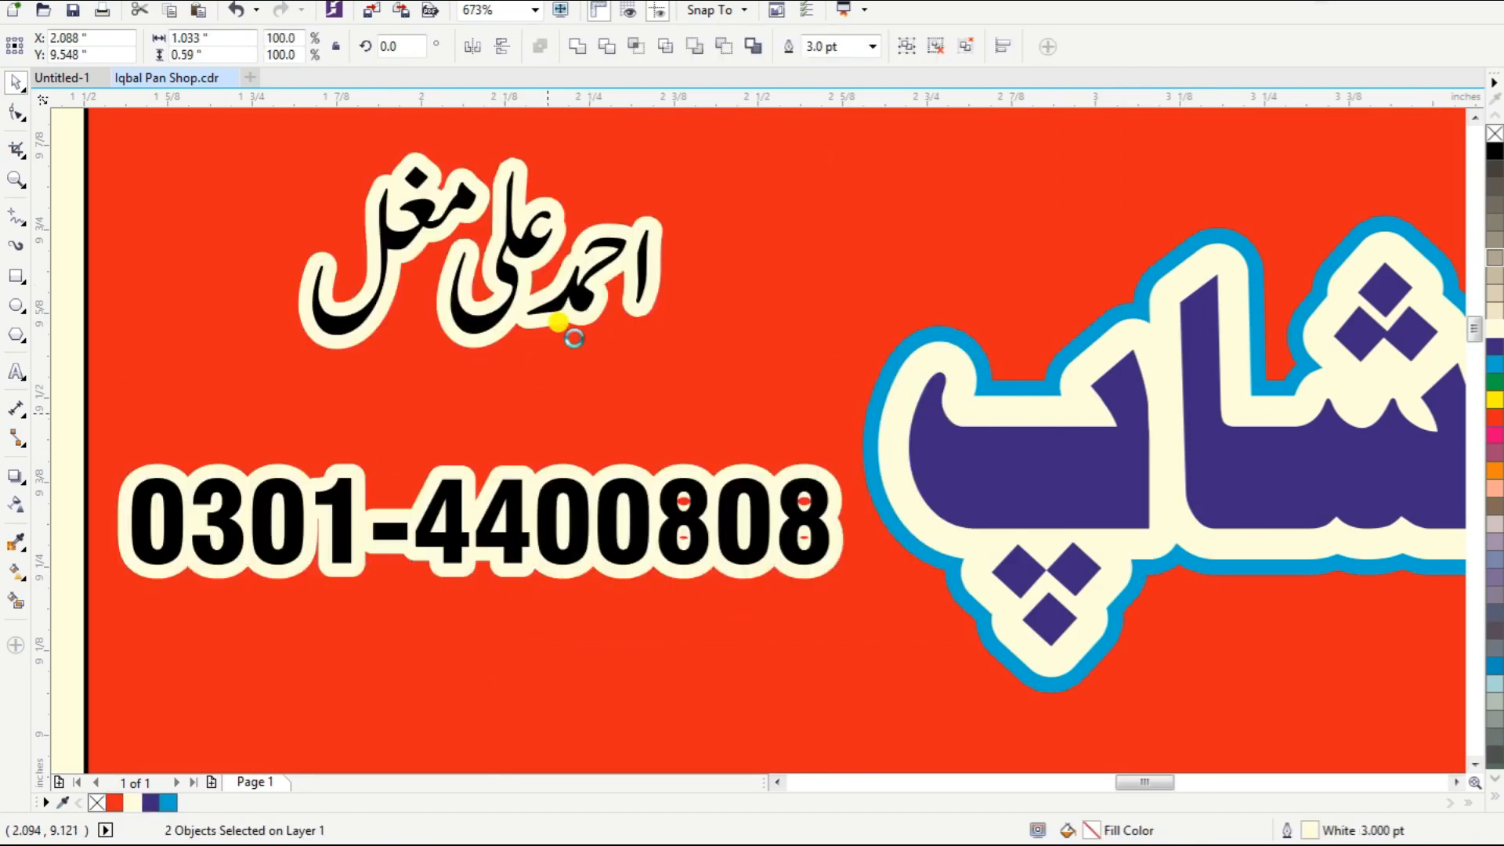
# Fill the person's name pink, and move the phone number closer beneath it with a C100 M100 Y100 K100 black fill.
pyautogui.click(1497, 439)
pyautogui.click(566, 499)
pyautogui.press('Up')
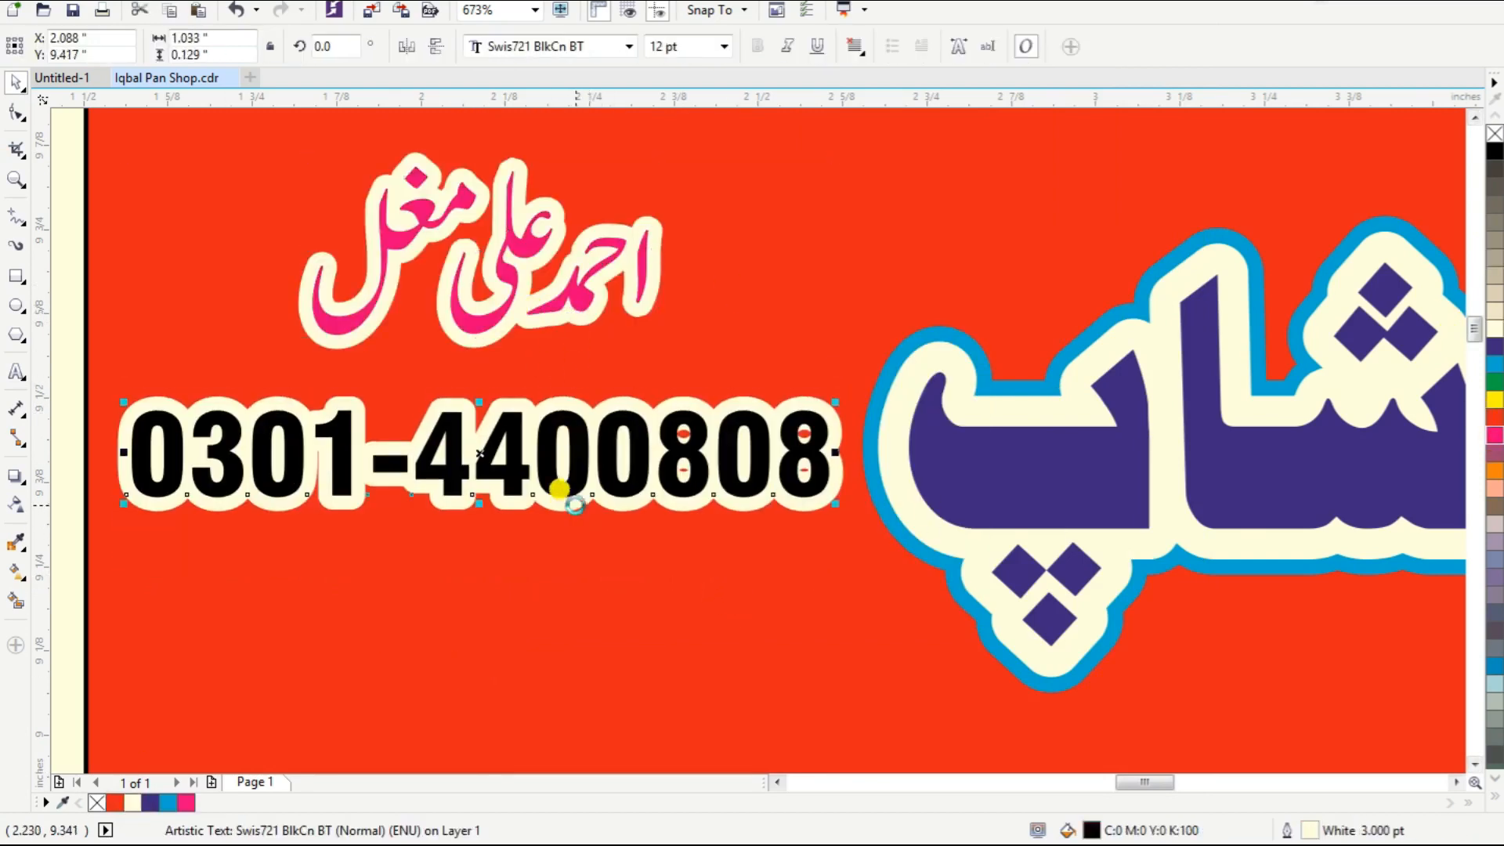
pyautogui.keyDown('shift'); pyautogui.click(587, 296); pyautogui.keyUp('shift')
pyautogui.click(1494, 797)
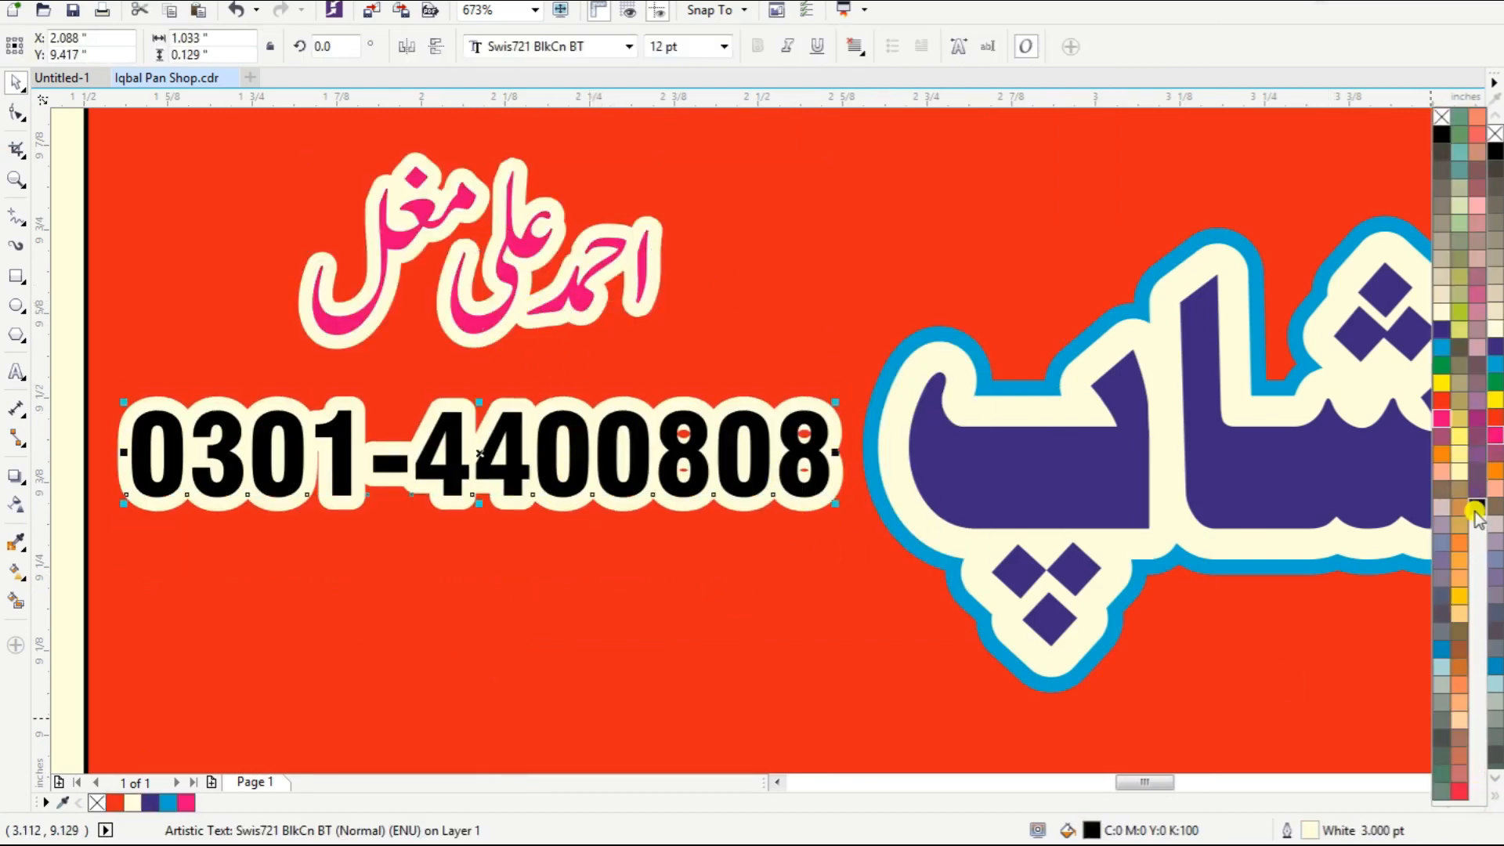
# Move the betel-leaf, paan and brass-pot pictures from the image collection to the red rectangle's upper-left side.
pyautogui.scroll(-5, 768, 416)
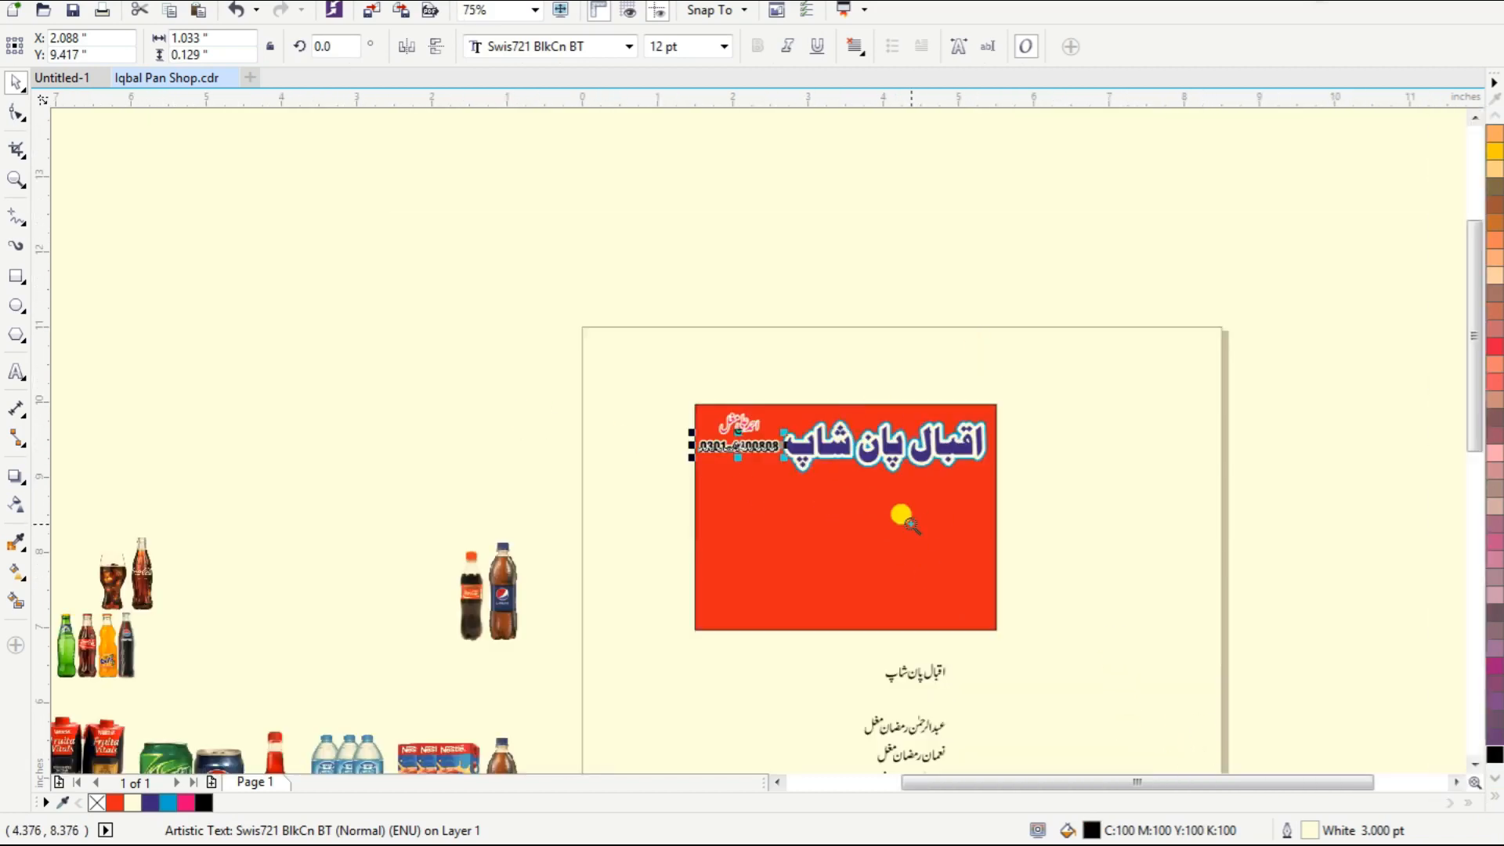
pyautogui.click(340, 222)
pyautogui.press('F4')
pyautogui.click(1178, 615)
pyautogui.click(161, 526)
pyautogui.moveTo(86, 412); pyautogui.dragTo(270, 595)
pyautogui.moveTo(229, 540); pyautogui.dragTo(985, 220)
pyautogui.moveTo(162, 519); pyautogui.dragTo(1081, 138)
# Place a betel-leaf picture behind the left end of the shop name, sized about 0.57 inch wide.
pyautogui.press('F2')
pyautogui.moveTo(779, 128); pyautogui.dragTo(1456, 329)
pyautogui.press('F2')
pyautogui.moveTo(228, 209); pyautogui.dragTo(1356, 618)
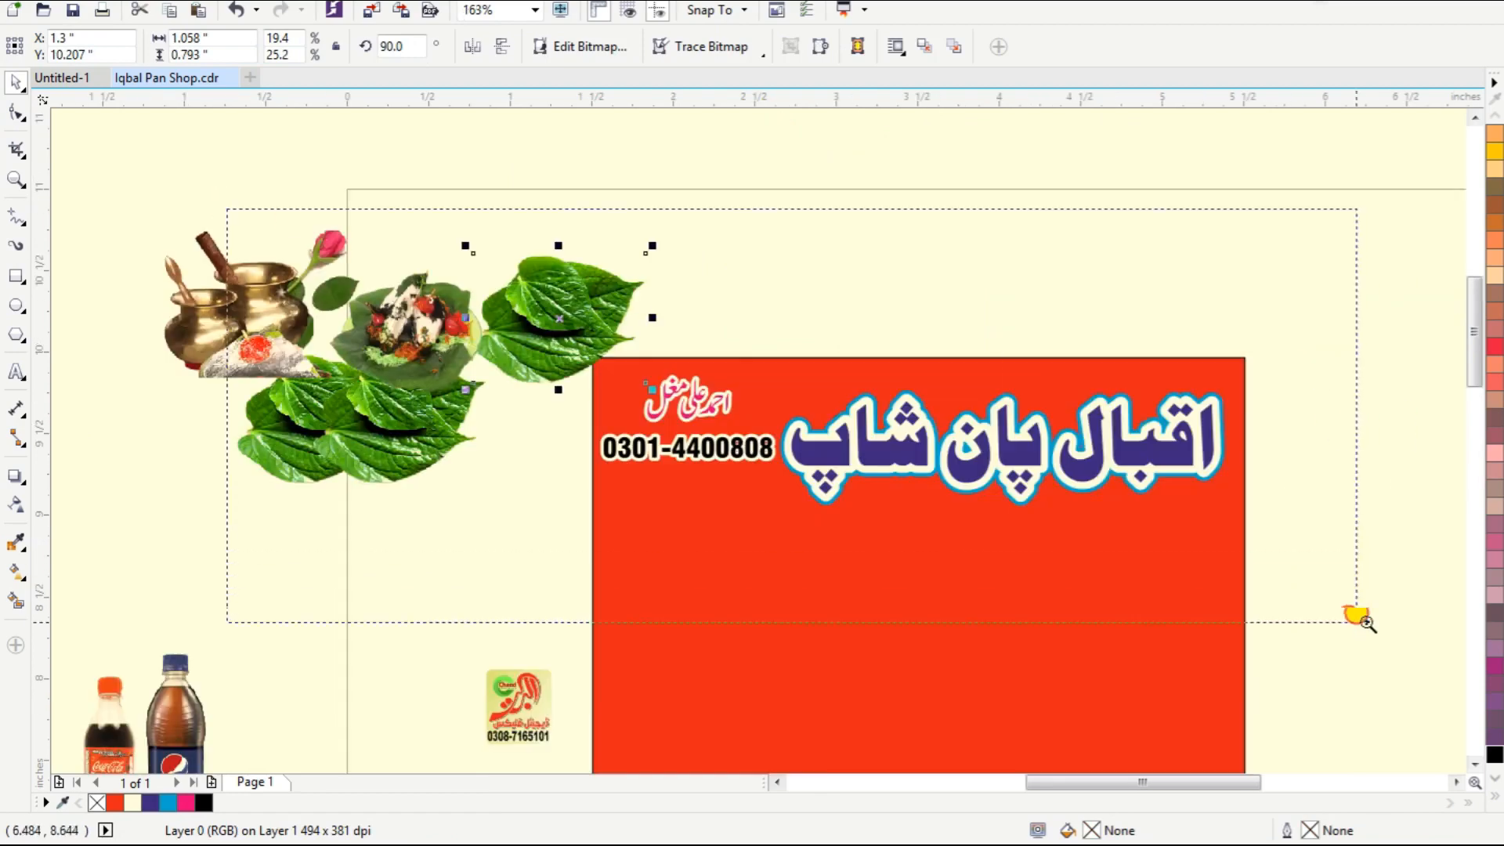
pyautogui.moveTo(358, 405); pyautogui.dragTo(477, 312)
pyautogui.moveTo(516, 291); pyautogui.dragTo(819, 411)
pyautogui.press('F2')
pyautogui.moveTo(489, 352); pyautogui.dragTo(1074, 501)
pyautogui.moveTo(871, 337); pyautogui.dragTo(751, 384)
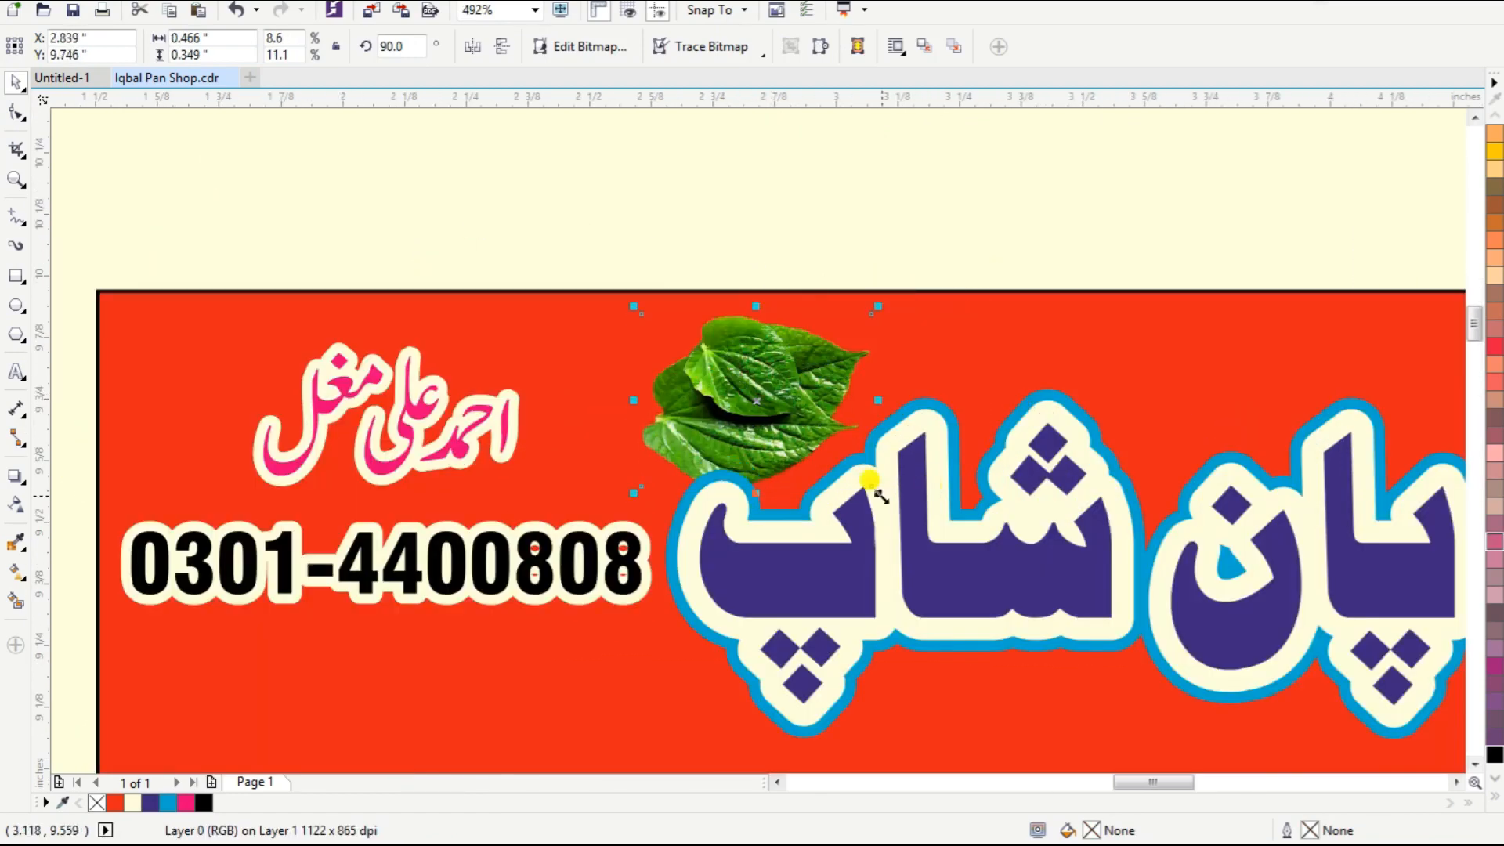
pyautogui.moveTo(875, 491); pyautogui.dragTo(891, 532)
# Reposition the small betel-leaf picture behind the middle word of the shop name.
pyautogui.press('F4')
pyautogui.press('F2')
pyautogui.moveTo(668, 392); pyautogui.dragTo(1069, 542)
pyautogui.moveTo(463, 383); pyautogui.dragTo(815, 383)
pyautogui.moveTo(764, 312); pyautogui.dragTo(798, 327)
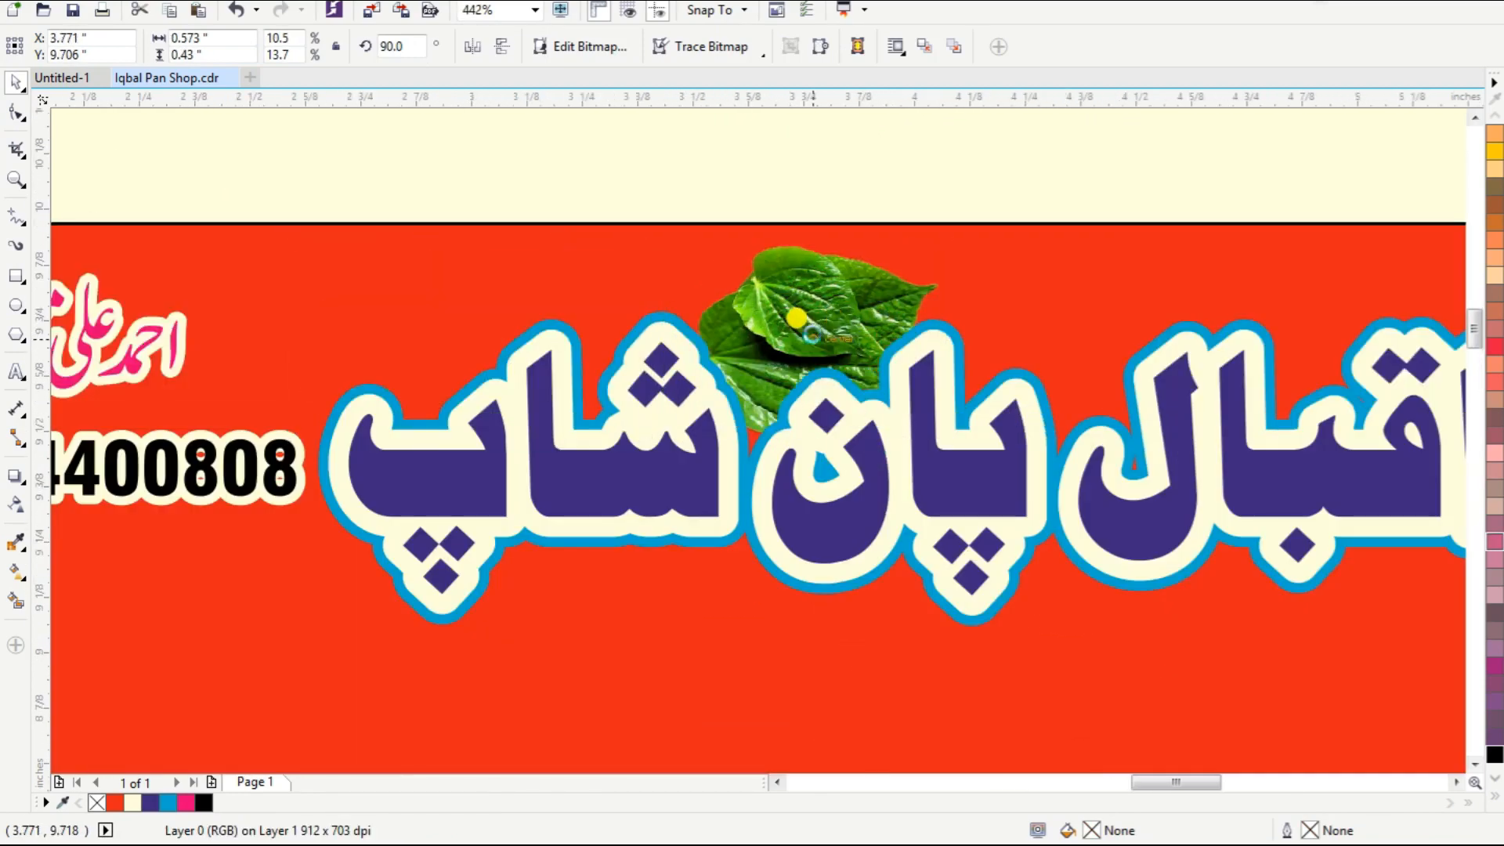
# Move the three remaining name lines from below to just beside the red rectangle's right edge.
pyautogui.scroll(-3, 814, 314)
pyautogui.click(906, 277)
pyautogui.scroll(-1, 796, 293)
pyautogui.press('F2')
pyautogui.moveTo(633, 295); pyautogui.dragTo(1032, 565)
pyautogui.moveTo(924, 585); pyautogui.dragTo(639, 771)
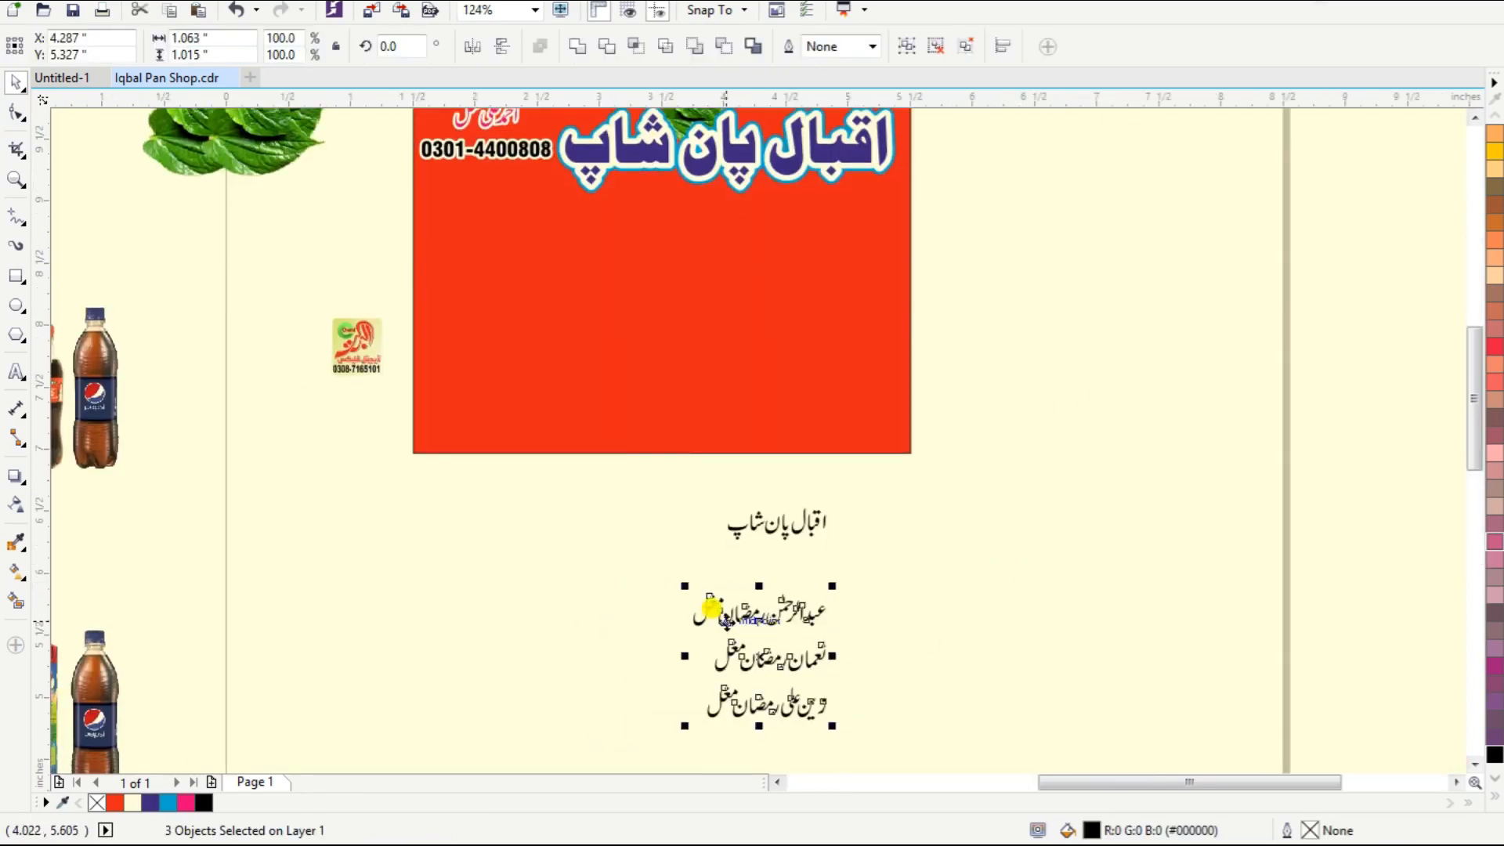
pyautogui.moveTo(711, 613); pyautogui.dragTo(935, 296)
# Draw a 0.944 by 0.89 inch rectangle in the red background's lower-right corner with a 96.3% copy anchored inside it.
pyautogui.press('F2')
pyautogui.moveTo(669, 284); pyautogui.dragTo(965, 481)
pyautogui.press('F6')
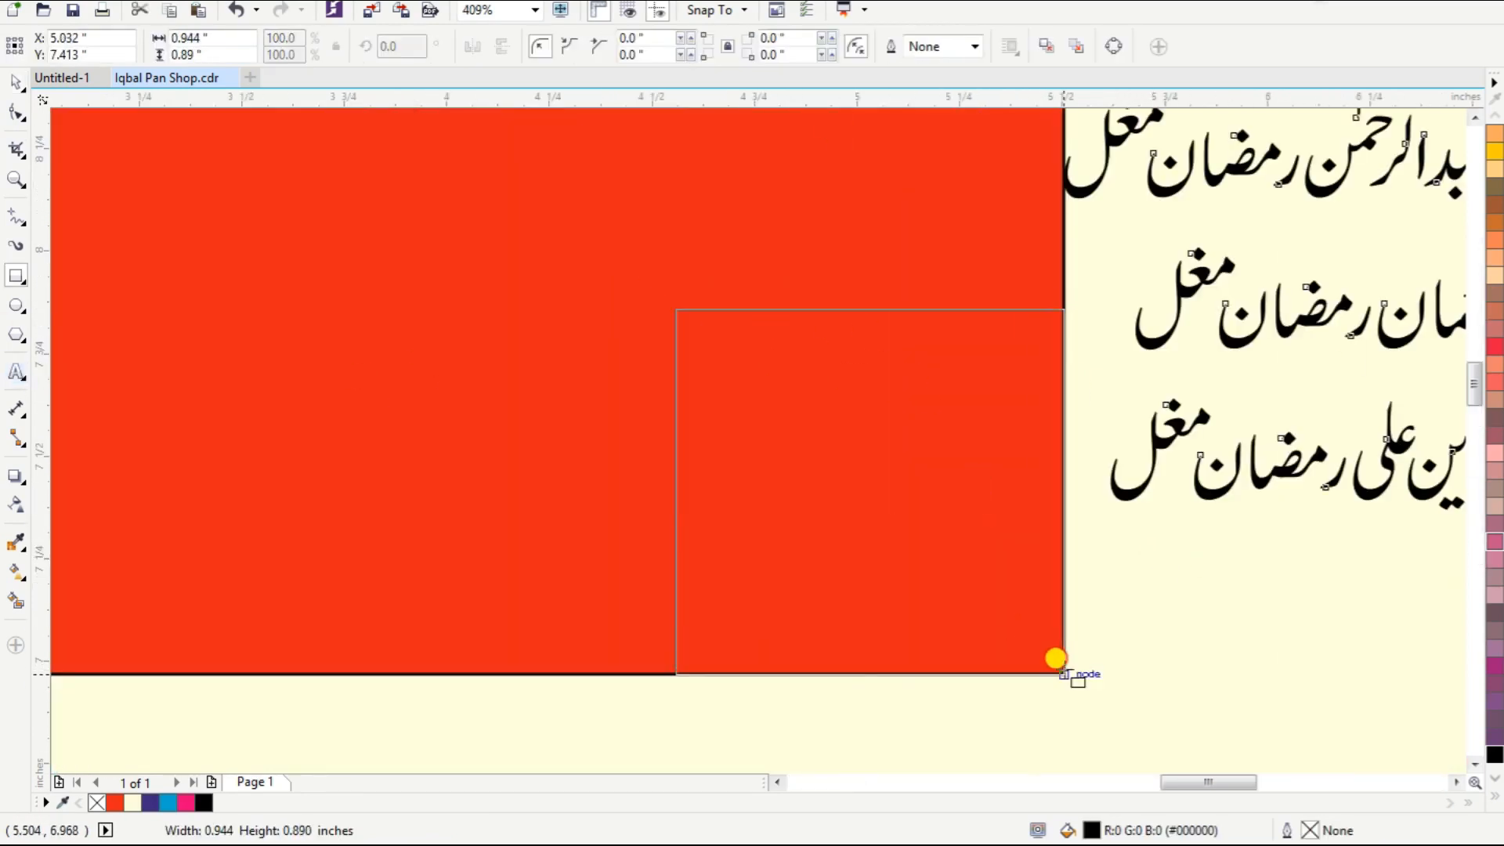
pyautogui.moveTo(1062, 674); pyautogui.dragTo(1063, 674)
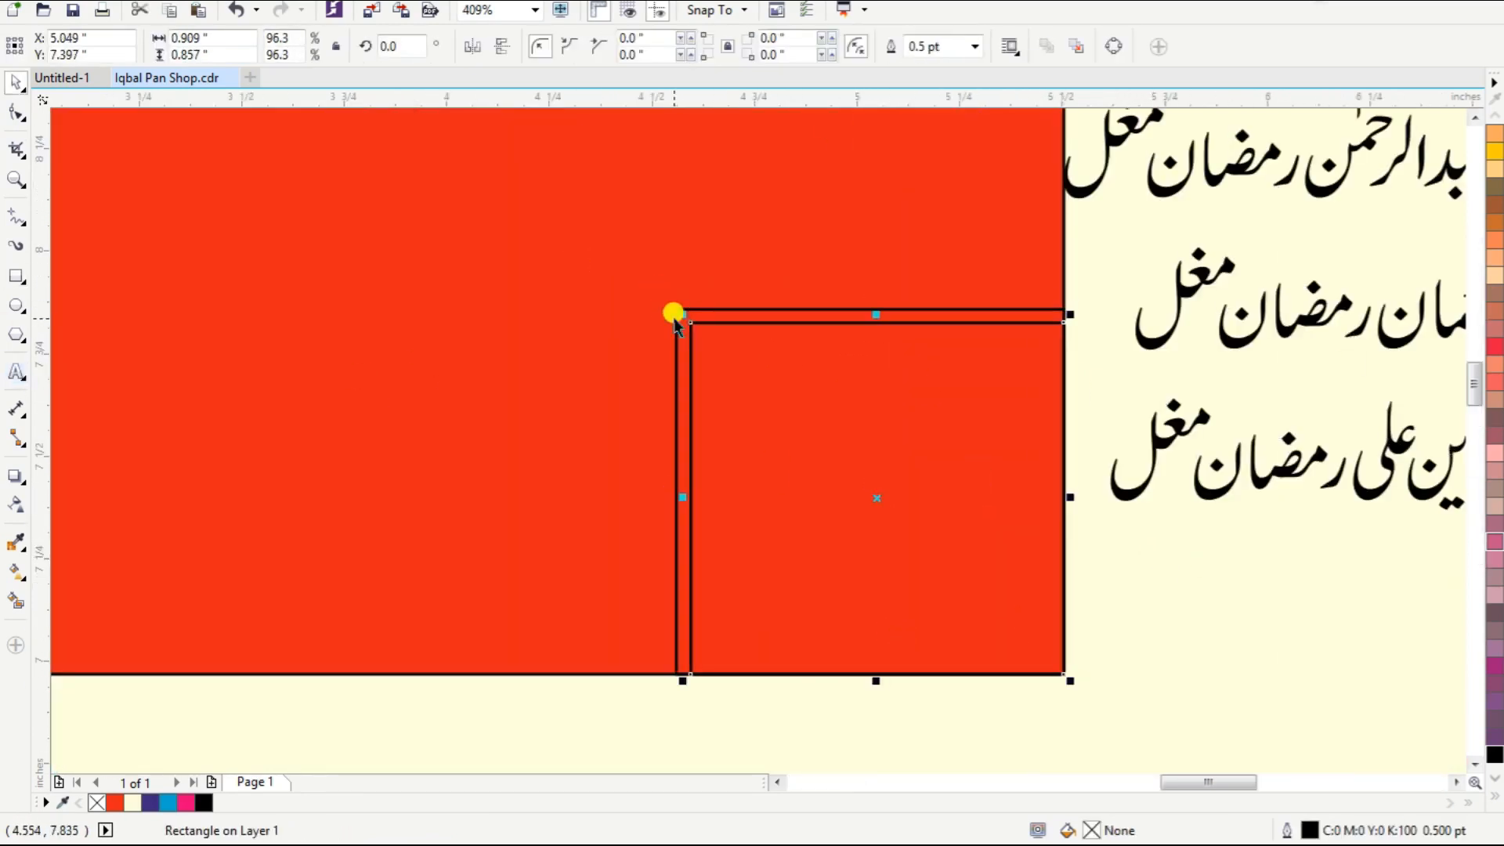
# Give the inner corner rectangle a golden-yellow fill and outline, and fill the outer one black.
pyautogui.hotkey('shift', 'F12')
pyautogui.click(1016, 180)
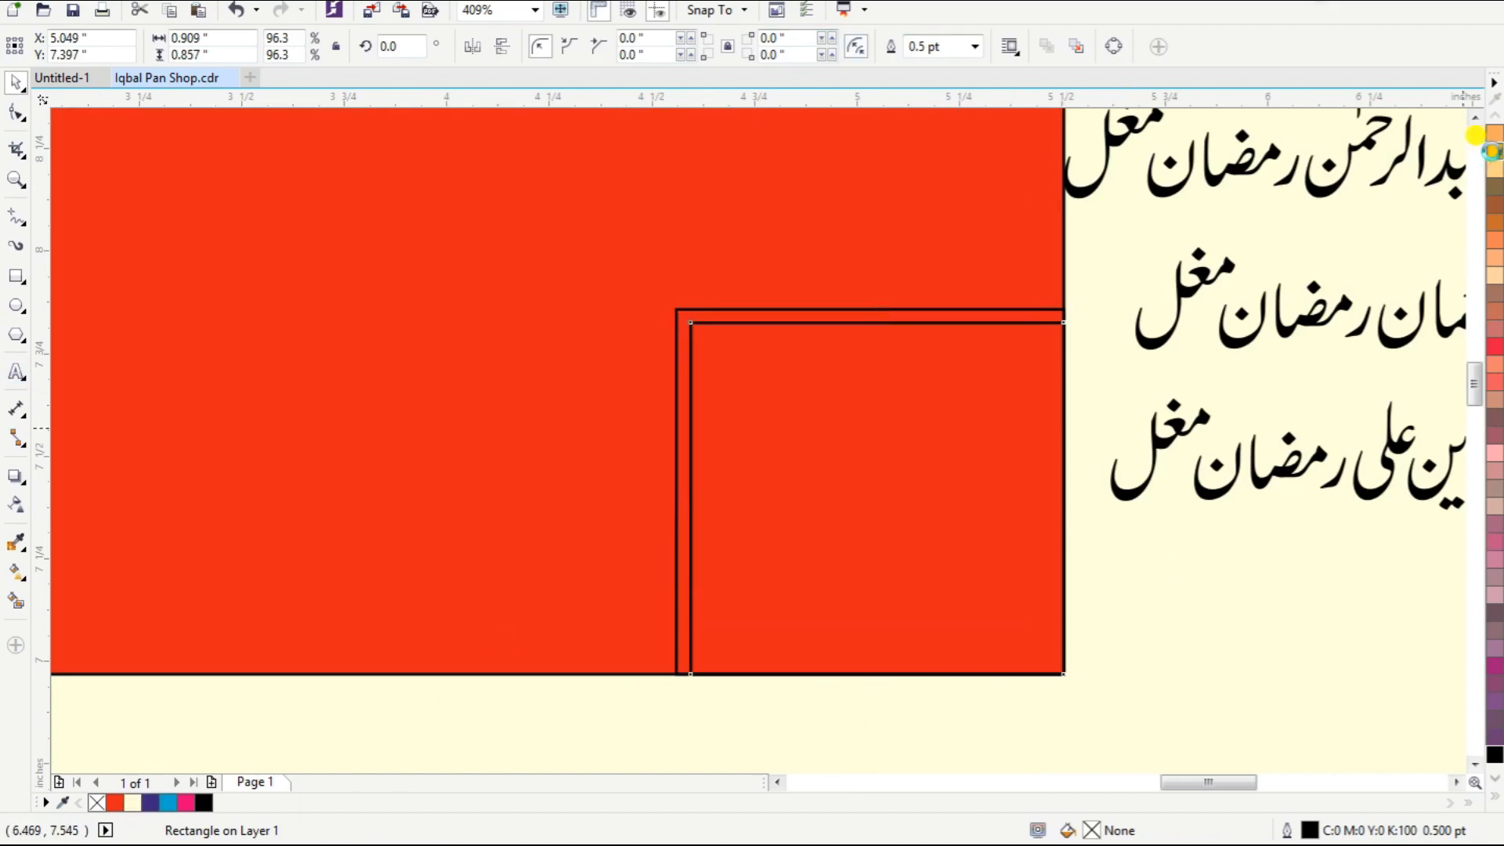
pyautogui.click(1493, 151)
pyautogui.rightClick(1493, 151)
pyautogui.click(1024, 310)
pyautogui.click(205, 802)
pyautogui.click(1145, 562)
# Group the yellow and black corner rectangles and enlarge them slightly within the lower-right corner.
pyautogui.scroll(-1, 1204, 591)
pyautogui.moveTo(1200, 681); pyautogui.dragTo(899, 408)
pyautogui.hotkey('ctrl', 'g')
# Shrink the three name lines to about 0.53 inch wide and place them on the yellow corner box.
pyautogui.moveTo(1398, 312); pyautogui.dragTo(1236, 456)
pyautogui.moveTo(1278, 403); pyautogui.dragTo(1021, 492)
pyautogui.press('F2')
pyautogui.moveTo(880, 388); pyautogui.dragTo(1210, 625)
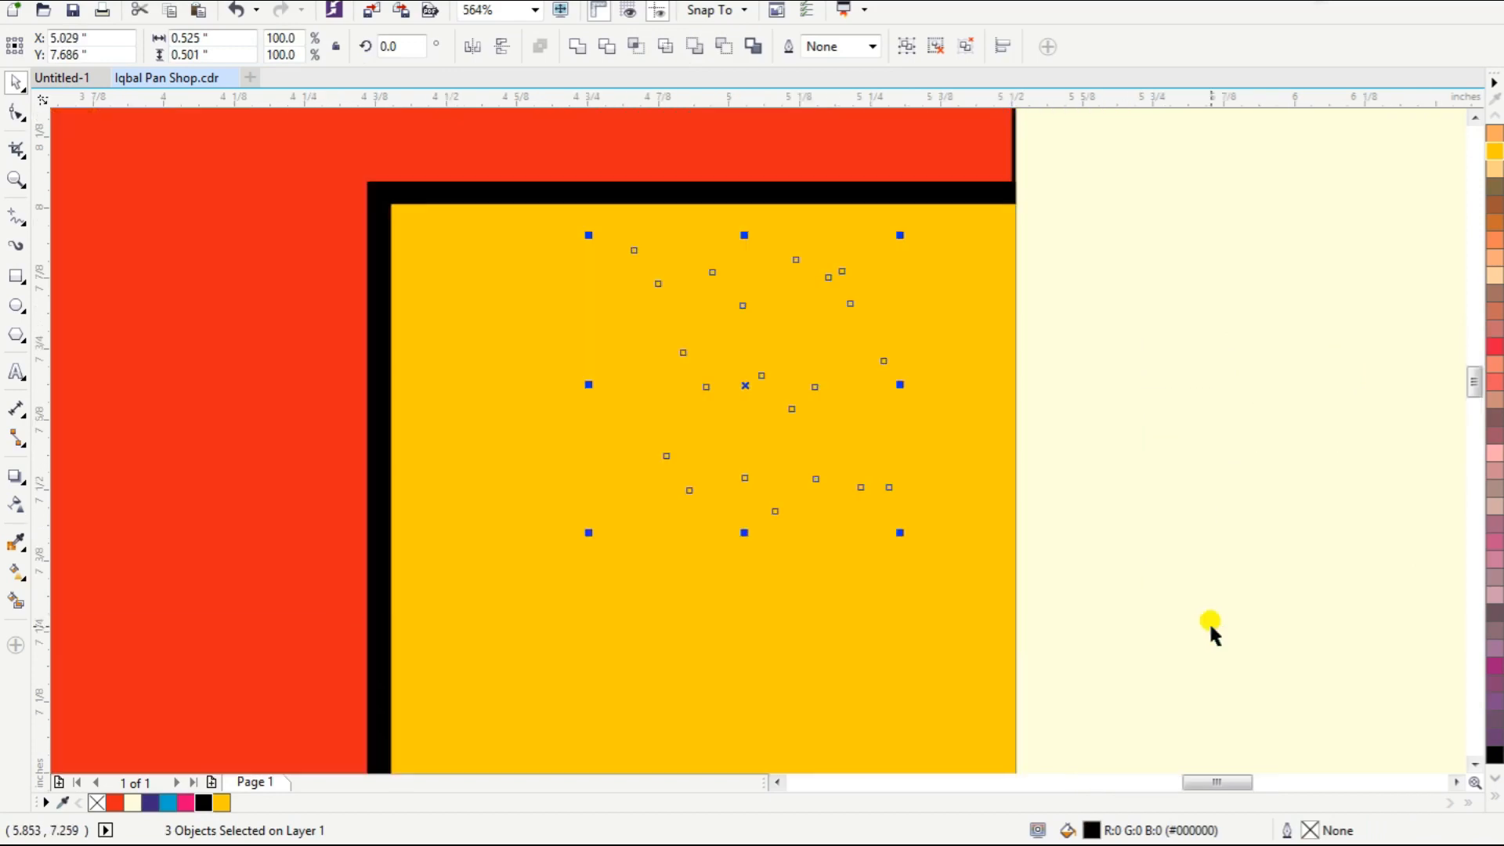
# Enlarge the three name lines to about 0.987 by 0.942 inch and centre them horizontally in the yellow box.
pyautogui.moveTo(856, 396); pyautogui.dragTo(939, 387)
pyautogui.moveTo(673, 523); pyautogui.dragTo(422, 738)
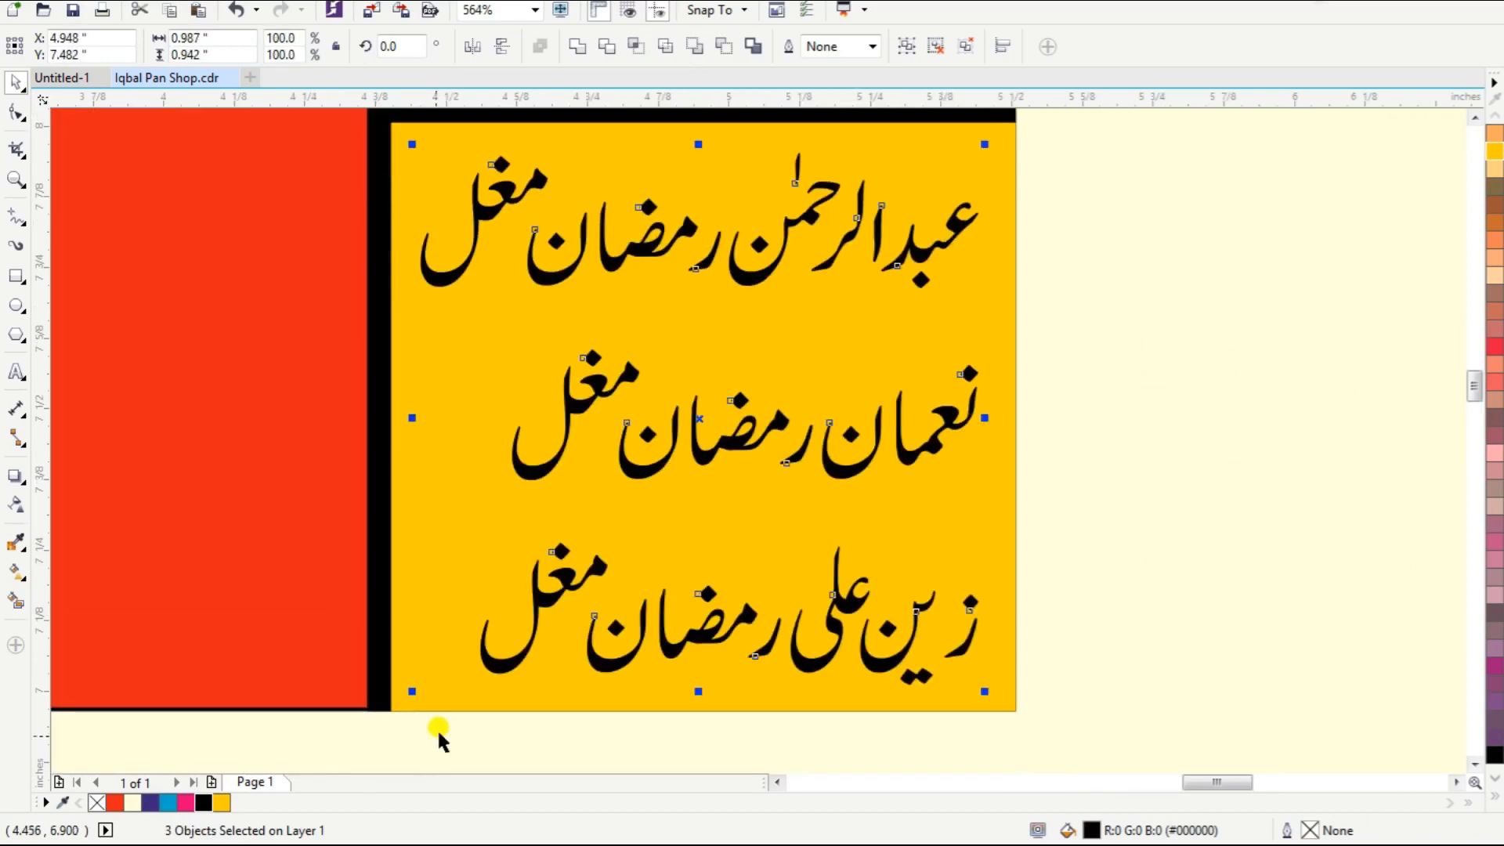
pyautogui.keyDown('shift'); pyautogui.click(459, 585); pyautogui.keyUp('shift')
pyautogui.press('c')
pyautogui.press('Escape')
# Space the three name lines evenly and closer together, vertically centred within the yellow box.
pyautogui.click(644, 440)
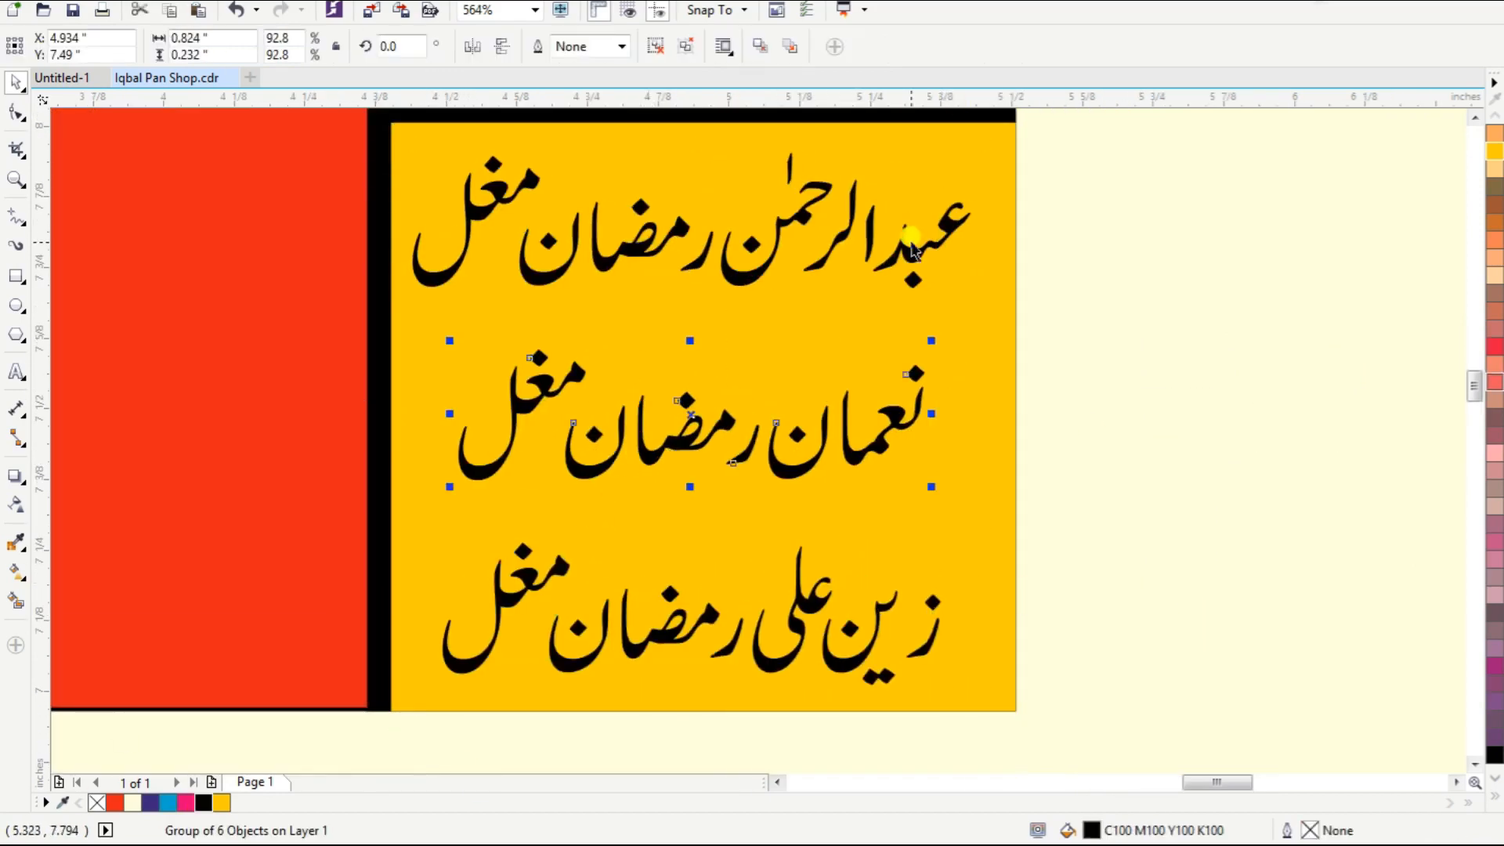
pyautogui.keyDown('ctrl'); pyautogui.click(828, 665); pyautogui.keyUp('ctrl')
pyautogui.moveTo(828, 665); pyautogui.dragTo(854, 610)
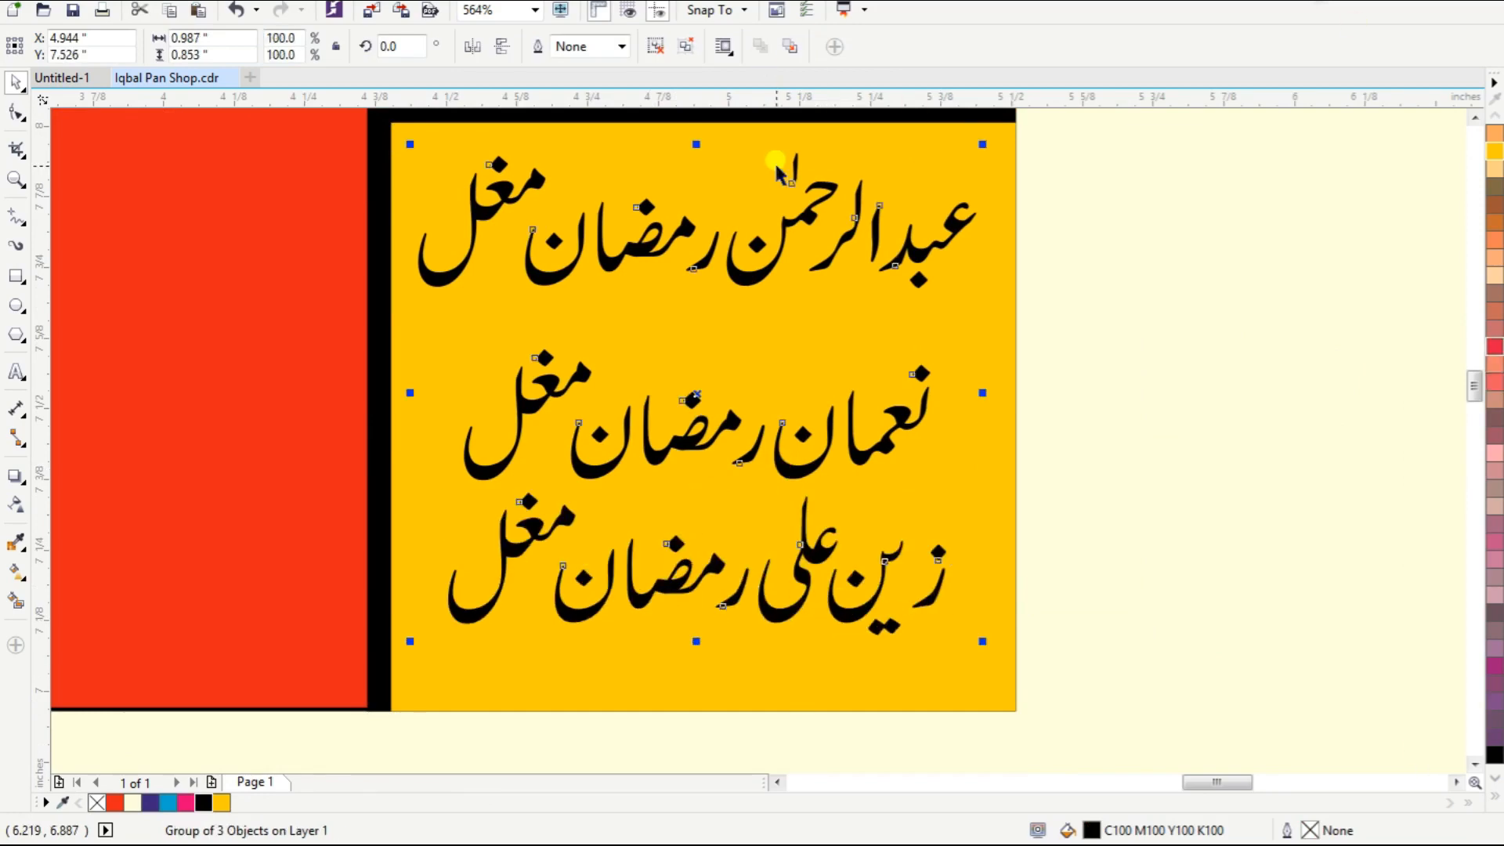
pyautogui.click(1003, 47)
pyautogui.click(1404, 181)
pyautogui.click(1476, 241)
pyautogui.moveTo(861, 377); pyautogui.dragTo(860, 421)
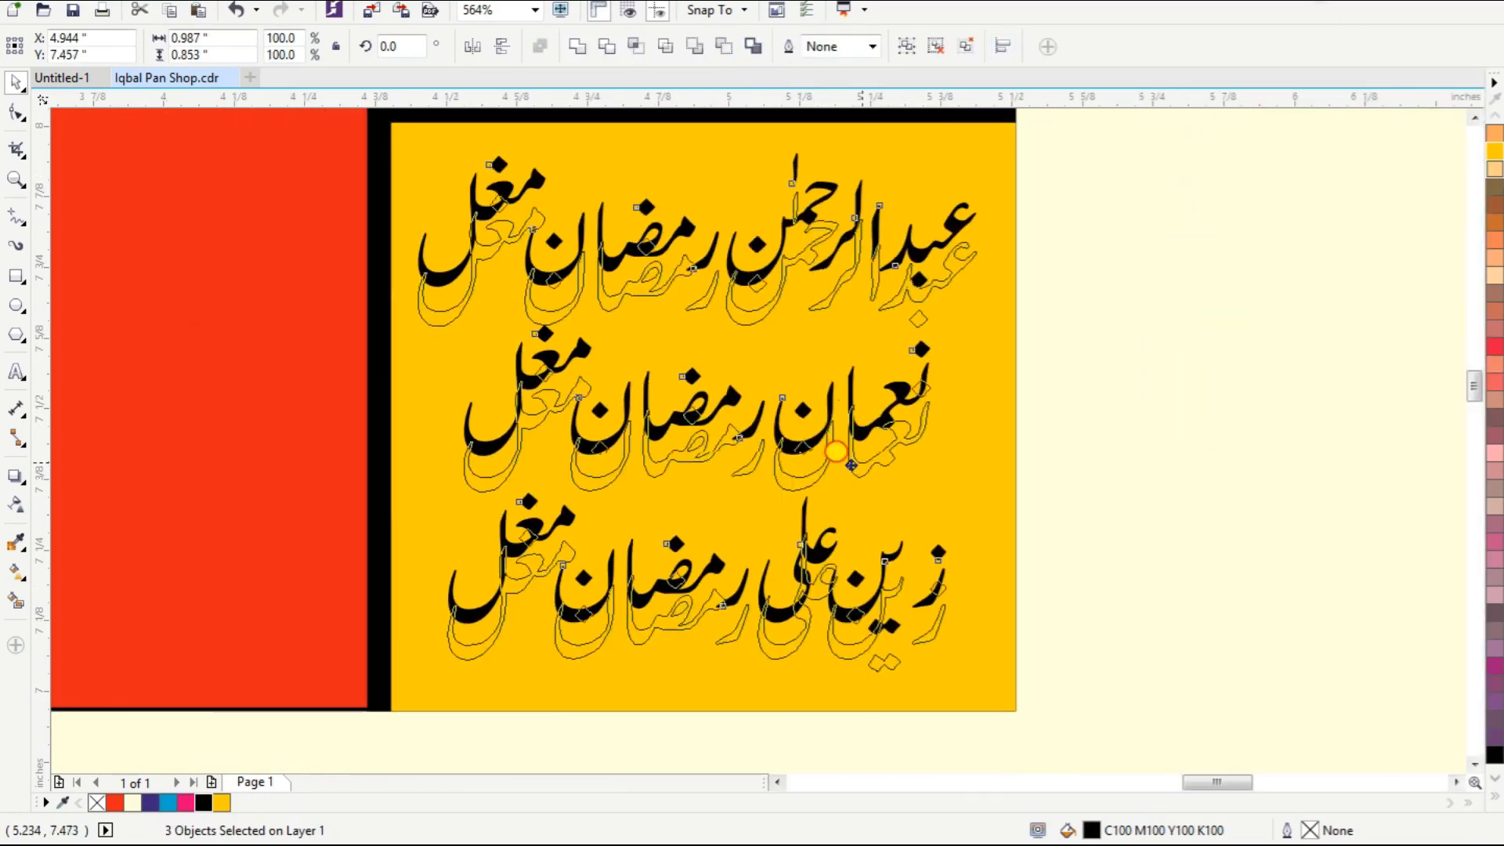
pyautogui.click(733, 187)
pyautogui.scroll(2, 733, 187)
pyautogui.moveTo(711, 349); pyautogui.dragTo(710, 350)
pyautogui.click(1334, 436)
pyautogui.press('F4')
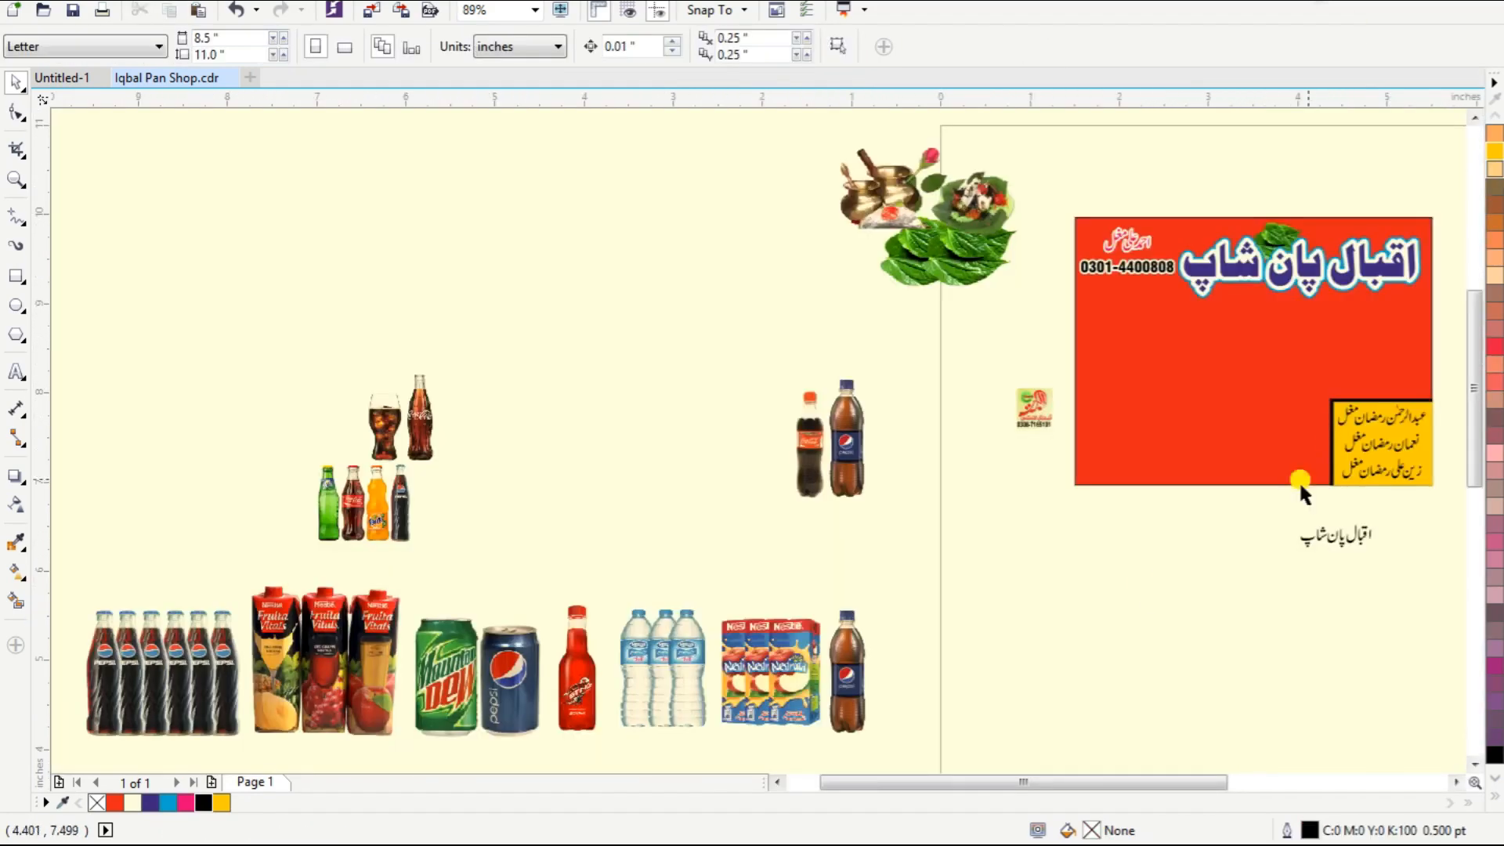
# Group the lowest row of drink pictures, shrink it and place it along the board's bottom edge beside the yellow box.
pyautogui.moveTo(887, 720); pyautogui.dragTo(890, 723)
pyautogui.hotkey('ctrl', 'g')
pyautogui.moveTo(83, 739); pyautogui.dragTo(712, 683)
pyautogui.moveTo(791, 600); pyautogui.dragTo(1155, 463)
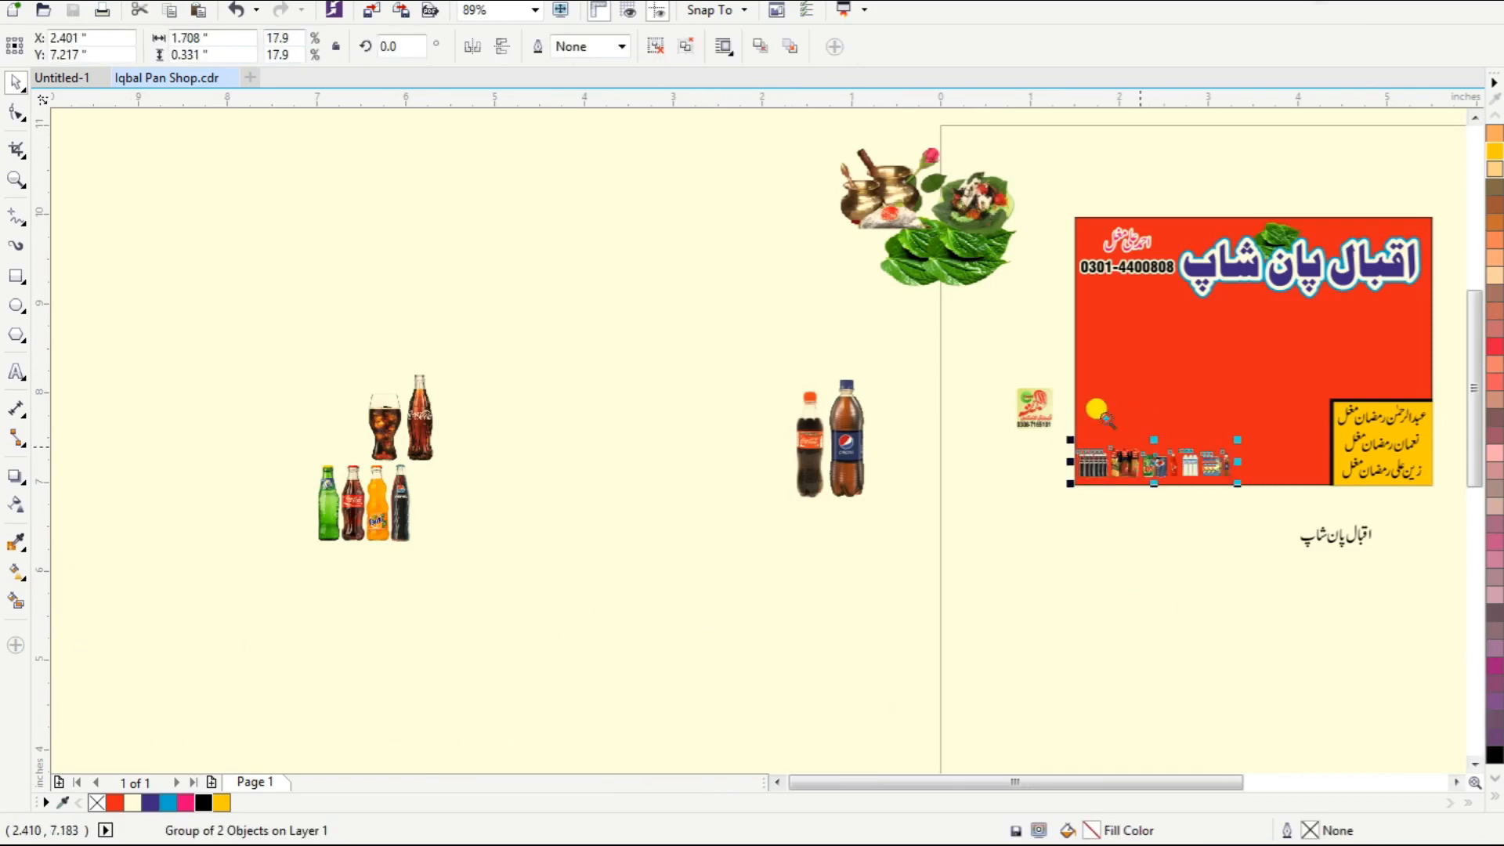
pyautogui.scroll(2, 1182, 459)
pyautogui.moveTo(936, 391); pyautogui.dragTo(1227, 307)
pyautogui.click(1218, 570)
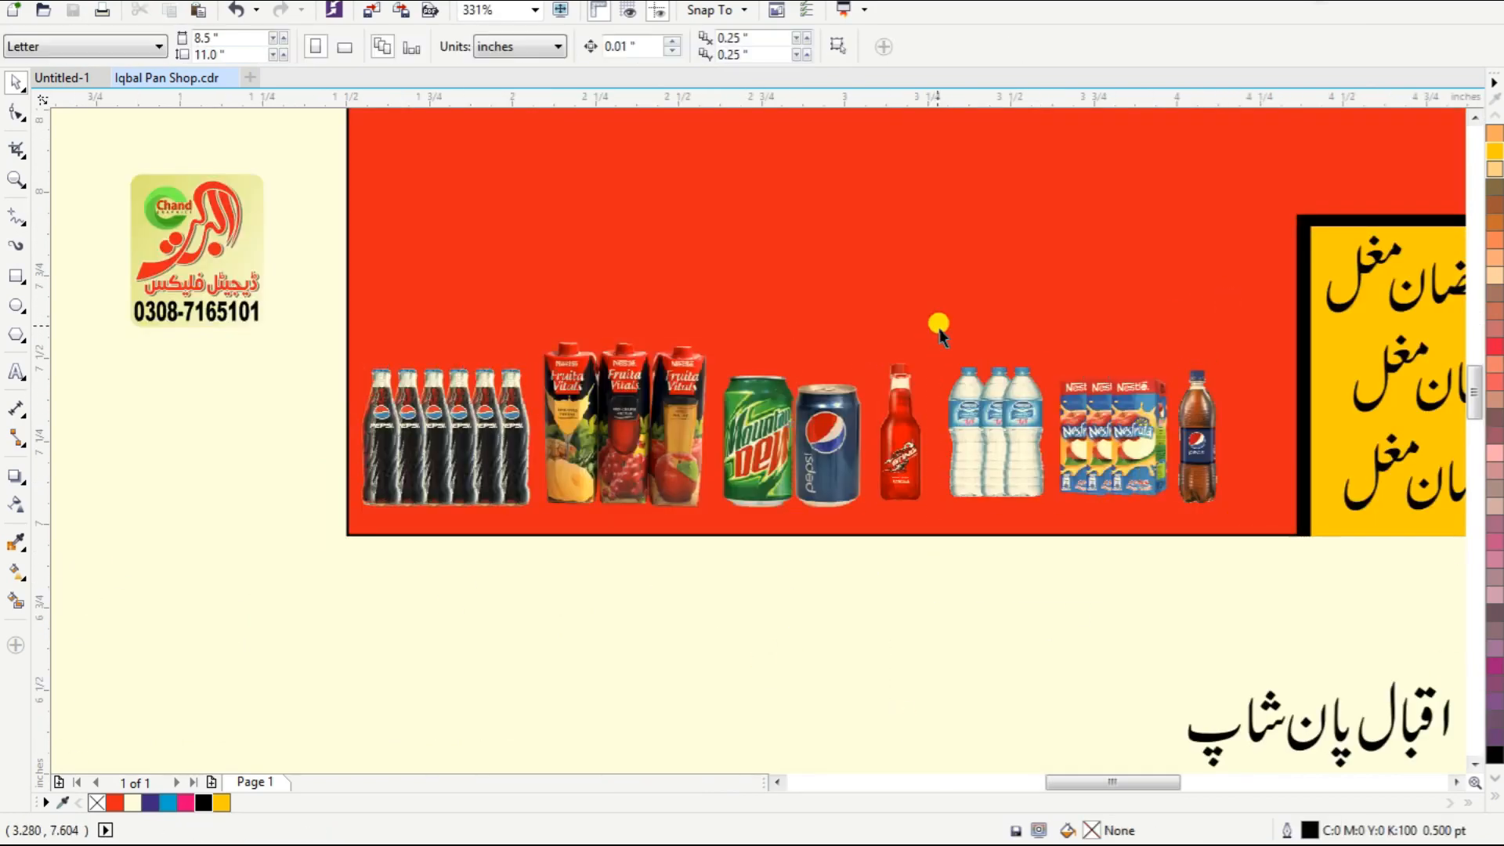
# Ungroup the row, move the water, Nesfruta and small Pepsi pictures below the board, and enlarge the remaining four to about 2.78 by 0.823 inch.
pyautogui.click(1044, 446)
pyautogui.hotkey('ctrl', 'u')
pyautogui.click(1251, 576)
pyautogui.moveTo(1251, 576); pyautogui.dragTo(931, 306)
pyautogui.moveTo(990, 379); pyautogui.dragTo(827, 627)
pyautogui.moveTo(304, 330); pyautogui.dragTo(1154, 581)
pyautogui.moveTo(930, 514); pyautogui.dragTo(979, 531)
pyautogui.moveTo(981, 333); pyautogui.dragTo(1359, 245)
pyautogui.moveTo(1300, 529); pyautogui.dragTo(1289, 524)
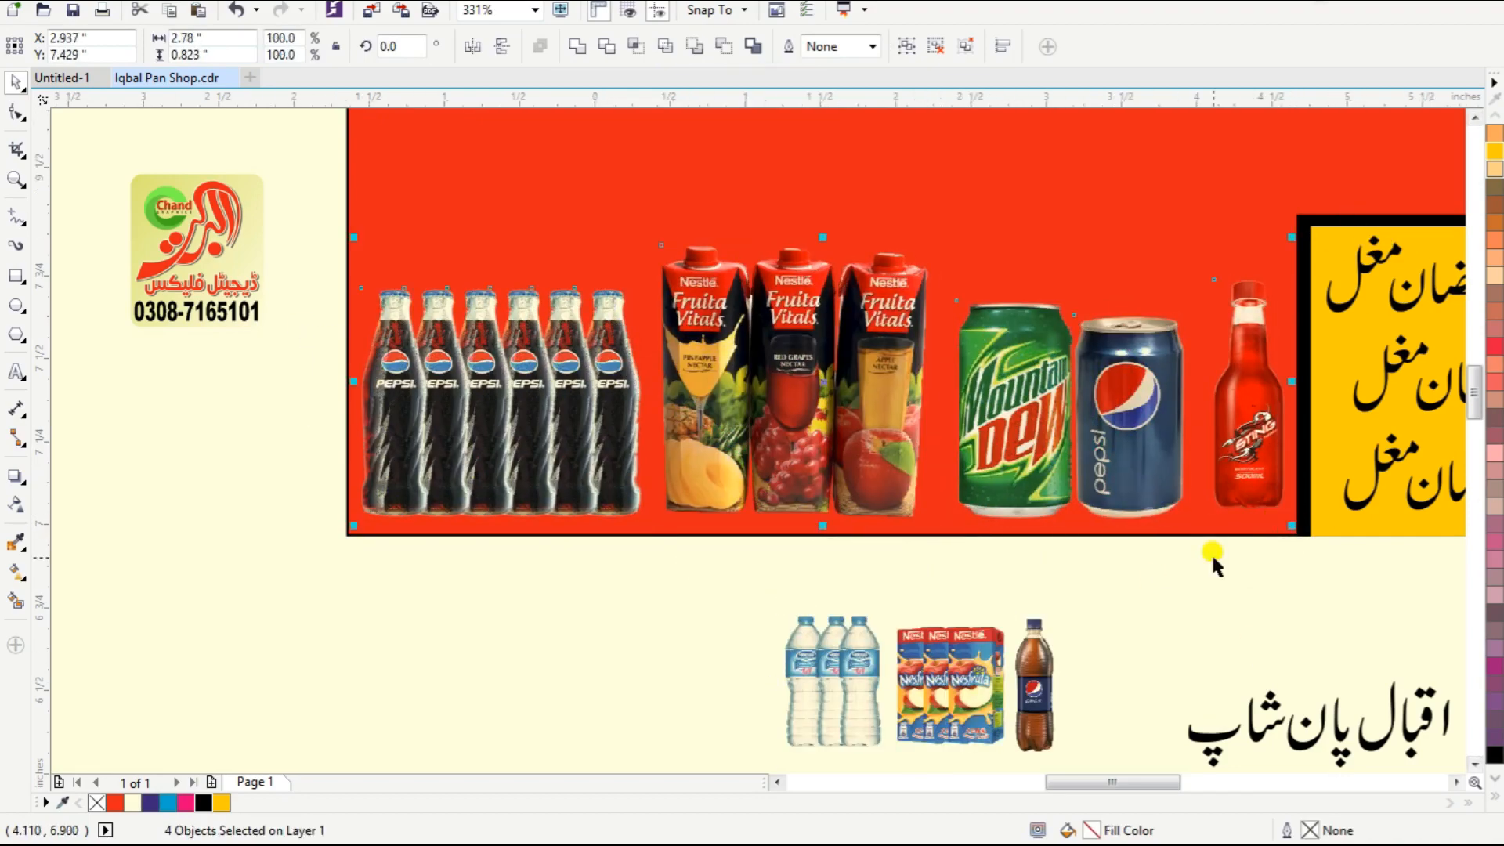
# Fit the large Coca-Cola and Pepsi bottle pair on the board beneath the phone number.
pyautogui.scroll(-2, 1213, 557)
pyautogui.press('F2')
pyautogui.moveTo(271, 340); pyautogui.dragTo(1288, 685)
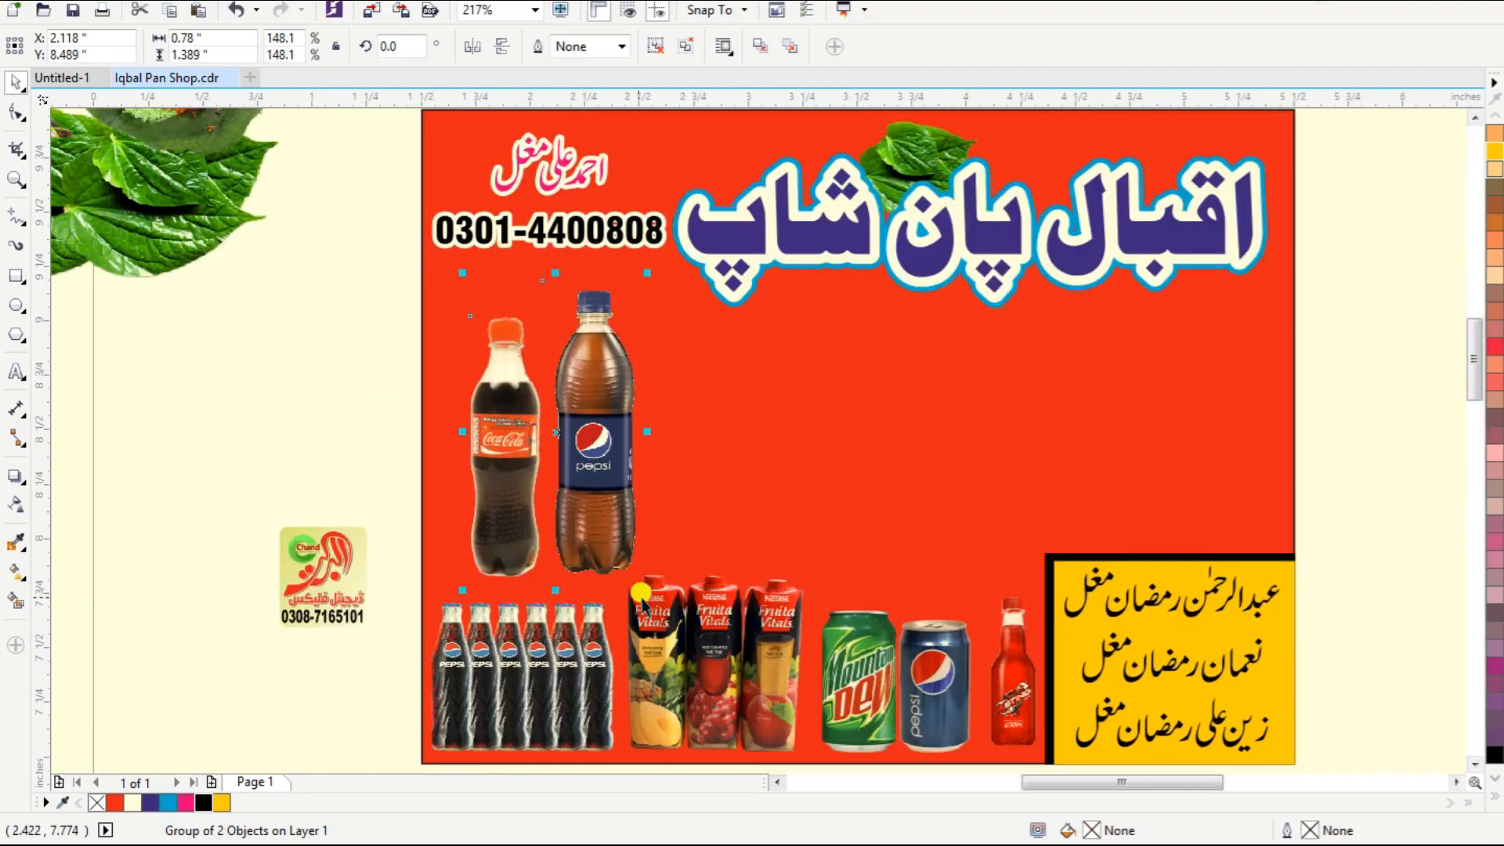
pyautogui.click(474, 352)
pyautogui.moveTo(525, 397); pyautogui.dragTo(562, 462)
pyautogui.press('F3')
# Place the water bottles and Nesfruta boxes beside the large bottle pair and delete the leftover small Pepsi bottle.
pyautogui.moveTo(1235, 694); pyautogui.dragTo(1125, 616)
pyautogui.moveTo(1198, 656); pyautogui.dragTo(1130, 414)
pyautogui.press('F2')
pyautogui.moveTo(996, 362); pyautogui.dragTo(1227, 493)
pyautogui.moveTo(860, 357); pyautogui.dragTo(810, 272)
pyautogui.moveTo(989, 402); pyautogui.dragTo(1232, 611)
pyautogui.click(1215, 436)
pyautogui.press('Delete')
pyautogui.moveTo(990, 400); pyautogui.dragTo(962, 400)
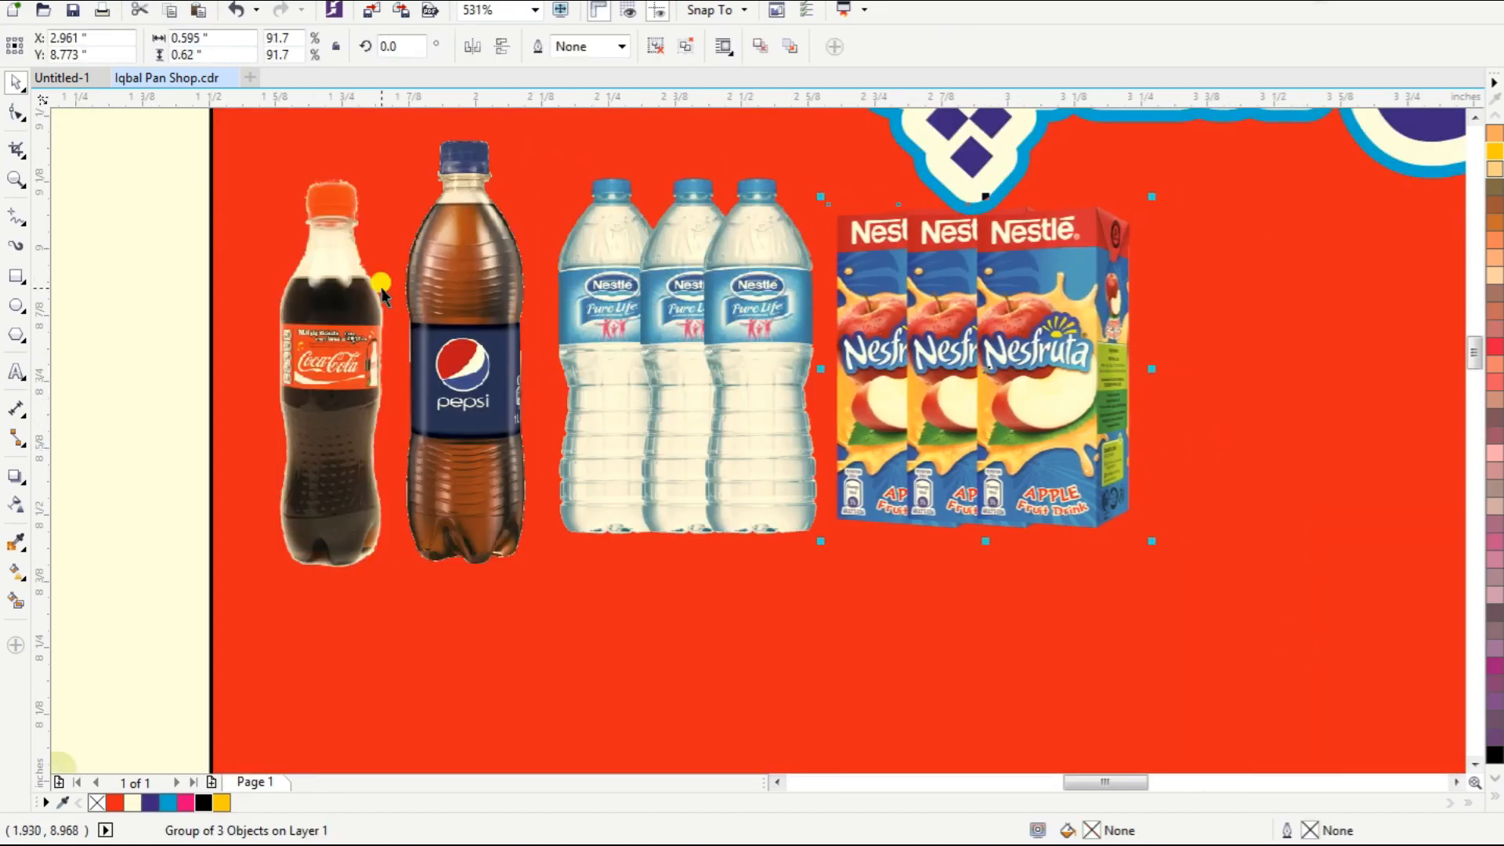
# Align the upper row of bottles and juice boxes along their bottoms and shift the row toward the board's left edge.
pyautogui.scroll(-2, 376, 252)
pyautogui.moveTo(296, 197); pyautogui.dragTo(870, 447)
pyautogui.press('b')
pyautogui.moveTo(656, 325); pyautogui.dragTo(936, 477)
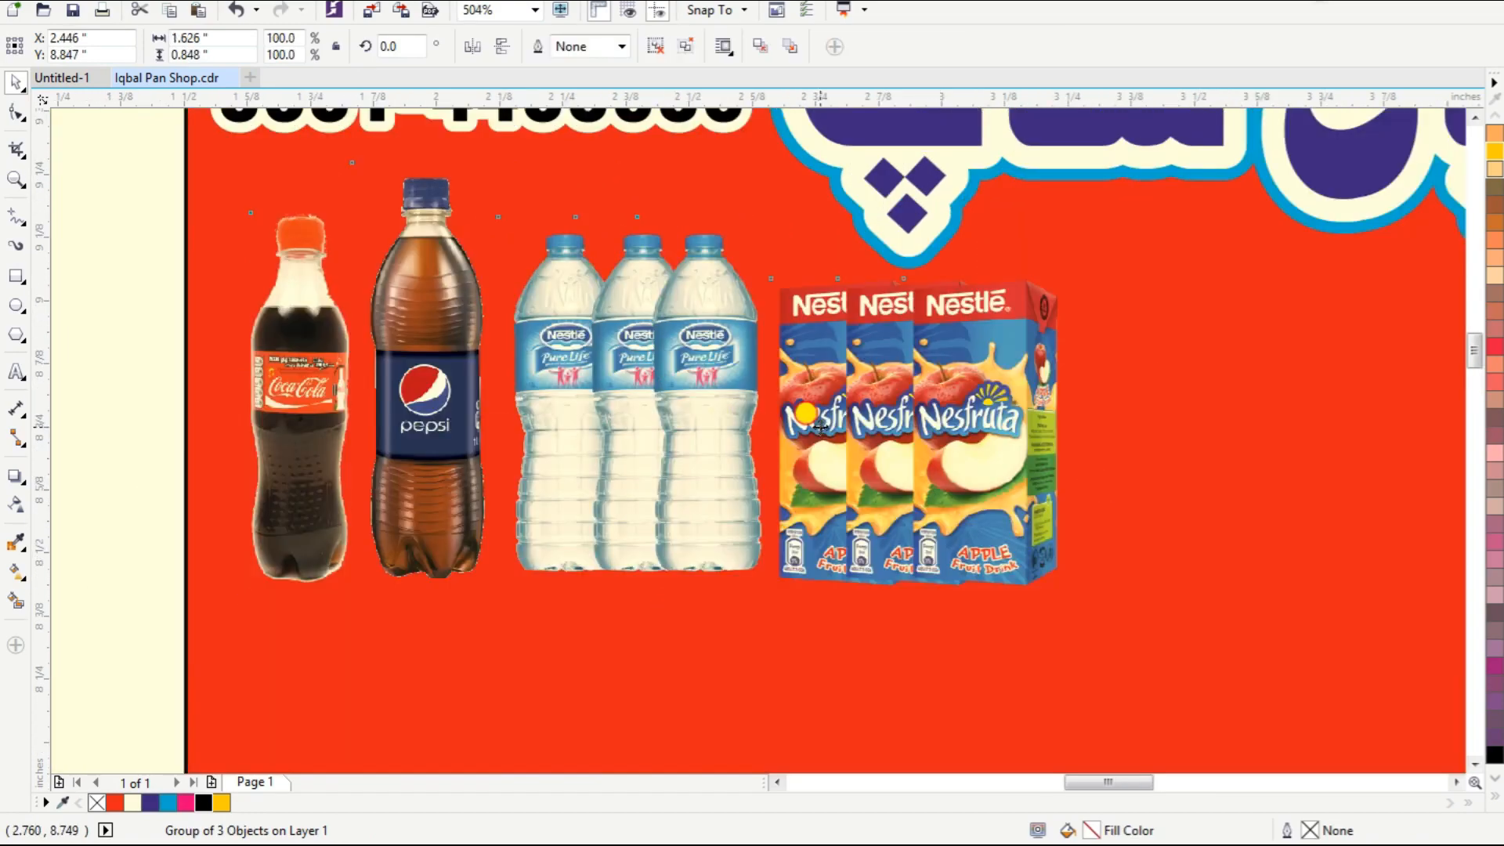
pyautogui.moveTo(824, 424); pyautogui.dragTo(776, 427)
pyautogui.press('F4')
# Position the brass pots and paan plate pictures together beneath the right half of the shop name.
pyautogui.click(891, 432)
pyautogui.click(765, 250)
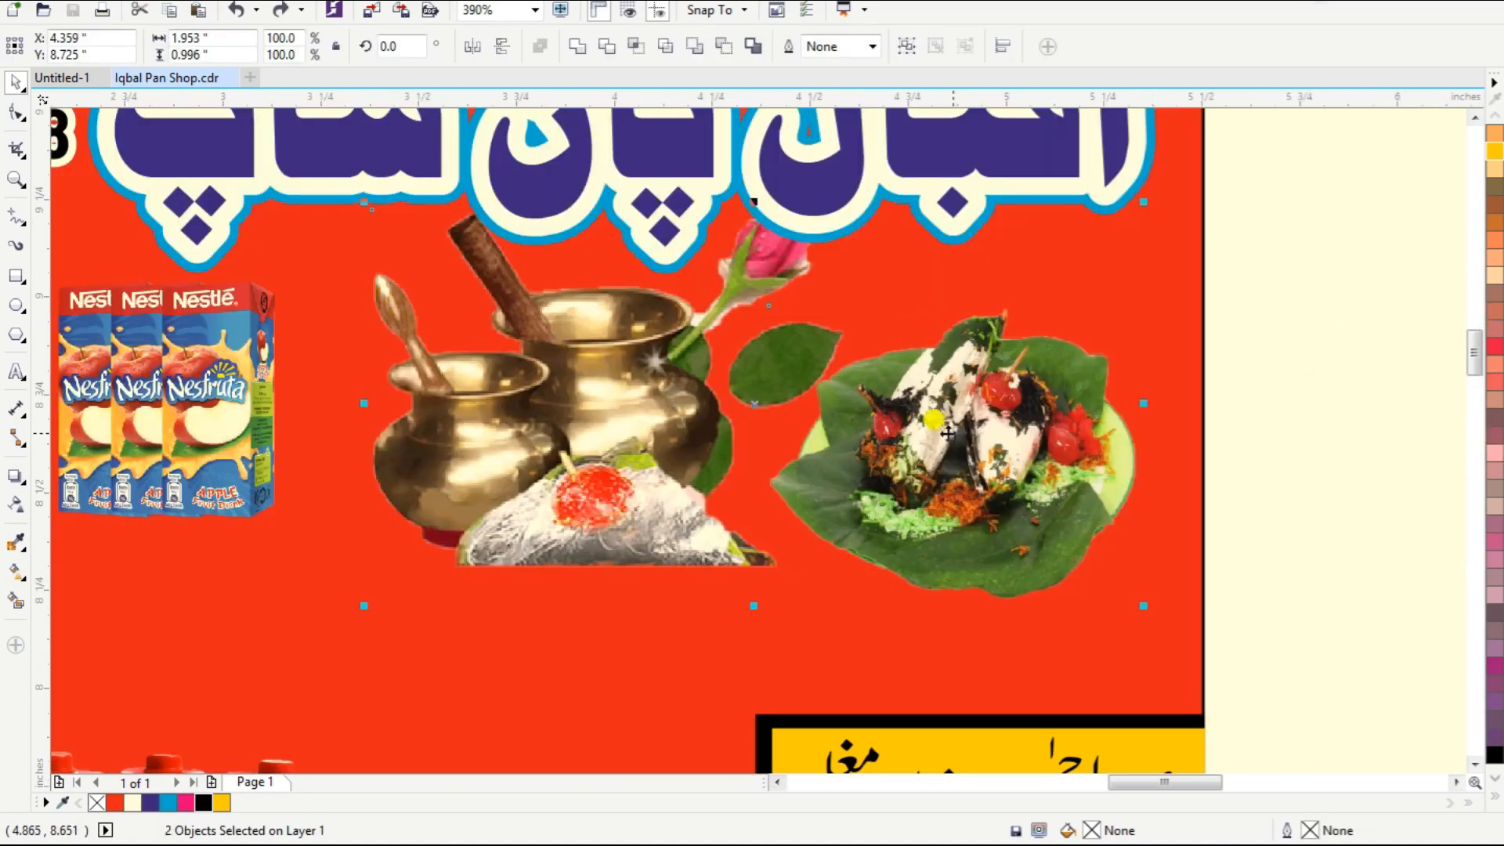
pyautogui.click(923, 436)
pyautogui.keyDown('shift'); pyautogui.click(548, 462); pyautogui.keyUp('shift')
pyautogui.moveTo(548, 462); pyautogui.dragTo(546, 478)
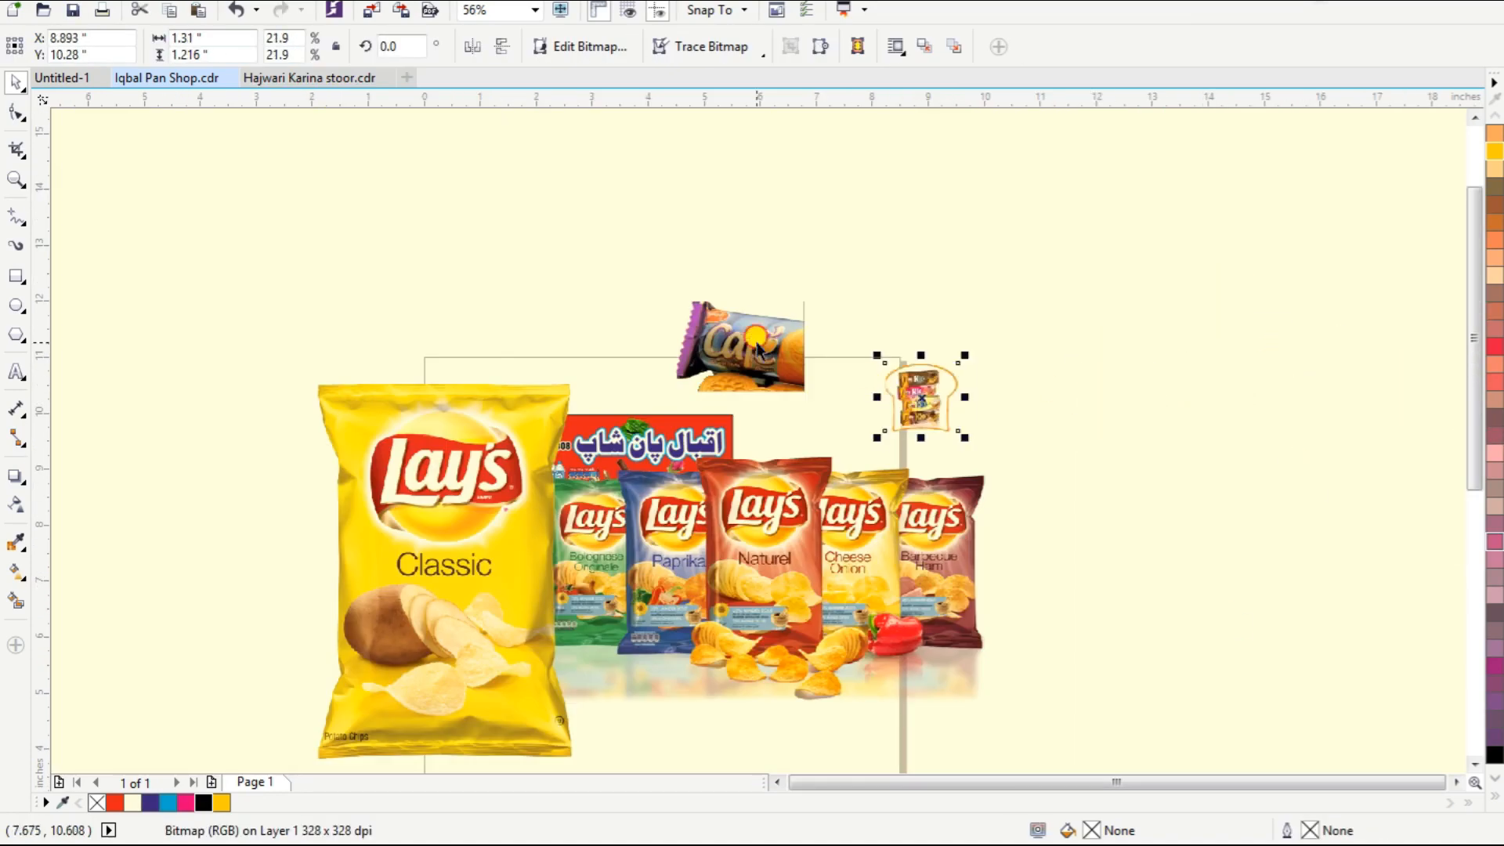
# Shrink the brass pots and paan plate group and set it aside to the right of the board.
pyautogui.moveTo(521, 716); pyautogui.dragTo(564, 701)
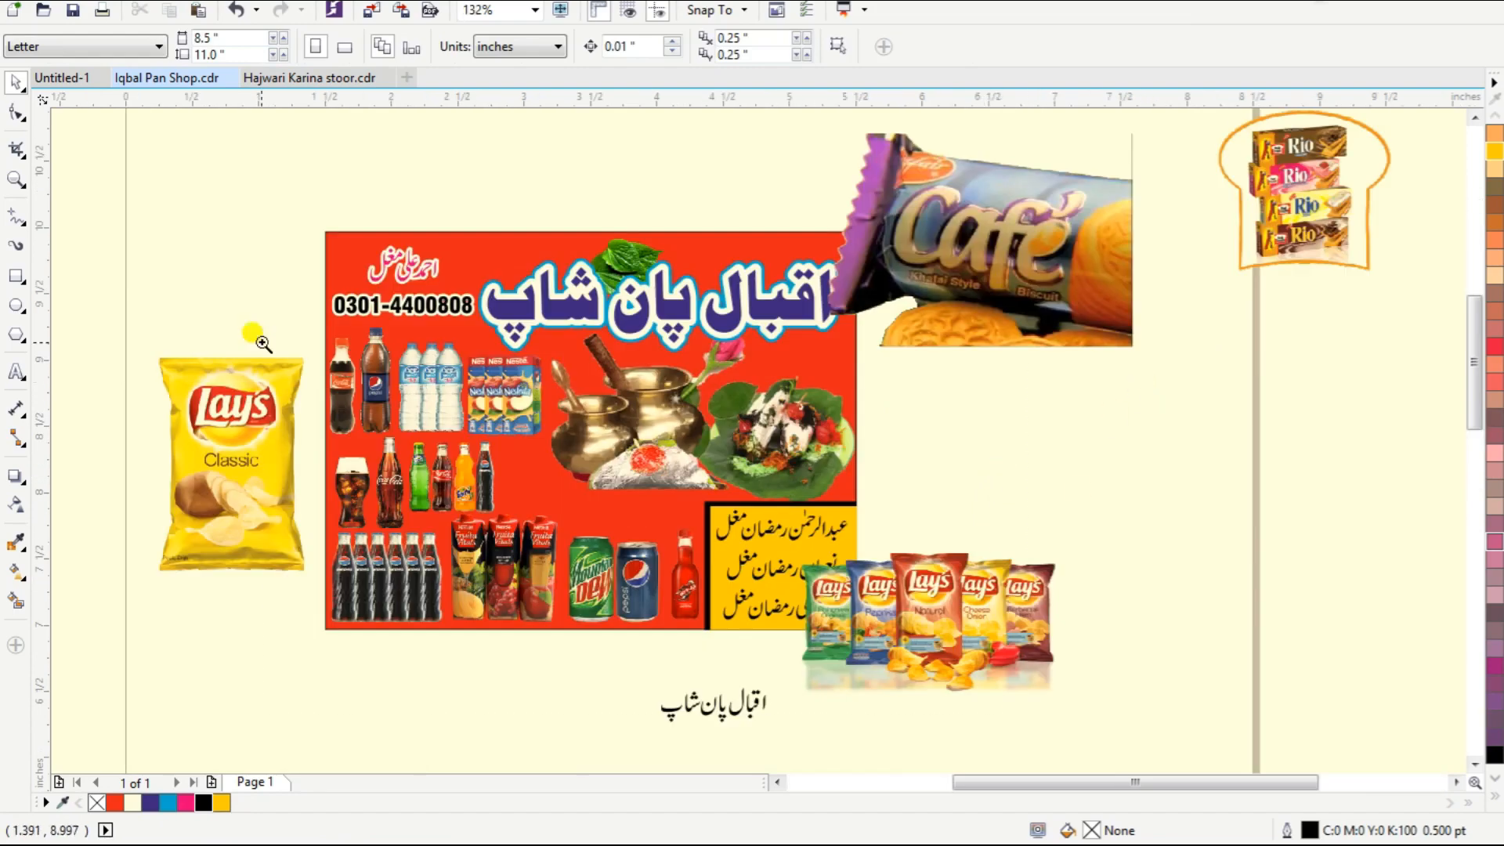
pyautogui.moveTo(262, 342); pyautogui.dragTo(1027, 721)
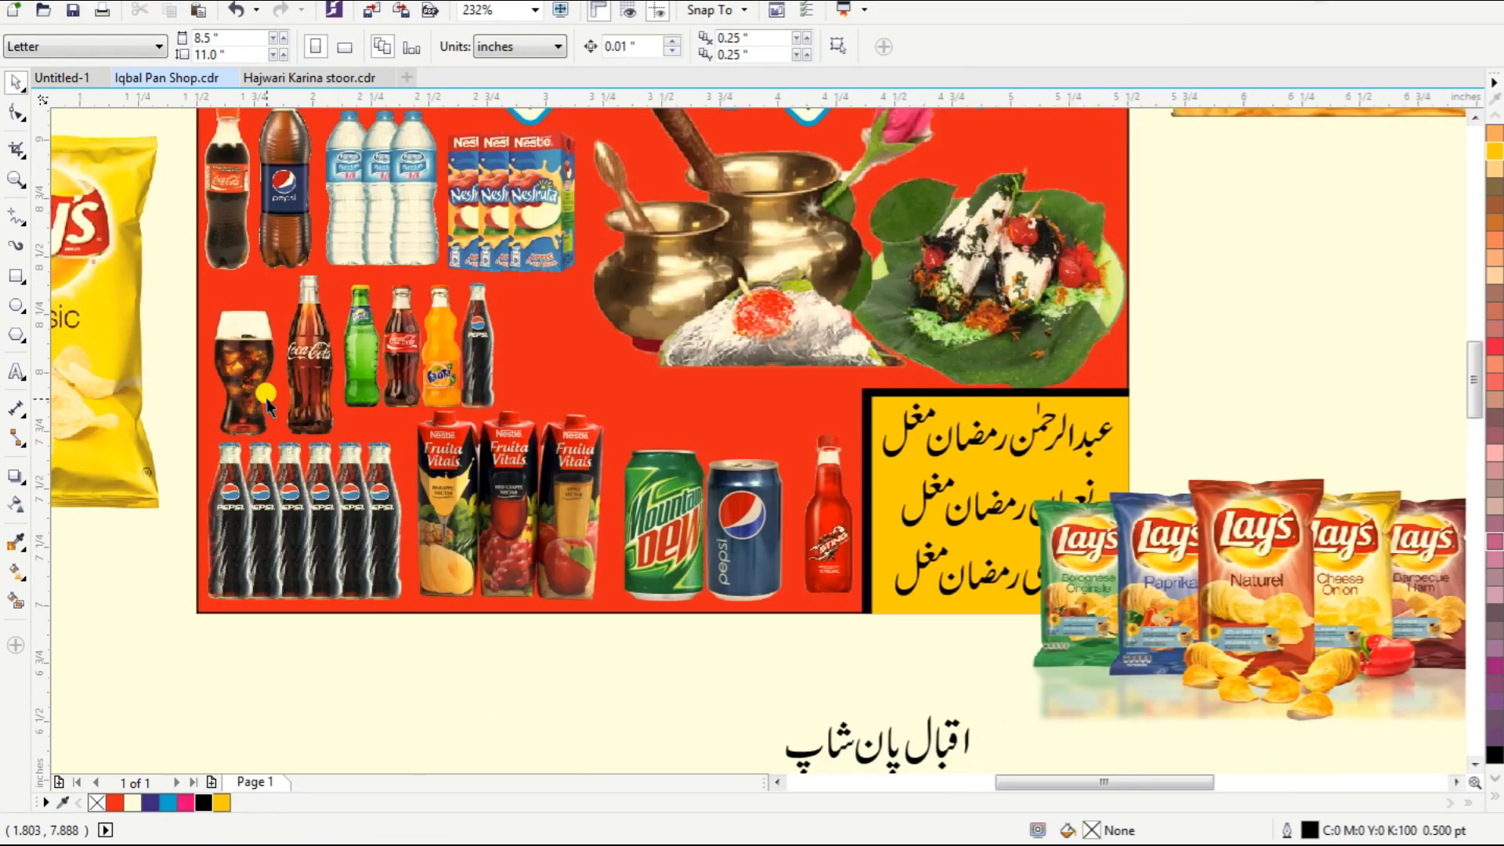
pyautogui.click(658, 529)
pyautogui.scroll(-1, 658, 528)
pyautogui.press('F2')
pyautogui.moveTo(279, 154); pyautogui.dragTo(1080, 530)
pyautogui.click(877, 517)
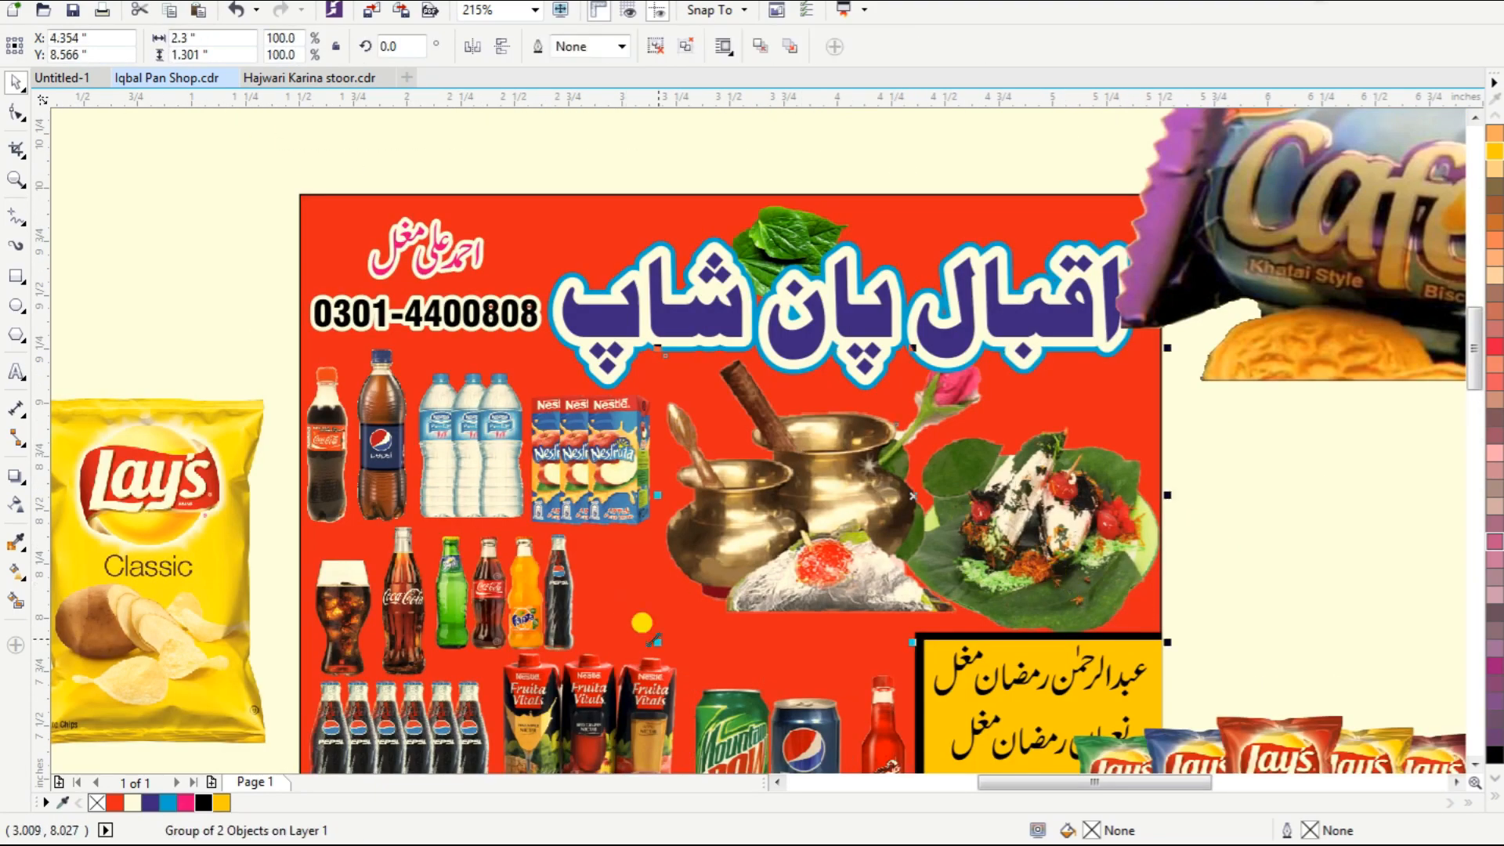
pyautogui.moveTo(657, 641); pyautogui.dragTo(917, 495)
pyautogui.moveTo(979, 411); pyautogui.dragTo(1213, 473)
# Move the pink name and phone number beneath the shop name and enlarge them to about 1.52 by 0.721 inch.
pyautogui.click(427, 250)
pyautogui.keyDown('shift'); pyautogui.click(357, 315); pyautogui.keyUp('shift')
pyautogui.moveTo(358, 315); pyautogui.dragTo(798, 583)
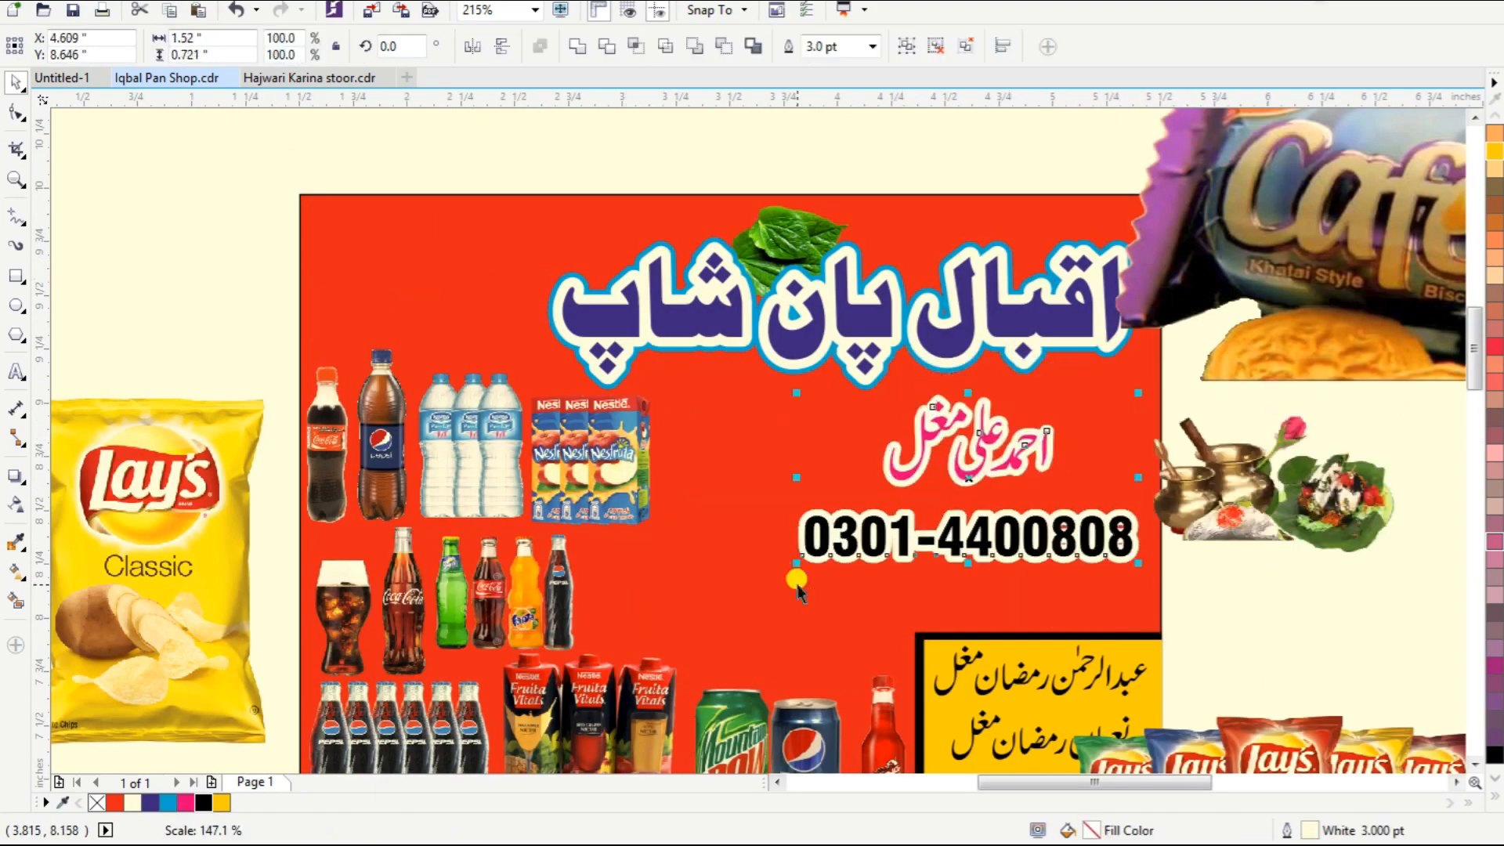
# Place the reduced brass pots and paan group on the board between the Nesfruta boxes and the pink name.
pyautogui.click(1284, 494)
pyautogui.moveTo(1284, 494); pyautogui.dragTo(746, 466)
pyautogui.scroll(3, 913, 530)
pyautogui.press('Escape')
pyautogui.press('F4')
# Shrink the five-flavour Lay's picture to about 1.24 by 0.681 inch and place it below the phone number.
pyautogui.moveTo(953, 694); pyautogui.dragTo(667, 559)
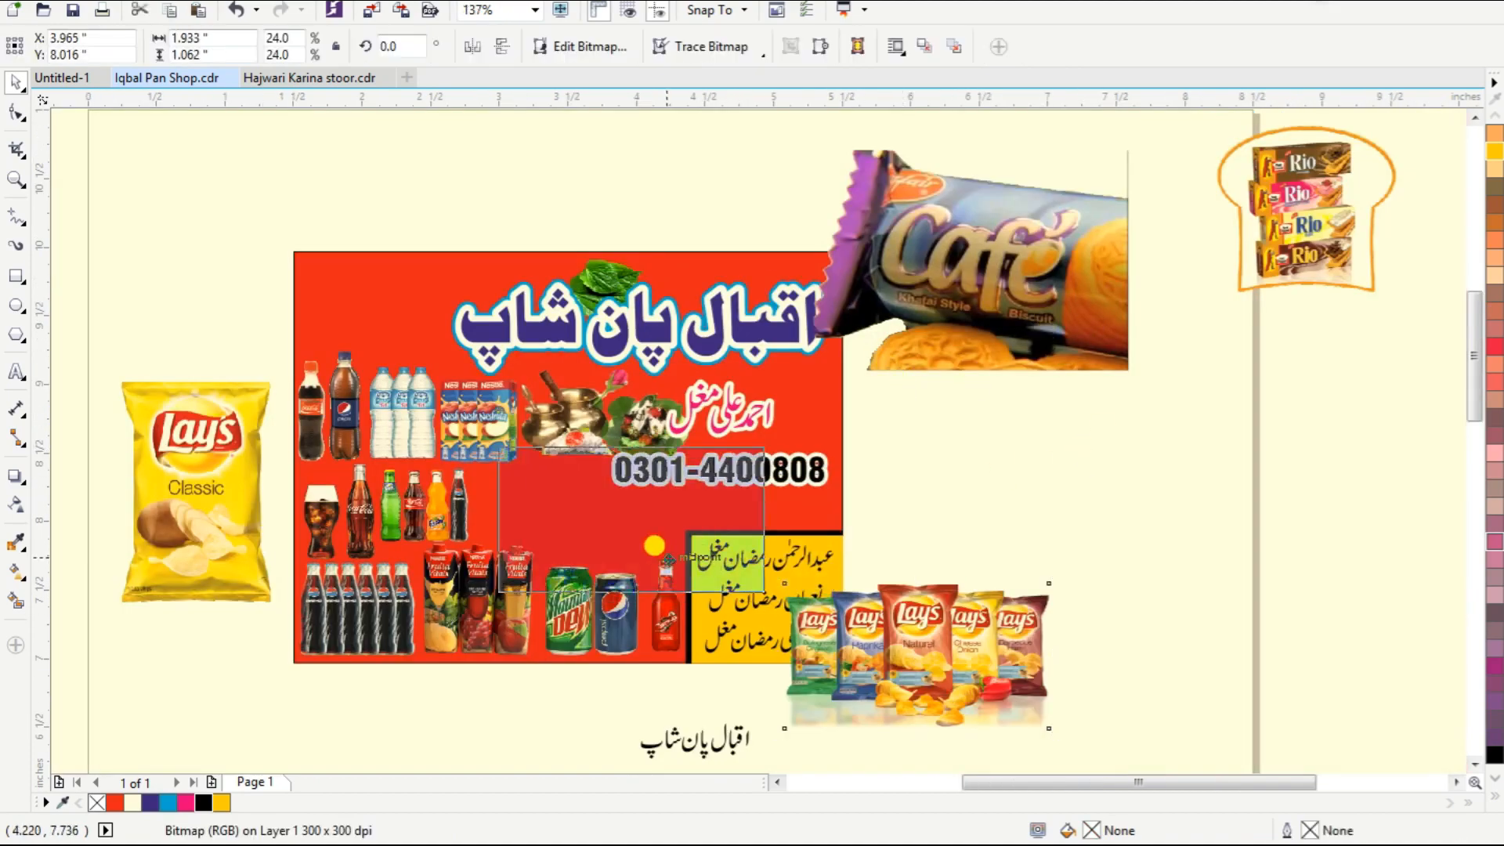
pyautogui.press('F2')
pyautogui.moveTo(438, 385); pyautogui.dragTo(962, 688)
pyautogui.moveTo(896, 240); pyautogui.dragTo(831, 275)
pyautogui.moveTo(791, 416); pyautogui.dragTo(684, 397)
pyautogui.press('F2')
pyautogui.moveTo(213, 251); pyautogui.dragTo(878, 579)
pyautogui.moveTo(1105, 184); pyautogui.dragTo(1073, 217)
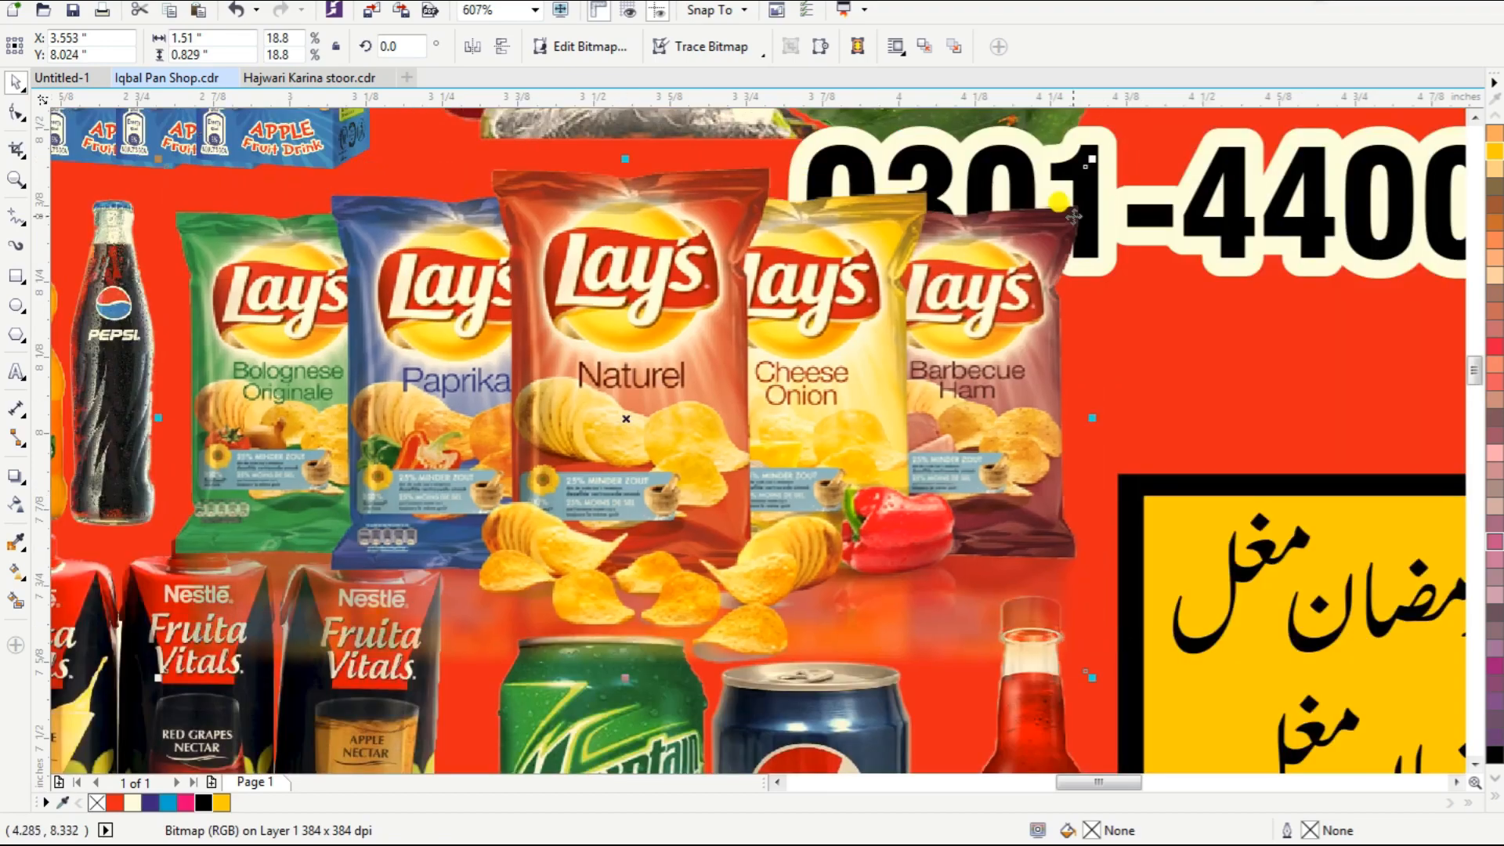
pyautogui.moveTo(1092, 159); pyautogui.dragTo(1010, 205)
pyautogui.moveTo(828, 441); pyautogui.dragTo(950, 466)
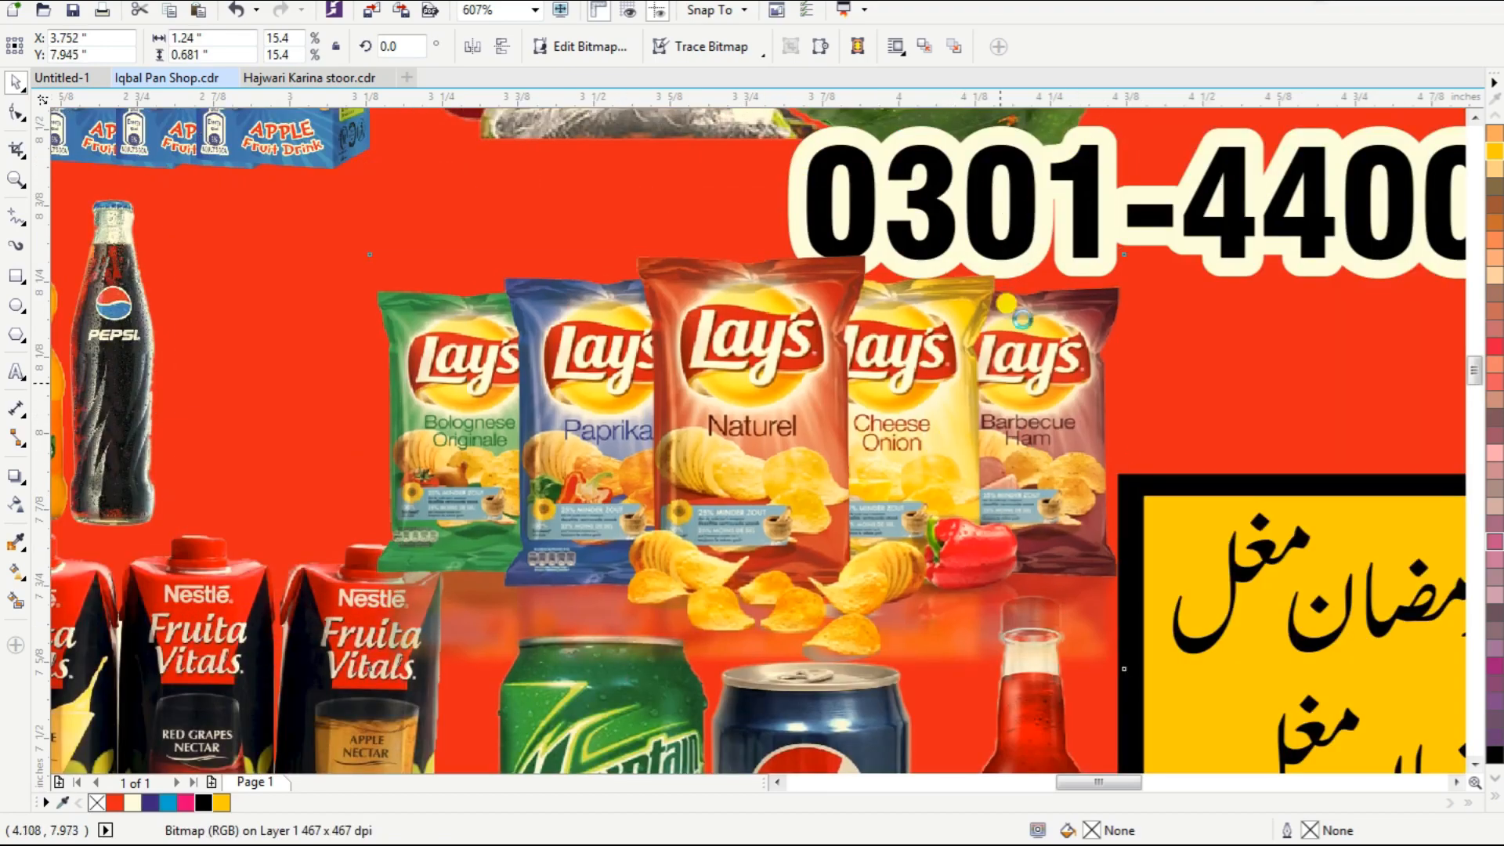
# Bring the phone number in front of the Lay's picture.
pyautogui.click(1037, 204)
pyautogui.hotkey('shift', 'pageup')
pyautogui.press('Escape')
pyautogui.scroll(-1, 1040, 202)
pyautogui.press('F4')
# Shrink the Lay's Classic pack and keep it beside the board's left edge.
pyautogui.click(227, 447)
pyautogui.moveTo(273, 381); pyautogui.dragTo(235, 521)
pyautogui.moveTo(148, 559); pyautogui.dragTo(260, 473)
# Shrink the Rio biscuits picture and fit it between the small soft-drink bottles and the Lay's packs.
pyautogui.moveTo(1287, 233); pyautogui.dragTo(525, 509)
pyautogui.press('F2')
pyautogui.moveTo(423, 361); pyautogui.dragTo(676, 592)
pyautogui.moveTo(1000, 232); pyautogui.dragTo(901, 400)
pyautogui.moveTo(747, 470); pyautogui.dragTo(605, 522)
pyautogui.press('F2')
pyautogui.moveTo(466, 388); pyautogui.dragTo(744, 683)
pyautogui.moveTo(930, 584); pyautogui.dragTo(989, 639)
pyautogui.moveTo(725, 506); pyautogui.dragTo(724, 523)
# Bring the small soft-drink bottles in front of the Rio biscuits picture.
pyautogui.click(386, 446)
pyautogui.hotkey('shift', 'pageup')
pyautogui.press('Escape')
pyautogui.press('F4')
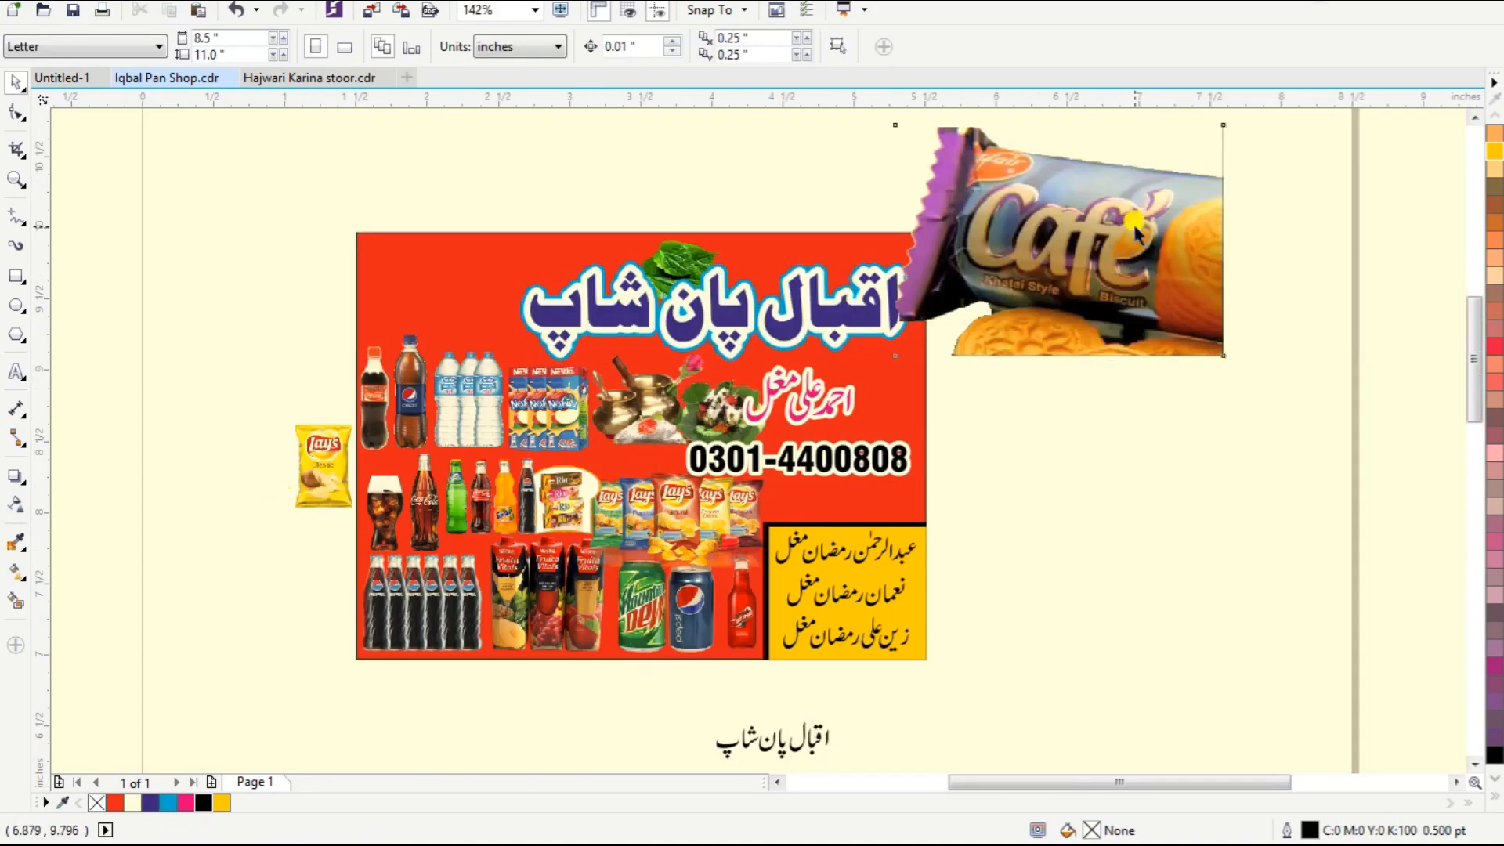
# Move the Café biscuit picture onto the board, bring it to the front and shrink it near the phone number.
pyautogui.moveTo(1130, 222); pyautogui.dragTo(1000, 371)
pyautogui.moveTo(1102, 267); pyautogui.dragTo(951, 377)
pyautogui.press('F2')
pyautogui.moveTo(756, 350); pyautogui.dragTo(1039, 542)
pyautogui.hotkey('shift', 'pageup')
pyautogui.press('F10')
pyautogui.scroll(-1, 918, 611)
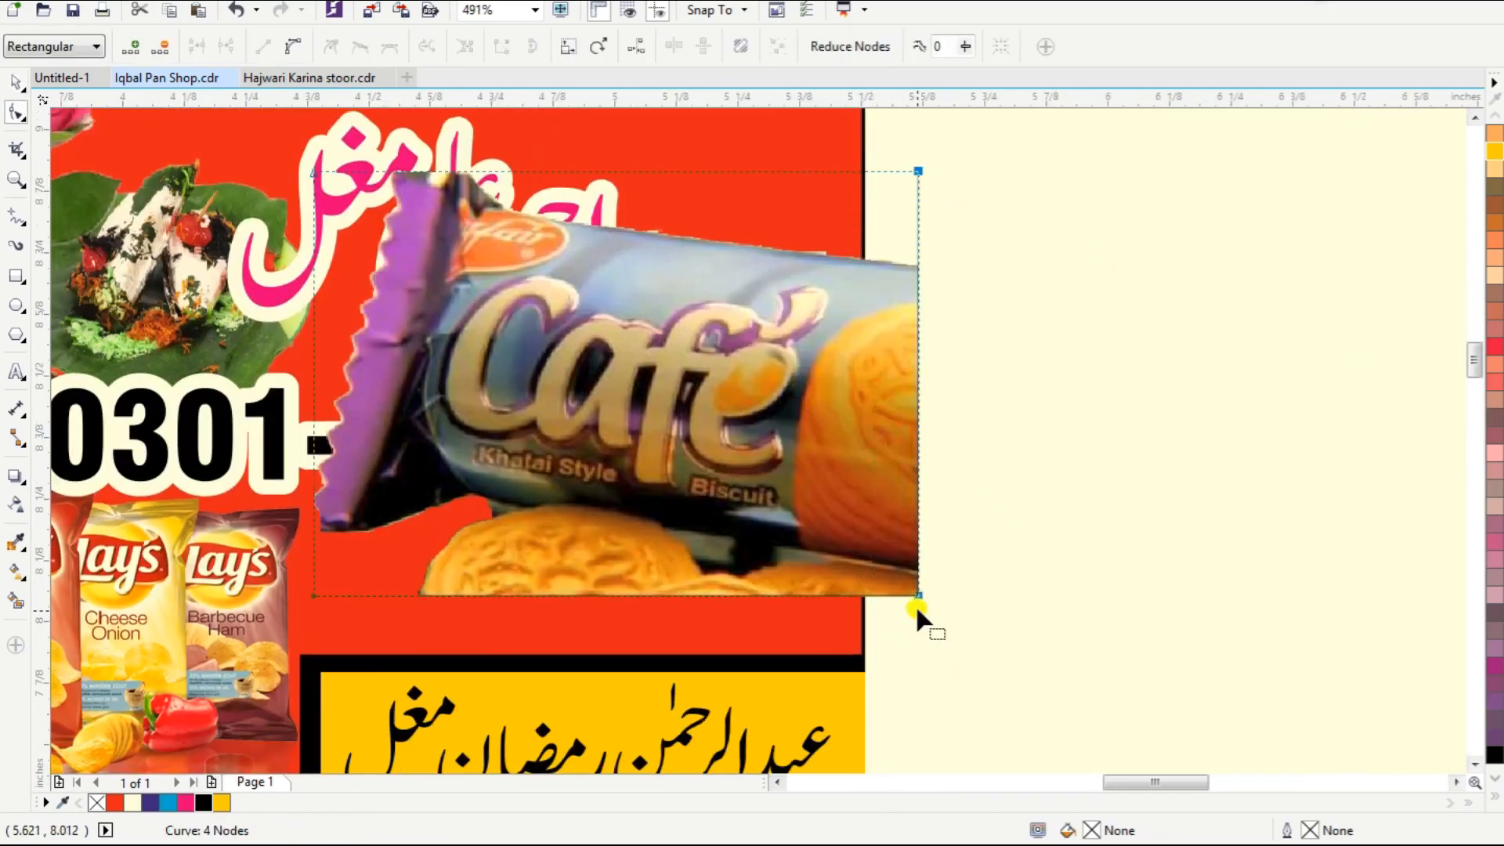
pyautogui.press('space')
pyautogui.moveTo(914, 165); pyautogui.dragTo(570, 414)
pyautogui.press('F2')
pyautogui.moveTo(136, 364); pyautogui.dragTo(997, 696)
# Align the Café picture to the red background's right edge, lower it onto the yellow box's top border and enlarge it slightly.
pyautogui.keyDown('shift'); pyautogui.click(844, 571); pyautogui.keyUp('shift')
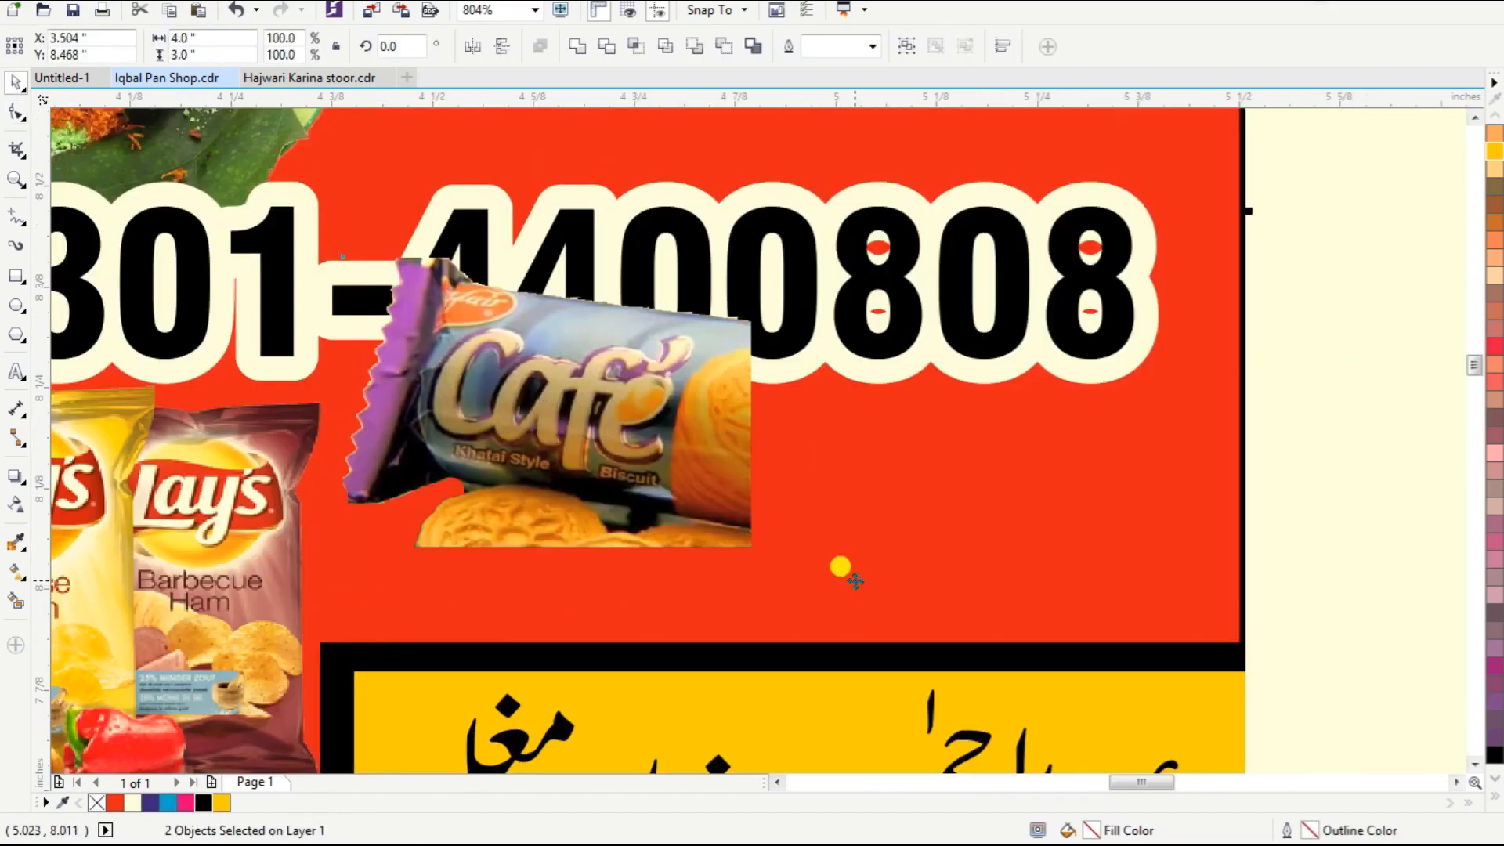
pyautogui.press('r')
pyautogui.click(1304, 503)
pyautogui.moveTo(1028, 398); pyautogui.dragTo(1026, 497)
pyautogui.click(1308, 391)
pyautogui.click(988, 478)
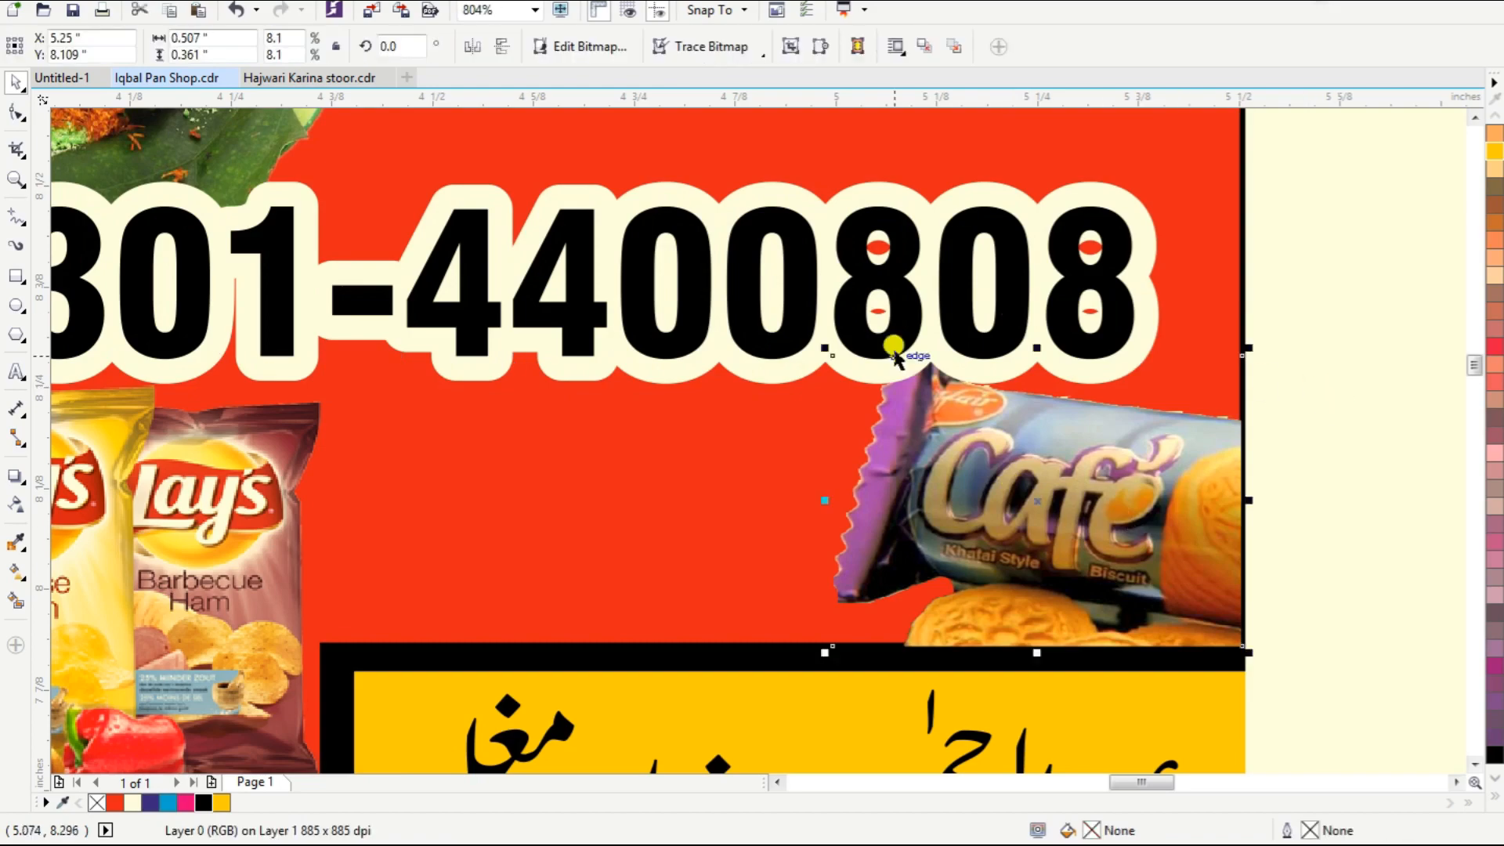
pyautogui.moveTo(826, 345); pyautogui.dragTo(806, 331)
pyautogui.click(1333, 436)
pyautogui.press('F4')
# Shrink the Lay's Classic pack to about 0.21 by 0.304 inch and place it just right of the five-flavour Lay's picture.
pyautogui.moveTo(412, 403); pyautogui.dragTo(961, 443)
pyautogui.press('F2')
pyautogui.moveTo(910, 341); pyautogui.dragTo(1142, 544)
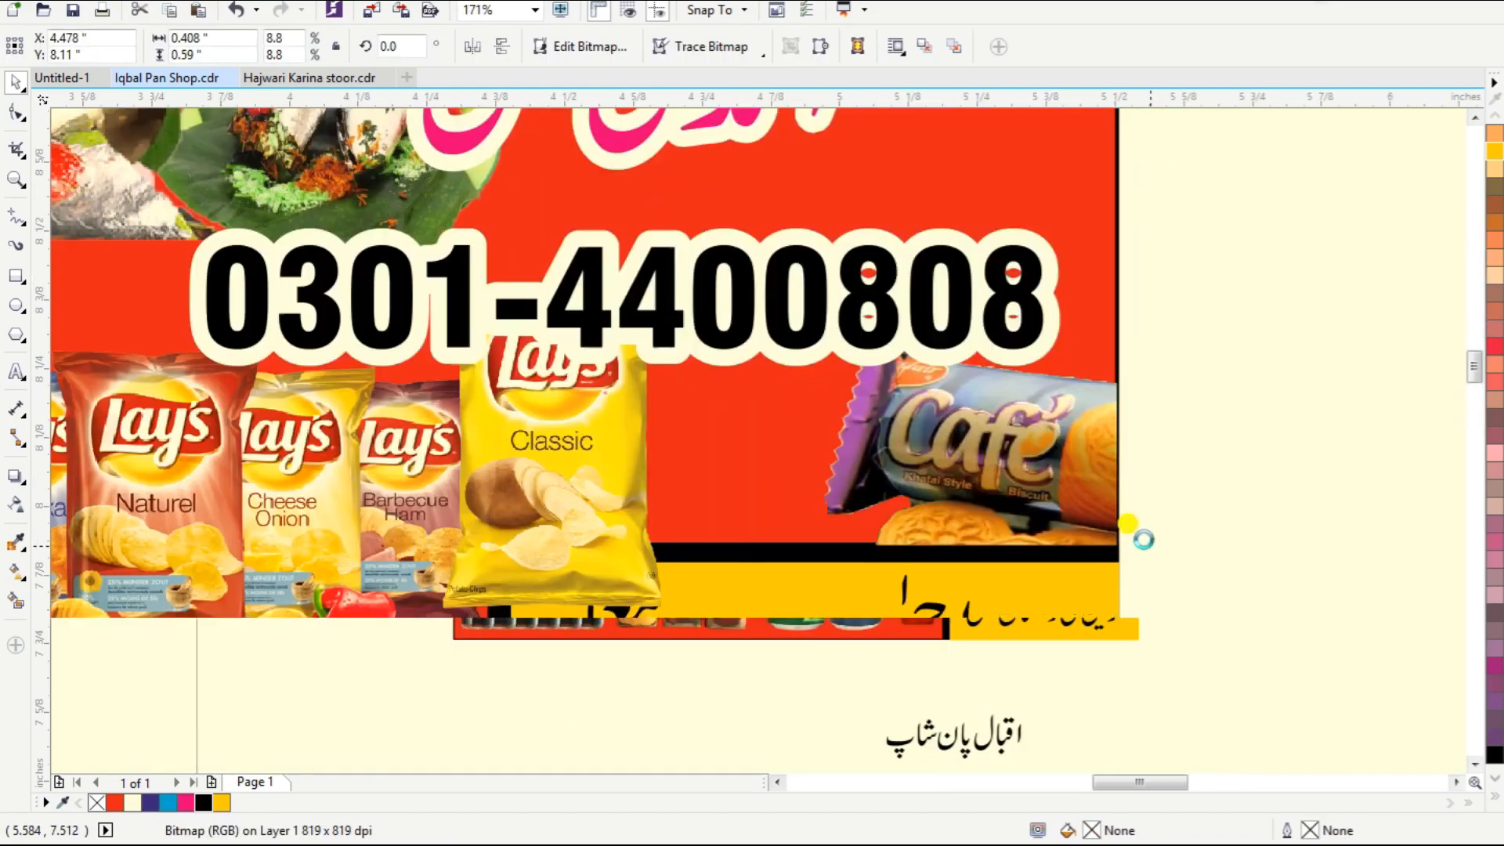
pyautogui.moveTo(672, 274); pyautogui.dragTo(610, 363)
pyautogui.press('F2')
pyautogui.moveTo(423, 357); pyautogui.dragTo(754, 557)
pyautogui.moveTo(606, 466); pyautogui.dragTo(547, 523)
pyautogui.moveTo(754, 211); pyautogui.dragTo(830, 149)
# Duplicate the Lay's Classic pack four times in an evenly spaced, overlapping row toward the Café picture.
pyautogui.moveTo(647, 415); pyautogui.dragTo(822, 420)
pyautogui.rightClick(822, 420)
pyautogui.hotkey('ctrl', 'r')
pyautogui.hotkey('ctrl', 'r')
pyautogui.hotkey('ctrl', 'r')
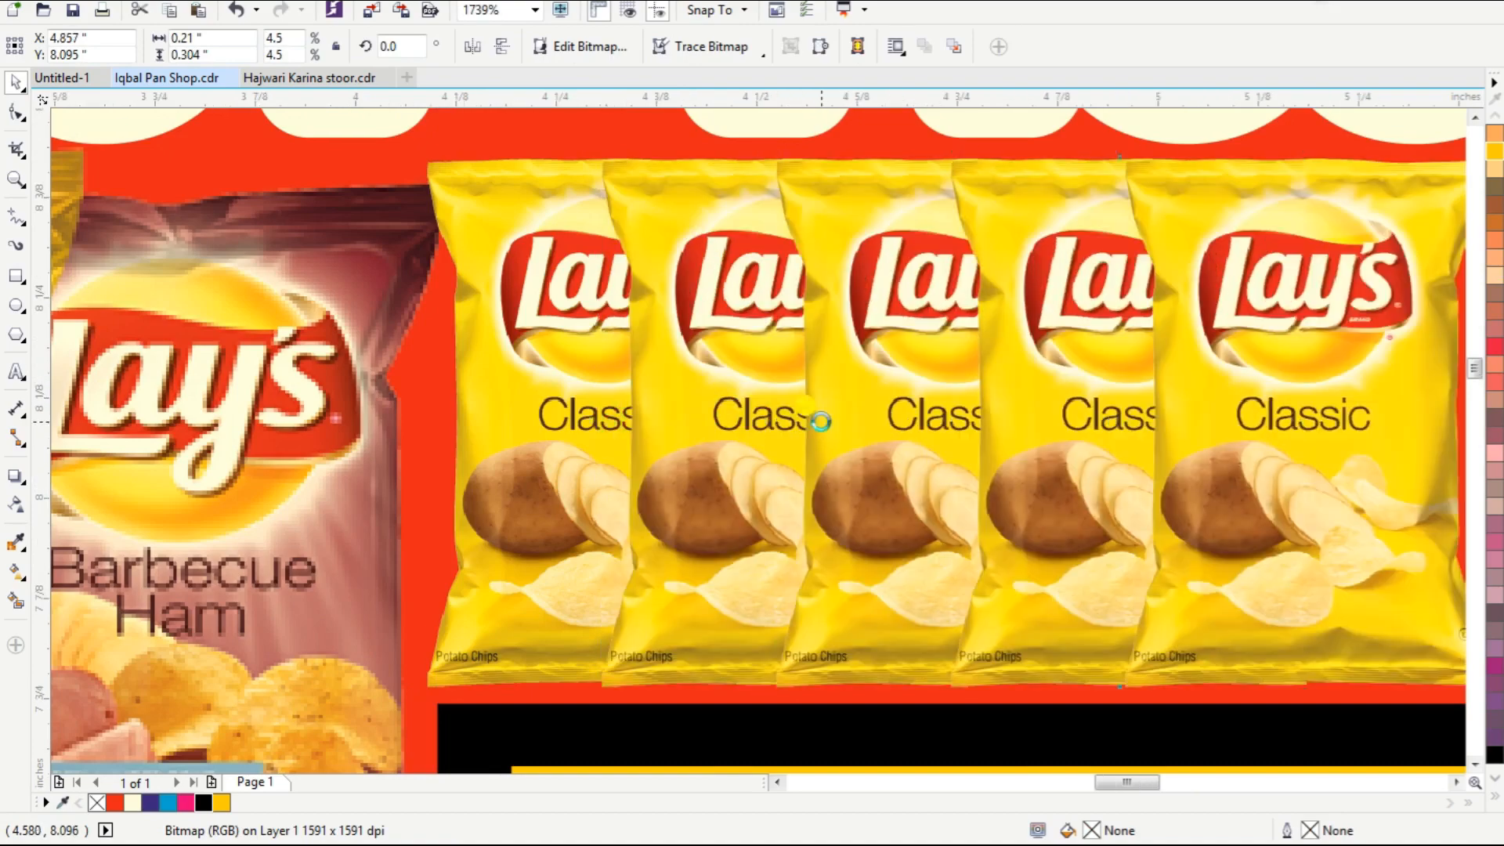
pyautogui.scroll(-2, 820, 423)
pyautogui.press('F4')
pyautogui.click(1202, 443)
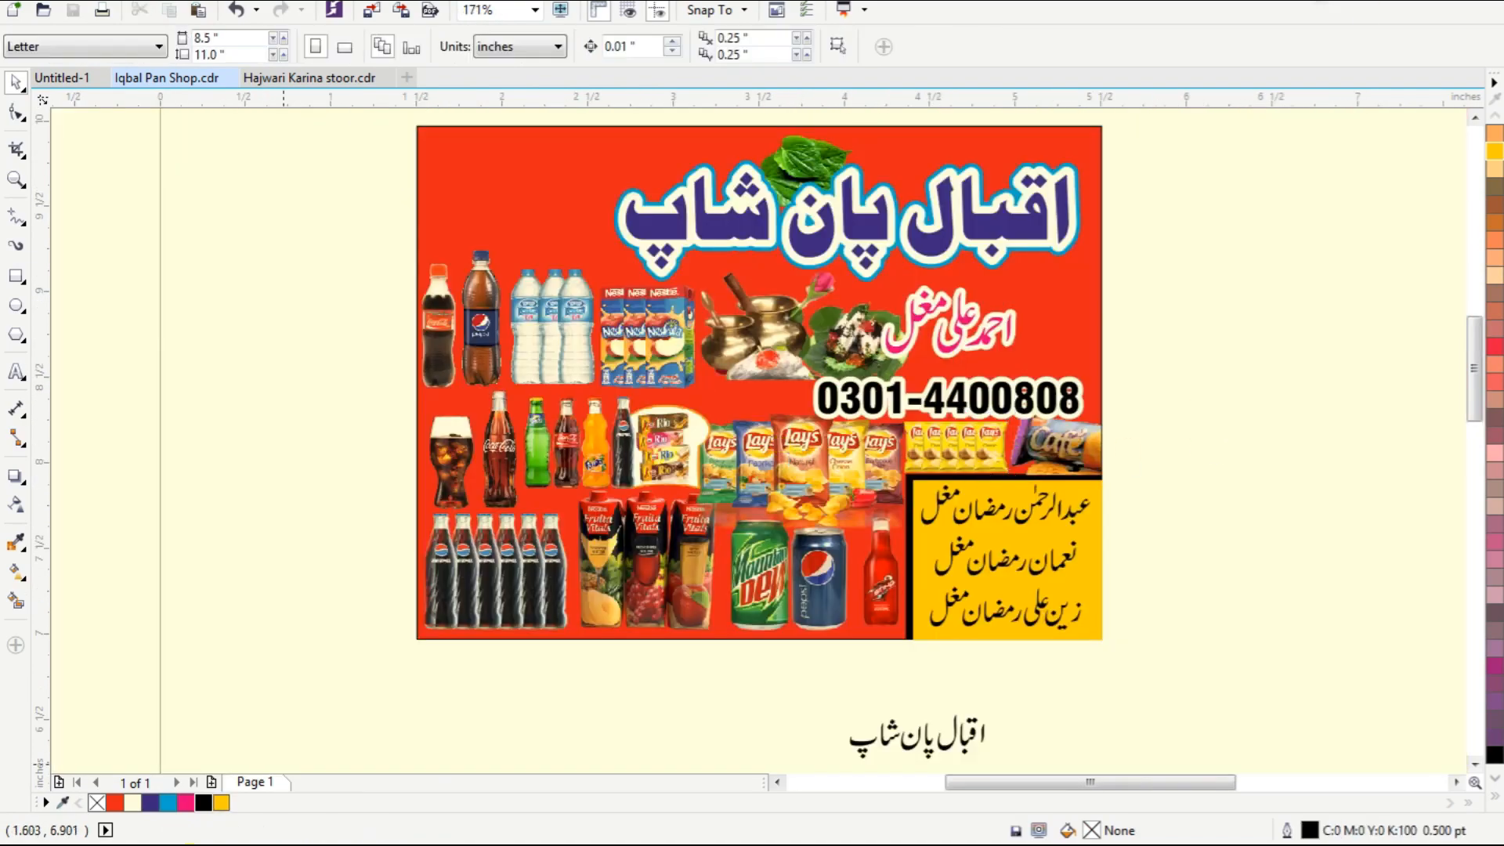
# Switch to Windows Explorer and search the E:\Data folder for "sufi bar".
pyautogui.click(177, 844)
pyautogui.press('BackSpace')
pyautogui.press('BackSpace')
pyautogui.press('BackSpace')
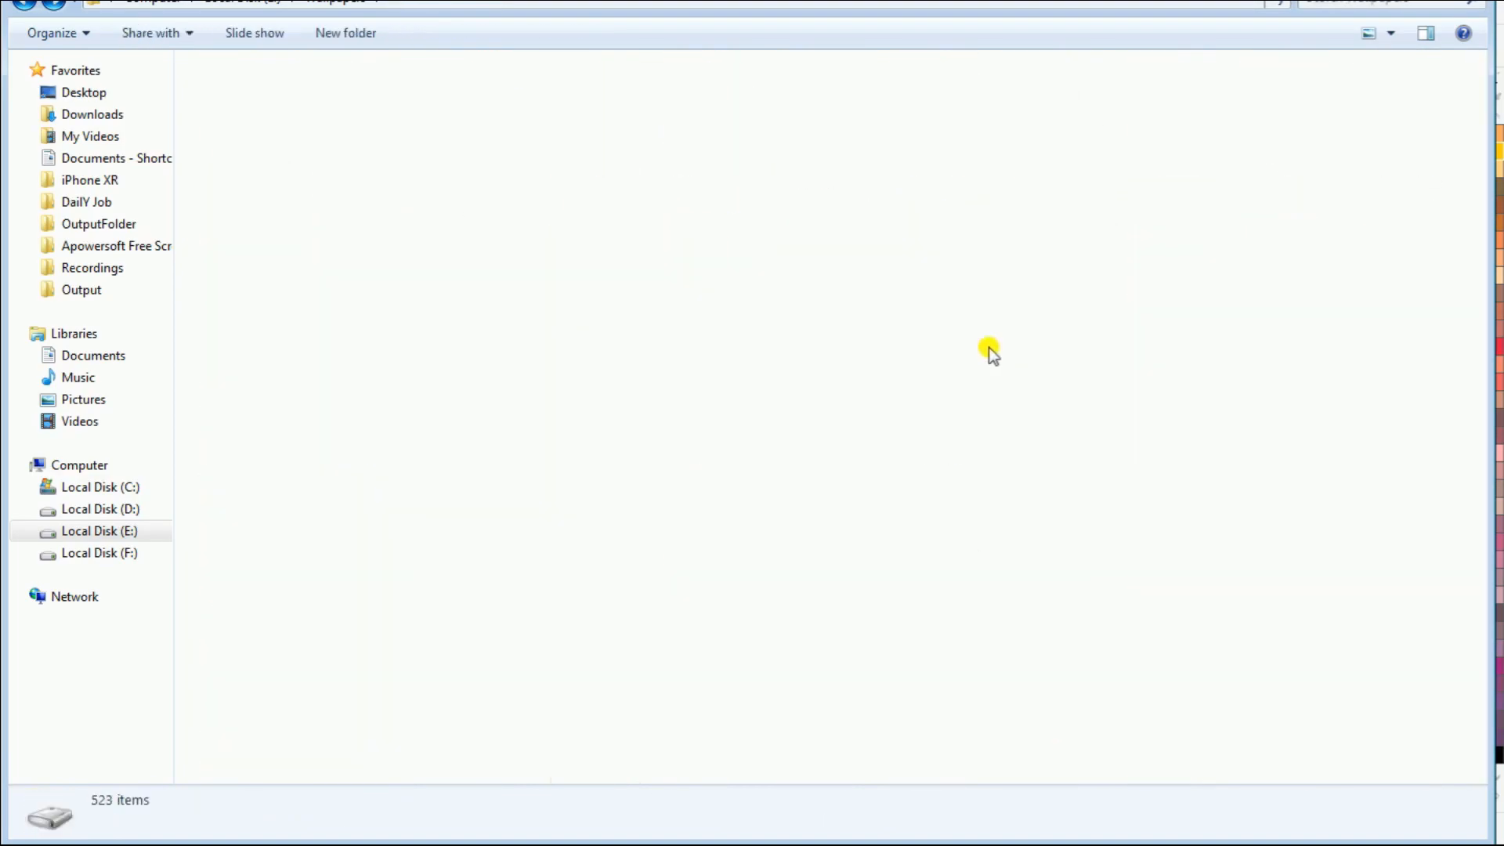
pyautogui.doubleClick(1059, 121)
pyautogui.click(1402, 3)
pyautogui.write('bar')
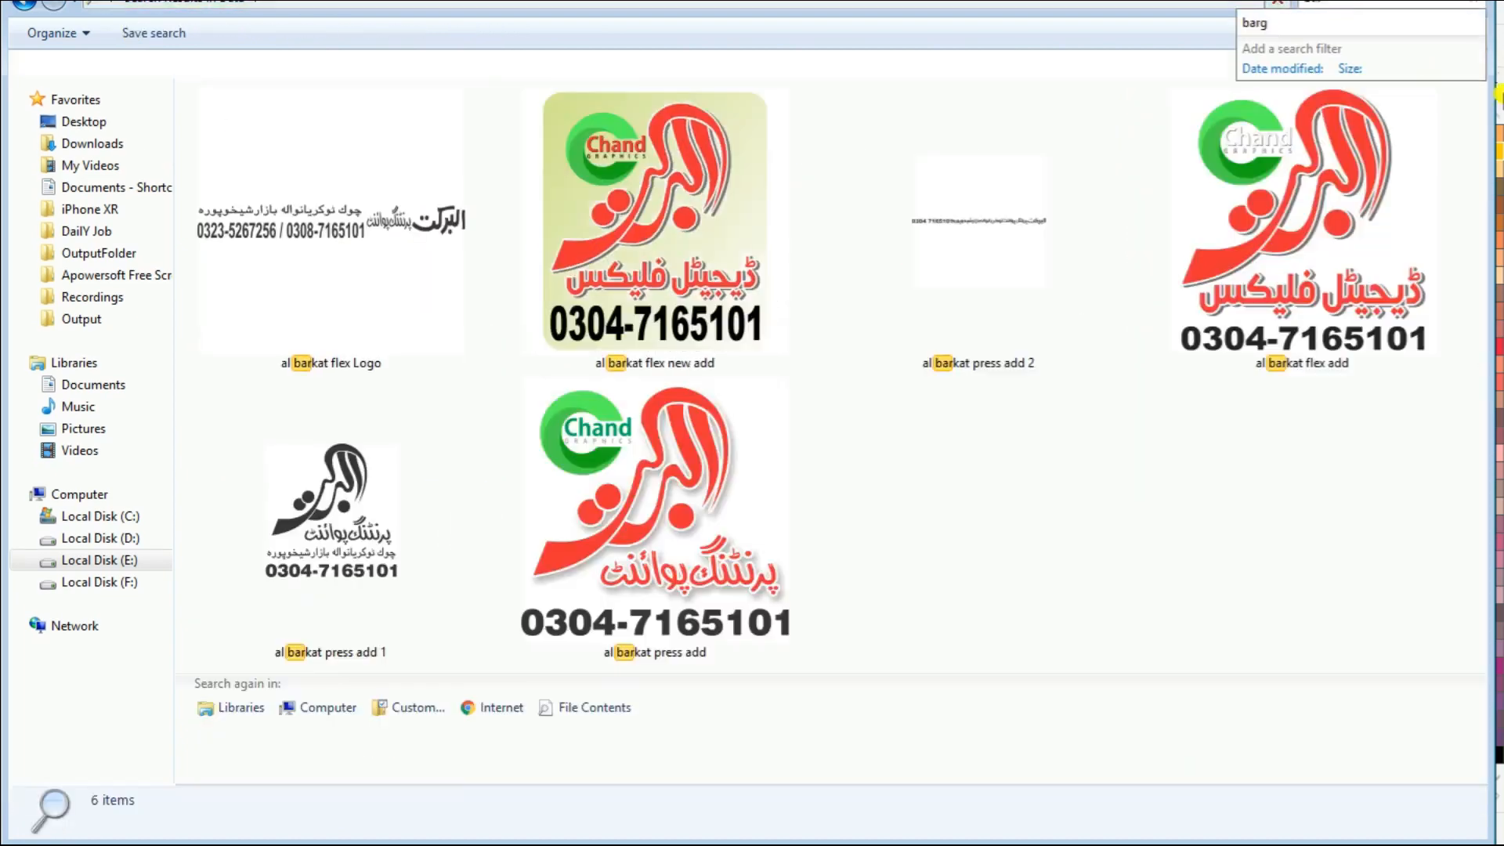
pyautogui.press('BackSpace')
pyautogui.press('BackSpace')
pyautogui.press('BackSpace')
pyautogui.write('sufi bar')
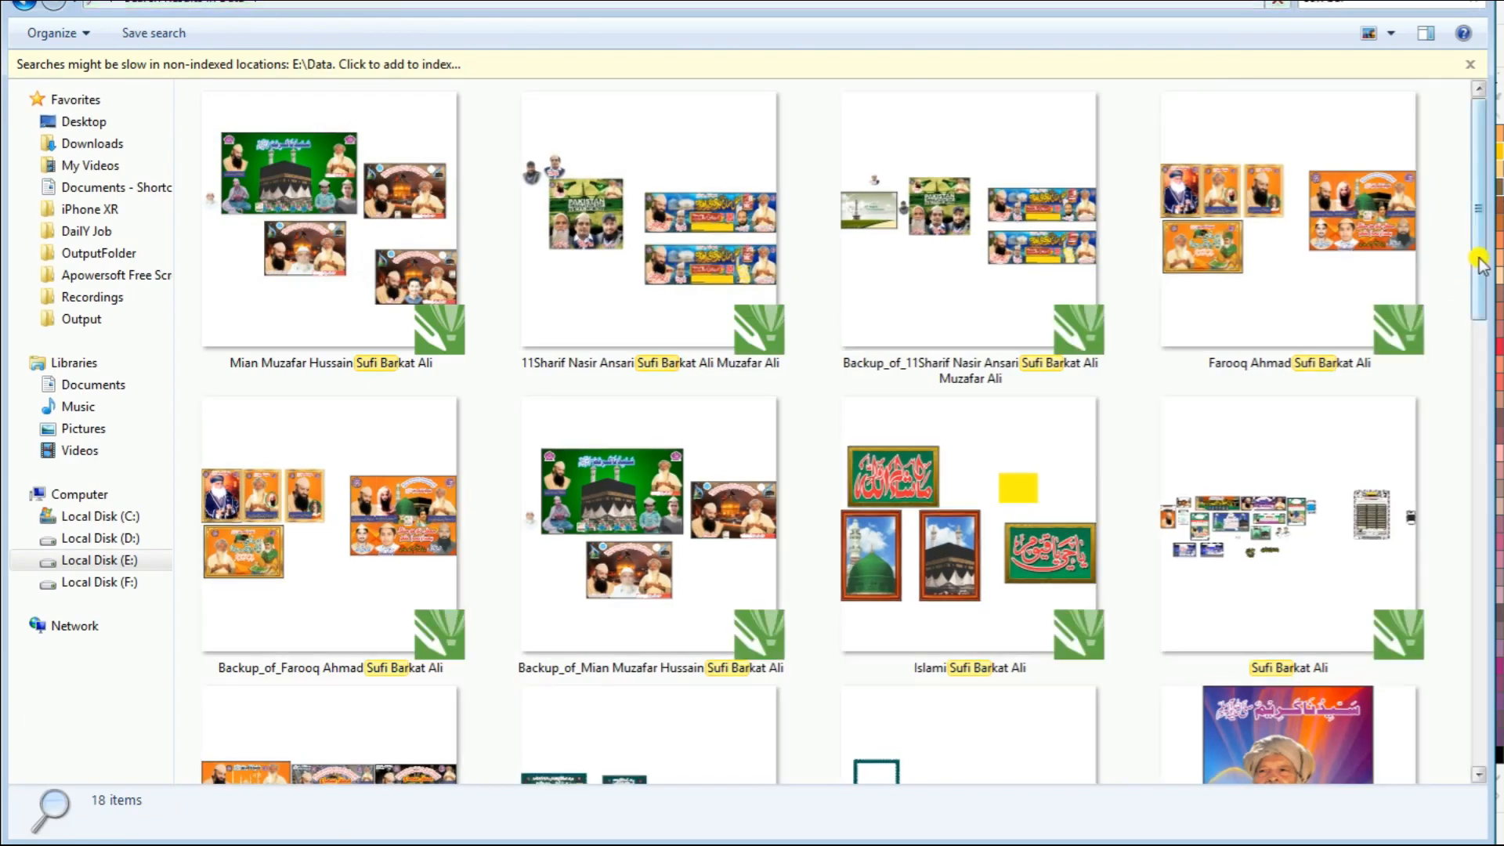
# Pick the bearded saint's portrait from the search results and import it at 1.0 by 1.5 inch below the signboard.
pyautogui.scroll(-3, 1463, 345)
pyautogui.scroll(-3, 1462, 350)
pyautogui.click(1296, 370)
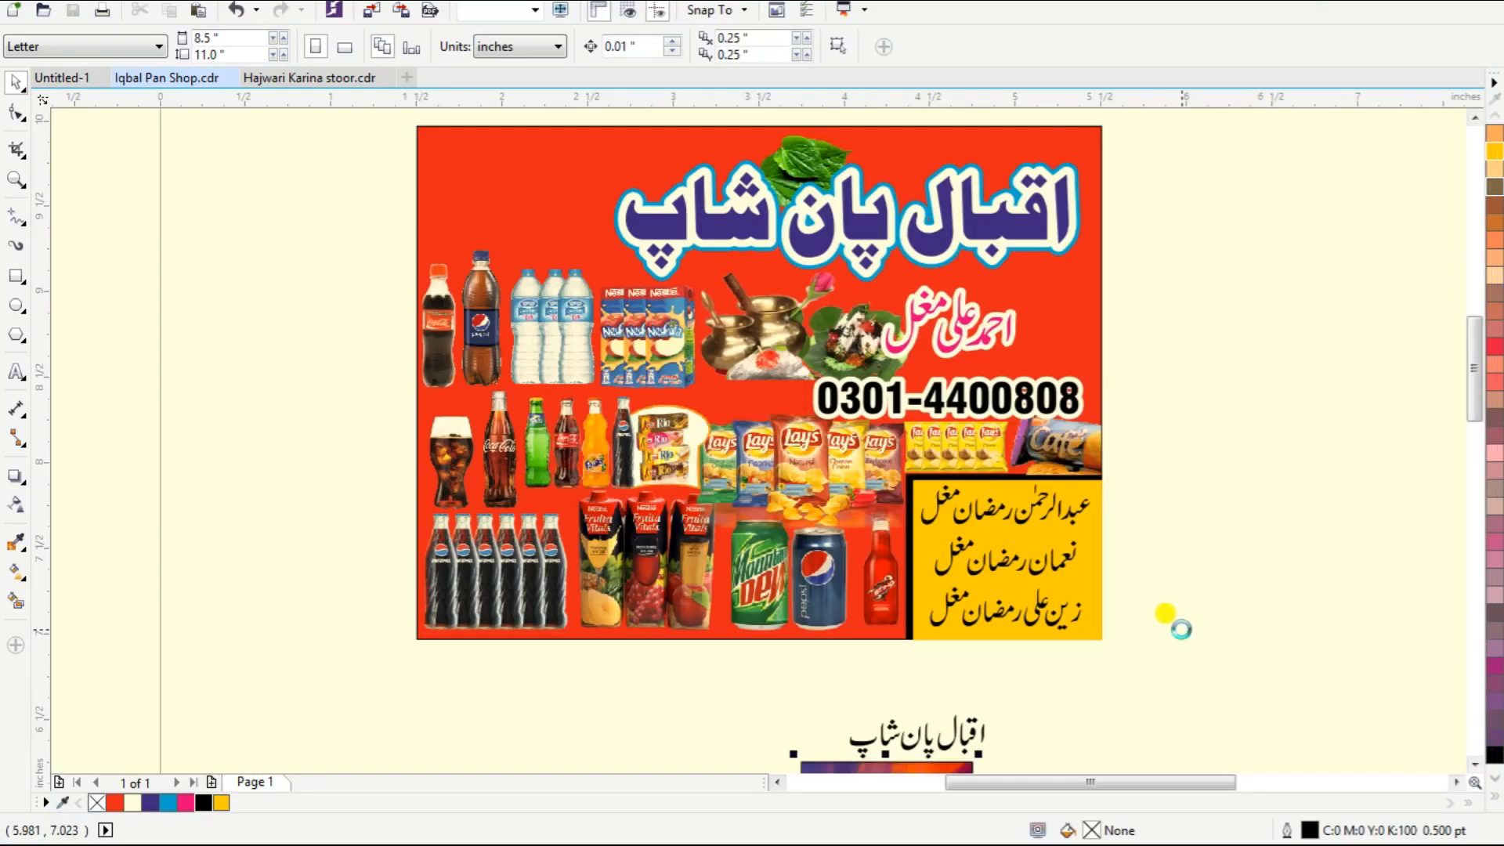
pyautogui.press('F4')
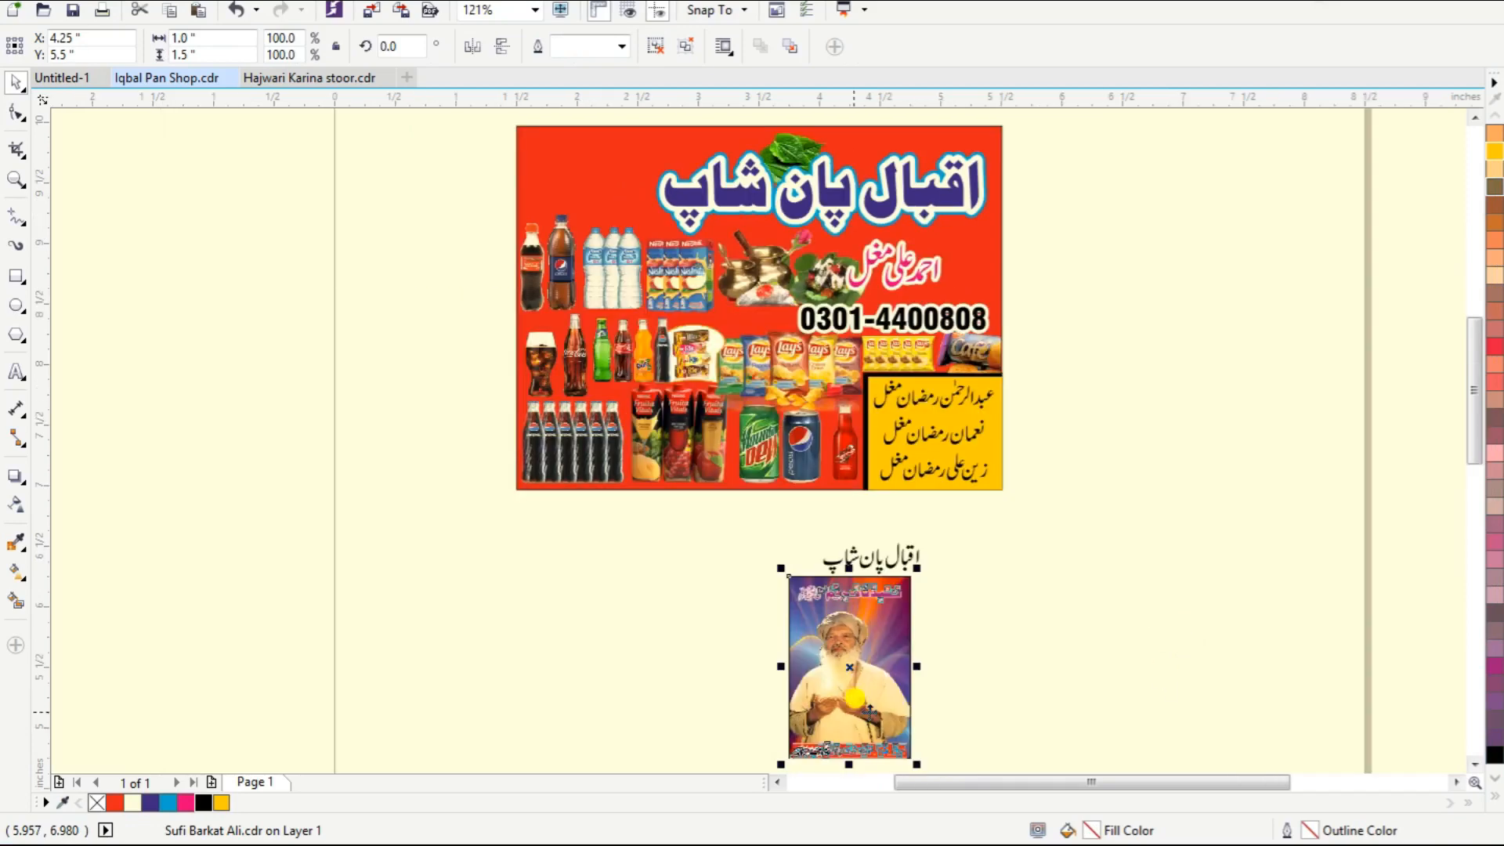
# Place the saint's portrait in the signboard's upper left corner and shrink it to about 0.662 by 0.992 inch.
pyautogui.moveTo(850, 710); pyautogui.dragTo(580, 270)
pyautogui.press('F2')
pyautogui.moveTo(492, 131); pyautogui.dragTo(766, 341)
pyautogui.moveTo(797, 711); pyautogui.dragTo(804, 513)
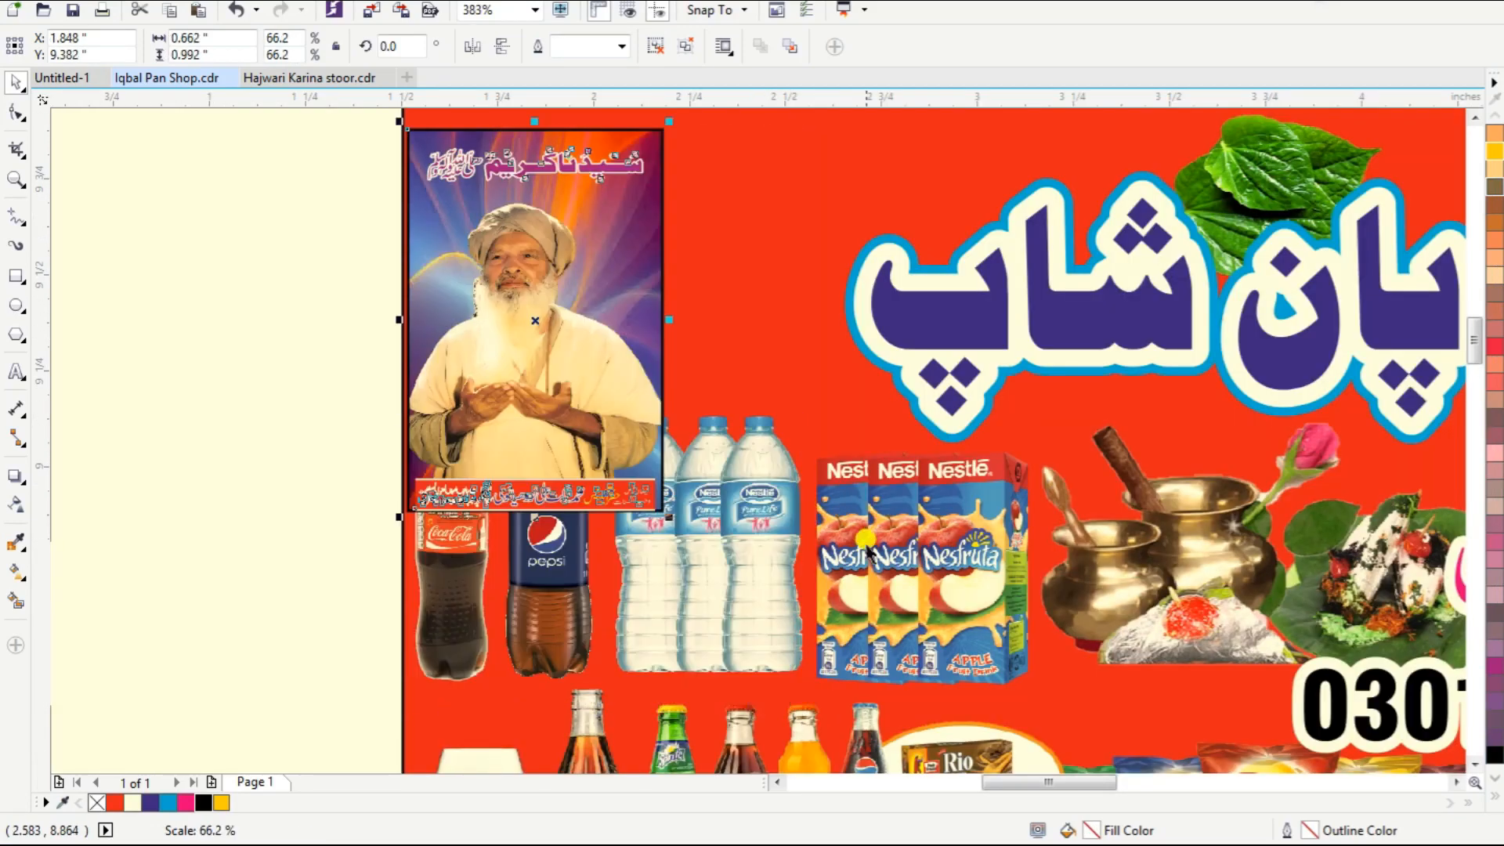
# Break the portrait design apart into its separate figure, background, title and caption objects.
pyautogui.press('F3')
pyautogui.press('F2')
pyautogui.moveTo(530, 277); pyautogui.dragTo(1006, 584)
pyautogui.click(579, 486)
pyautogui.rightClick(578, 485)
pyautogui.click(626, 517)
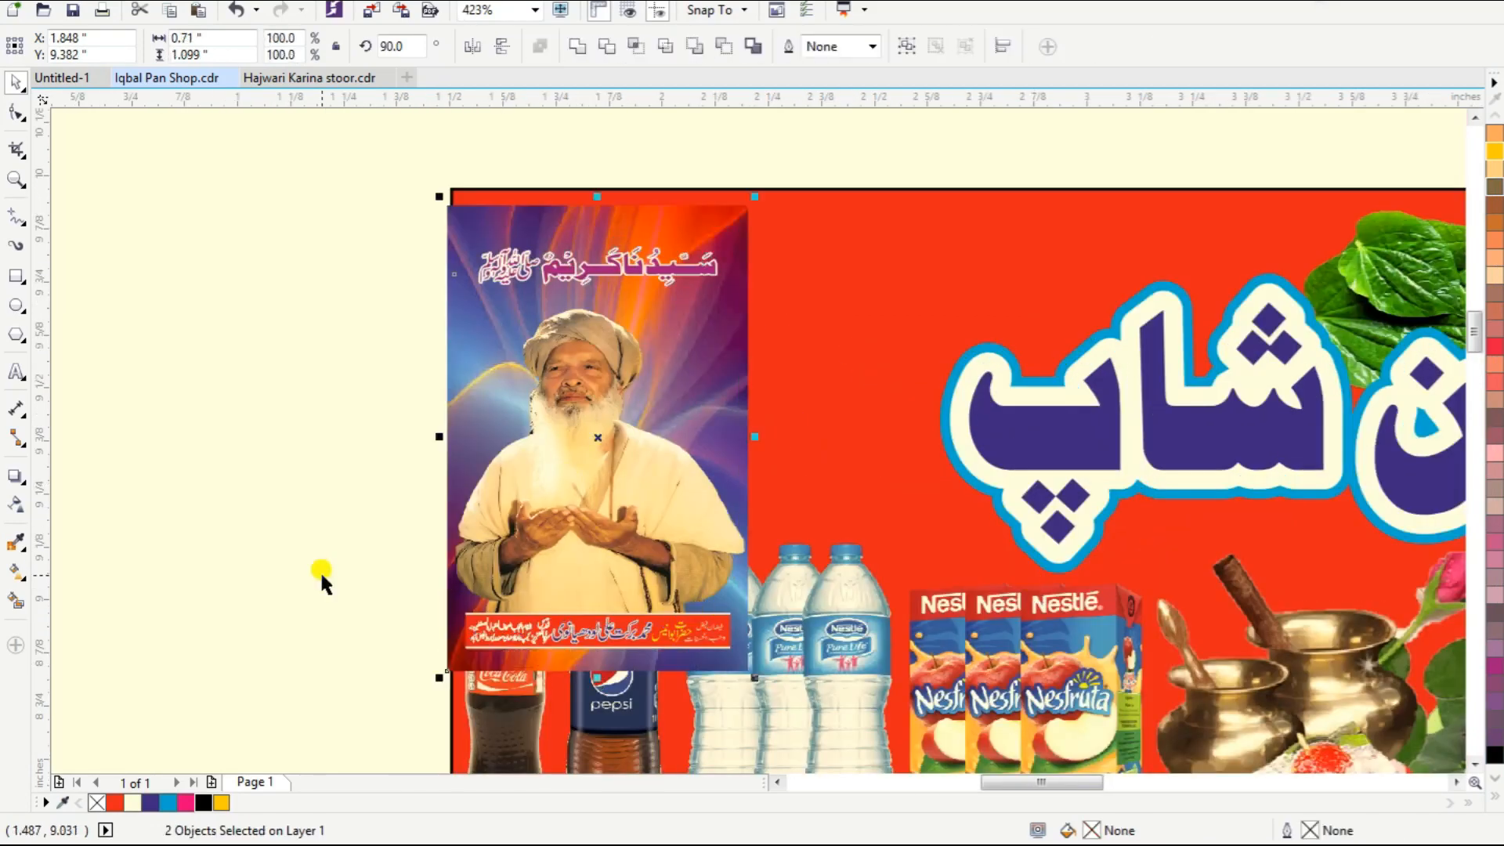
# Pull the caption strip, title and background off the signboard, keeping only the cut-out figure above the bottles.
pyautogui.click(325, 576)
pyautogui.moveTo(537, 632); pyautogui.dragTo(228, 657)
pyautogui.moveTo(509, 551); pyautogui.dragTo(751, 536)
pyautogui.moveTo(626, 270); pyautogui.dragTo(844, 153)
pyautogui.click(604, 387)
pyautogui.moveTo(605, 387); pyautogui.dragTo(260, 340)
pyautogui.moveTo(793, 498); pyautogui.dragTo(684, 433)
pyautogui.press('F2')
pyautogui.moveTo(304, 162); pyautogui.dragTo(1037, 606)
pyautogui.moveTo(797, 524); pyautogui.dragTo(783, 475)
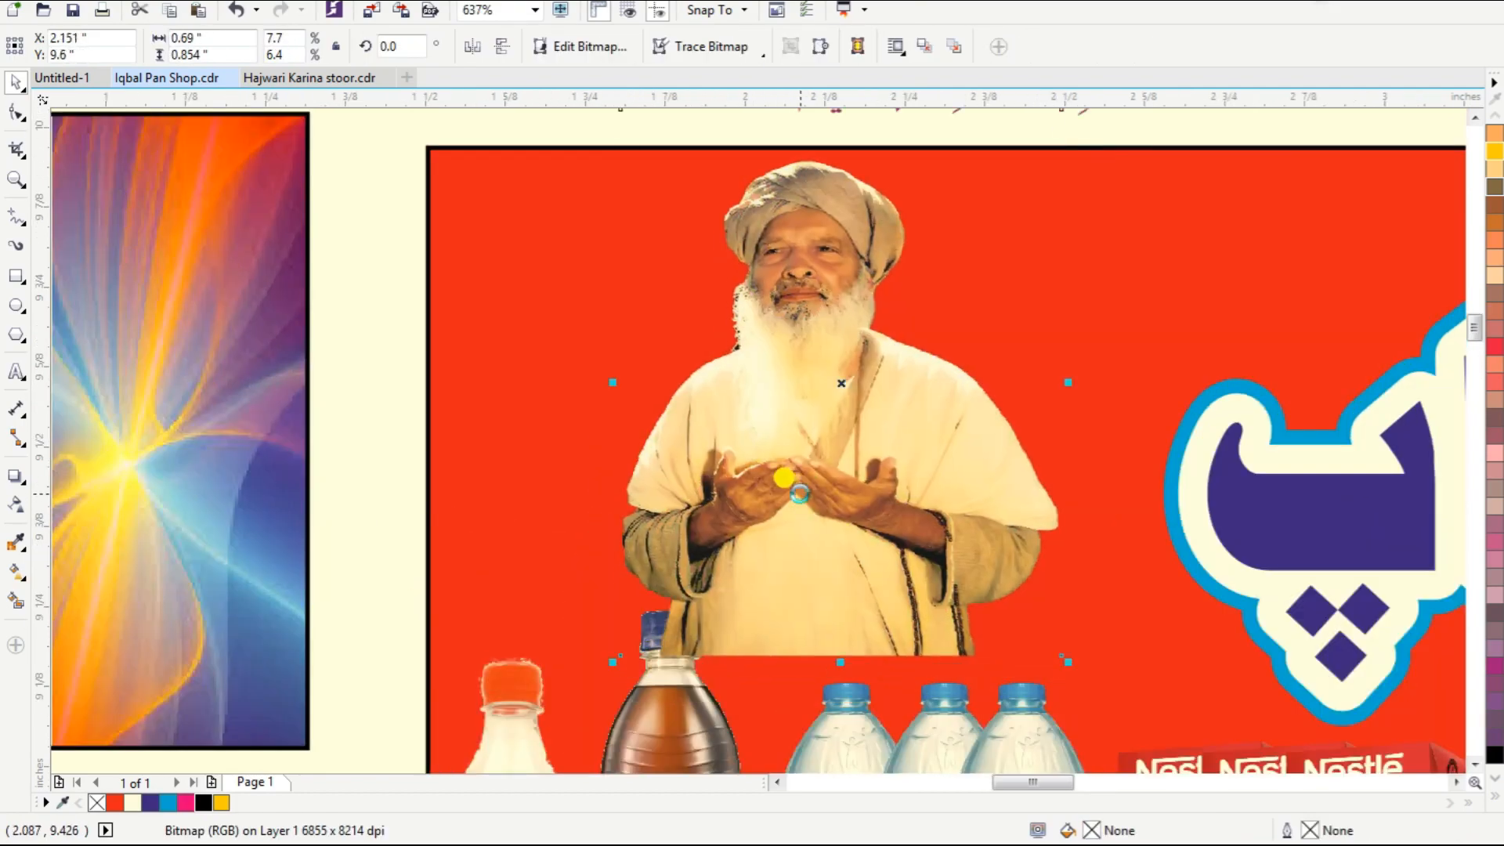
# Fade out the lower edge of the cut-out figure with a linear transparency.
pyautogui.scroll(-2, 799, 487)
pyautogui.press('F2')
pyautogui.moveTo(570, 426); pyautogui.dragTo(1128, 711)
pyautogui.click(16, 505)
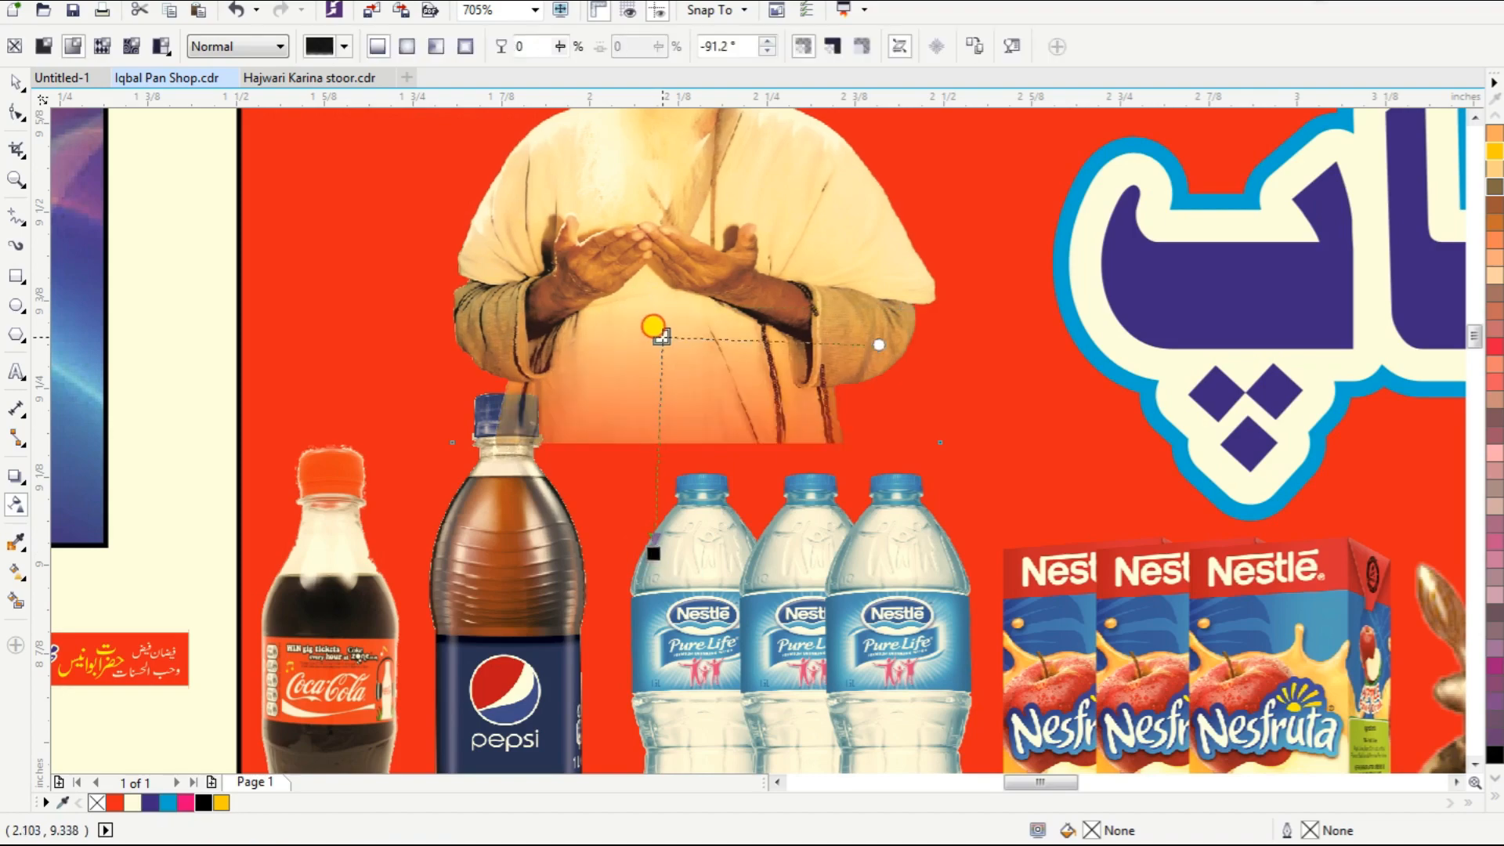
pyautogui.moveTo(660, 344); pyautogui.dragTo(661, 458)
pyautogui.press('space')
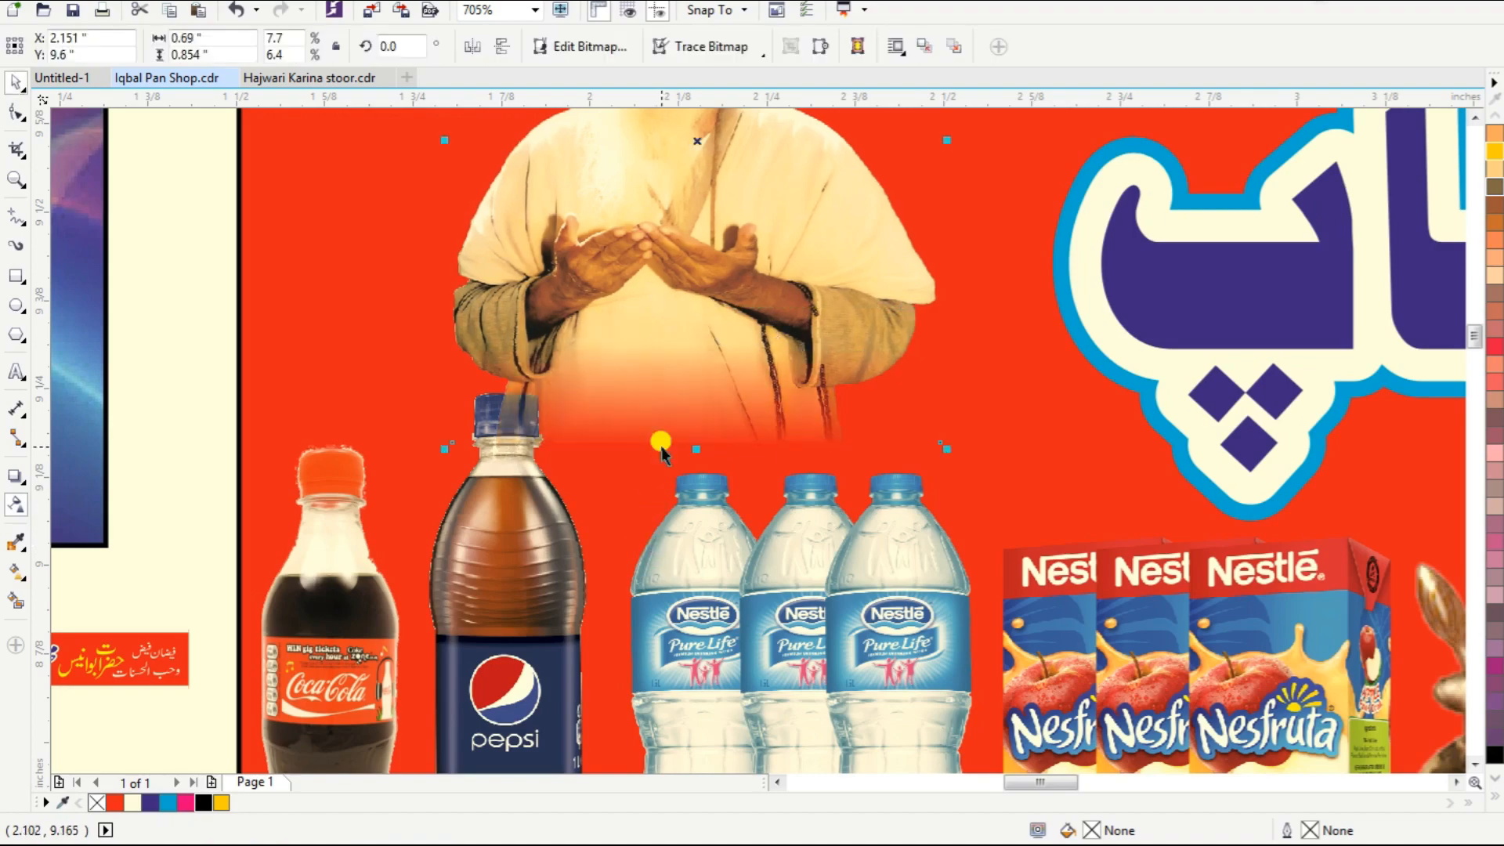
# Trim the empty upper part of the figure's bitmap to a height of about 0.781 inch and shift the figure right.
pyautogui.scroll(-1, 660, 448)
pyautogui.scroll(-1, 769, 323)
pyautogui.press('F2')
pyautogui.moveTo(593, 233); pyautogui.dragTo(900, 422)
pyautogui.press('F10')
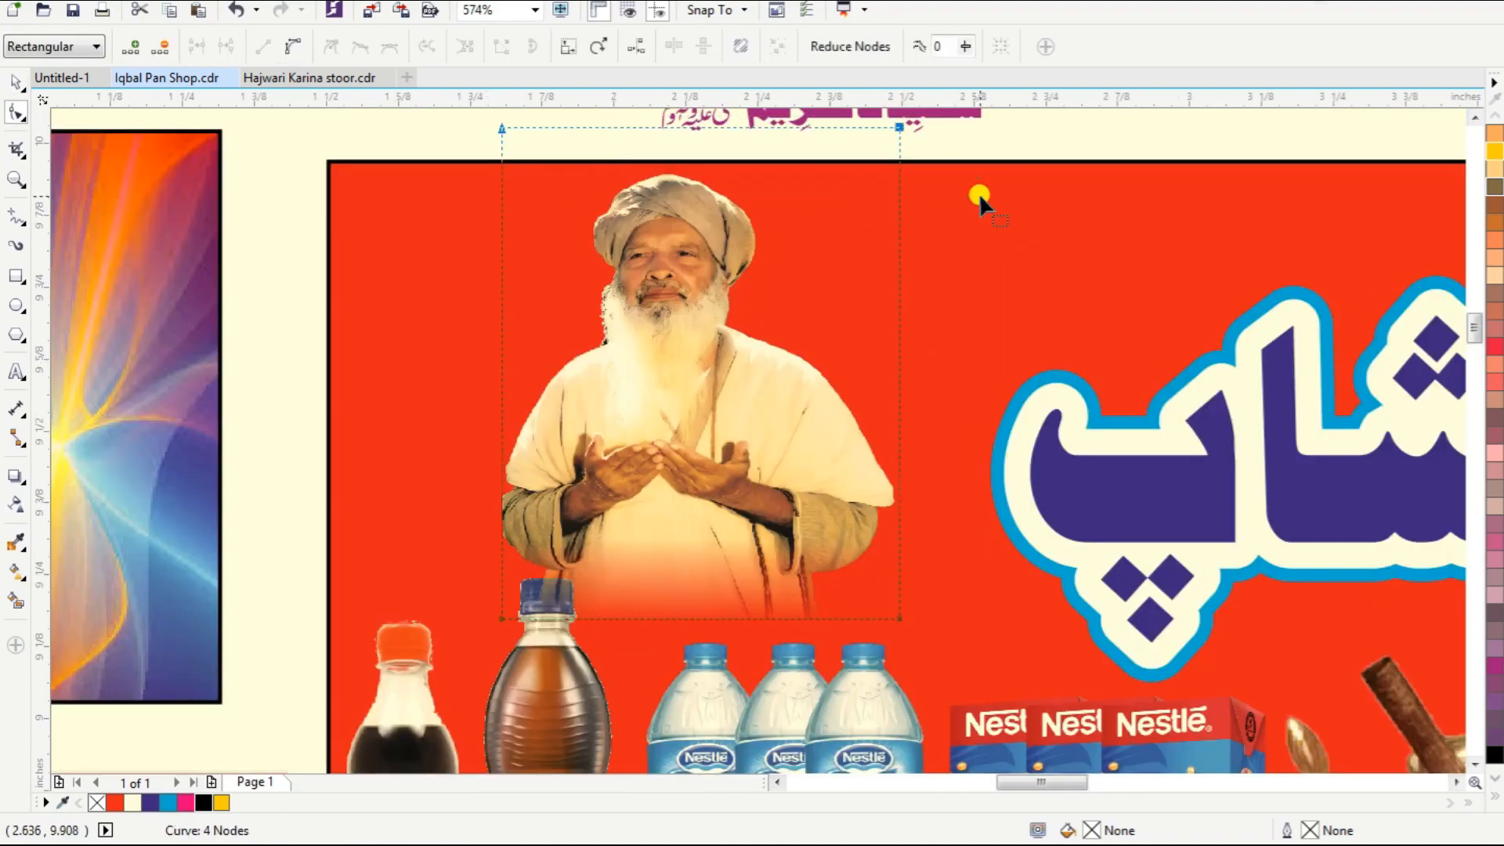
pyautogui.moveTo(899, 169); pyautogui.dragTo(899, 170)
pyautogui.press('space')
pyautogui.moveTo(736, 404); pyautogui.dragTo(785, 443)
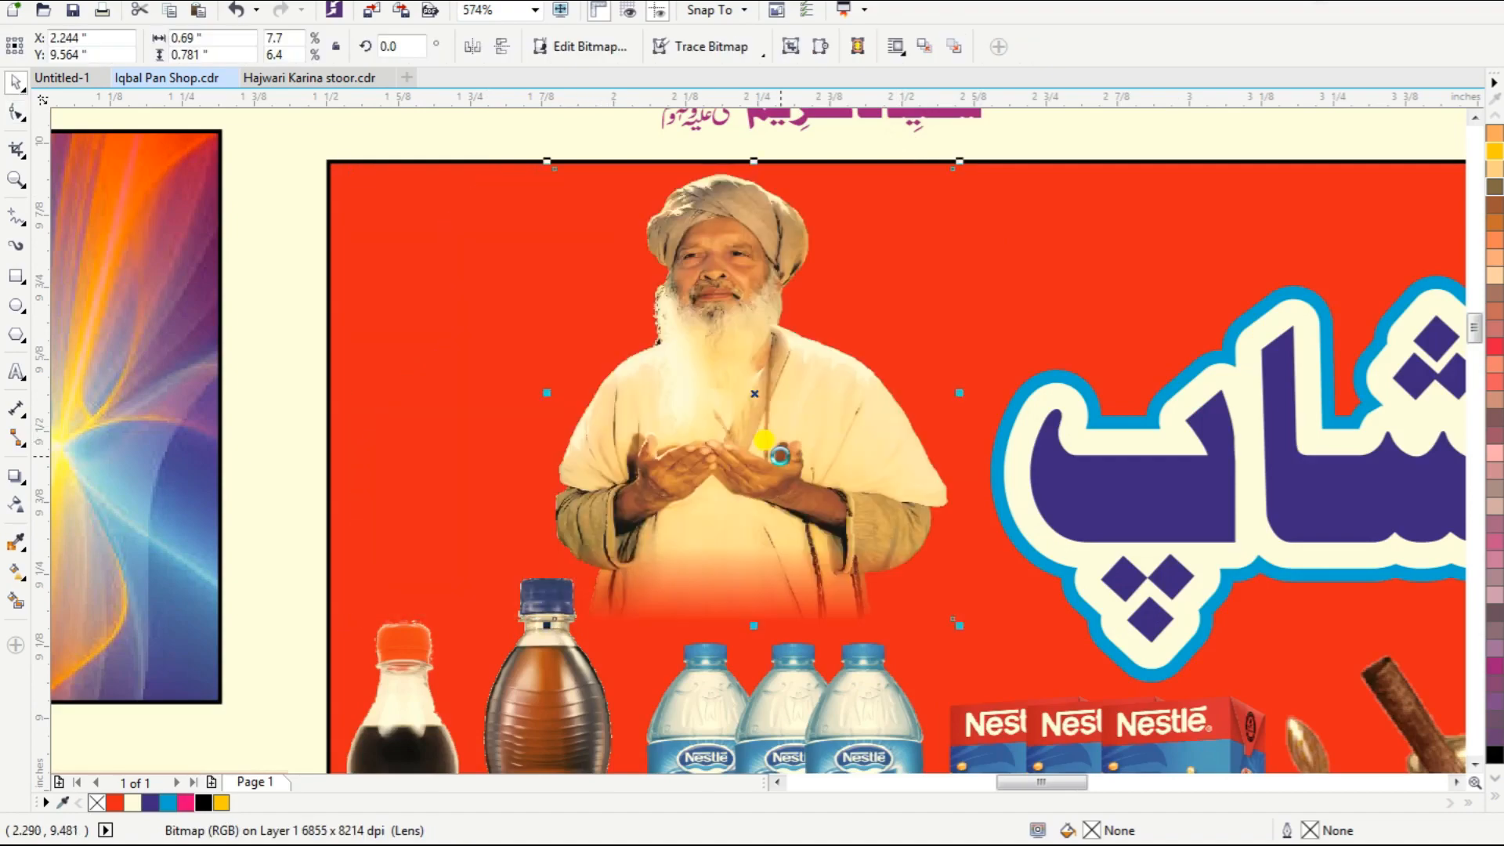
# Group the shop-name heading with its betel leaves and move the group to the signboard's left side.
pyautogui.scroll(-1, 783, 443)
pyautogui.scroll(-1, 1223, 423)
pyautogui.scroll(-2, 1223, 423)
pyautogui.moveTo(621, 317); pyautogui.dragTo(1344, 563)
pyautogui.keyDown('shift'); pyautogui.click(928, 416); pyautogui.keyUp('shift')
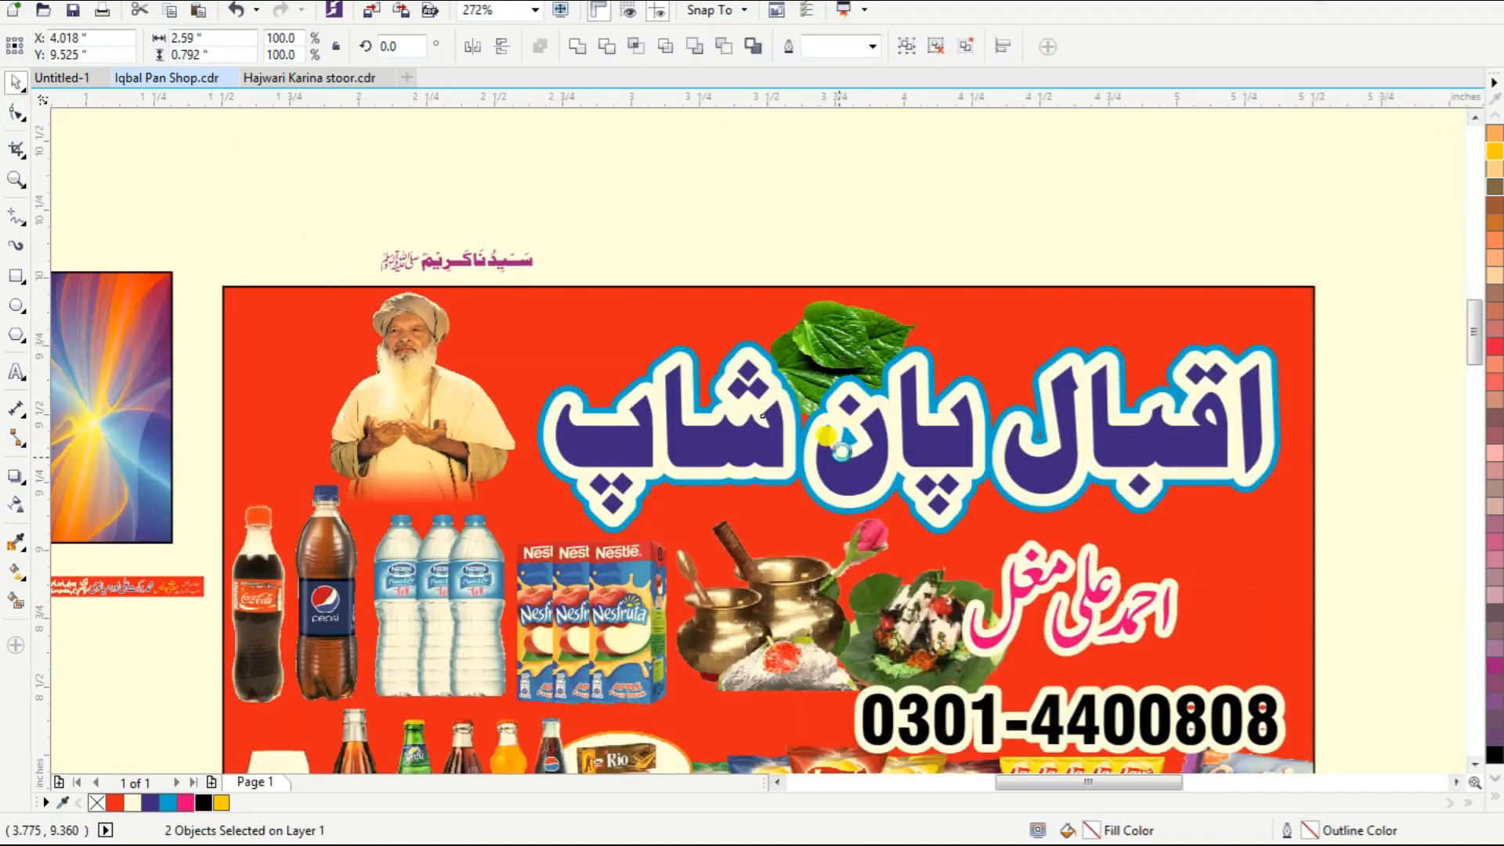
pyautogui.hotkey('ctrl', 'g')
pyautogui.moveTo(849, 444); pyautogui.dragTo(568, 459)
# Align the figure with the signboard's right edge and enlarge it to about 0.826 by 0.935 inch.
pyautogui.click(474, 401)
pyautogui.keyDown('shift'); pyautogui.click(1125, 445); pyautogui.keyUp('shift')
pyautogui.press('r')
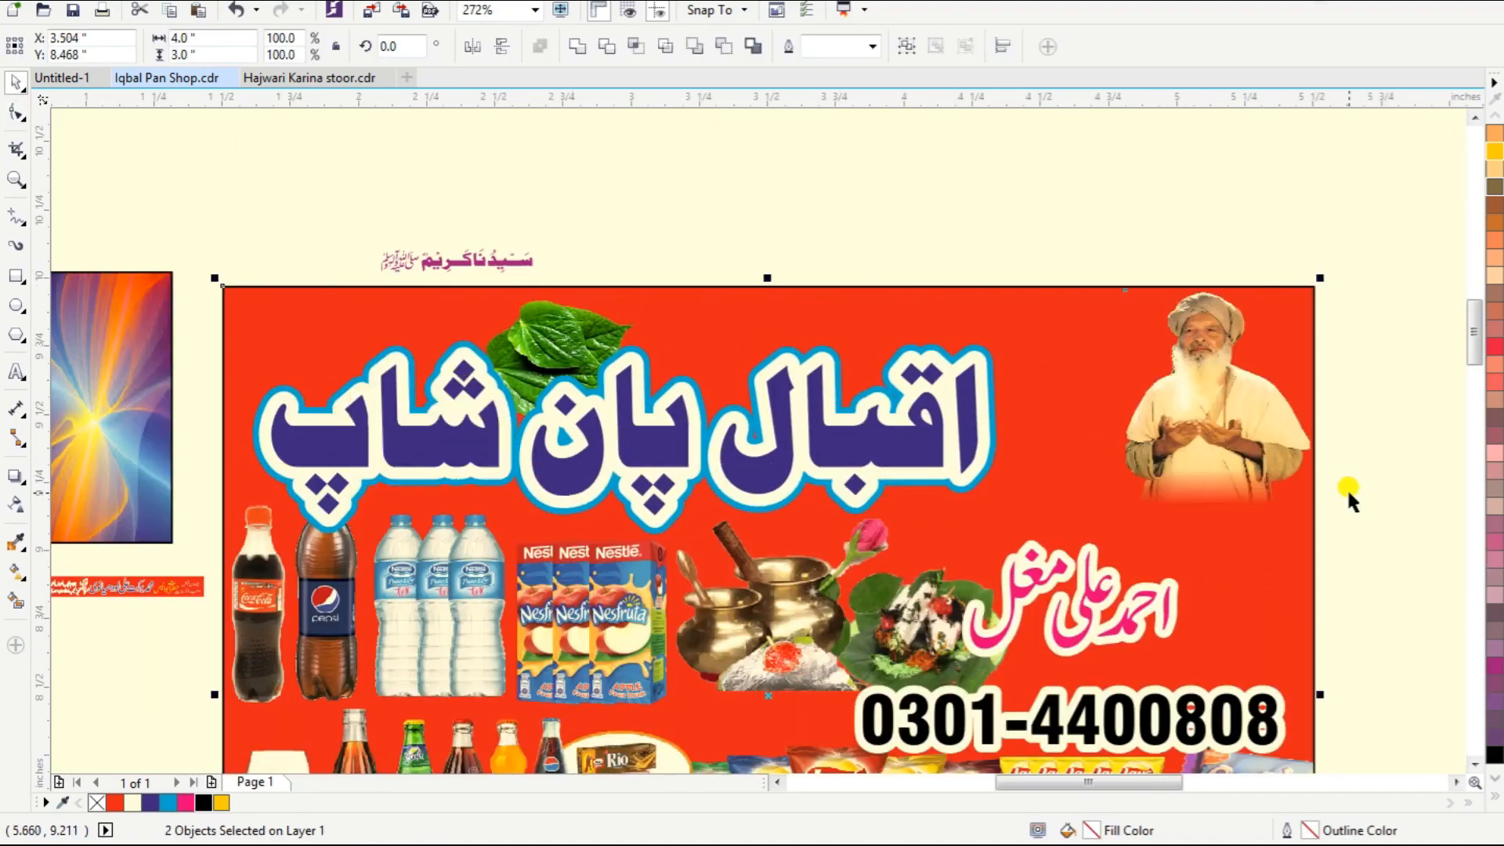
pyautogui.click(1346, 487)
pyautogui.click(1214, 454)
pyautogui.moveTo(1117, 507); pyautogui.dragTo(1080, 551)
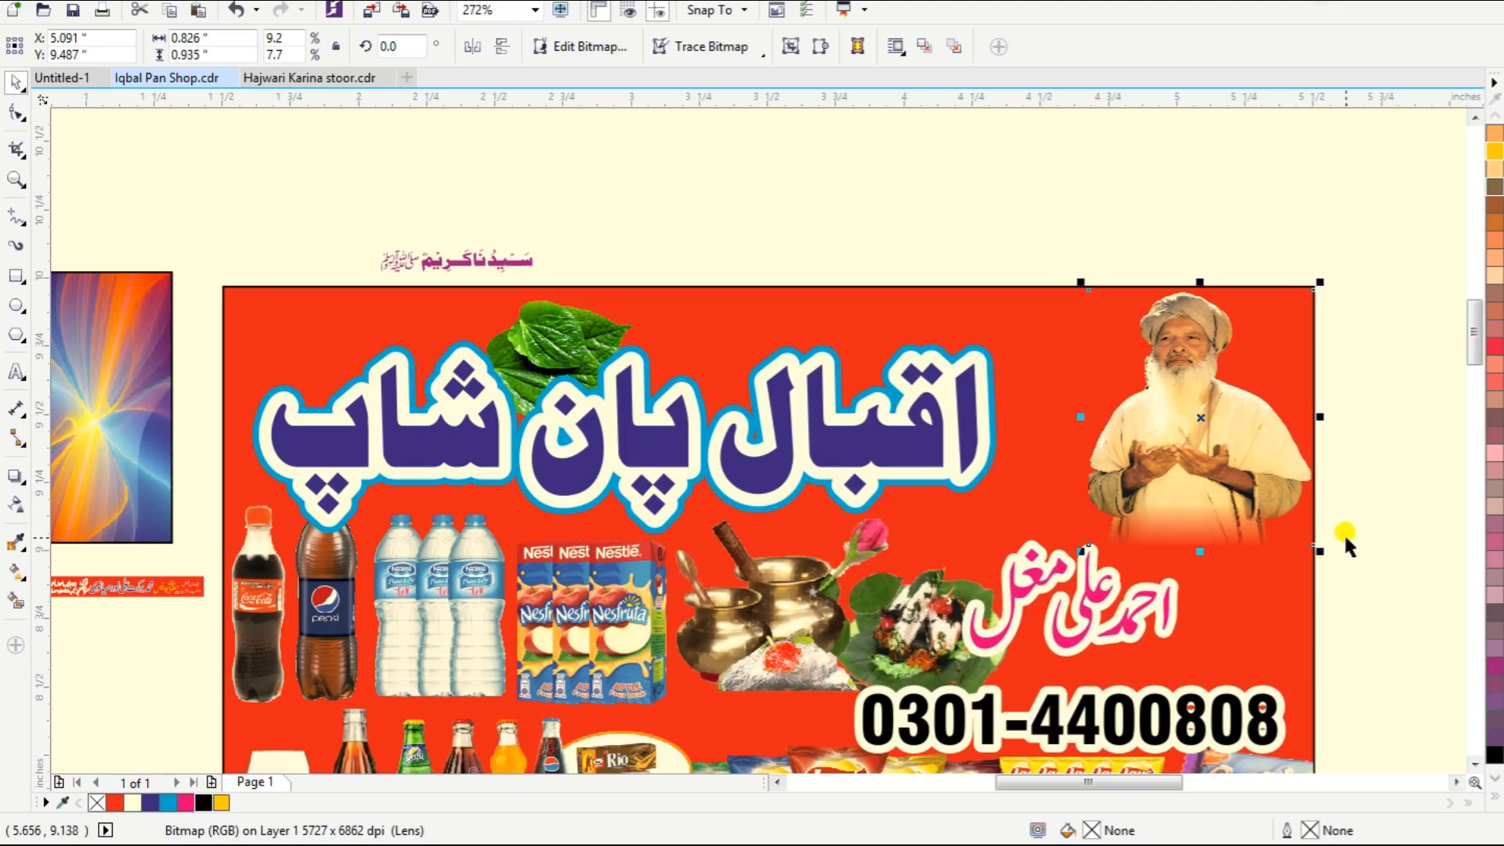
# Place the saint's caption strip directly beneath the figure and scale it to about 0.73 by 0.098 inch.
pyautogui.scroll(-2, 1346, 530)
pyautogui.press('F2')
pyautogui.moveTo(833, 372); pyautogui.dragTo(1391, 608)
pyautogui.click(345, 233)
pyautogui.press('F4')
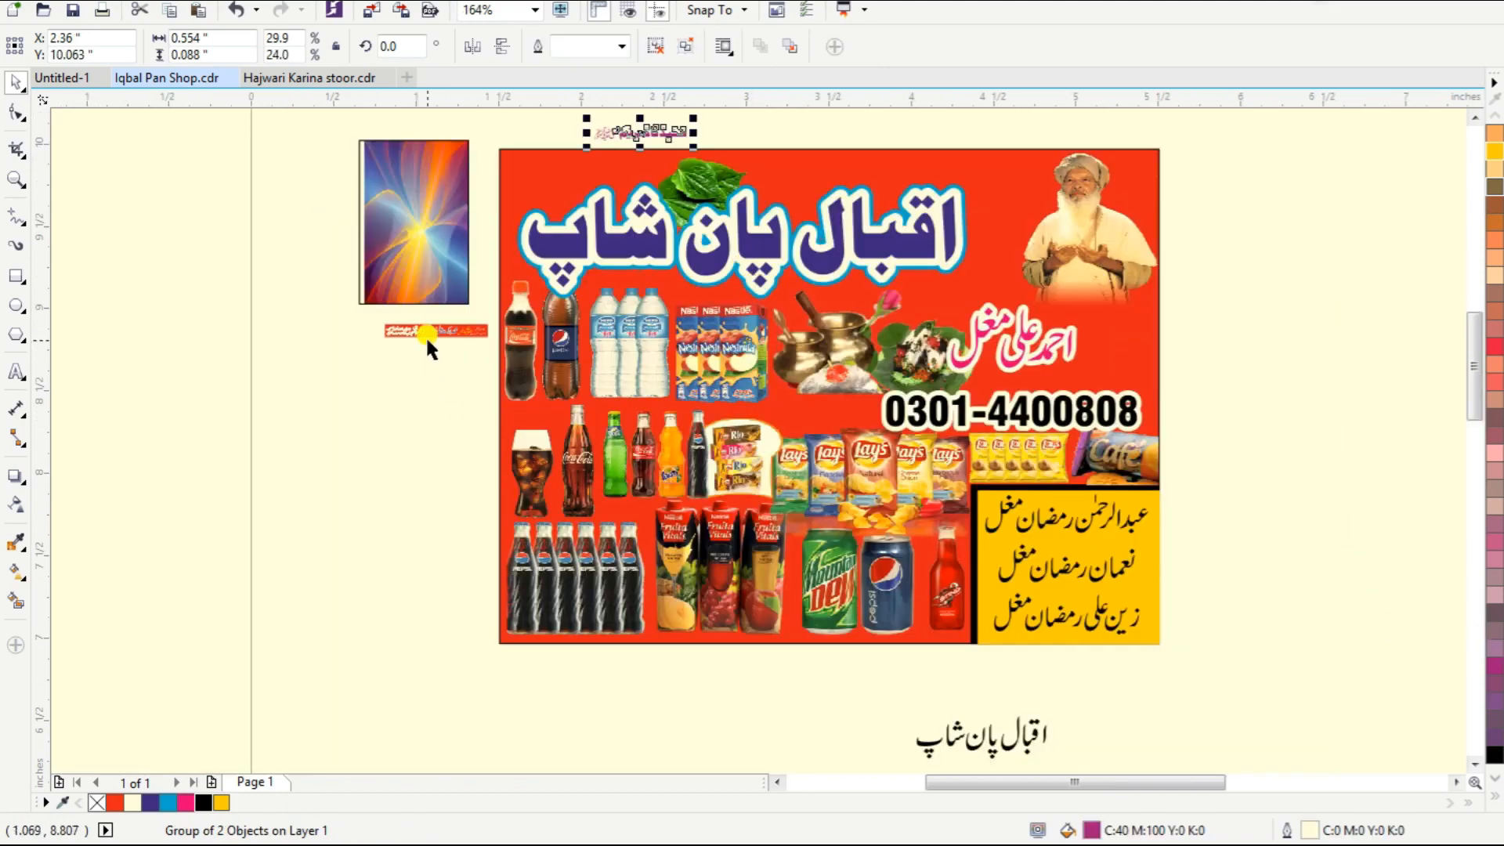
pyautogui.moveTo(423, 330); pyautogui.dragTo(993, 233)
pyautogui.press('F2')
pyautogui.moveTo(915, 169); pyautogui.dragTo(1215, 374)
pyautogui.moveTo(644, 322); pyautogui.dragTo(883, 551)
pyautogui.press('F2')
pyautogui.moveTo(517, 429); pyautogui.dragTo(1149, 632)
pyautogui.moveTo(1218, 566); pyautogui.dragTo(1228, 578)
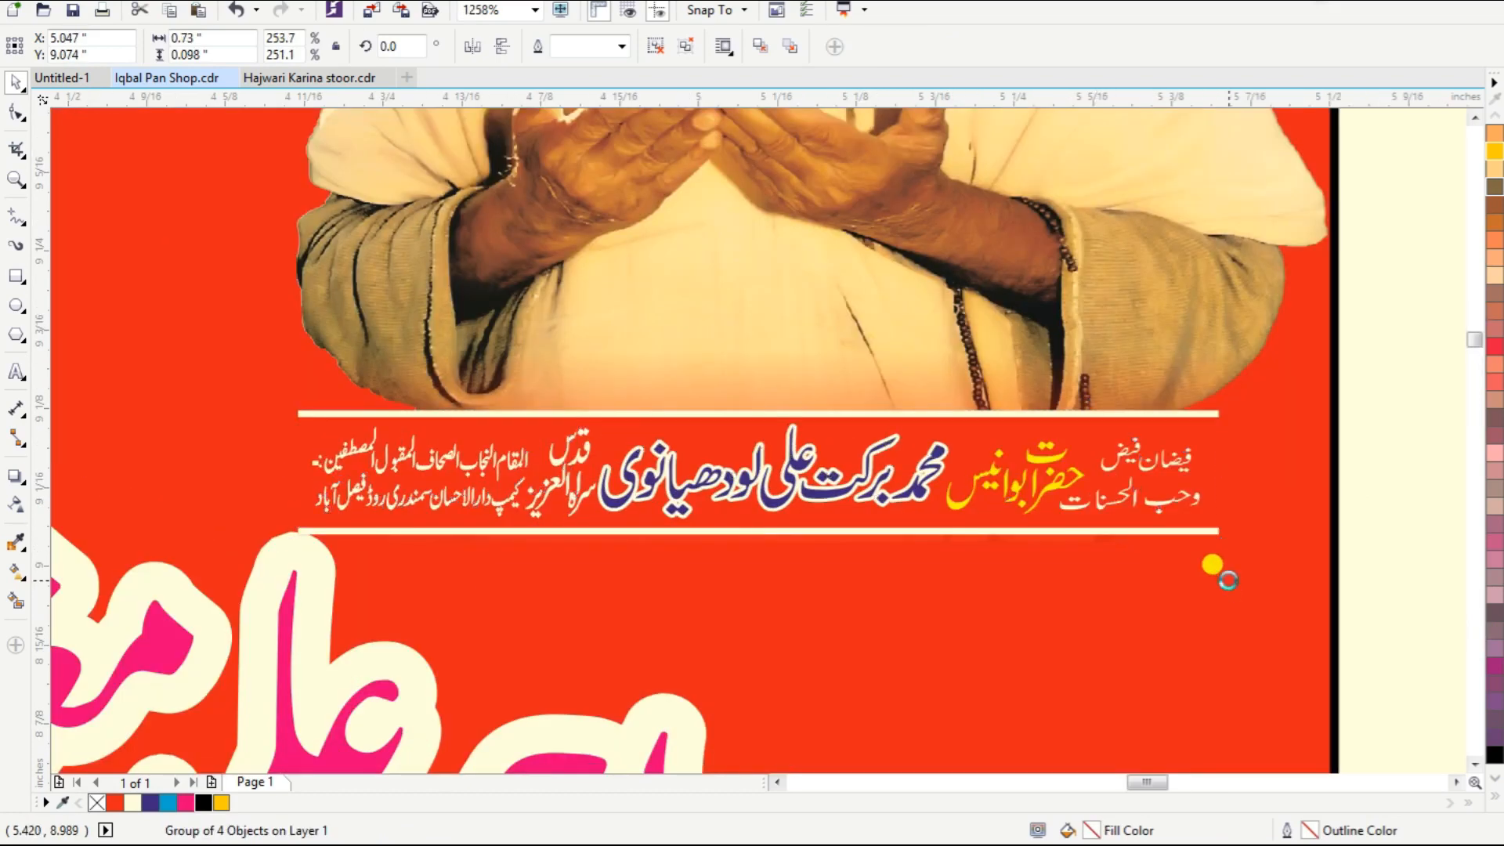
pyautogui.press('Escape')
# Place the purple Urdu title above the shop-name heading, beside the leaves, and enlarge it to about 0.844 by 0.134 inch.
pyautogui.press('F4')
pyautogui.press('F2')
pyautogui.moveTo(522, 127); pyautogui.dragTo(1029, 274)
pyautogui.moveTo(450, 232); pyautogui.dragTo(999, 337)
pyautogui.press('F2')
pyautogui.moveTo(457, 180); pyautogui.dragTo(1308, 506)
pyautogui.moveTo(966, 425); pyautogui.dragTo(906, 412)
pyautogui.moveTo(991, 457); pyautogui.dragTo(1213, 528)
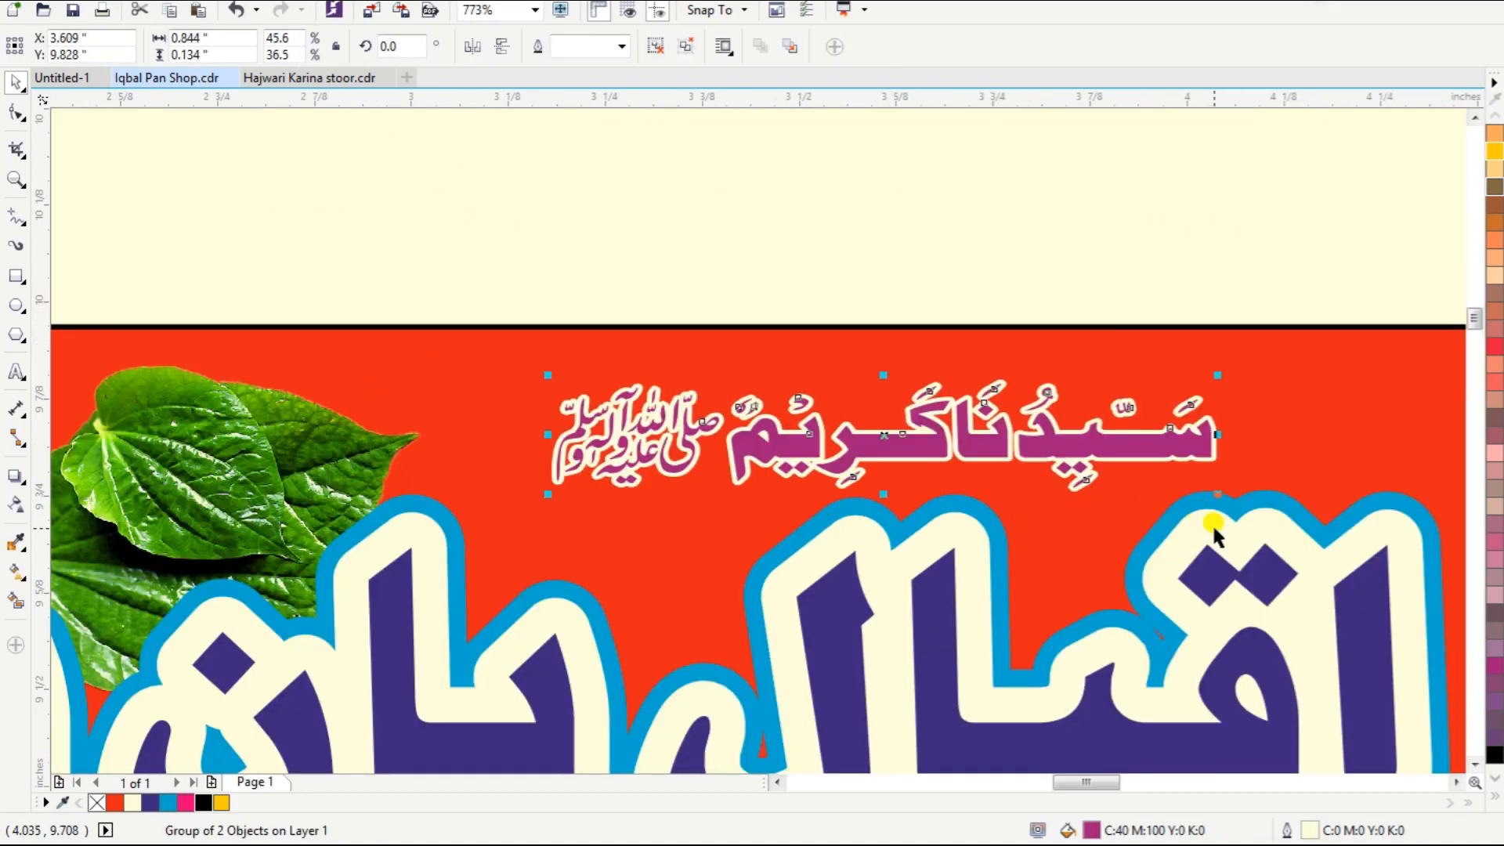
# Move the phone number up slightly and shift the pink owner's name right, beneath the caption strip.
pyautogui.press('F4')
pyautogui.click(1321, 585)
pyautogui.press('F2')
pyautogui.moveTo(763, 244); pyautogui.dragTo(1226, 454)
pyautogui.press('F2')
pyautogui.moveTo(407, 217); pyautogui.dragTo(1268, 662)
pyautogui.click(940, 652)
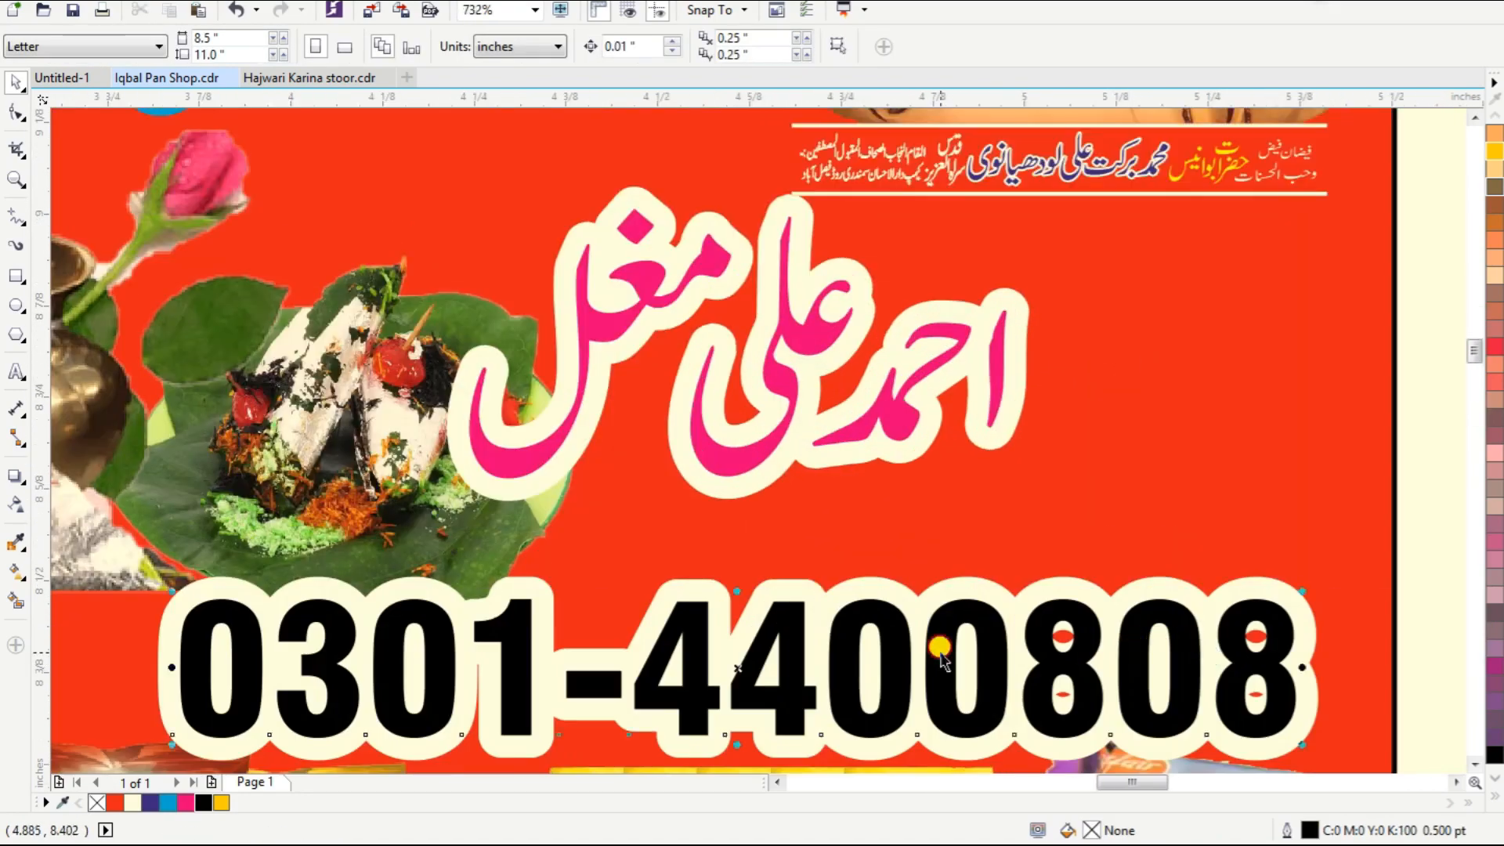
pyautogui.moveTo(940, 652); pyautogui.dragTo(940, 582)
pyautogui.moveTo(771, 435); pyautogui.dragTo(989, 512)
# Set the outline width behind the owner's name and phone number to 3 pt.
pyautogui.press('F12')
pyautogui.doubleClick(556, 269)
pyautogui.write('3')
pyautogui.press('Return')
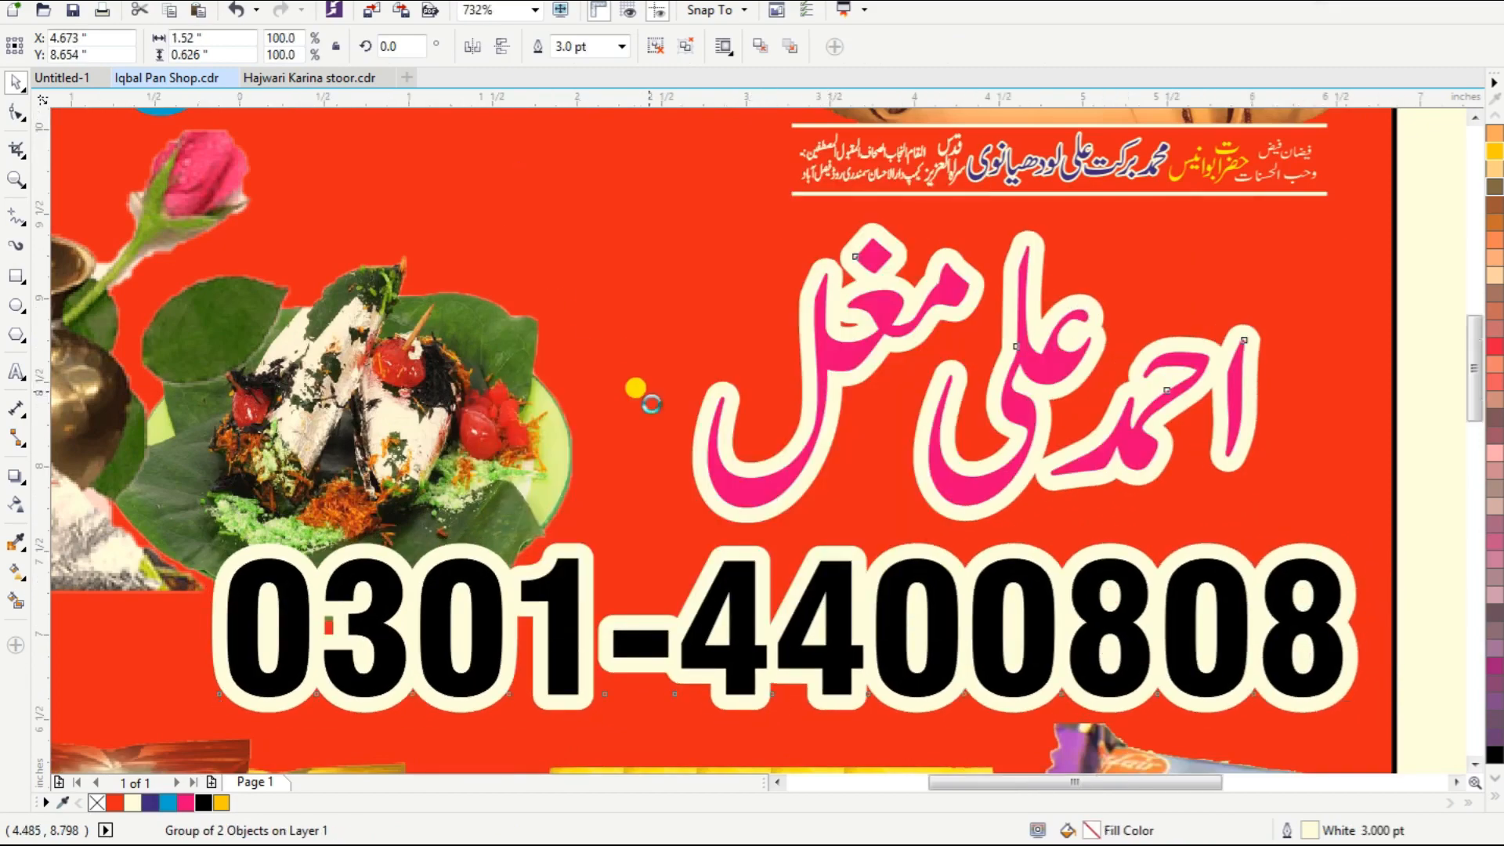
# Delete the leftover portrait background beside the signboard.
pyautogui.press('F4')
pyautogui.click(1234, 541)
pyautogui.click(377, 208)
pyautogui.press('Delete')
pyautogui.scroll(-2, 758, 515)
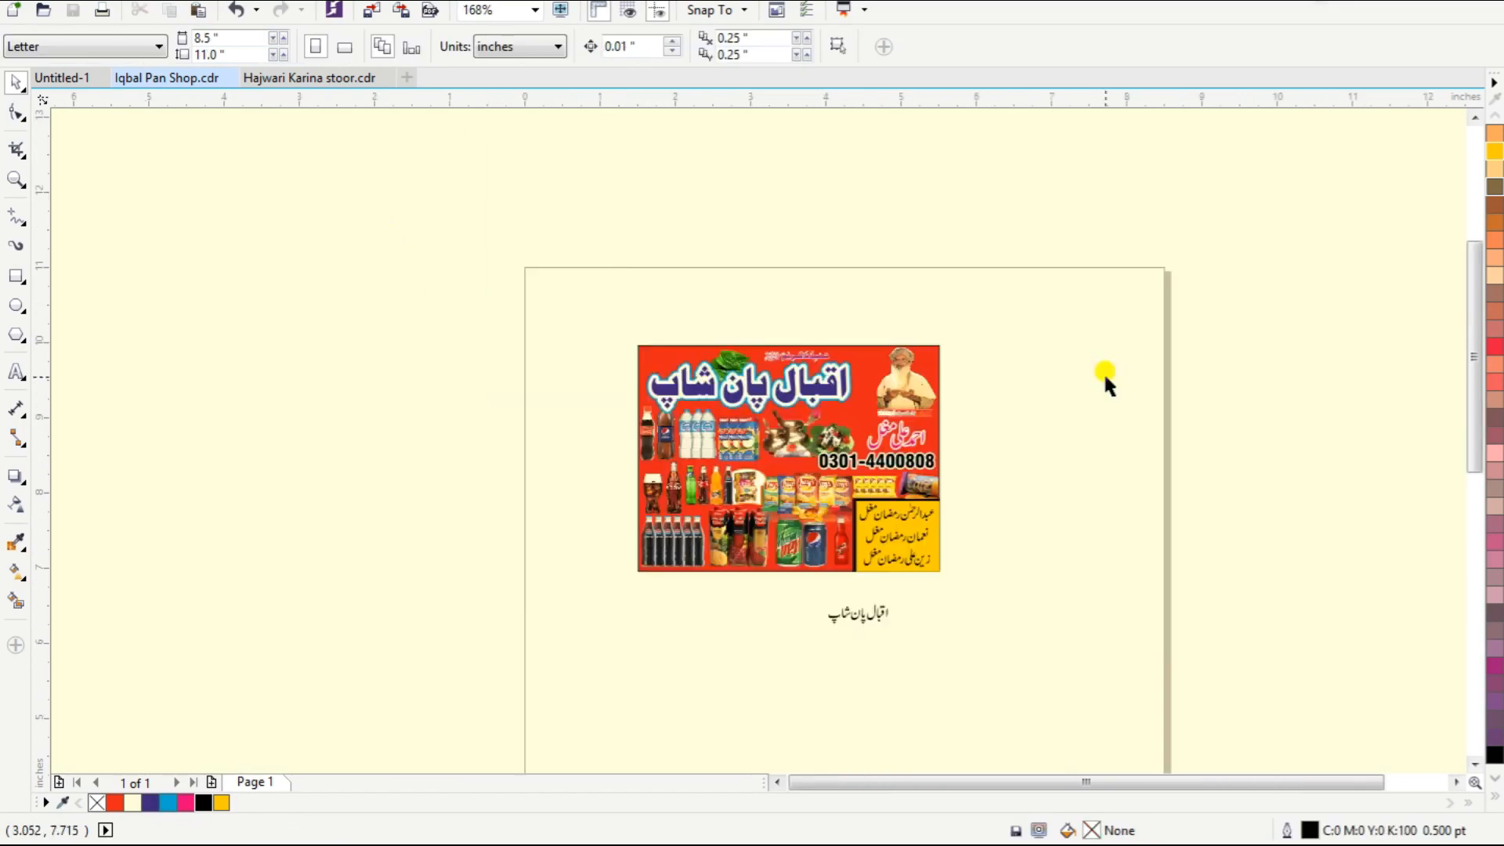
# Save the document and widen the shop-name heading to about 2.931 inches.
pyautogui.scroll(1, 1178, 500)
pyautogui.hotkey('ctrl', 's')
pyautogui.scroll(2, 356, 237)
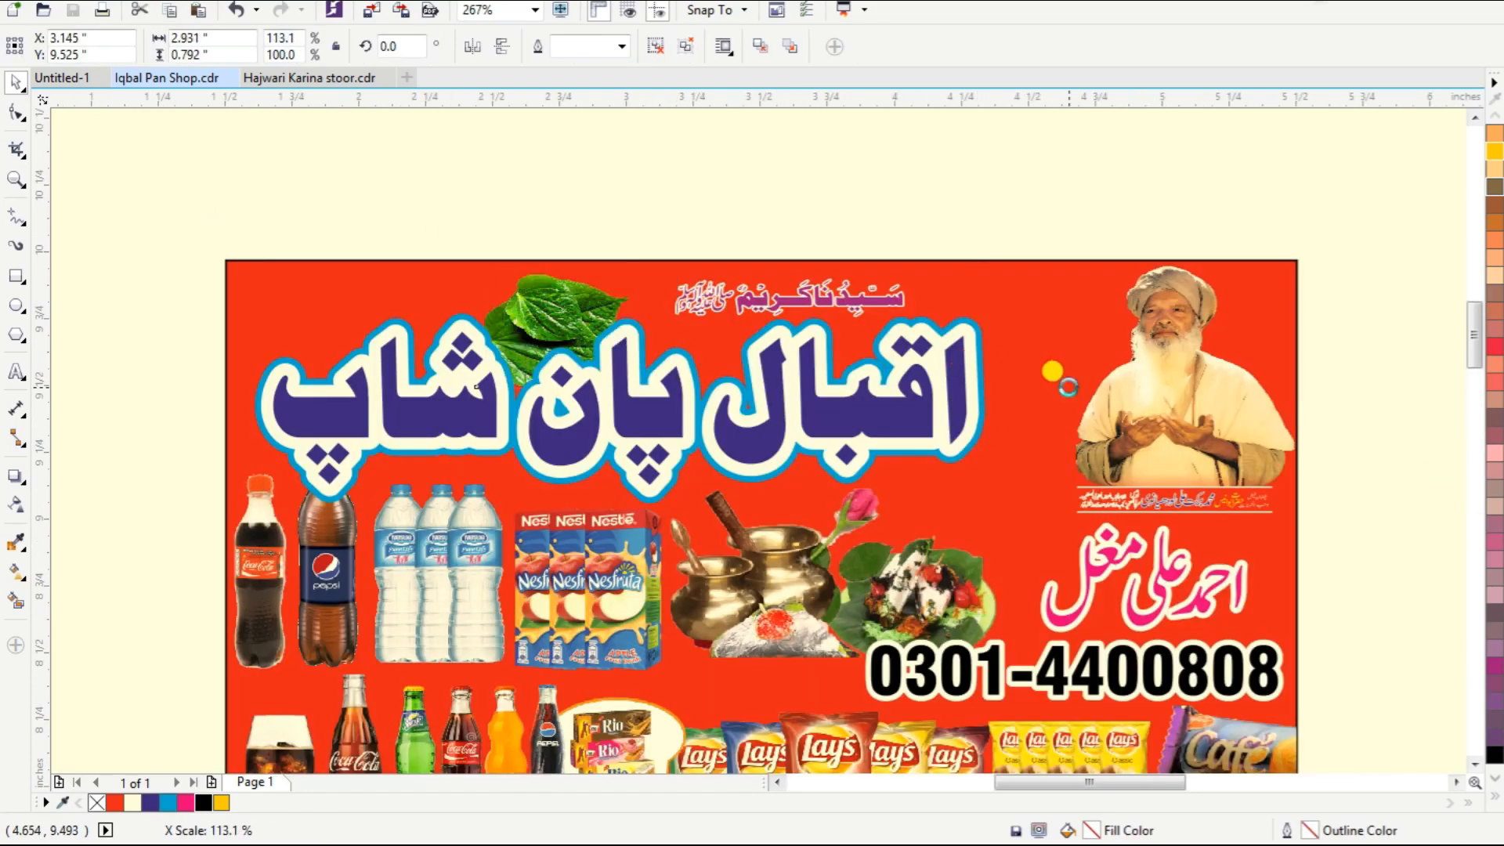
pyautogui.click(883, 278)
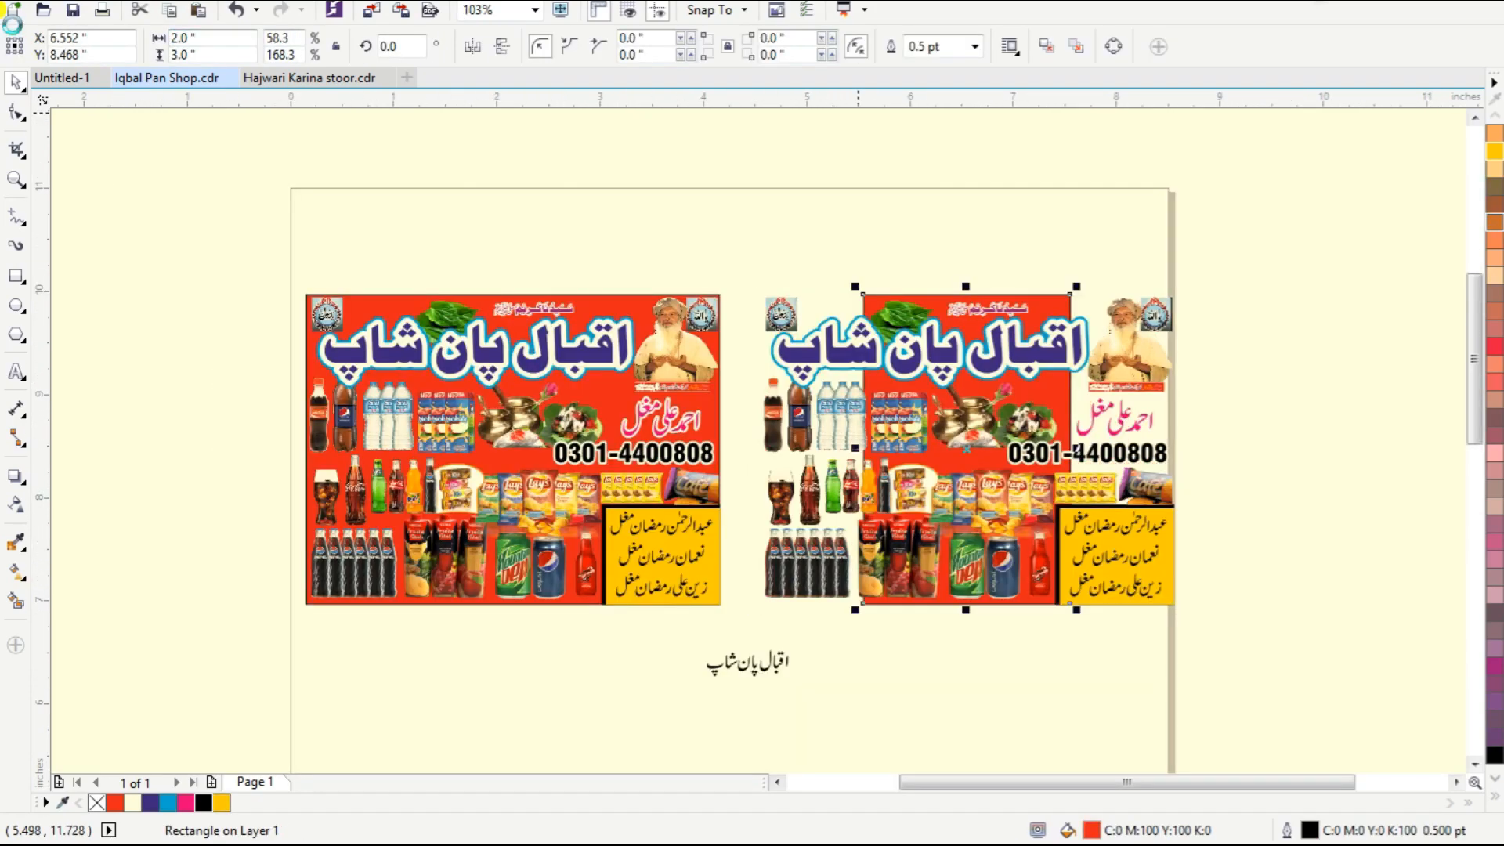
# Align the copied figure to the upper right corner of the separate 2 by 3 inch red rectangle and lower it slightly.
pyautogui.press('F3')
pyautogui.scroll(2, 992, 233)
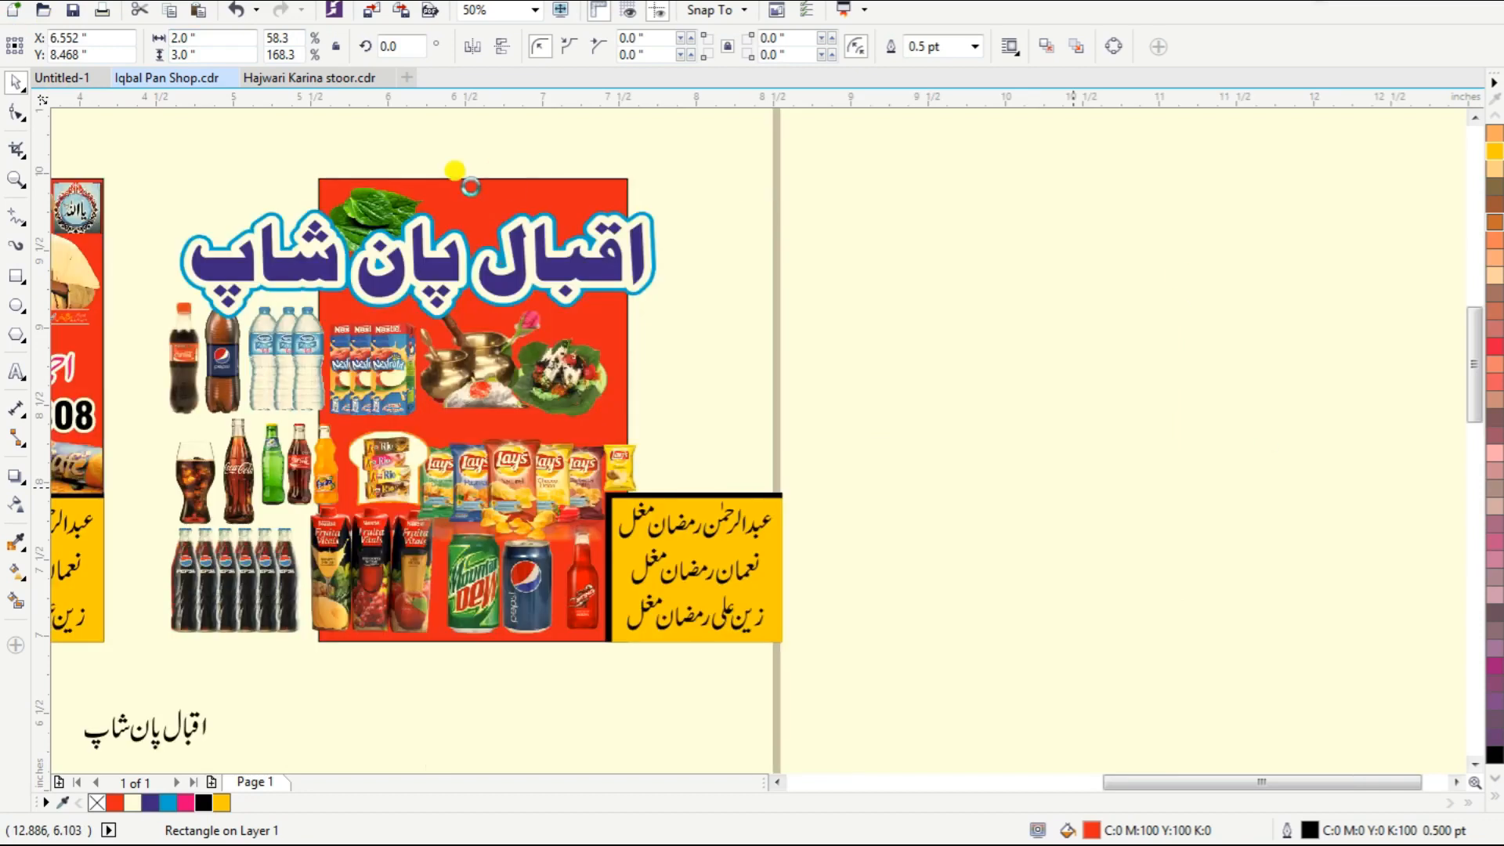
pyautogui.click(754, 279)
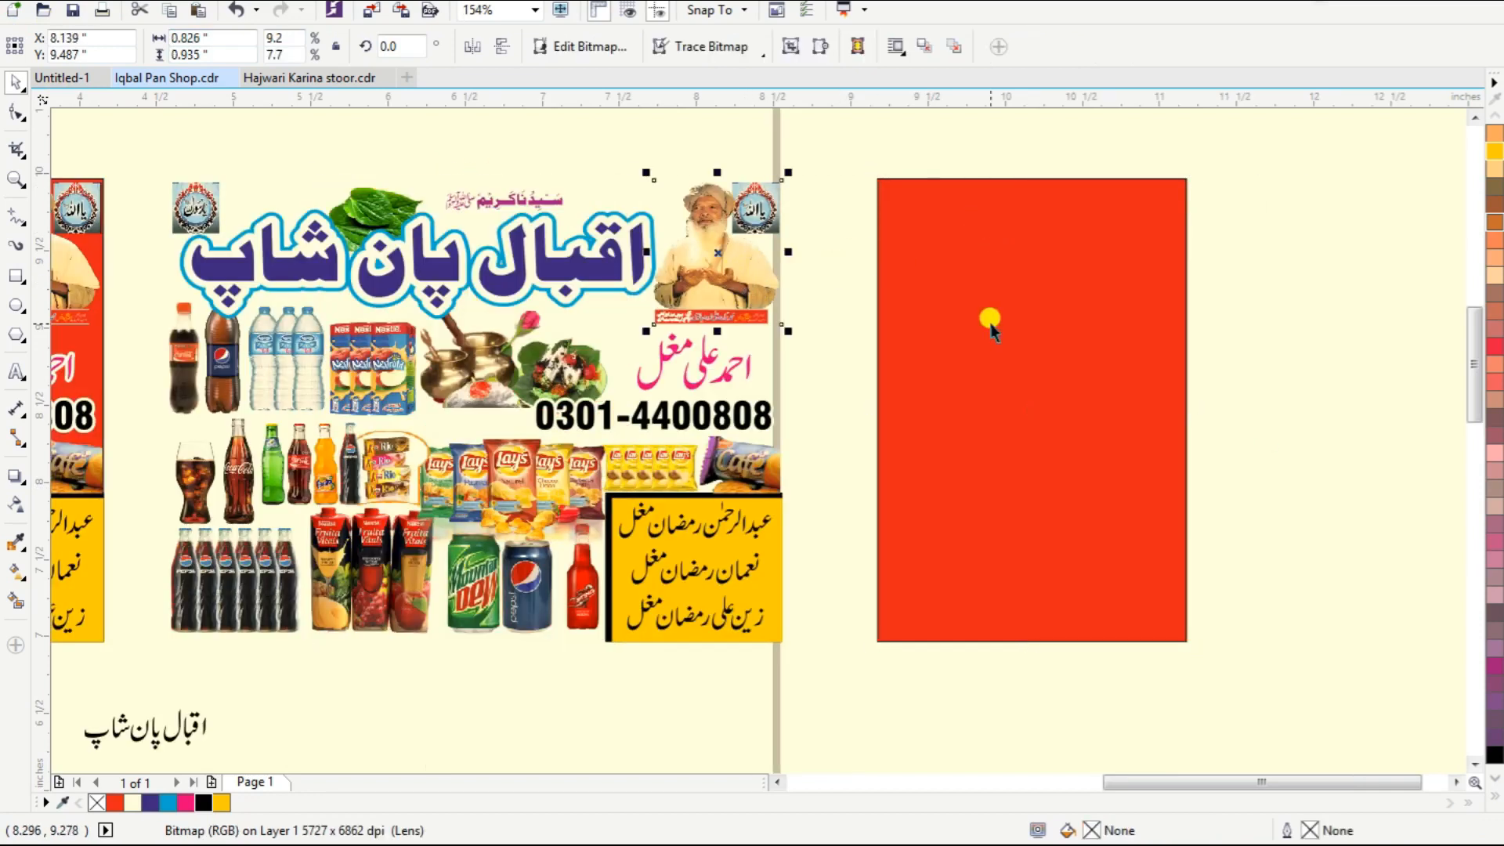
pyautogui.keyDown('shift'); pyautogui.click(991, 327); pyautogui.keyUp('shift')
pyautogui.press('r')
pyautogui.press('t')
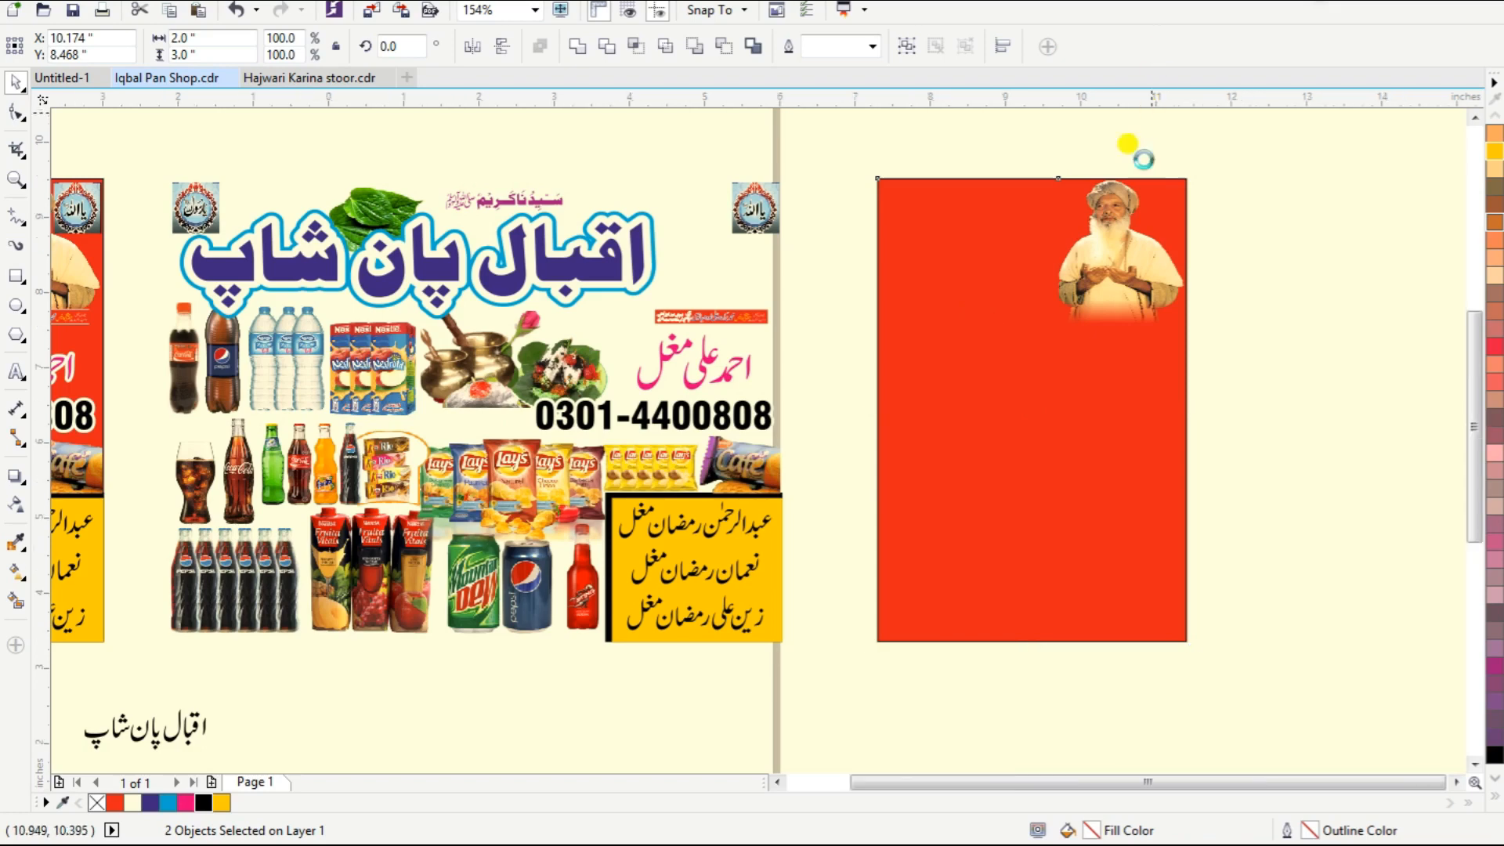
pyautogui.scroll(-5, 1261, 239)
pyautogui.scroll(8, 1198, 188)
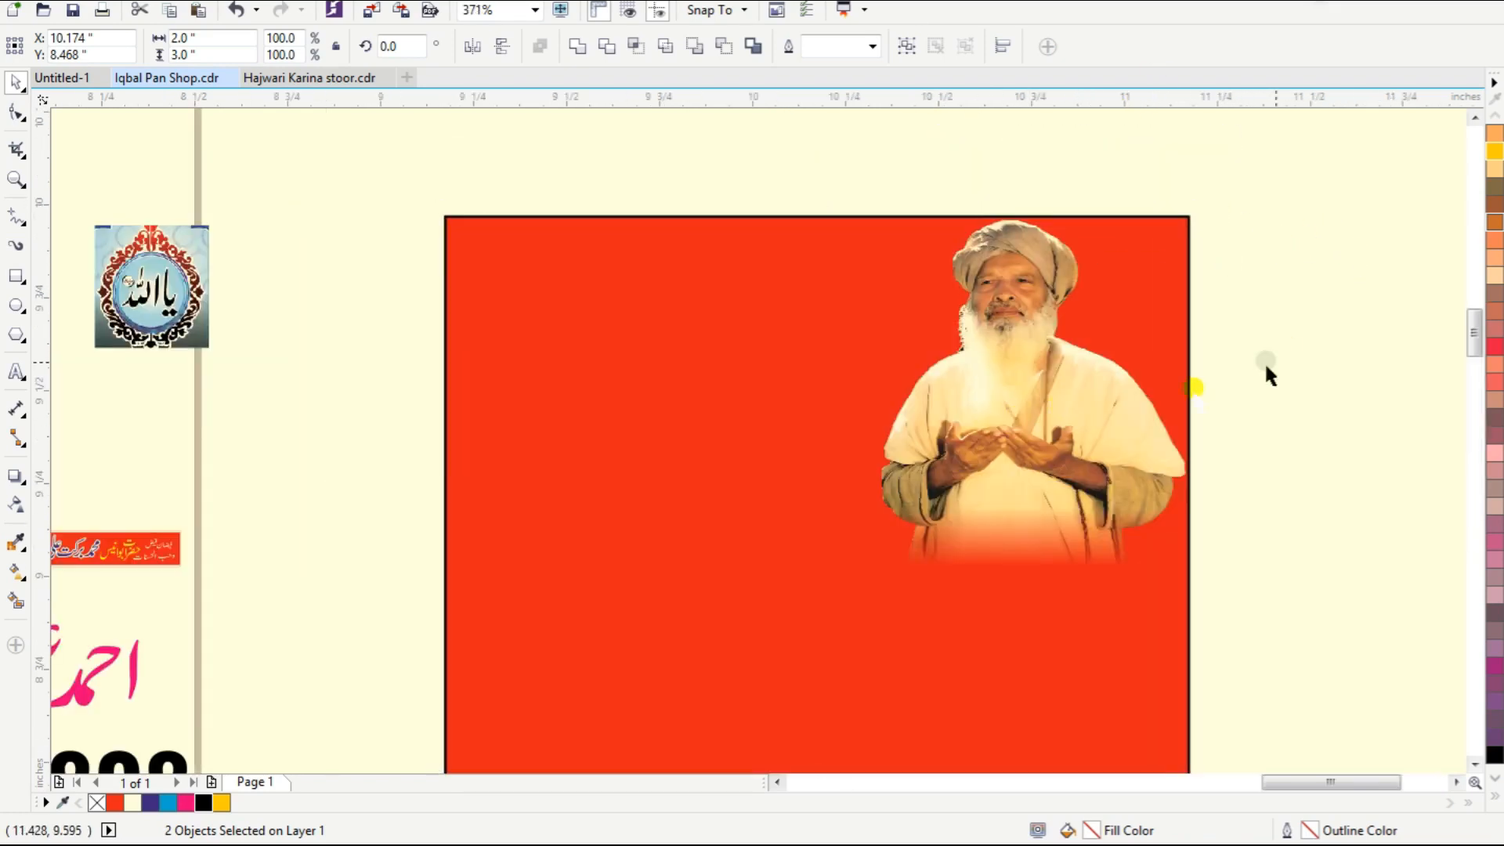
pyautogui.click(993, 418)
pyautogui.click(1290, 430)
pyautogui.scroll(-3, 1290, 430)
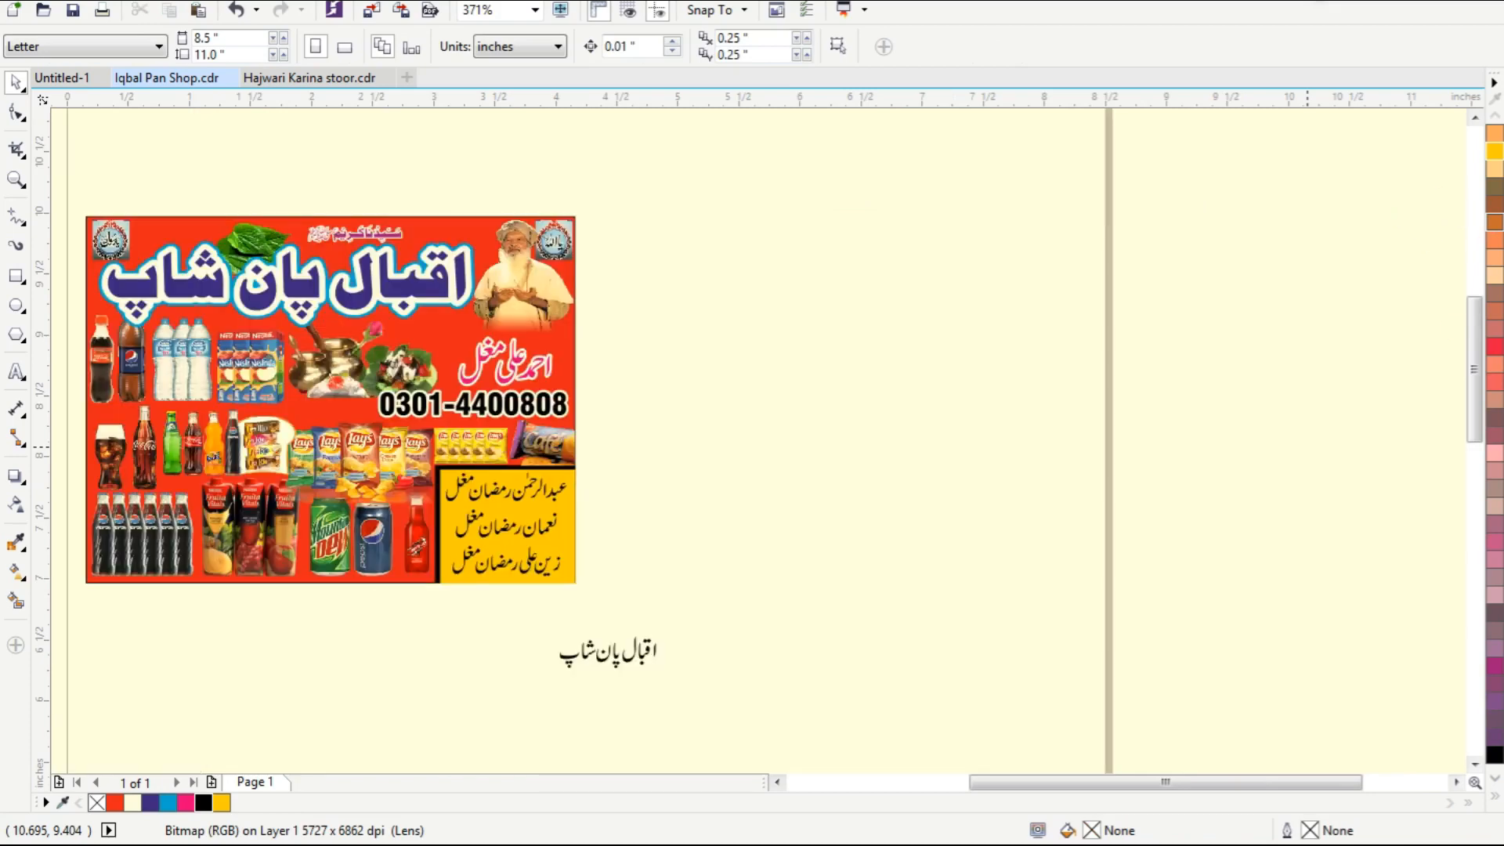
# Move the black shop-name text onto the red rectangle beside the figure and enlarge it to about 155.3%.
pyautogui.moveTo(563, 648); pyautogui.dragTo(1393, 354)
pyautogui.scroll(3, 1393, 353)
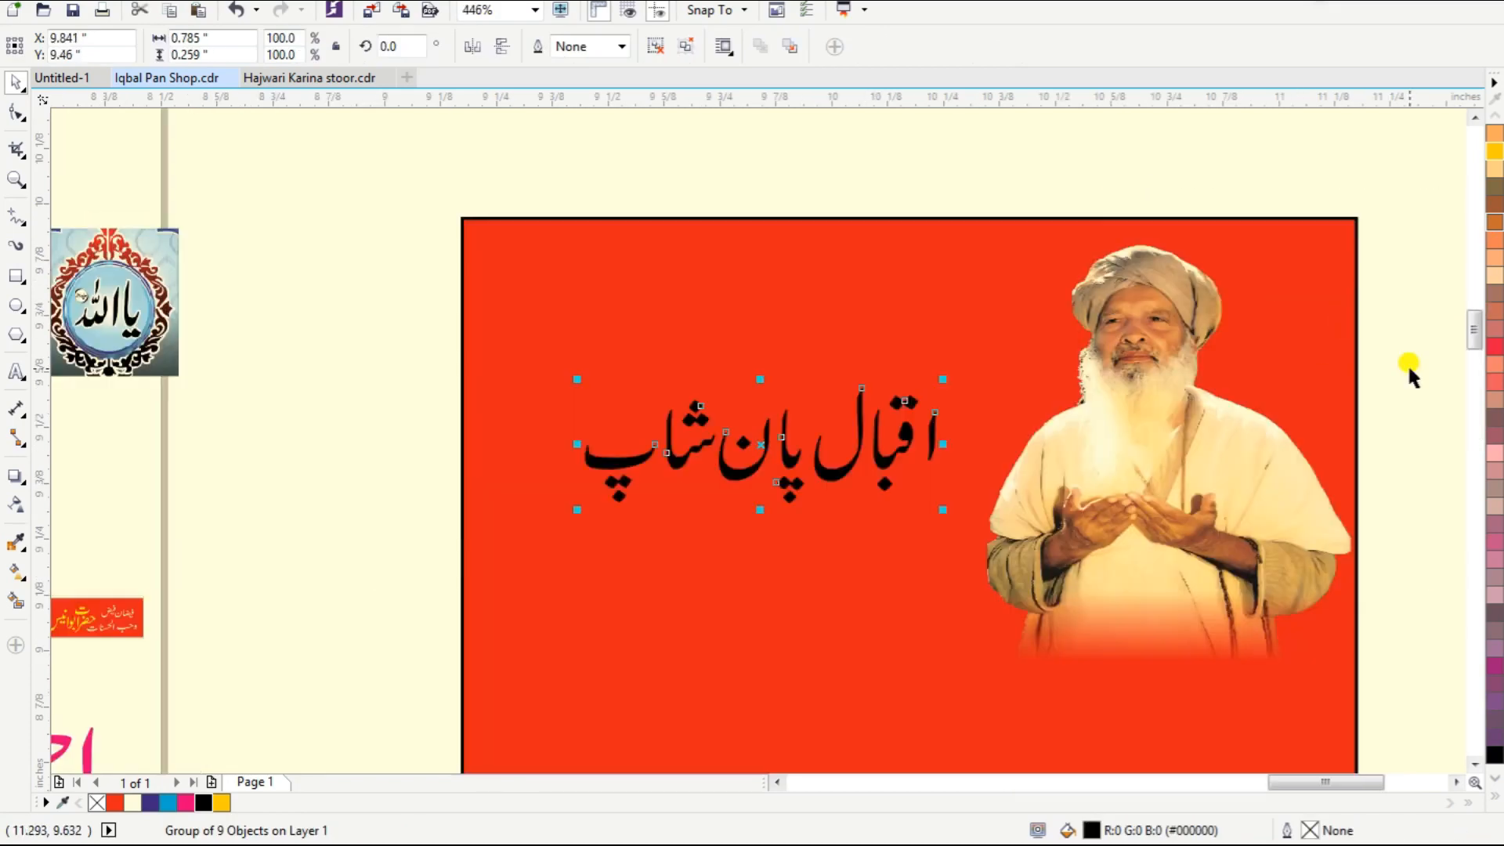
pyautogui.moveTo(567, 498); pyautogui.dragTo(482, 339)
# Tighten the letter spacing of اقبال پان by shifting its individual letters and dots closer together.
pyautogui.scroll(2, 1040, 376)
pyautogui.keyDown('ctrl'); pyautogui.click(1041, 396); pyautogui.keyUp('ctrl')
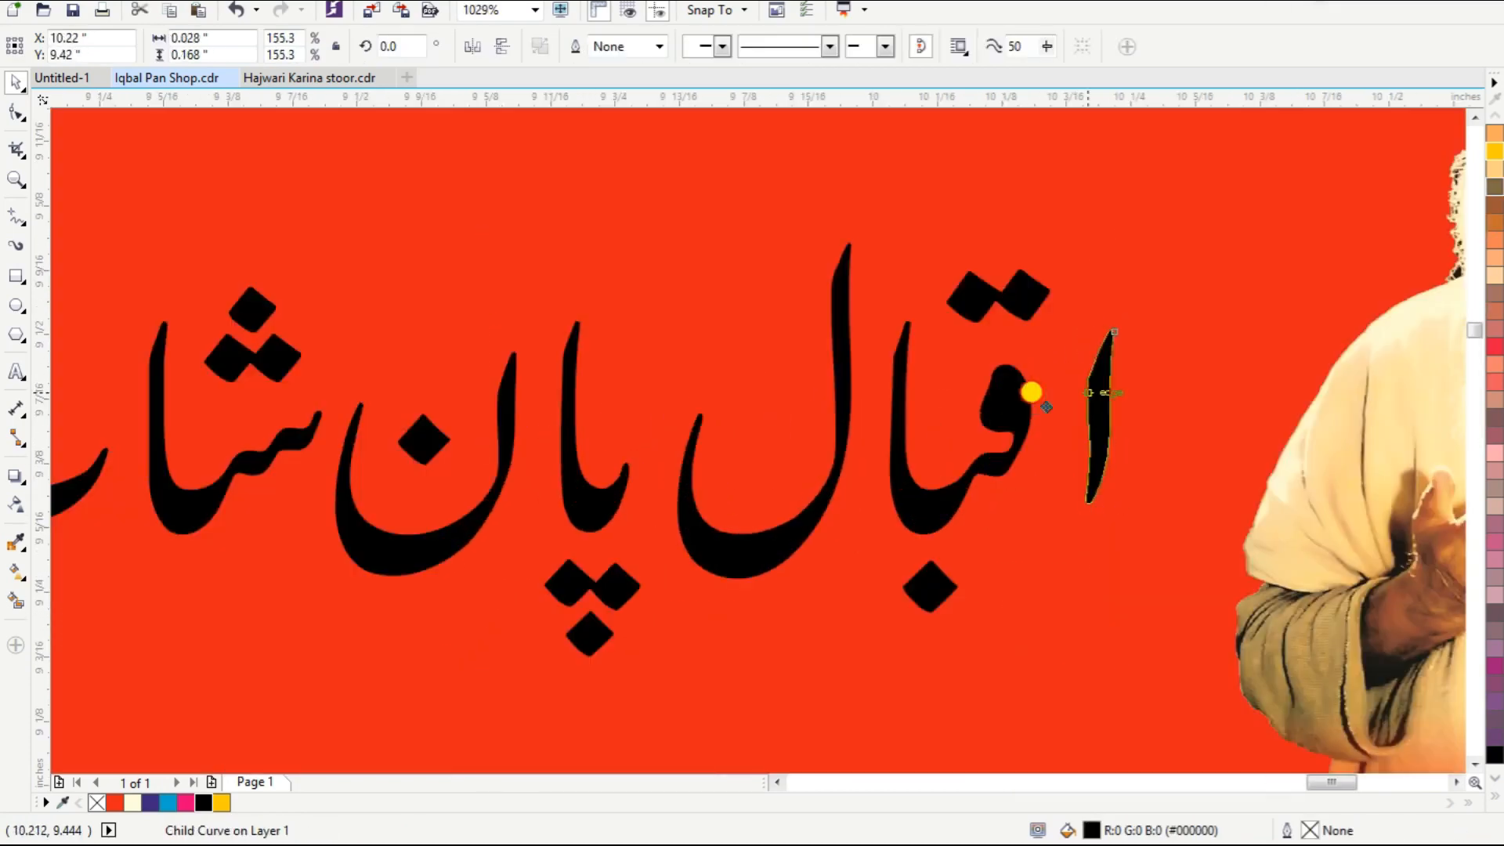
pyautogui.moveTo(740, 563); pyautogui.dragTo(769, 558)
pyautogui.moveTo(605, 502); pyautogui.dragTo(667, 516)
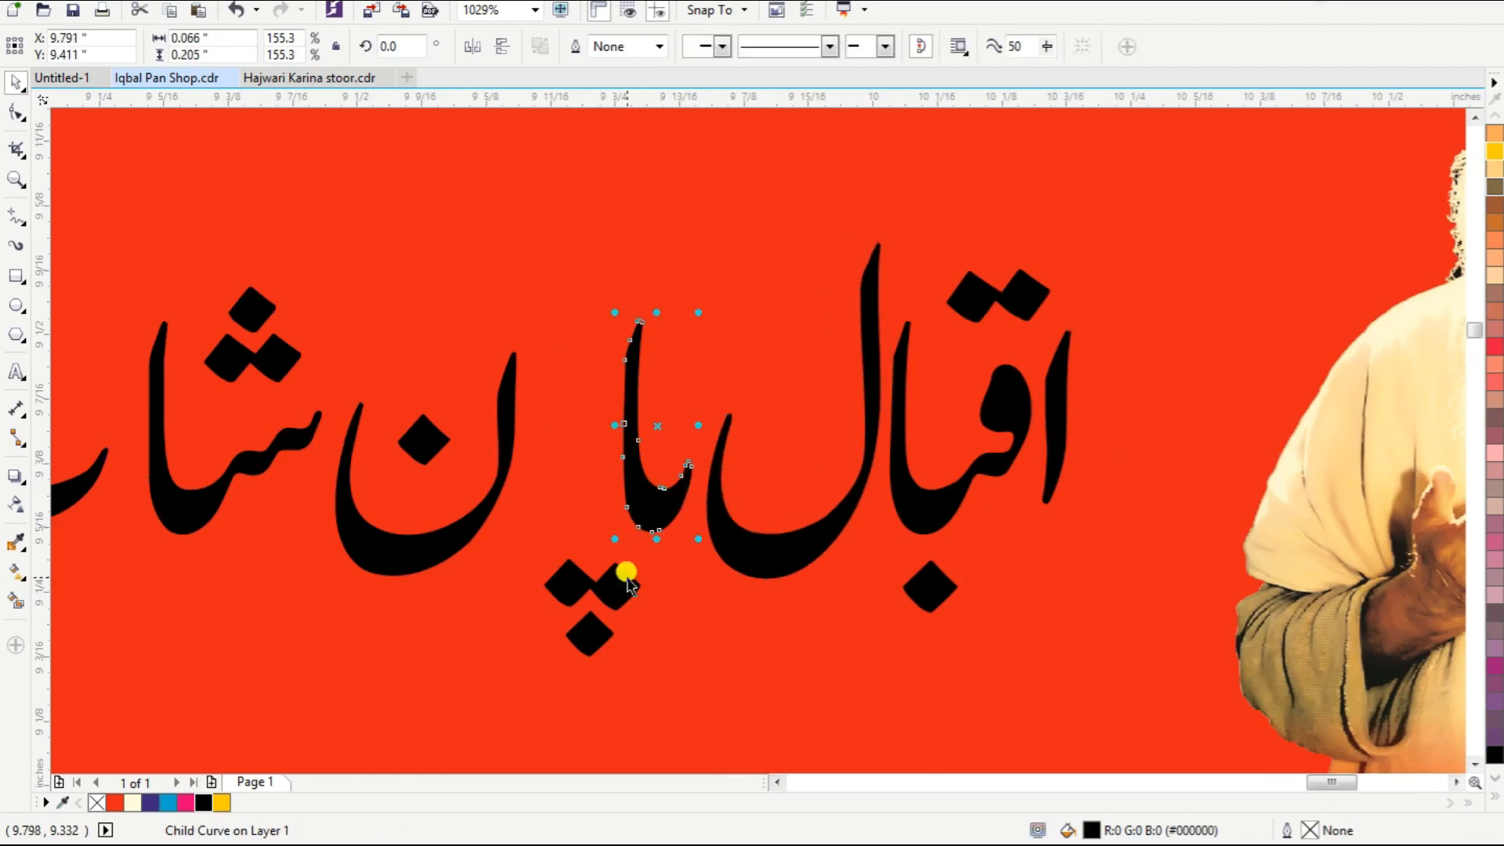
pyautogui.keyDown('ctrl'); pyautogui.click(608, 596); pyautogui.keyUp('ctrl')
pyautogui.hotkey('ctrl', 'r')
pyautogui.moveTo(477, 552); pyautogui.dragTo(476, 552)
pyautogui.click(776, 781)
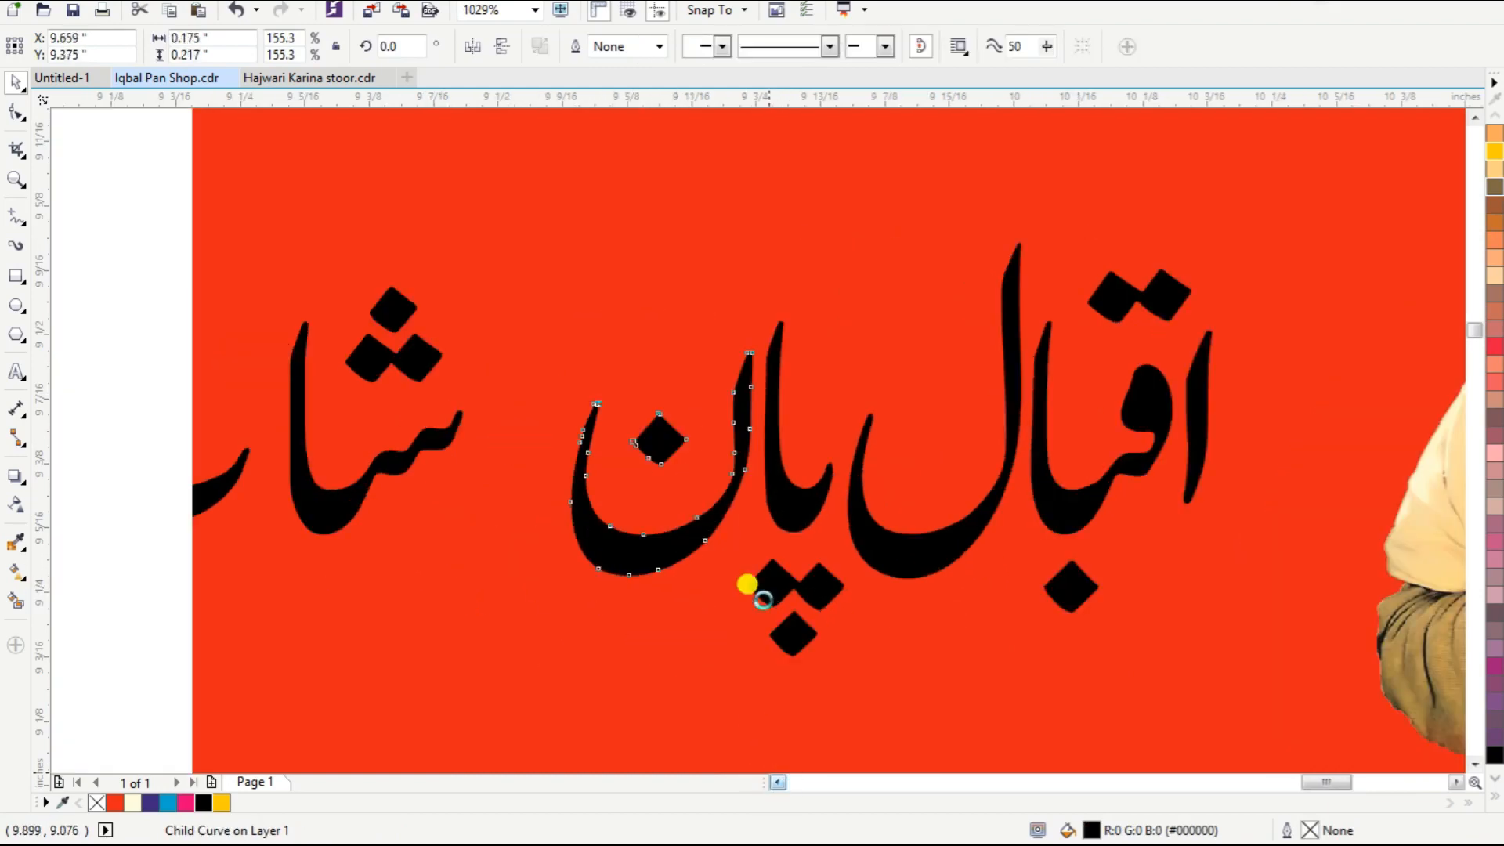
# Shift the letters and dots of شاپ right to close the gap after پان.
pyautogui.hscroll(-3, 745, 580)
pyautogui.click(598, 503)
pyautogui.moveTo(598, 504); pyautogui.dragTo(678, 508)
pyautogui.keyDown('ctrl'); pyautogui.click(627, 346); pyautogui.keyUp('ctrl')
pyautogui.hotkey('ctrl', 'r')
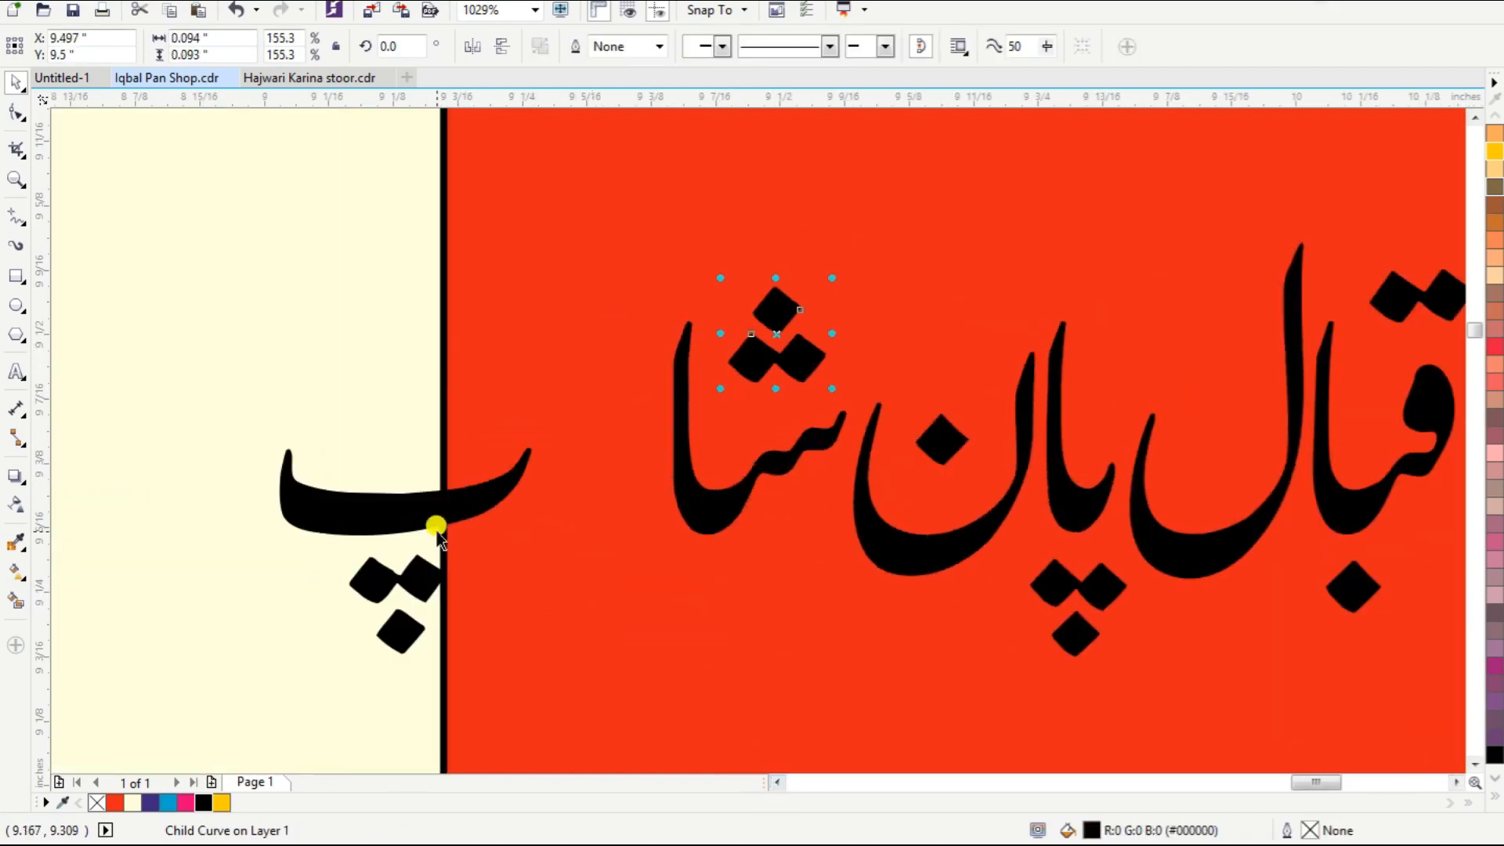
pyautogui.moveTo(378, 495); pyautogui.dragTo(525, 496)
# Move the shop name fully inside the red rectangle and ungroup it into separate letters.
pyautogui.press('F3')
pyautogui.press('F2')
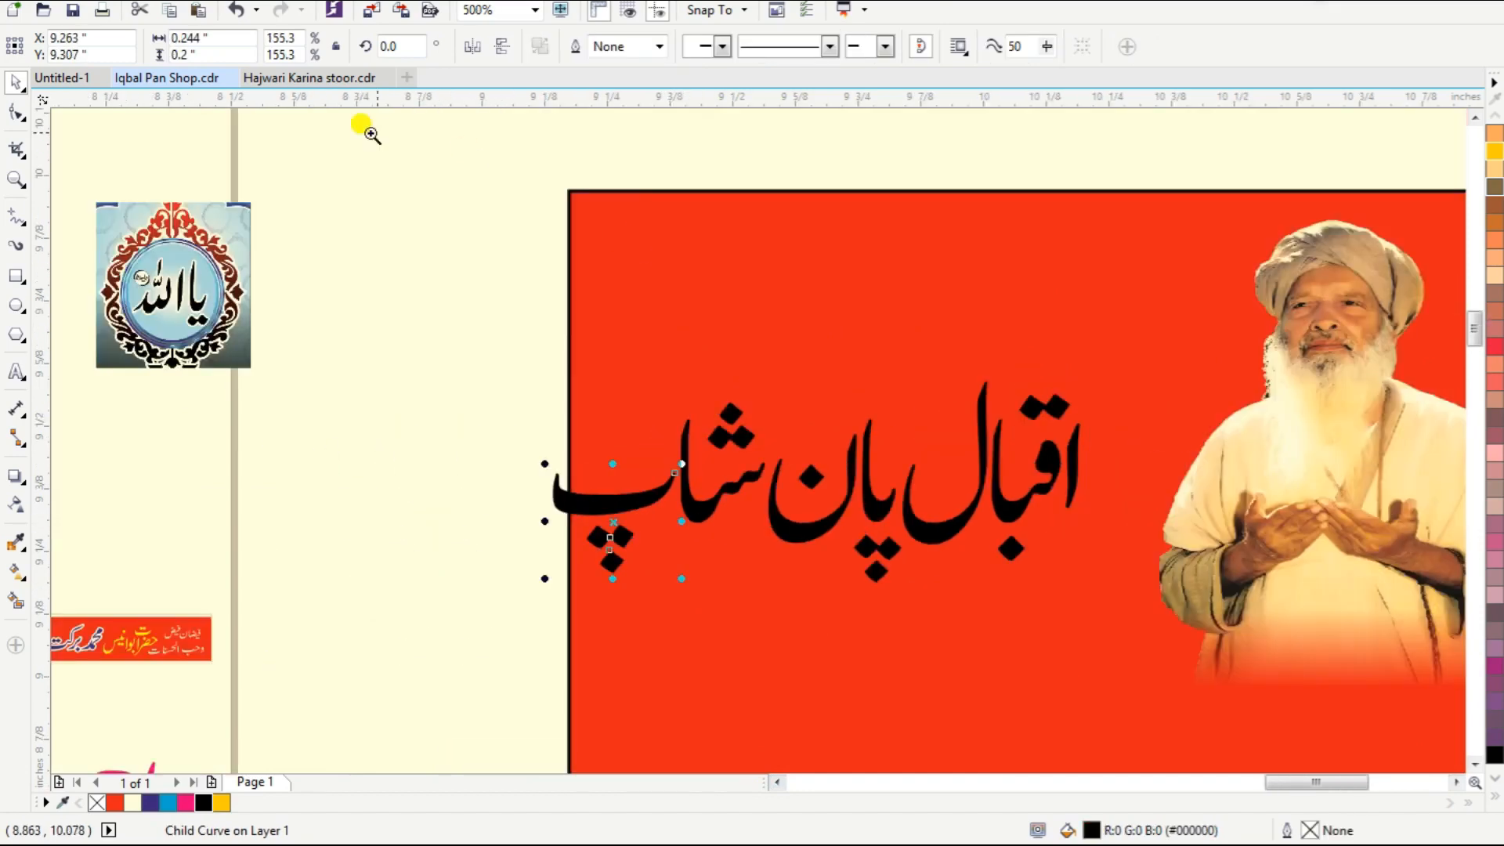
pyautogui.moveTo(375, 139); pyautogui.dragTo(1346, 692)
pyautogui.moveTo(854, 602); pyautogui.dragTo(916, 580)
pyautogui.hotkey('ctrl', 'u')
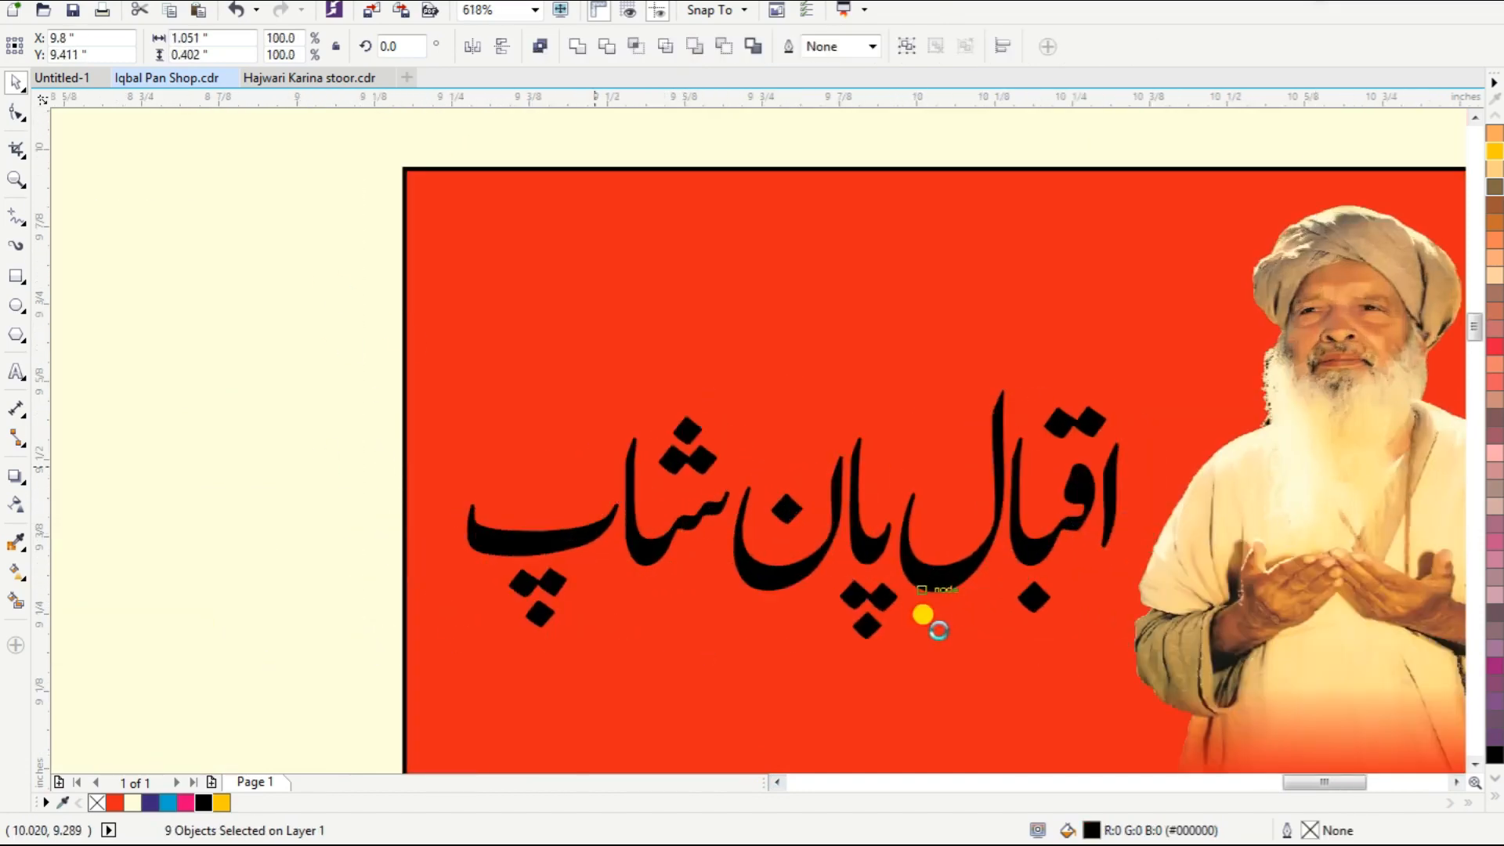
# Enlarge اقبال to about 0.713 by 0.726 inch and set پان شاپ, about 0.73 by 0.377 inch, above its long curve.
pyautogui.moveTo(814, 145); pyautogui.dragTo(1186, 658)
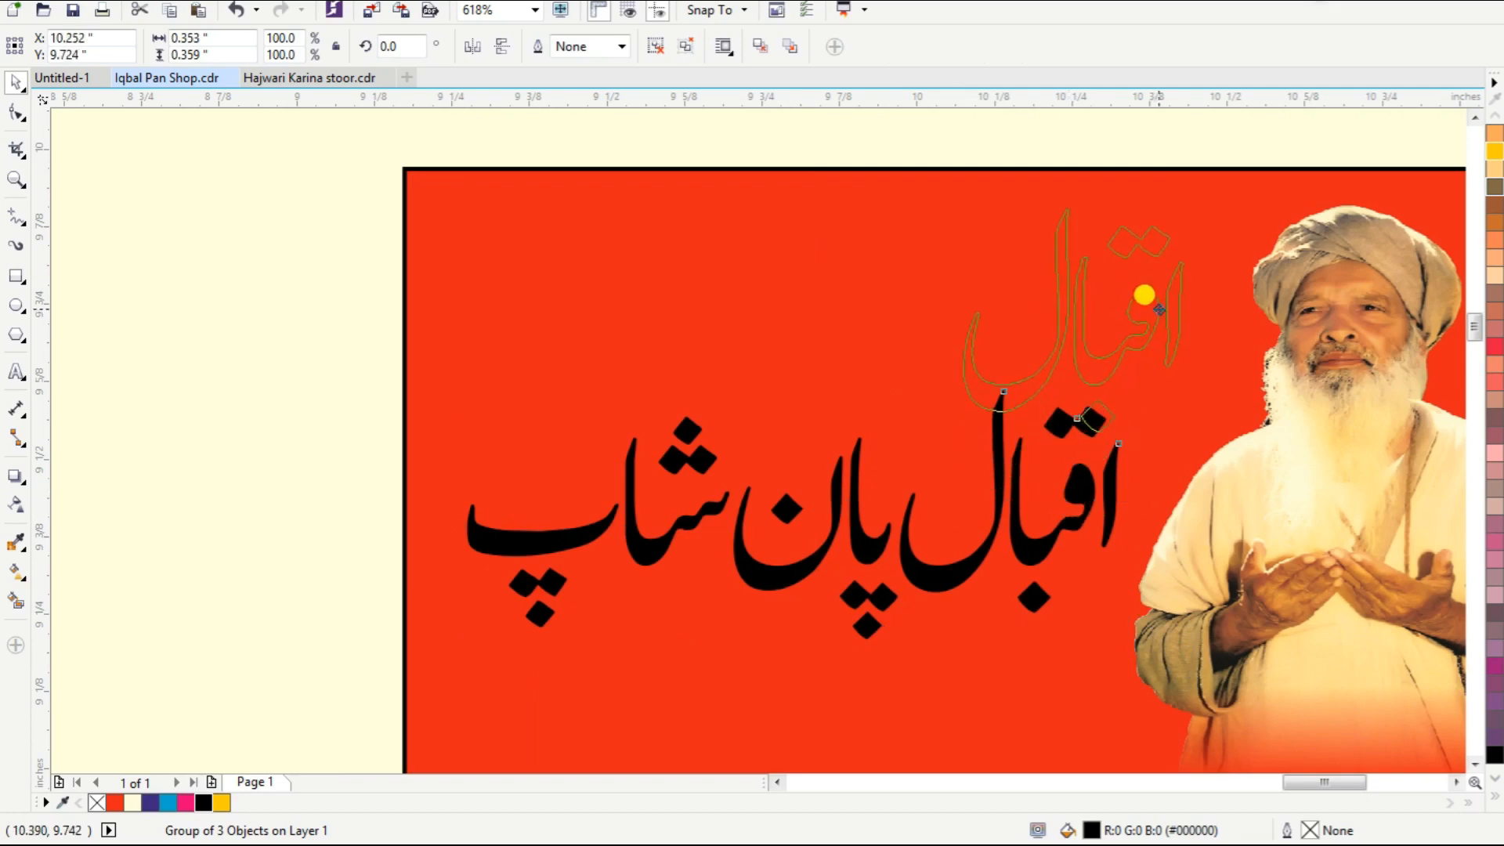
pyautogui.moveTo(1144, 295); pyautogui.dragTo(1144, 295)
pyautogui.moveTo(946, 426); pyautogui.dragTo(731, 665)
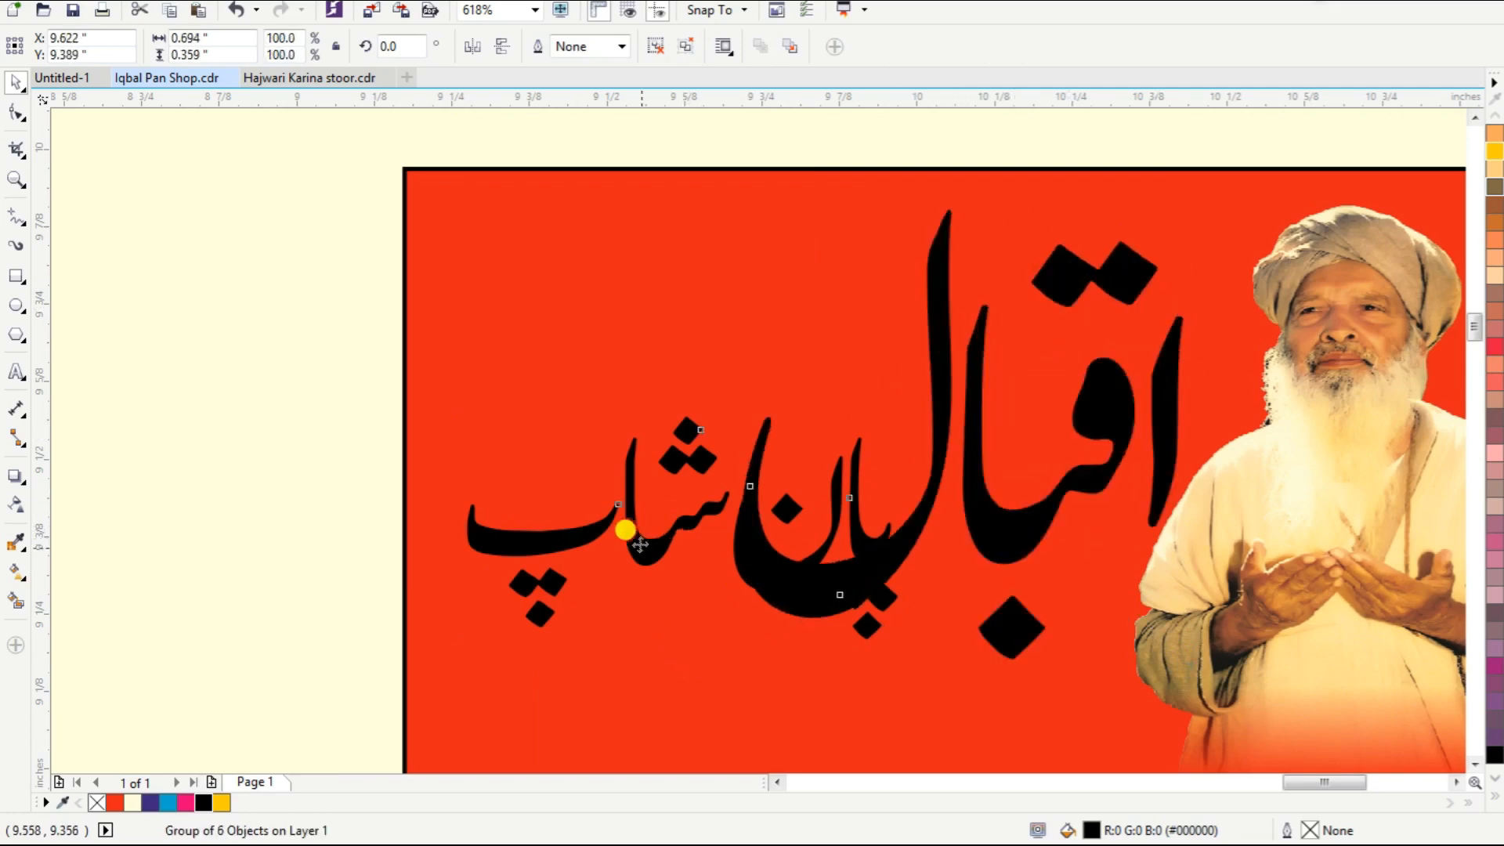
pyautogui.moveTo(625, 529); pyautogui.dragTo(614, 359)
pyautogui.moveTo(875, 452); pyautogui.dragTo(897, 470)
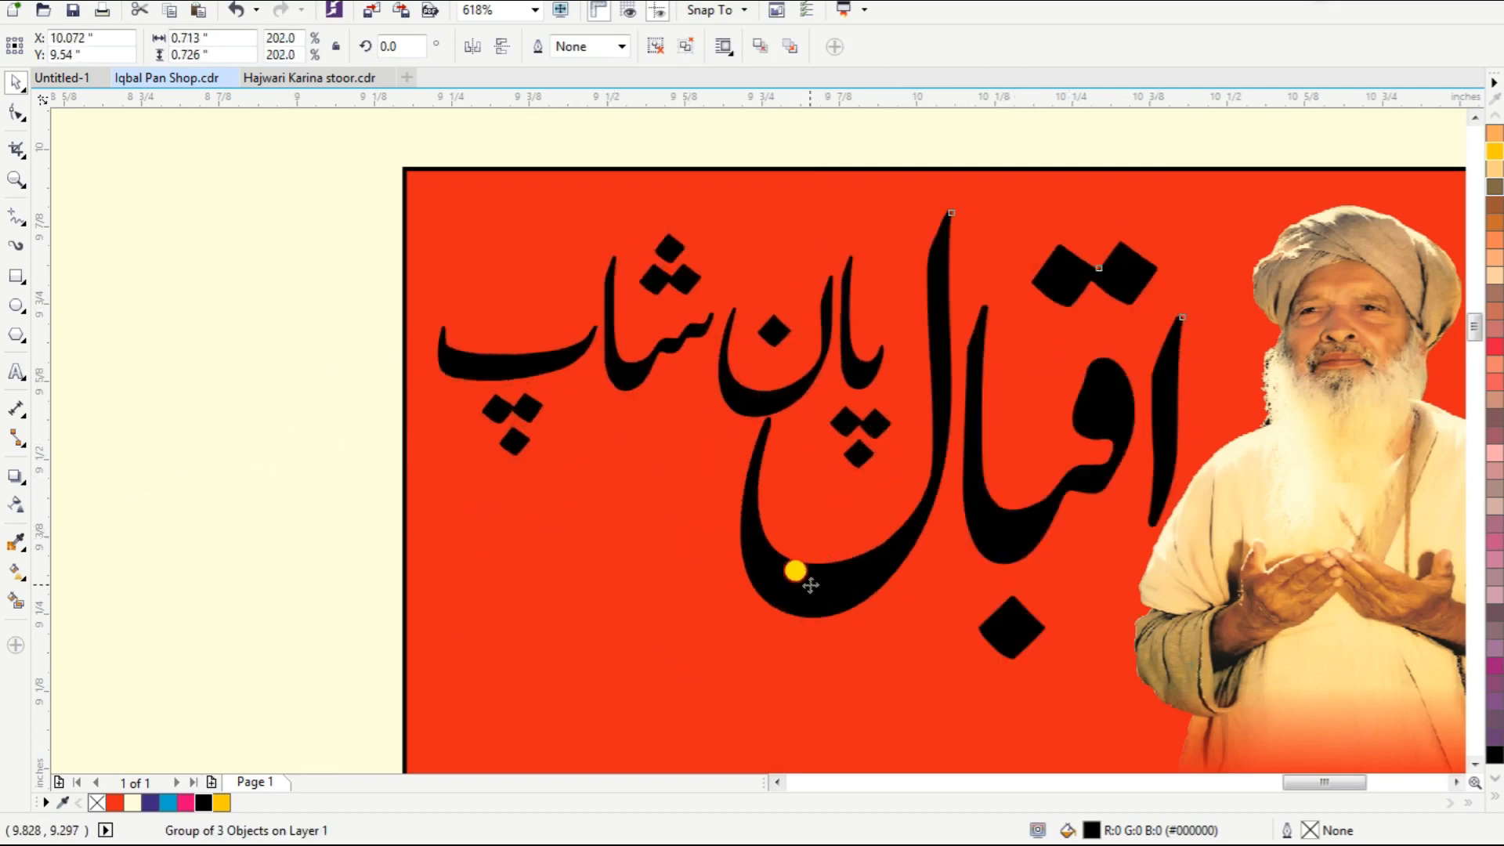
pyautogui.moveTo(796, 577); pyautogui.dragTo(789, 629)
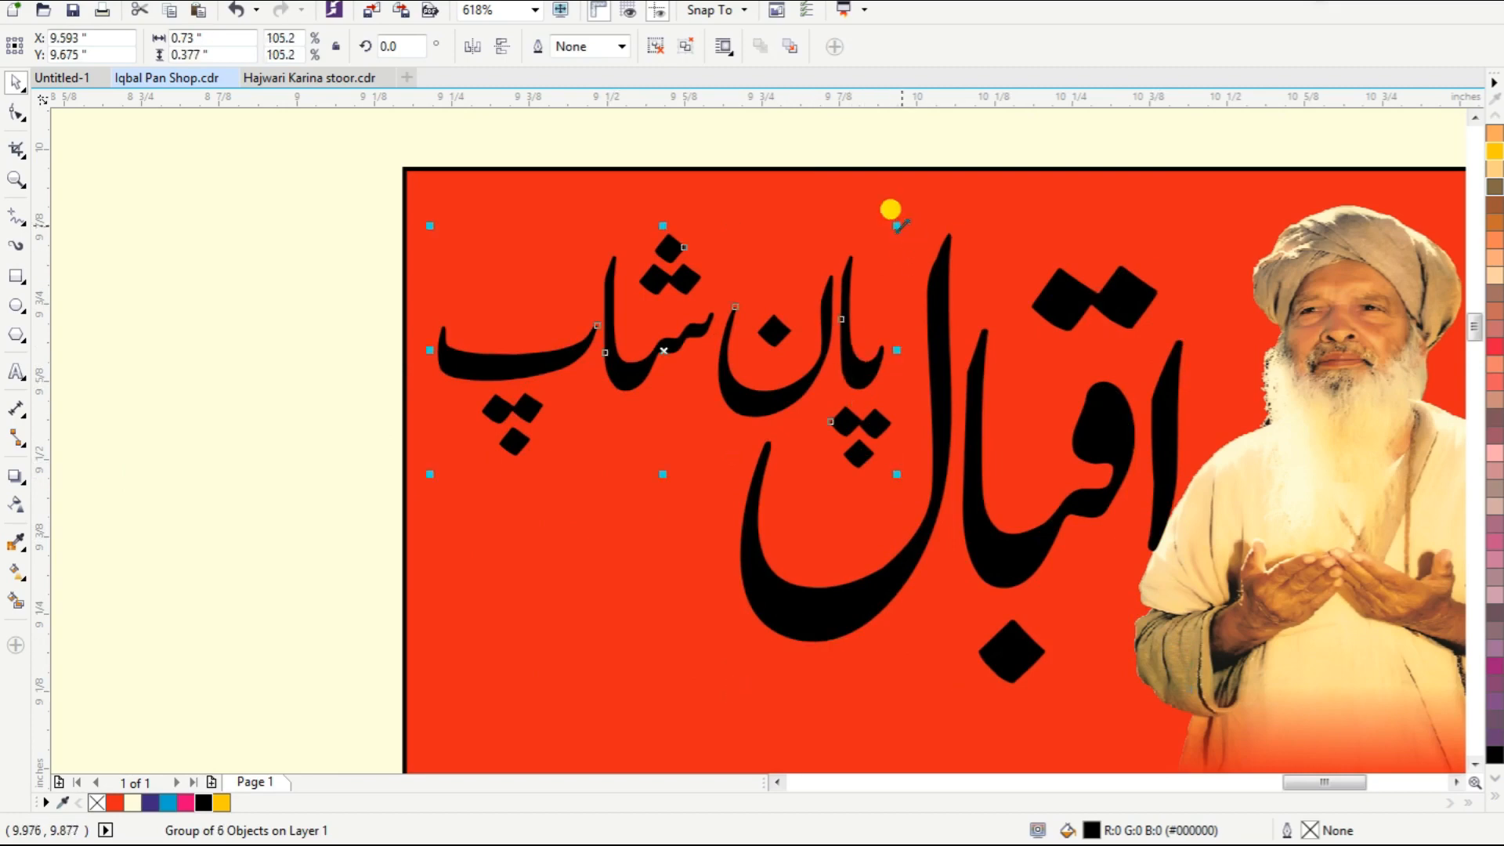
# Give the اقبال and پان شاپ lettering on the portrait panel a 4 pt outline.
pyautogui.scroll(-4, 878, 295)
pyautogui.scroll(3, 1126, 537)
pyautogui.click(1094, 553)
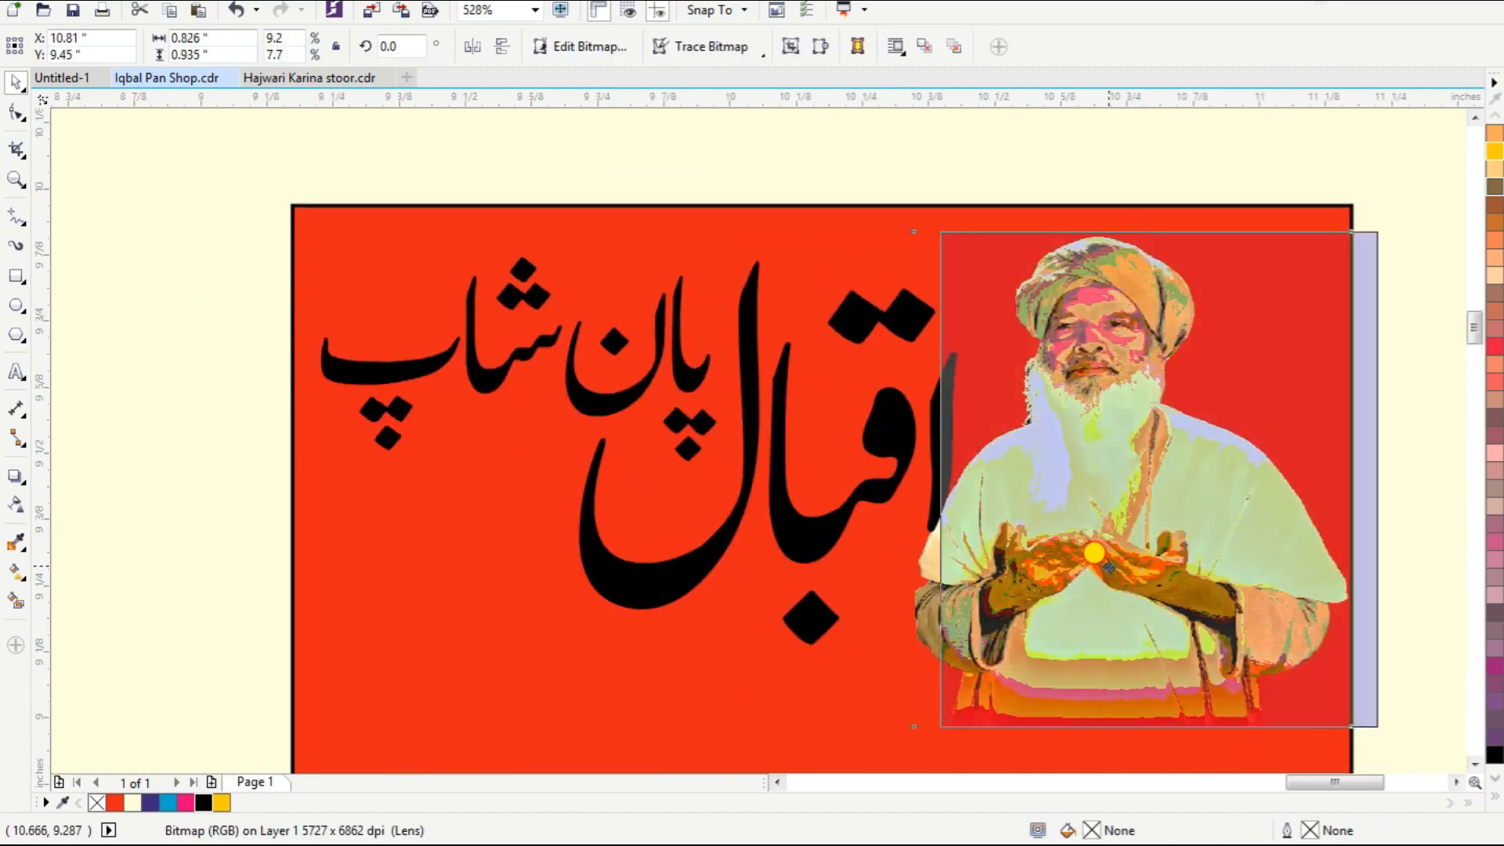
pyautogui.click(671, 379)
pyautogui.keyDown('shift'); pyautogui.click(502, 352); pyautogui.keyUp('shift')
pyautogui.press('F12')
pyautogui.click(618, 270)
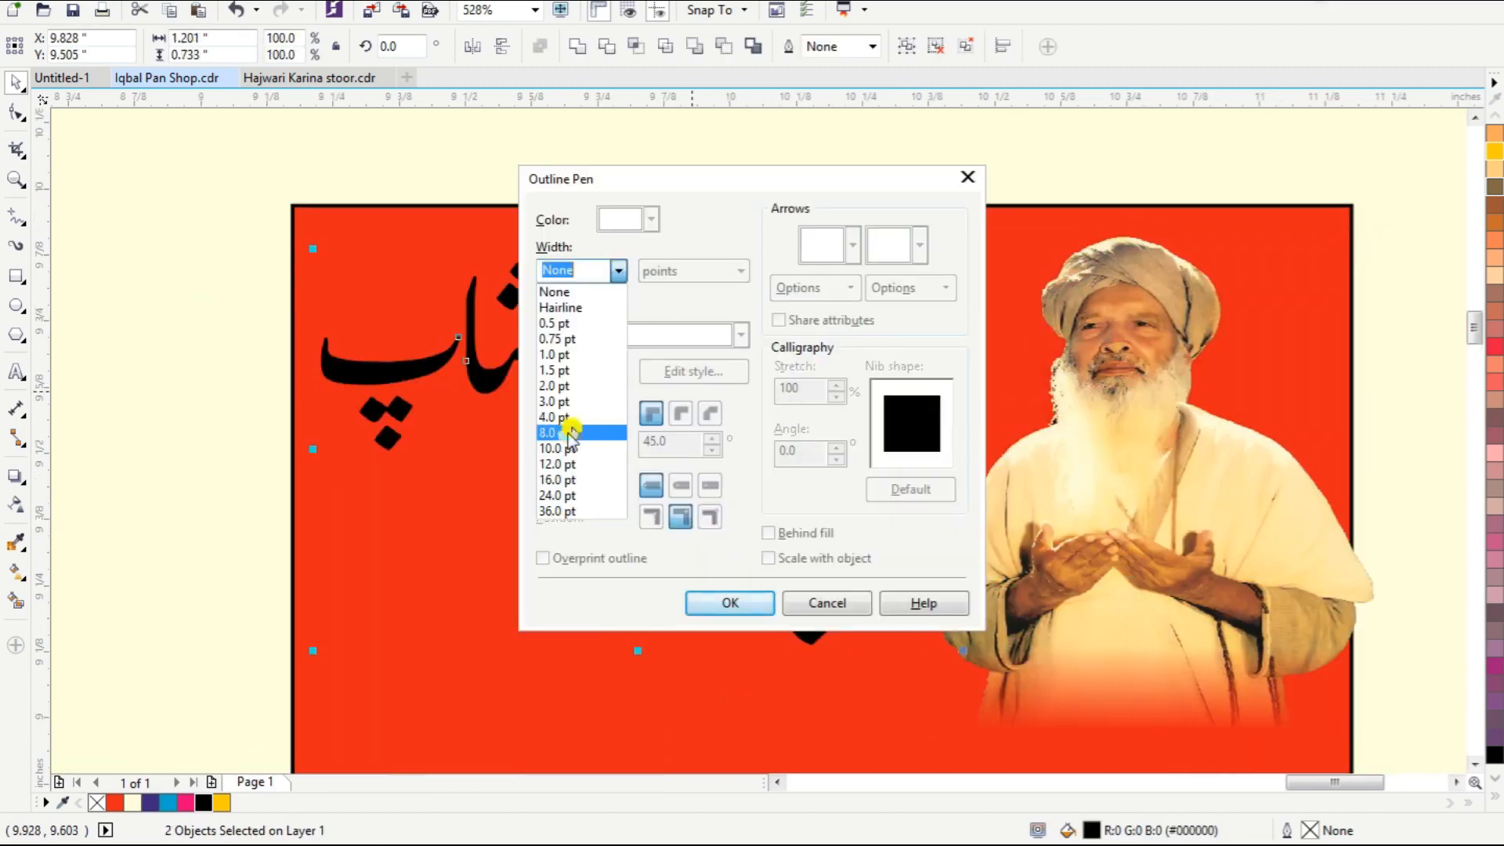
pyautogui.click(563, 417)
pyautogui.click(683, 602)
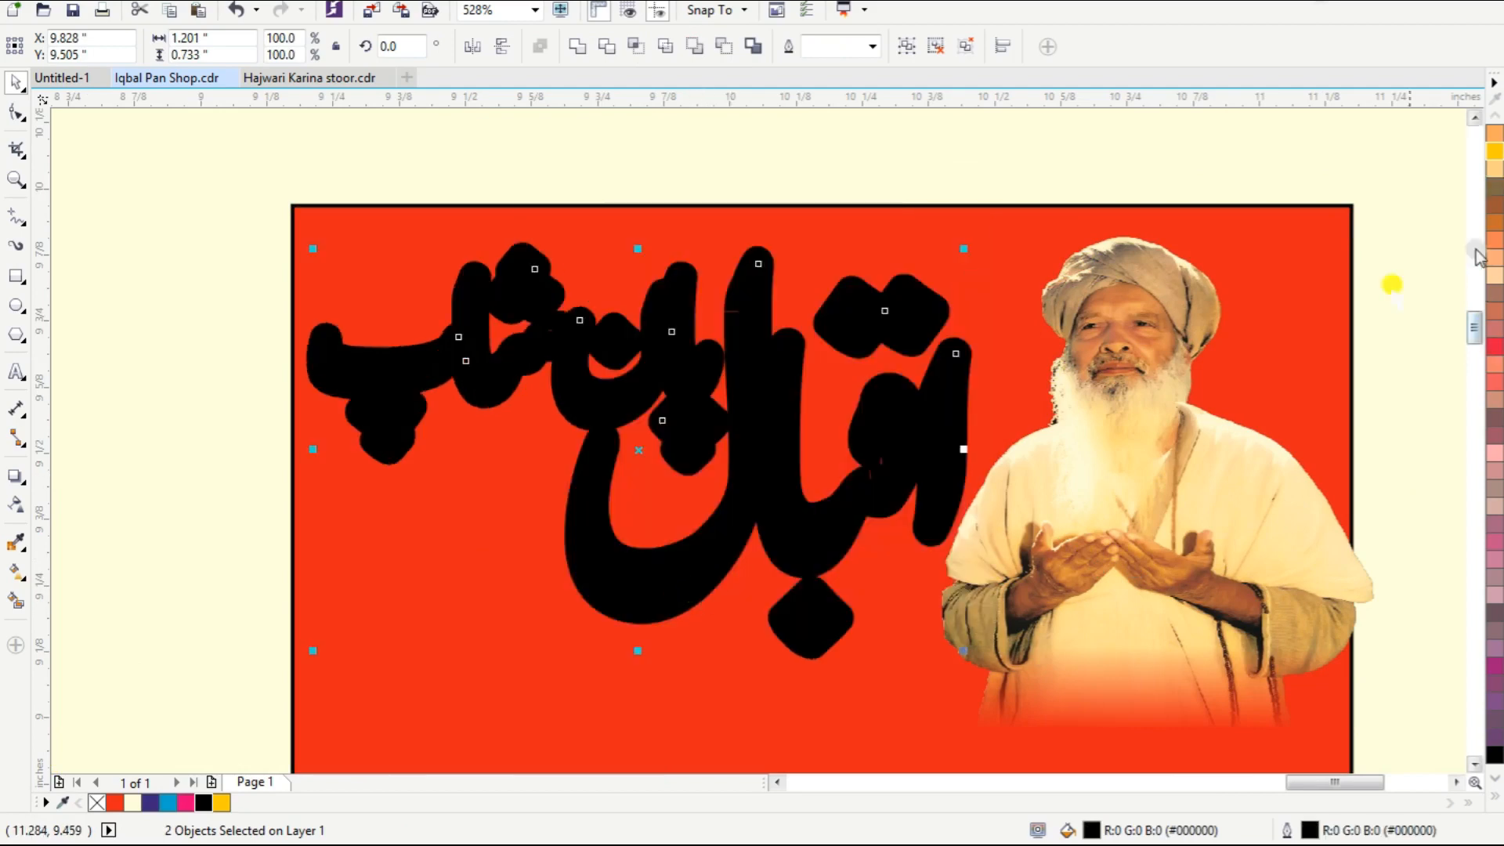
# Colour the shop name's outline White and its fill Blue, and weld the lettering into one curve.
pyautogui.rightClick(134, 802)
pyautogui.click(149, 802)
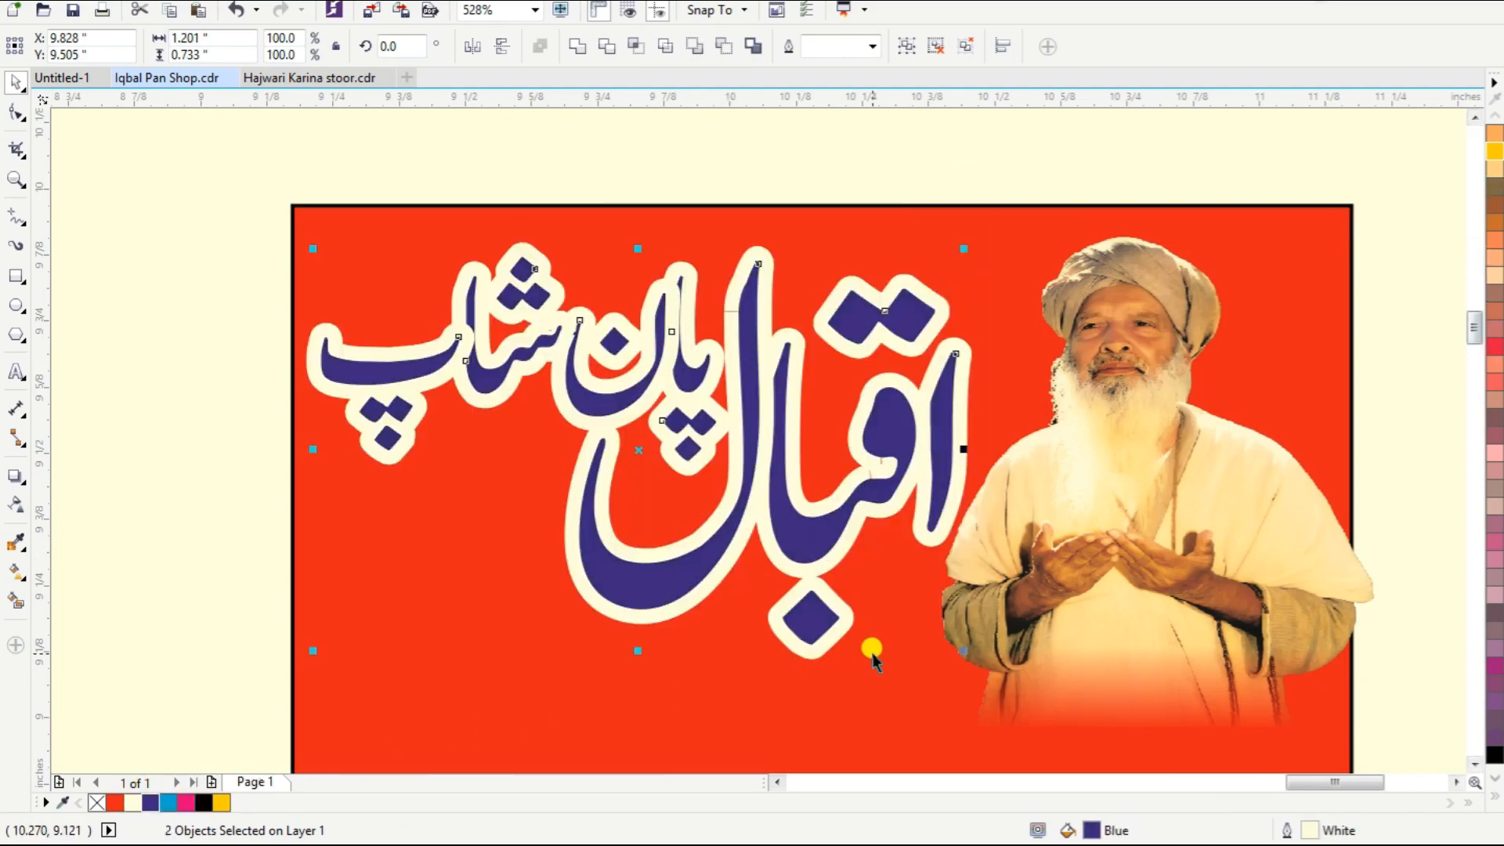
pyautogui.click(574, 46)
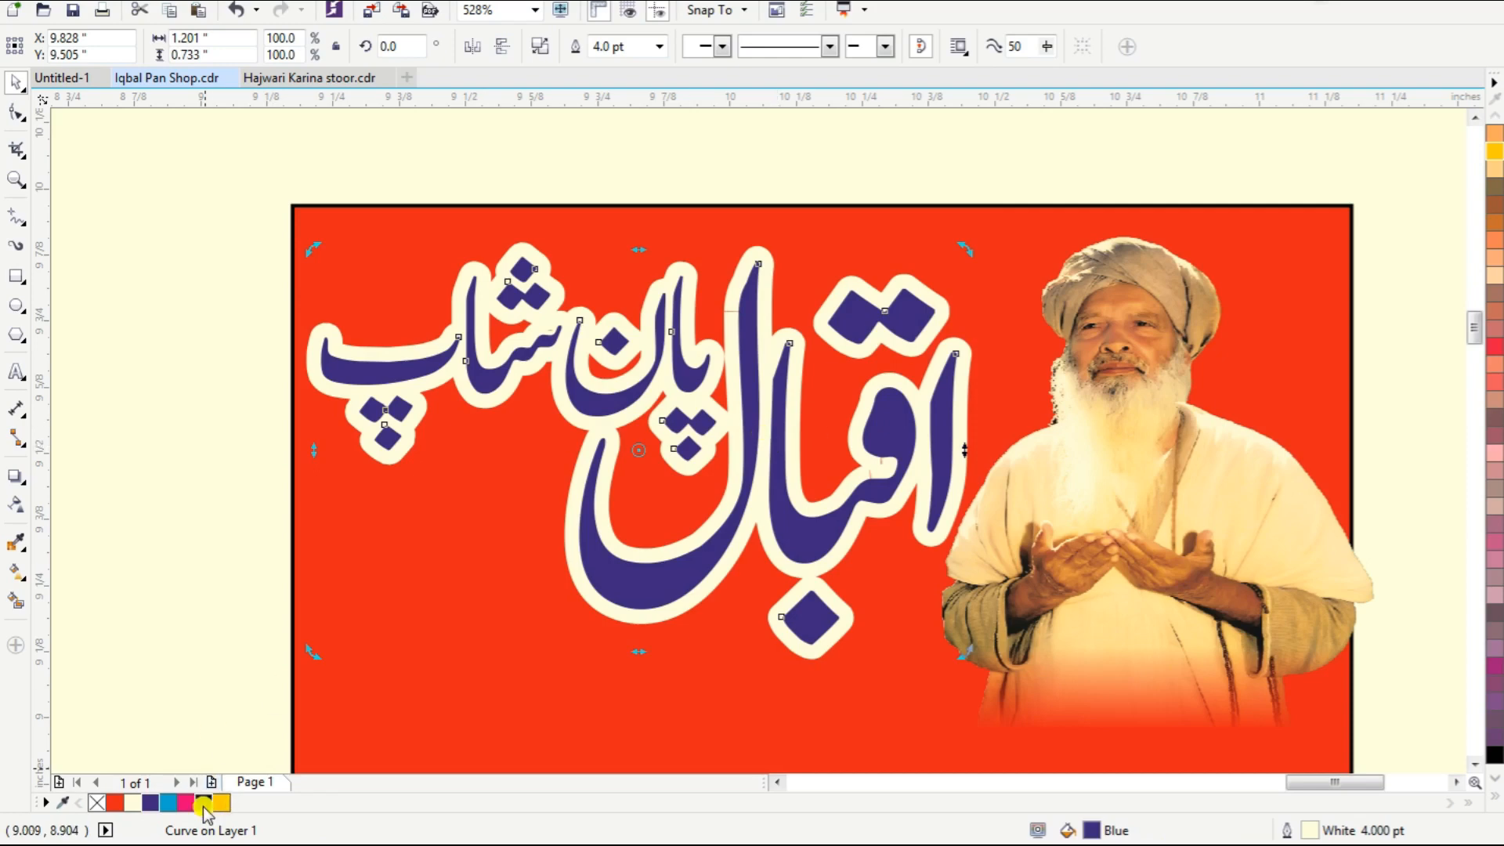
# Back the shop name with a 6 pt black outline, put a 4 pt White-outlined copy on top, and group both.
pyautogui.press('F12')
pyautogui.doubleClick(566, 270)
pyautogui.write('6')
pyautogui.press('Return')
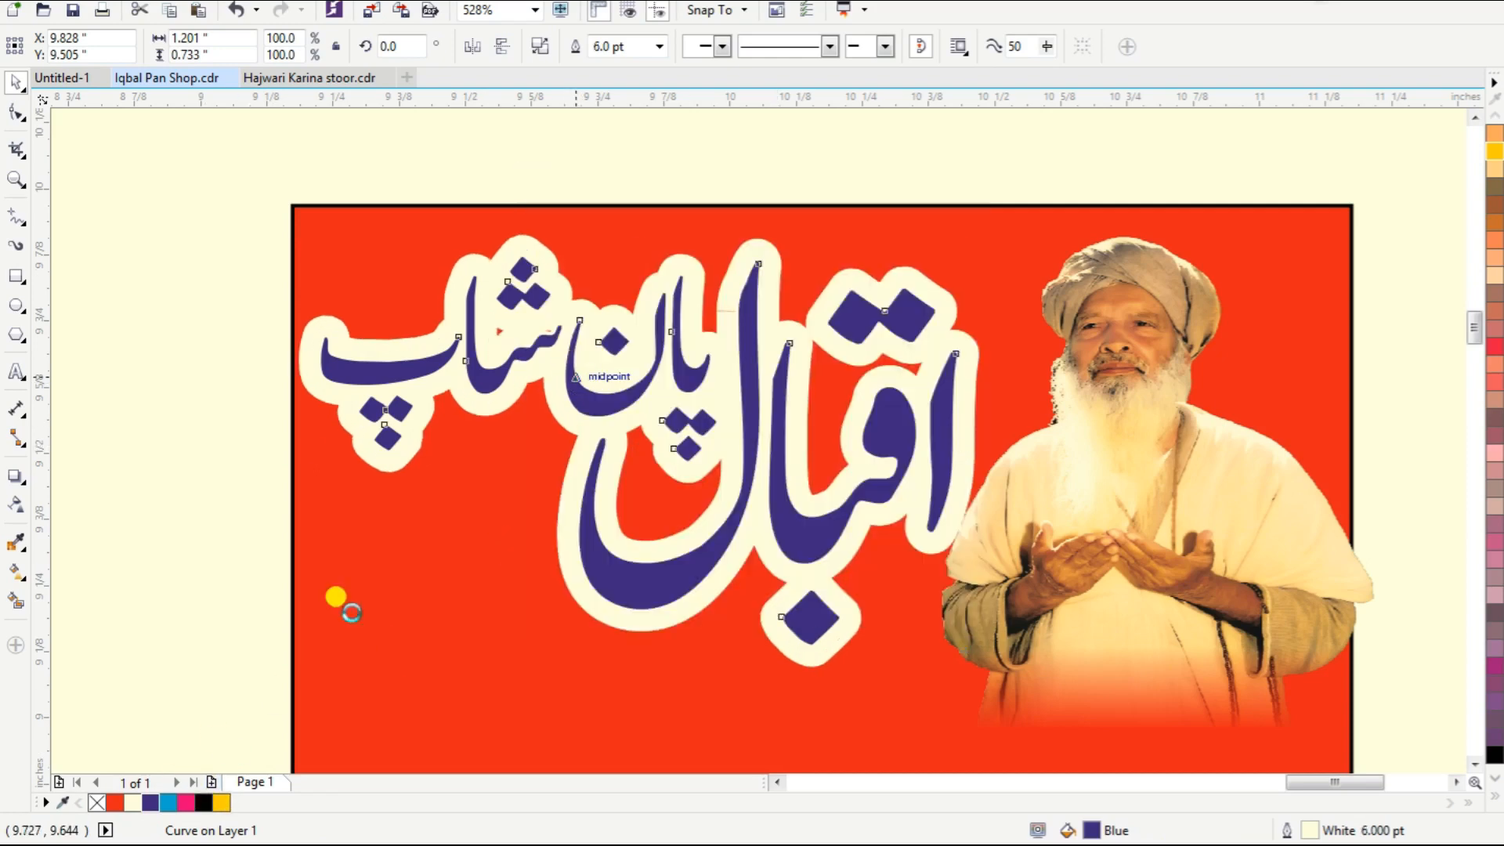
pyautogui.press('F12')
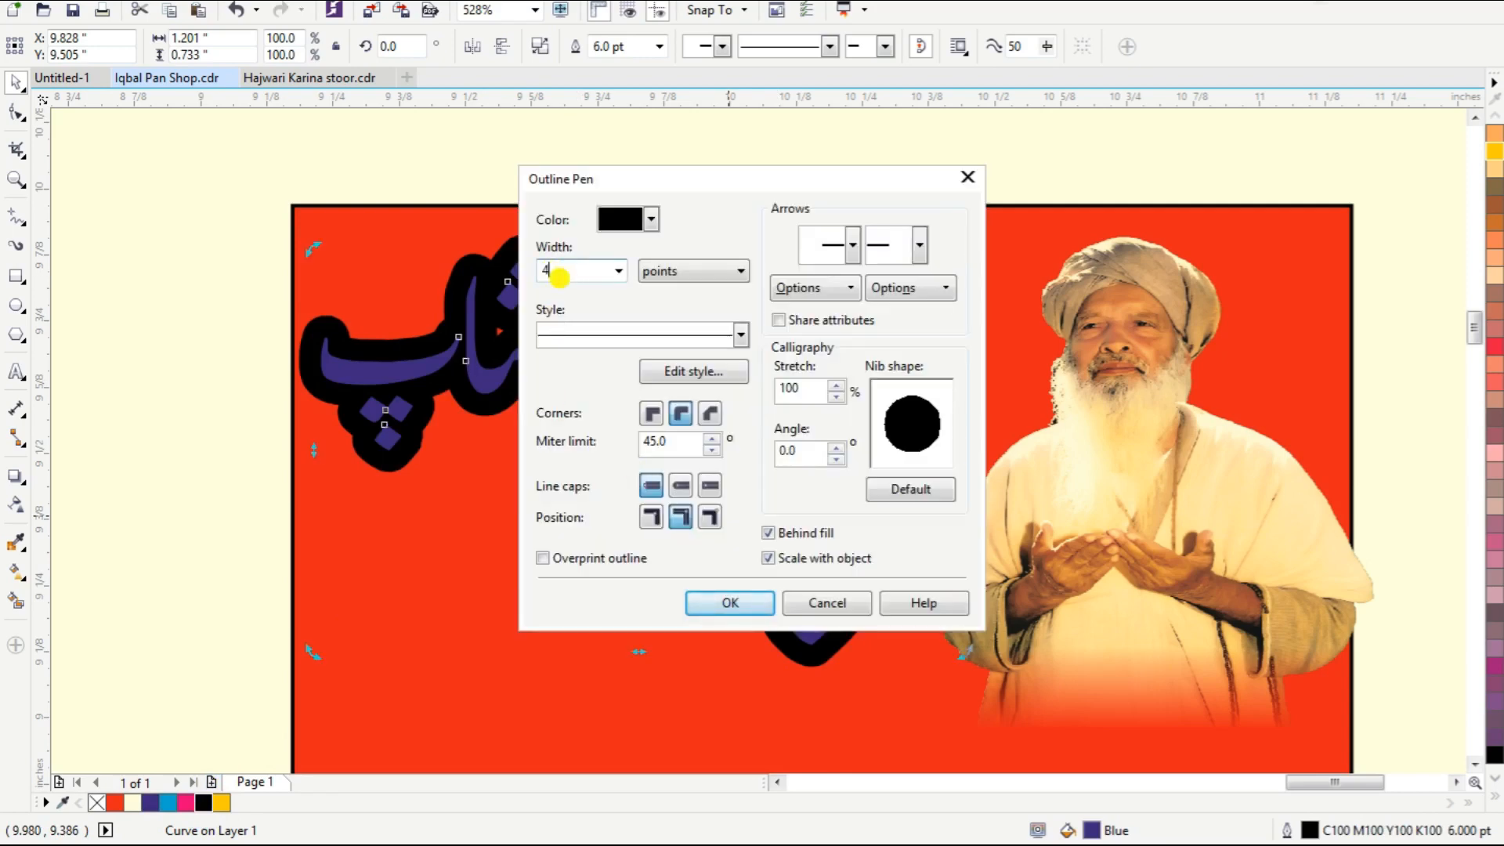
pyautogui.press('Return')
pyautogui.rightClick(133, 802)
pyautogui.moveTo(252, 171); pyautogui.dragTo(1042, 725)
pyautogui.hotkey('ctrl', 'g')
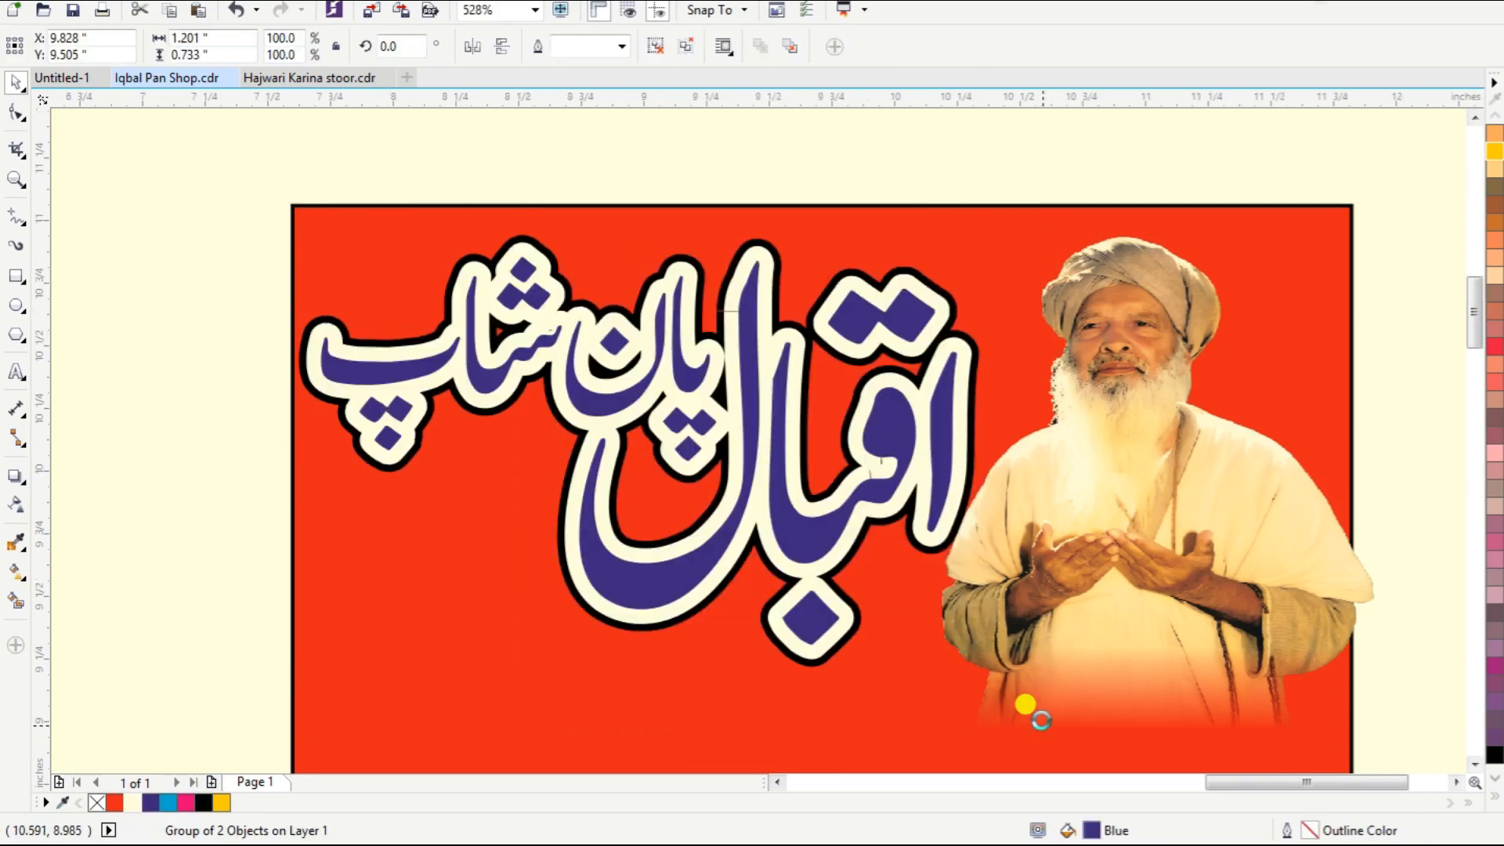
# Group the yellow names box and fit it, reduced in size, into the portrait panel's lower-right corner.
pyautogui.scroll(-2, 1043, 725)
pyautogui.moveTo(1139, 235); pyautogui.dragTo(1406, 706)
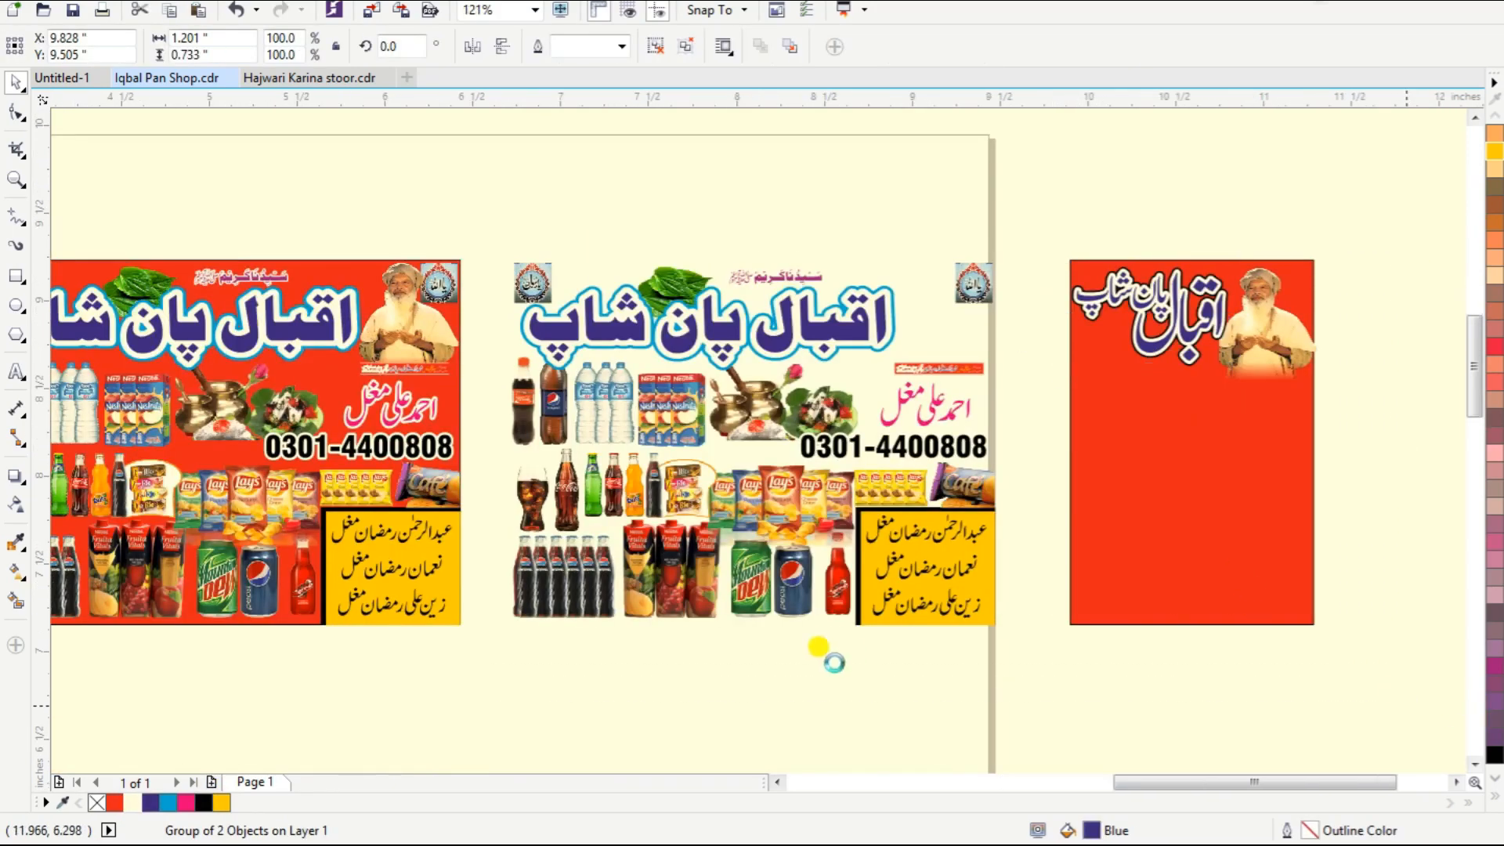
pyautogui.moveTo(902, 756); pyautogui.dragTo(612, 466)
pyautogui.hotkey('ctrl', 'g')
pyautogui.keyDown('shift'); pyautogui.click(1131, 608); pyautogui.keyUp('shift')
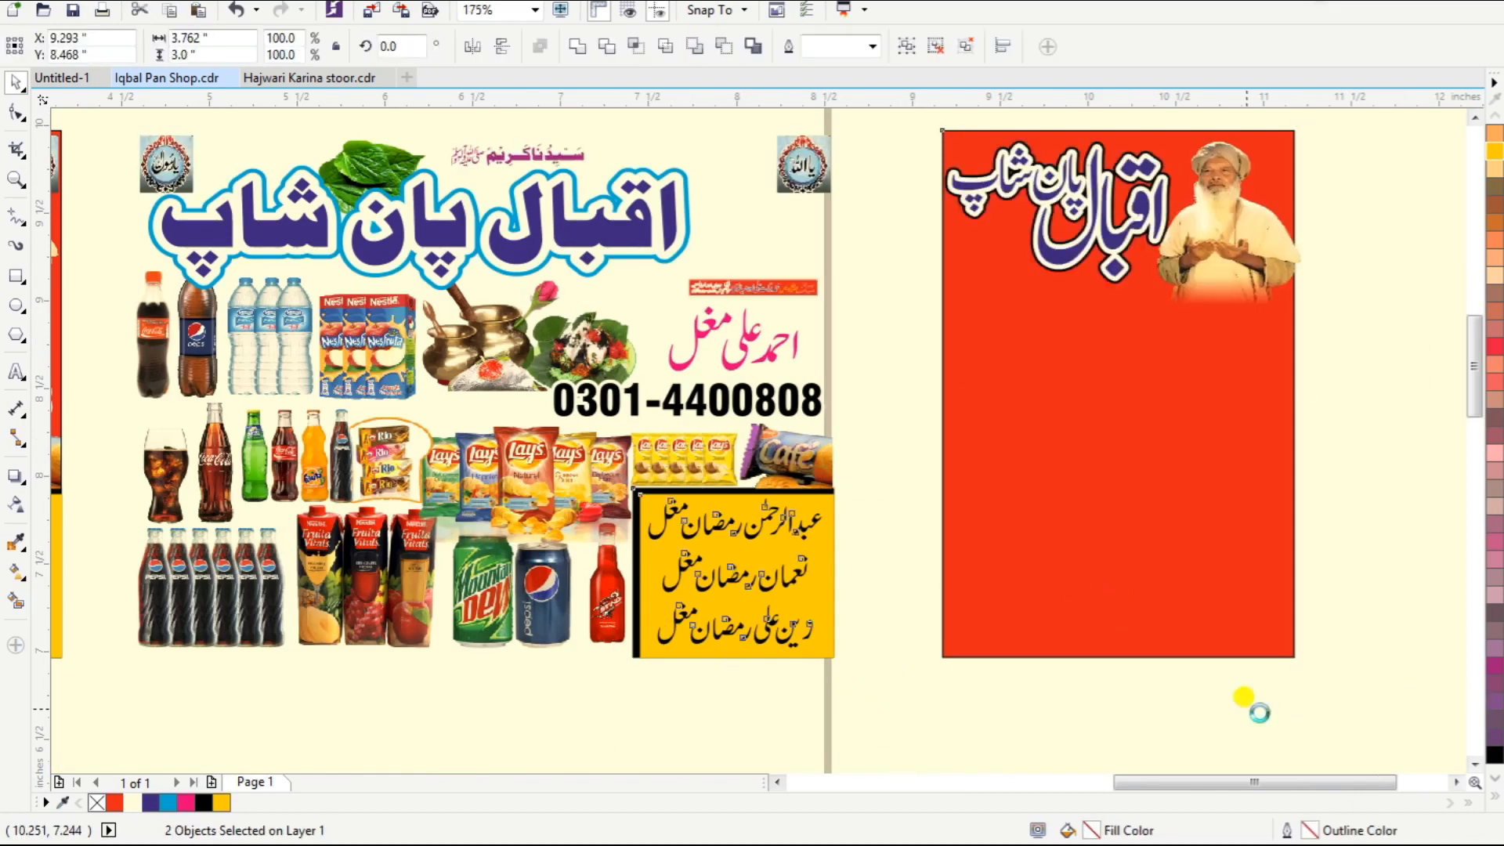
pyautogui.press('r')
pyautogui.click(1232, 607)
pyautogui.moveTo(1084, 480); pyautogui.dragTo(1142, 530)
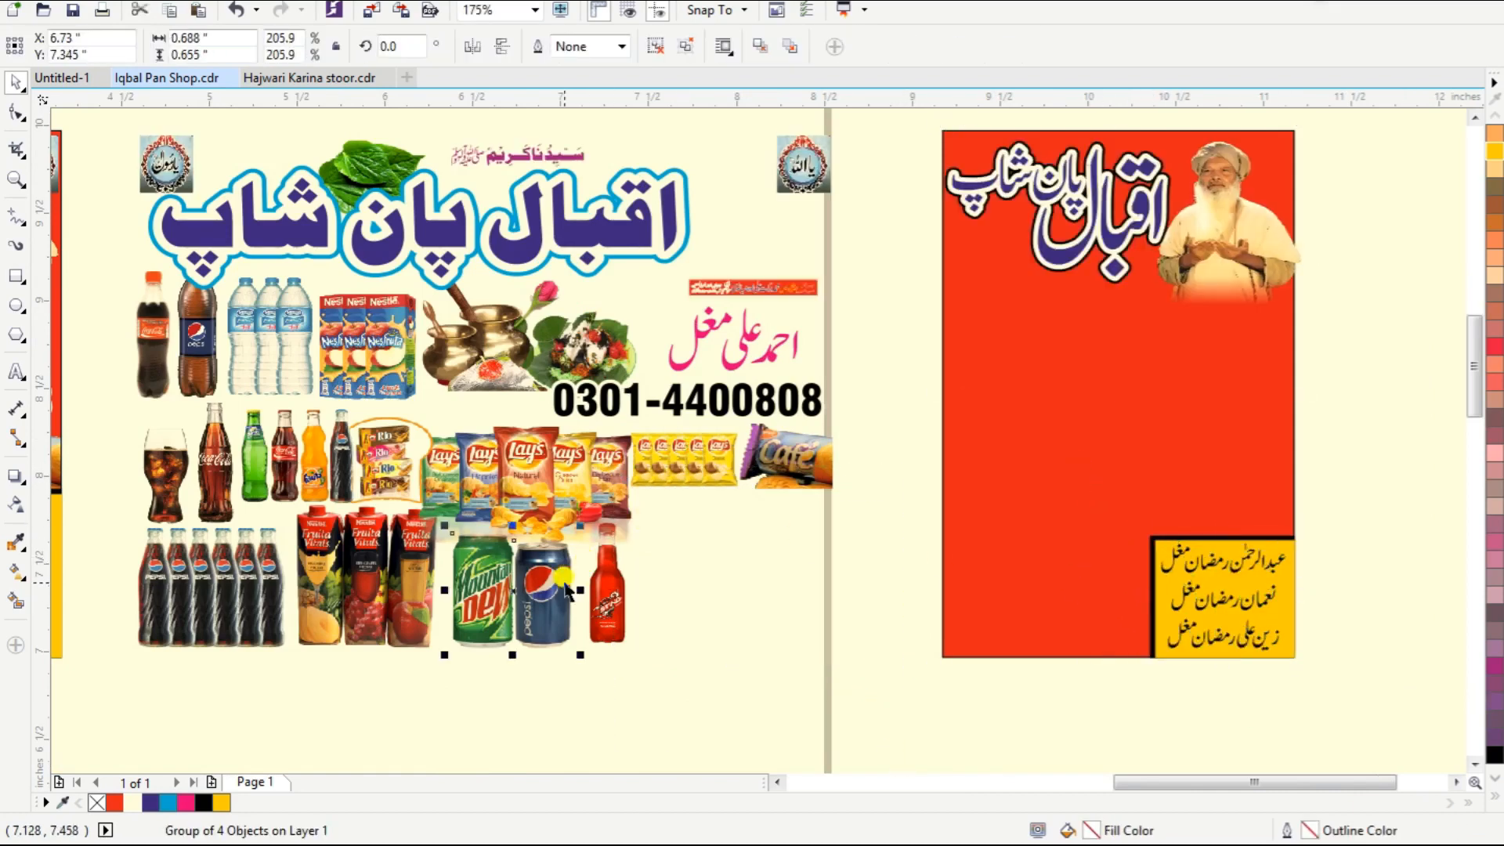
# Group the bottom row of drinks, align it to the panel's lower-left corner, and shrink it to fit beside the yellow box.
pyautogui.moveTo(722, 712); pyautogui.dragTo(91, 477)
pyautogui.hotkey('ctrl', 'g')
pyautogui.keyDown('shift'); pyautogui.click(973, 612); pyautogui.keyUp('shift')
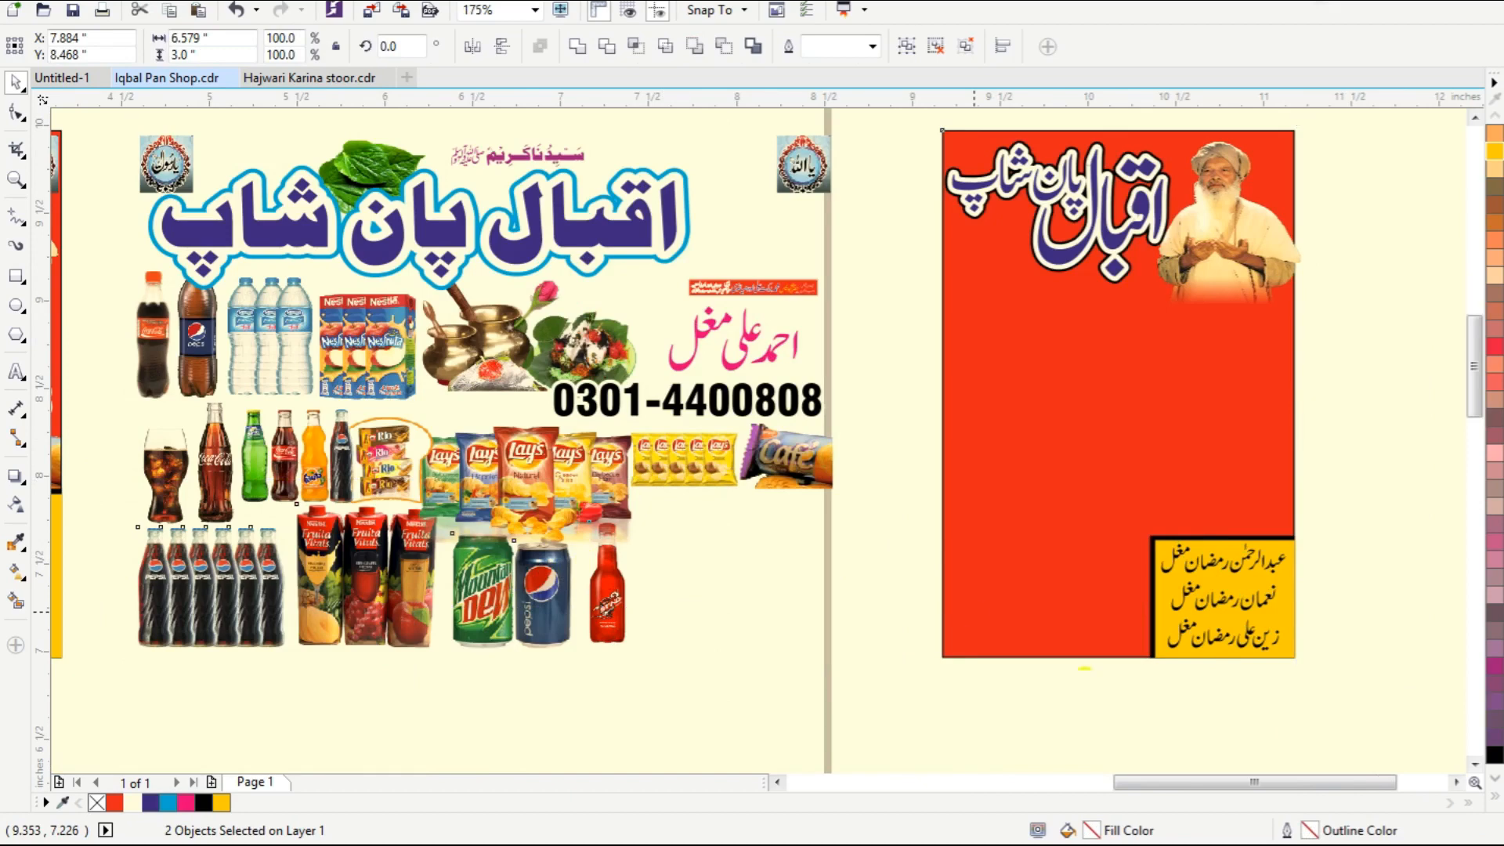
pyautogui.press('b')
pyautogui.press('l')
pyautogui.click(1316, 591)
pyautogui.click(1340, 595)
pyautogui.moveTo(1438, 506); pyautogui.dragTo(1155, 545)
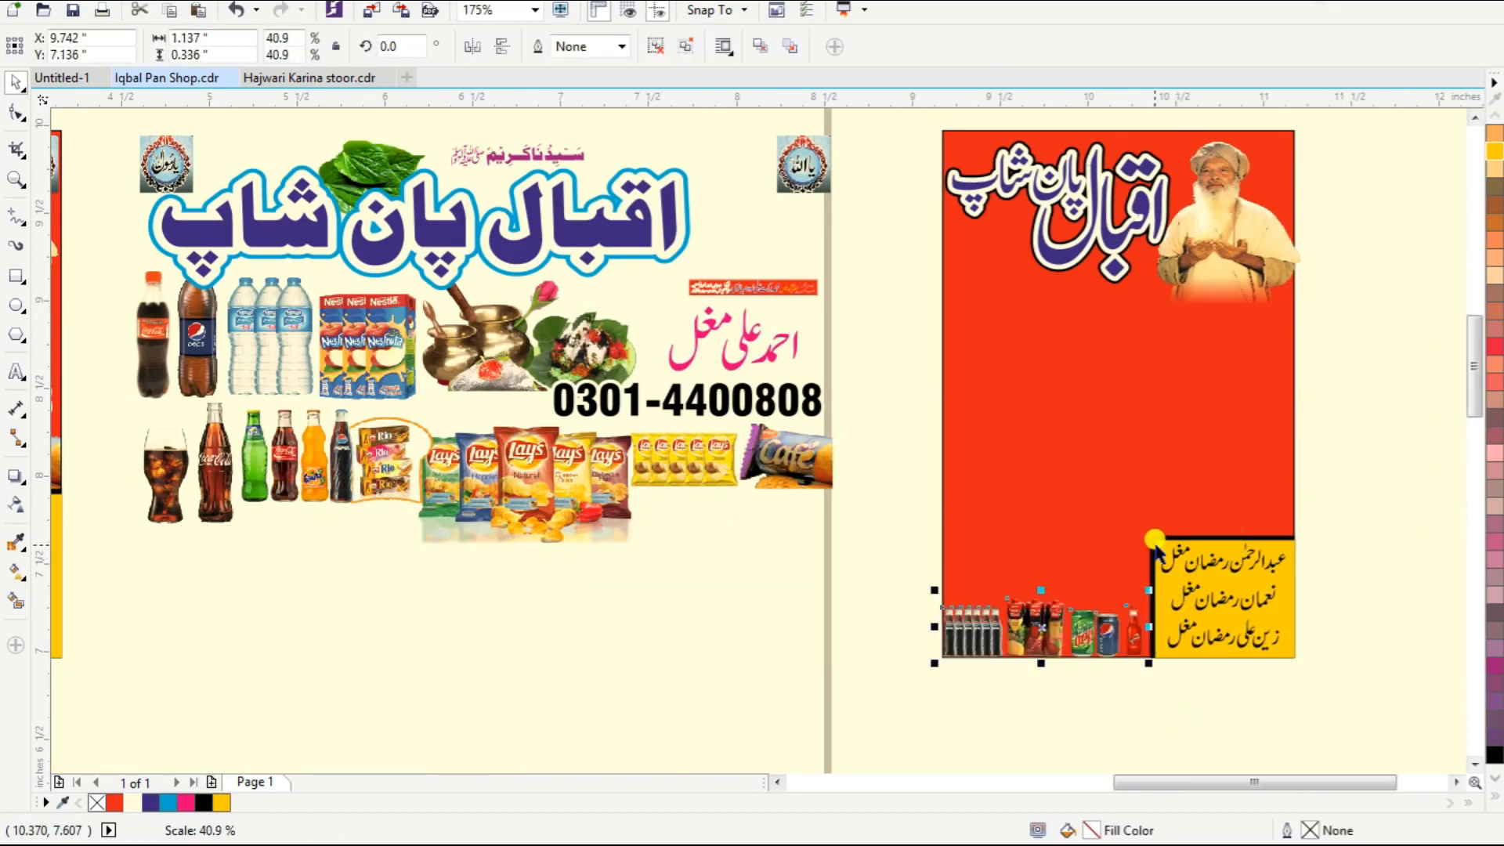
# Ungroup the drinks row, then group the two cans with the Sting bottle and move them above the row.
pyautogui.press('F2')
pyautogui.moveTo(873, 539); pyautogui.dragTo(1256, 703)
pyautogui.hotkey('ctrl', 'u')
pyautogui.click(1094, 649)
pyautogui.moveTo(1090, 647); pyautogui.dragTo(728, 327)
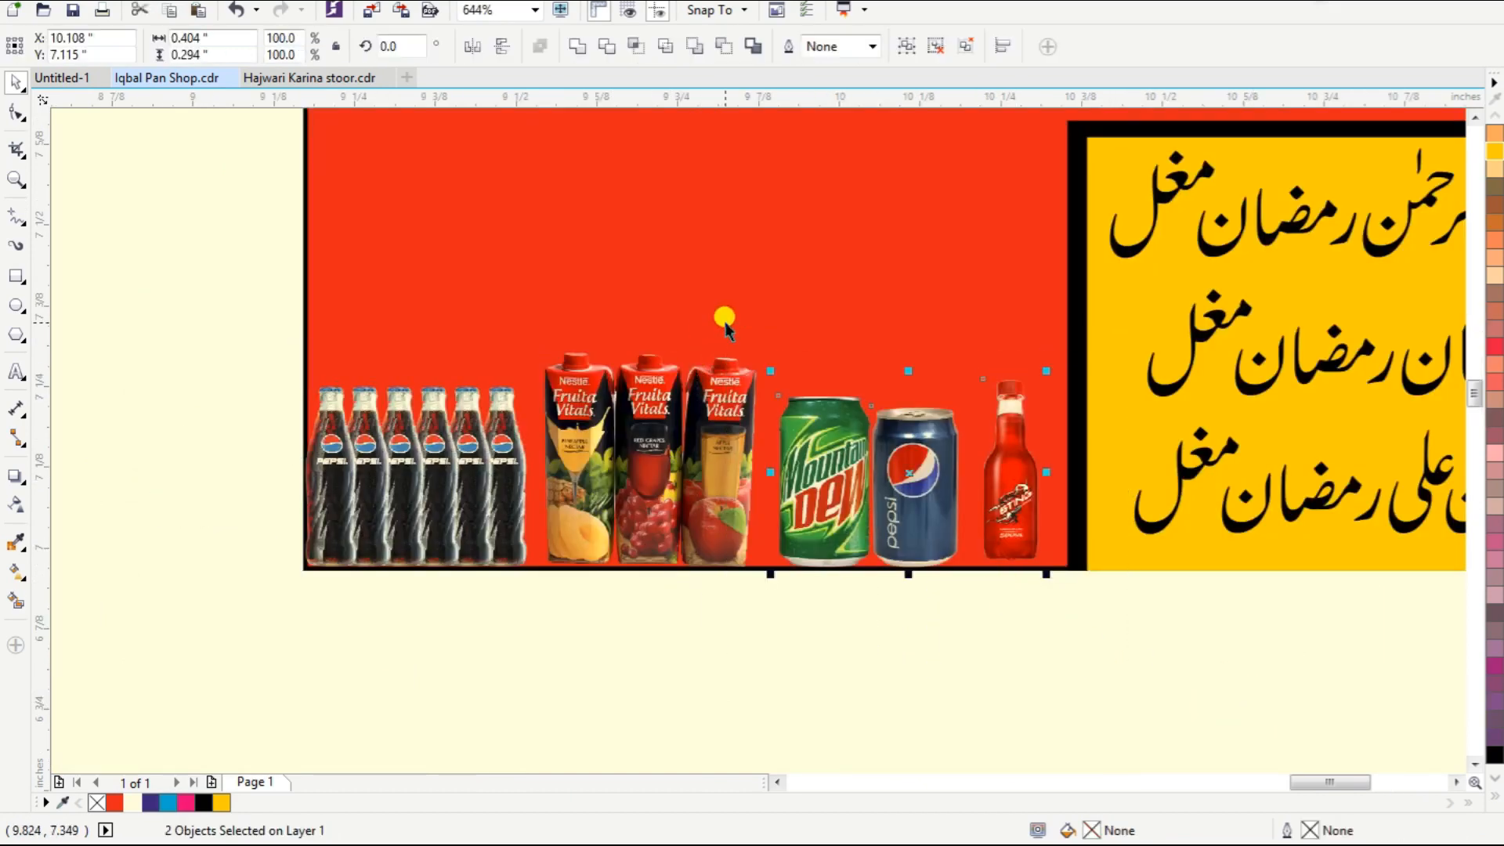
pyautogui.hotkey('ctrl', 'g')
pyautogui.moveTo(836, 468); pyautogui.dragTo(476, 251)
# Group the Pepsi bottles with the juice packs, centre them with the cans, and enlarge the whole set to about 1.114 by 1.005 inches.
pyautogui.click(442, 492)
pyautogui.keyDown('shift'); pyautogui.click(577, 493); pyautogui.keyUp('shift')
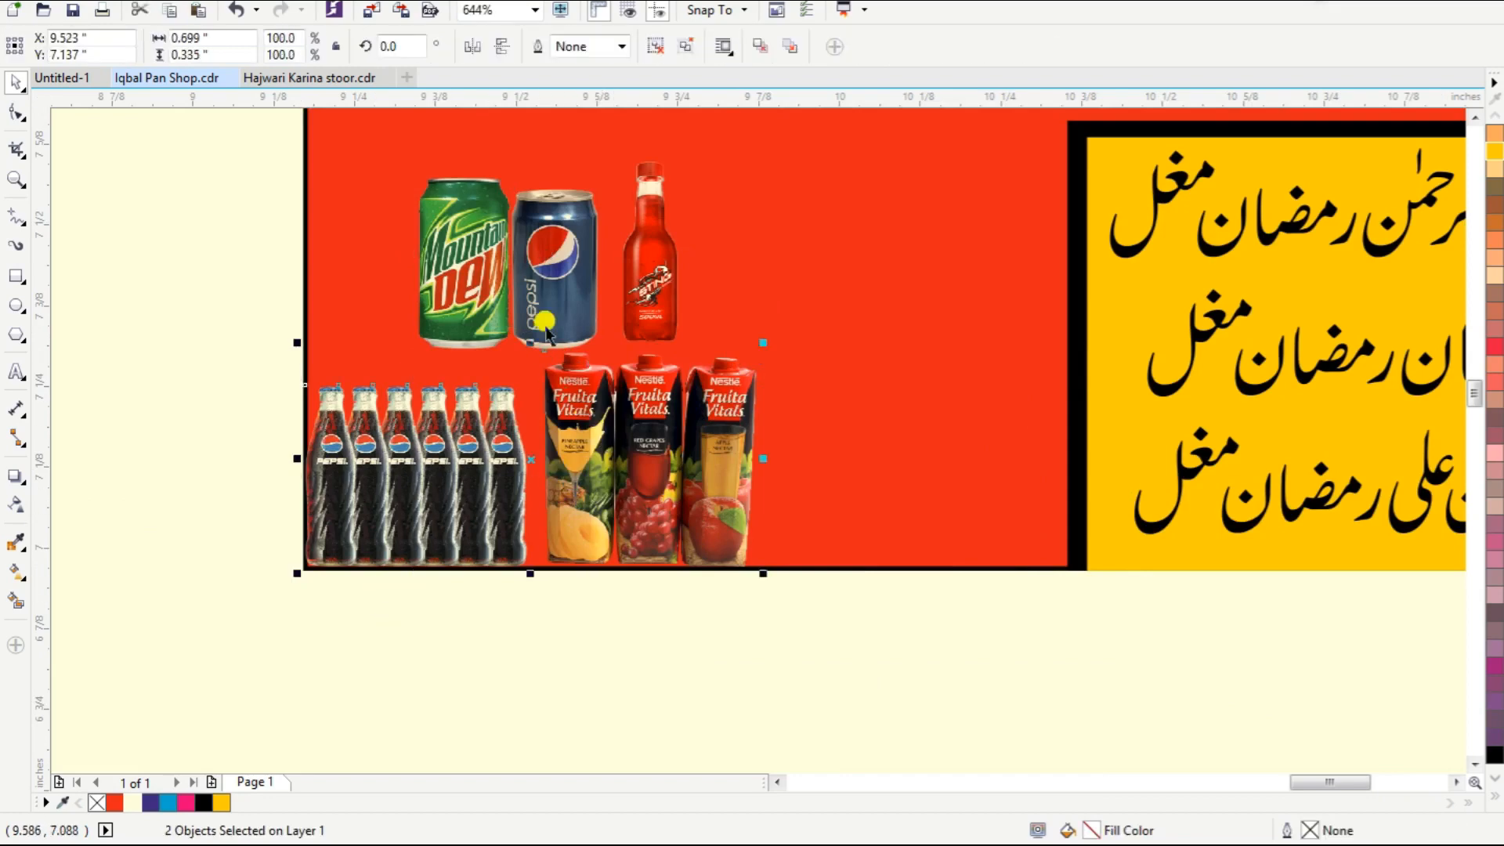
pyautogui.hotkey('ctrl', 'g')
pyautogui.keyDown('shift'); pyautogui.click(546, 327); pyautogui.keyUp('shift')
pyautogui.press('c')
pyautogui.scroll(-3, 732, 421)
pyautogui.moveTo(753, 291); pyautogui.dragTo(880, 175)
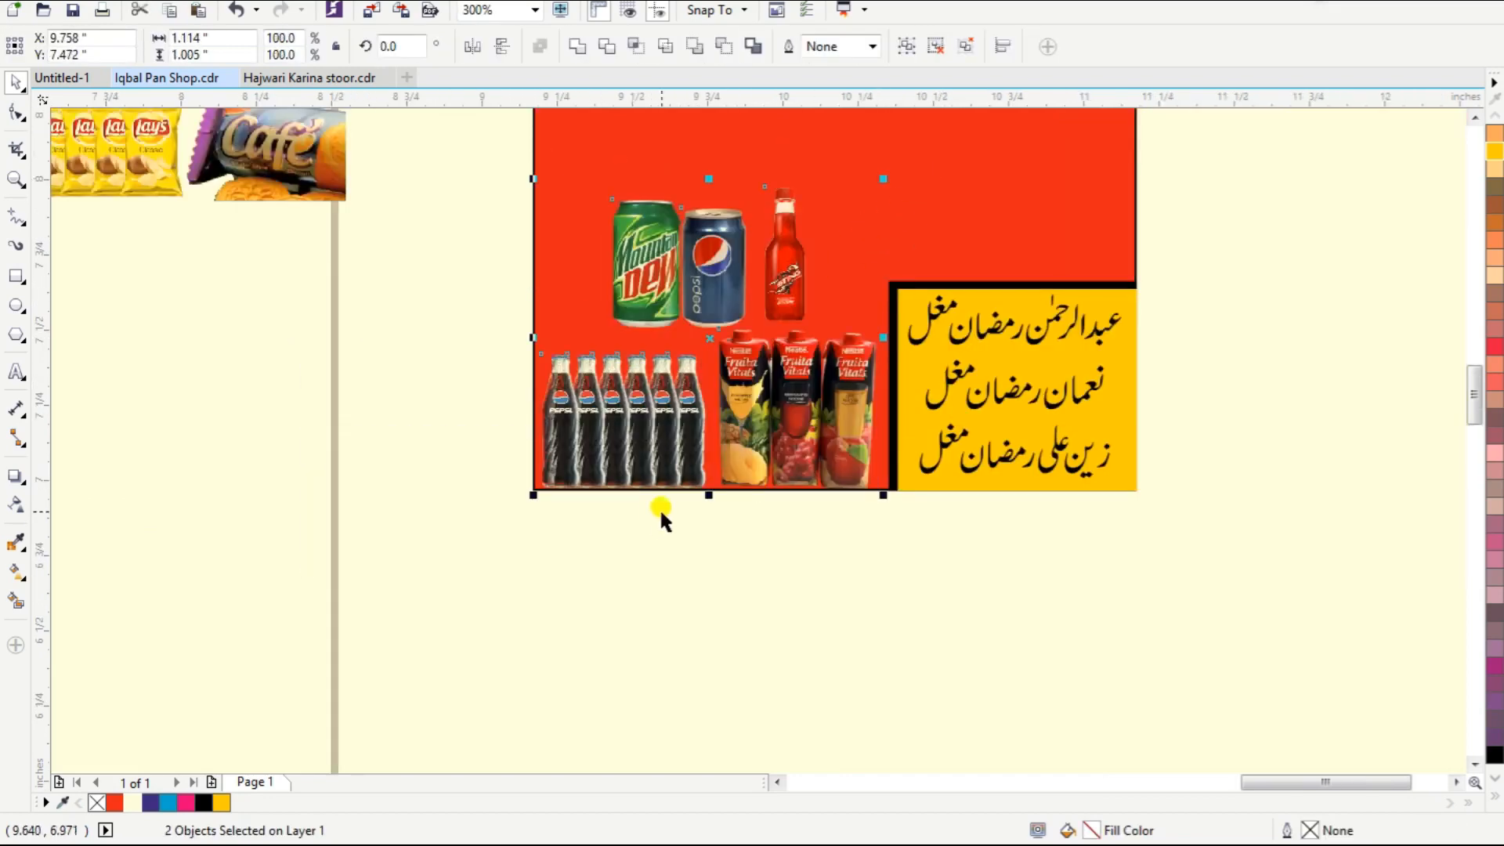
pyautogui.click(644, 520)
# Place the small dedication strip beneath the man's picture and the owner's name and phone number group beneath the shop name.
pyautogui.scroll(-3, 644, 520)
pyautogui.scroll(-1, 966, 416)
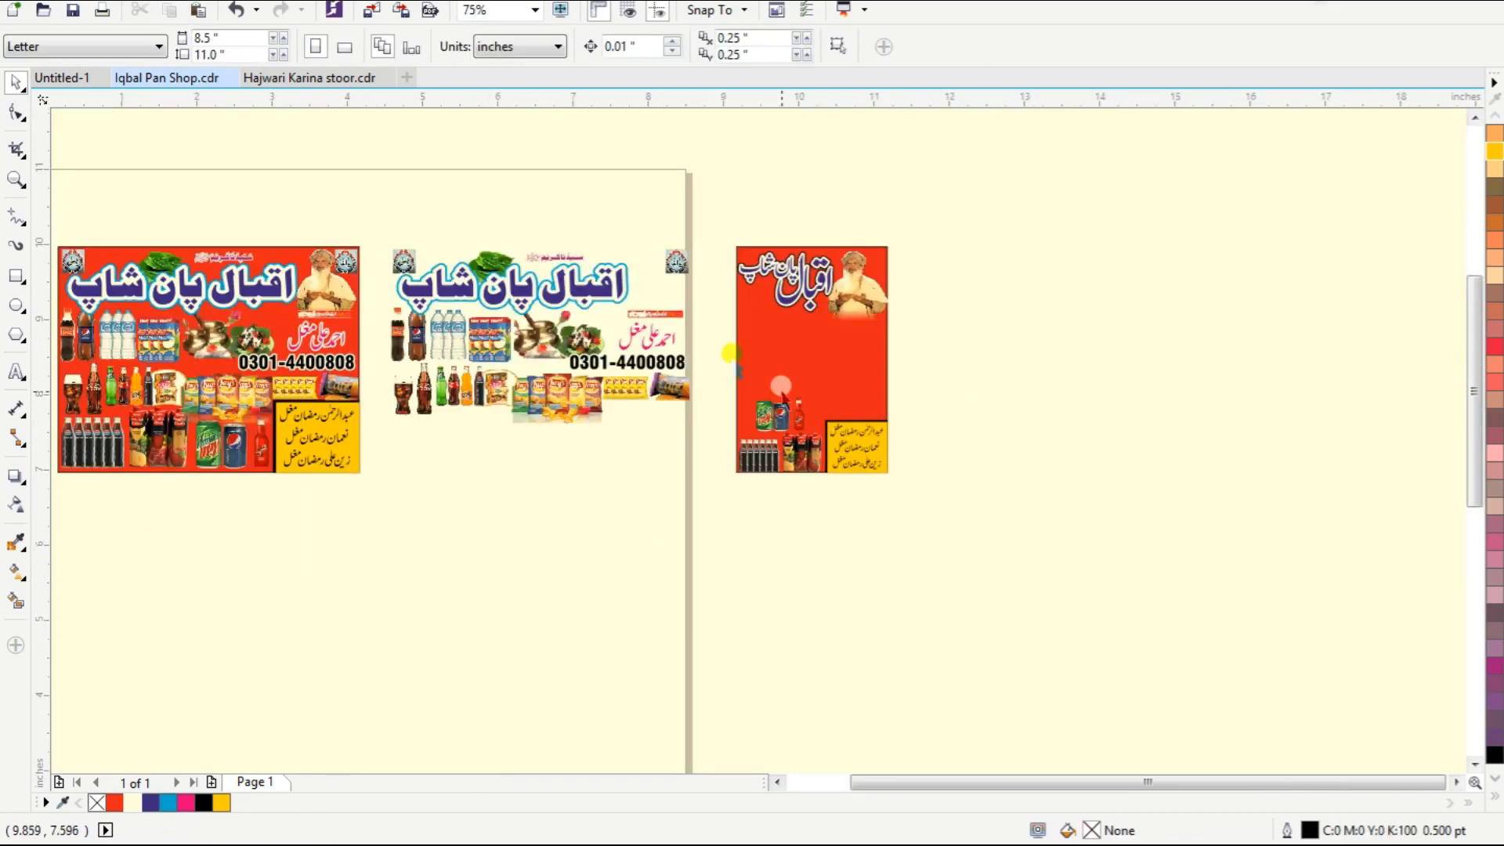
pyautogui.scroll(3, 589, 305)
pyautogui.click(1226, 325)
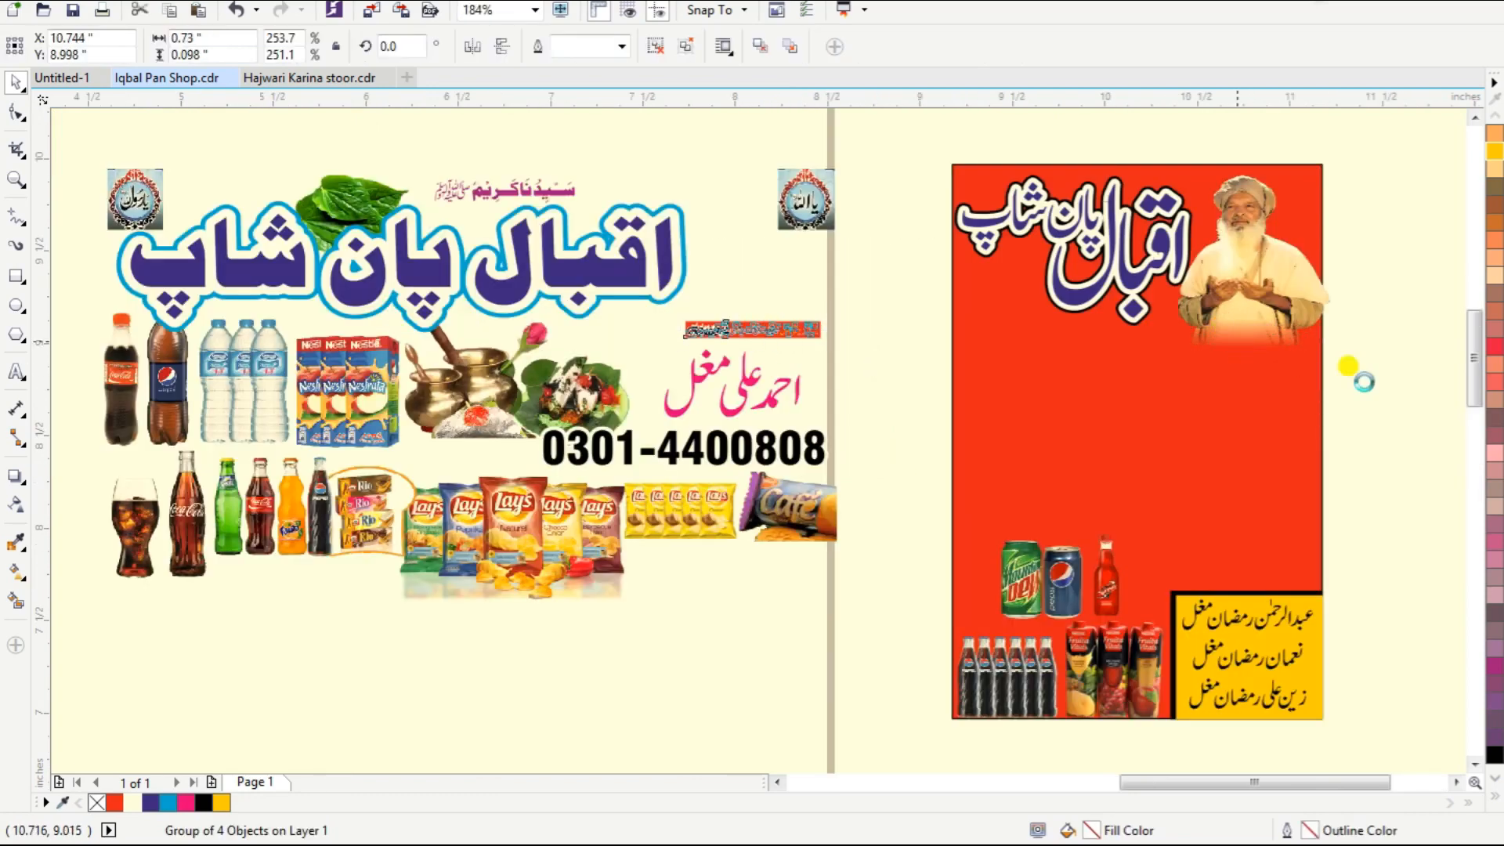
pyautogui.moveTo(766, 398); pyautogui.dragTo(1132, 363)
pyautogui.moveTo(893, 425); pyautogui.dragTo(1003, 391)
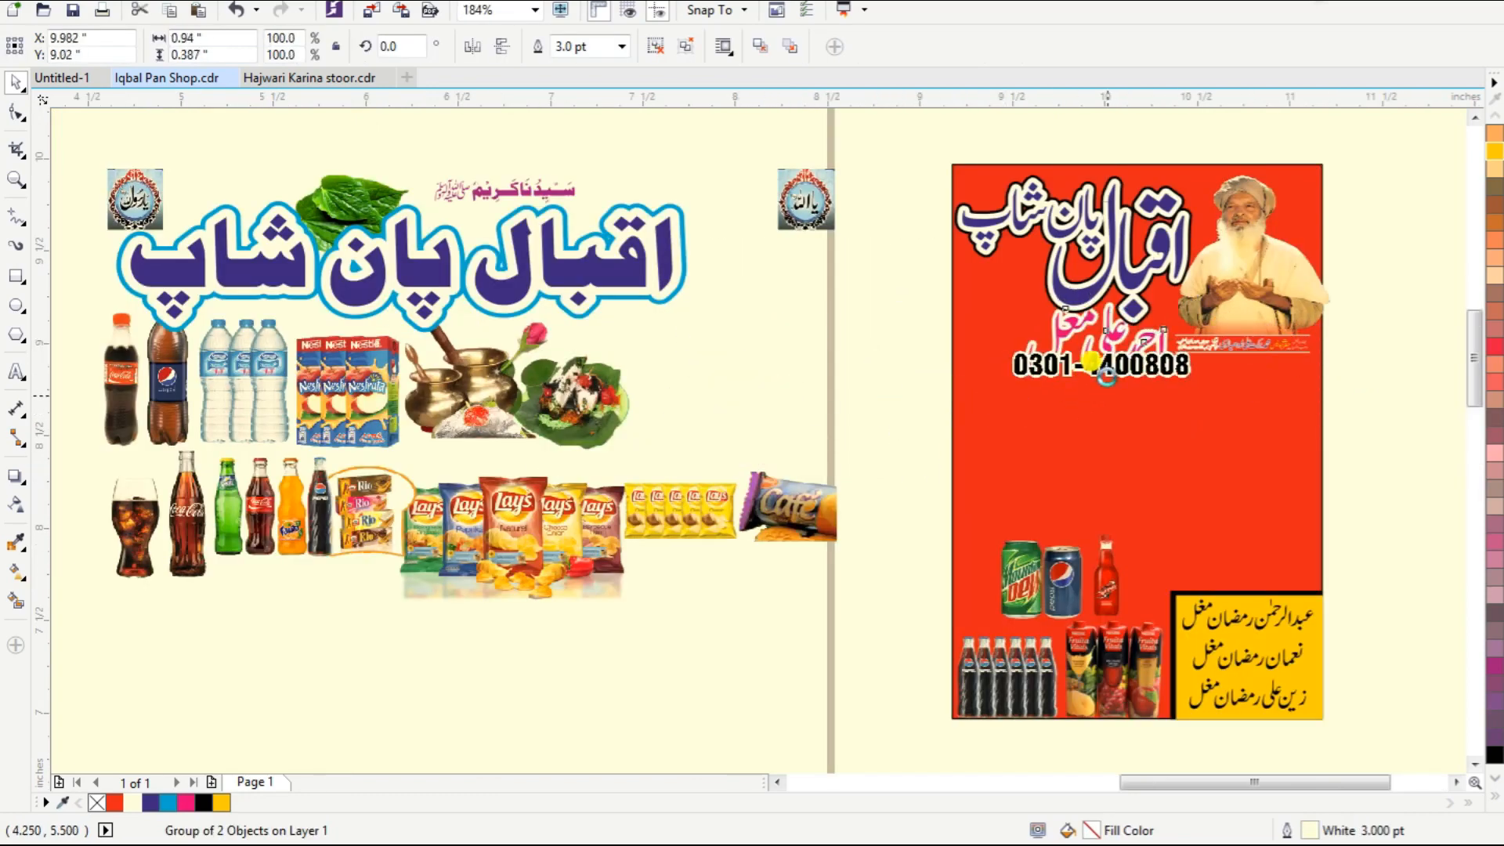
pyautogui.scroll(4, 1104, 374)
pyautogui.moveTo(832, 443); pyautogui.dragTo(834, 523)
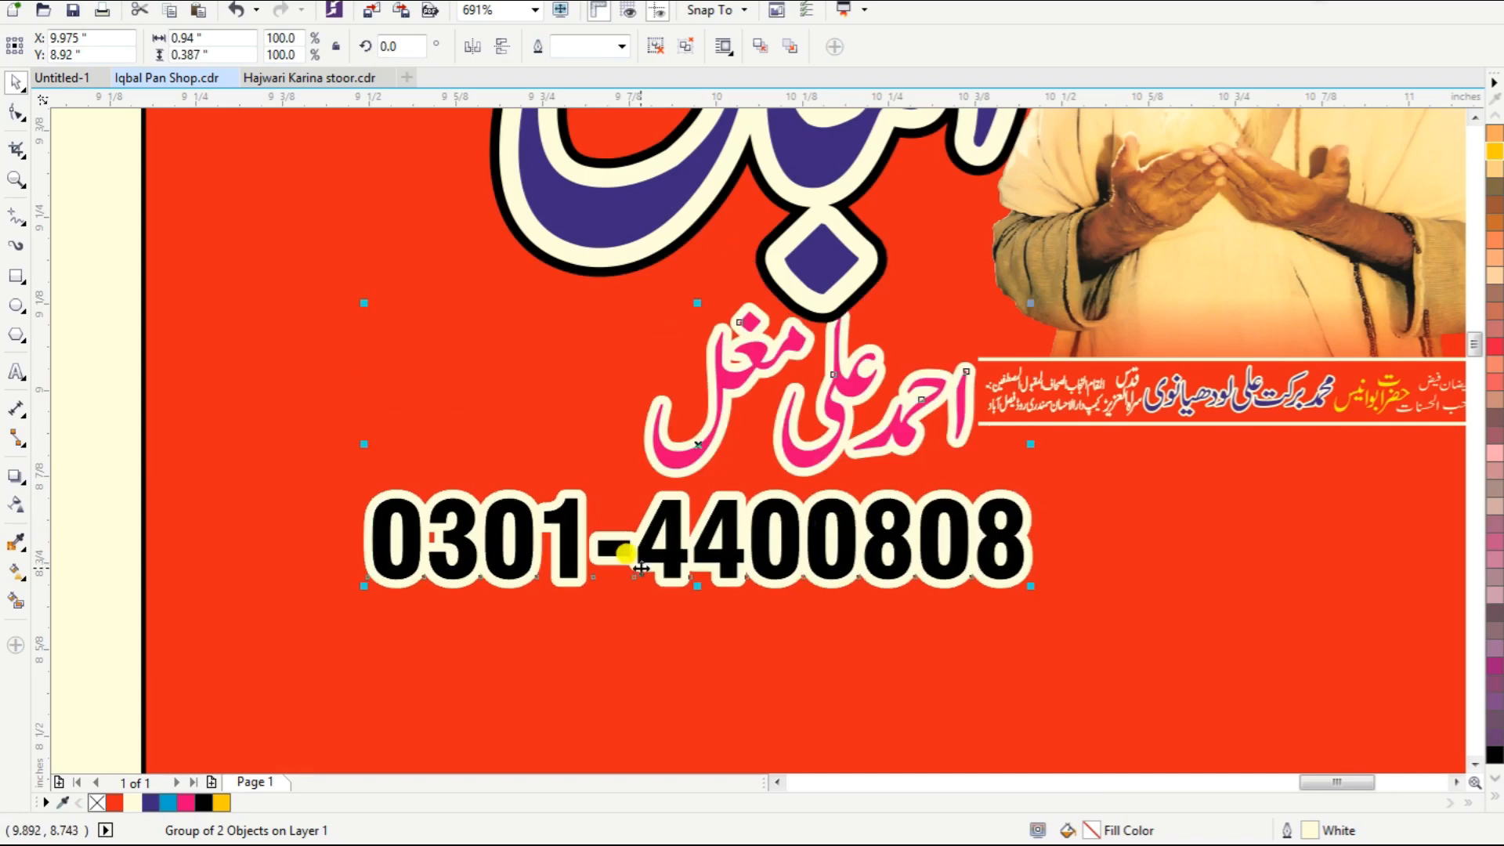
# Ungroup the contact details and split the phone number at its hyphen into two centred lines without the hyphen.
pyautogui.hotkey('ctrl', 'u')
pyautogui.doubleClick(641, 564)
pyautogui.press('BackSpace')
pyautogui.press('Return')
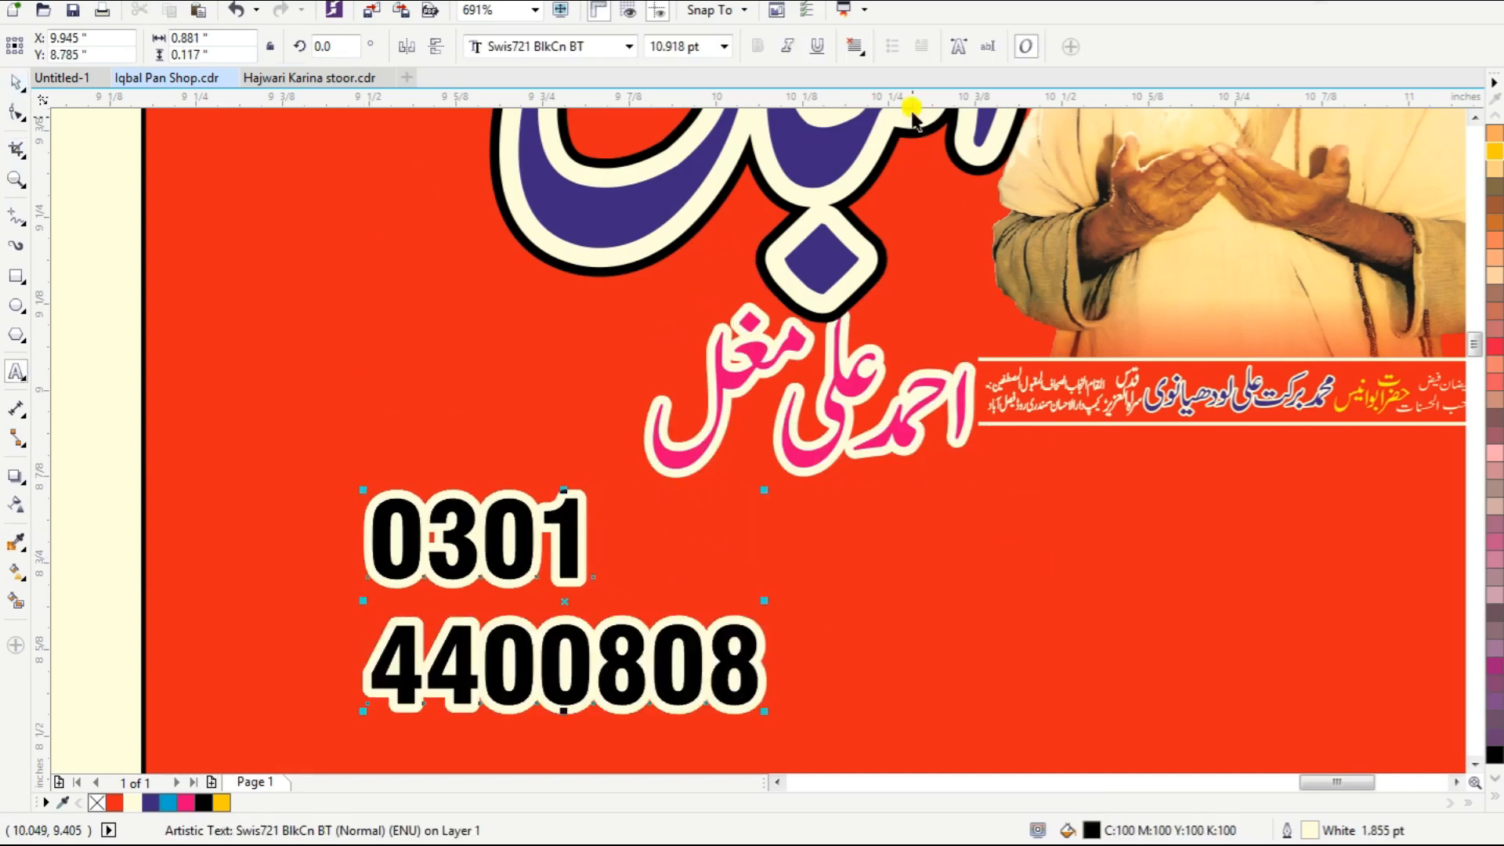
pyautogui.click(892, 49)
pyautogui.click(908, 110)
# Move the phone number to the left of the owner's name, adjust its line spacing, and lower the name to its second line.
pyautogui.moveTo(607, 576); pyautogui.dragTo(434, 390)
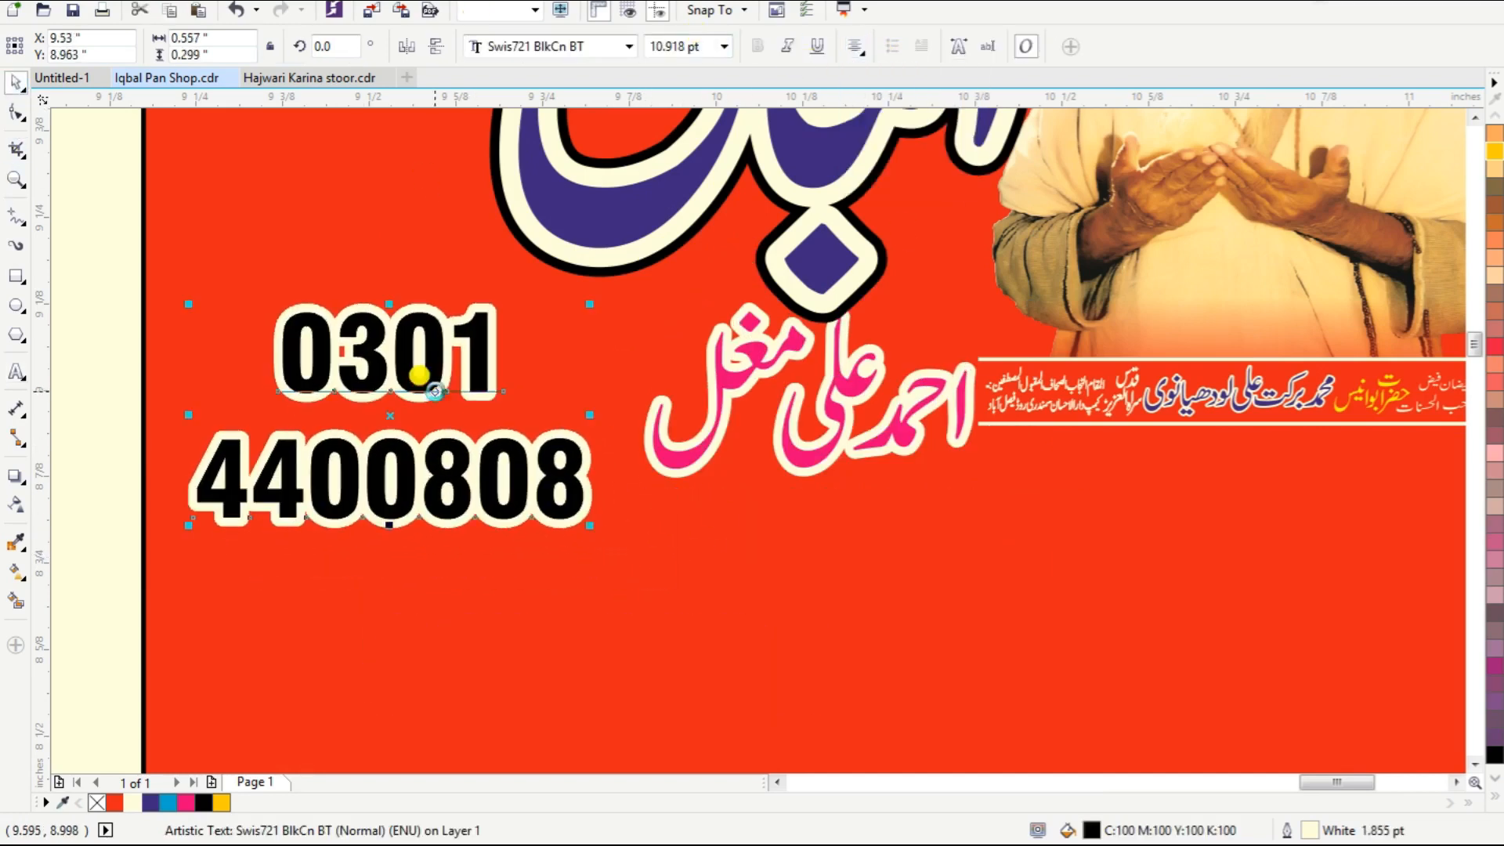
pyautogui.press('F10')
pyautogui.moveTo(590, 526); pyautogui.dragTo(621, 514)
pyautogui.press('space')
pyautogui.click(681, 396)
pyautogui.moveTo(681, 396); pyautogui.dragTo(737, 514)
pyautogui.keyDown('shift'); pyautogui.click(640, 518); pyautogui.keyUp('shift')
pyautogui.scroll(-2, 748, 406)
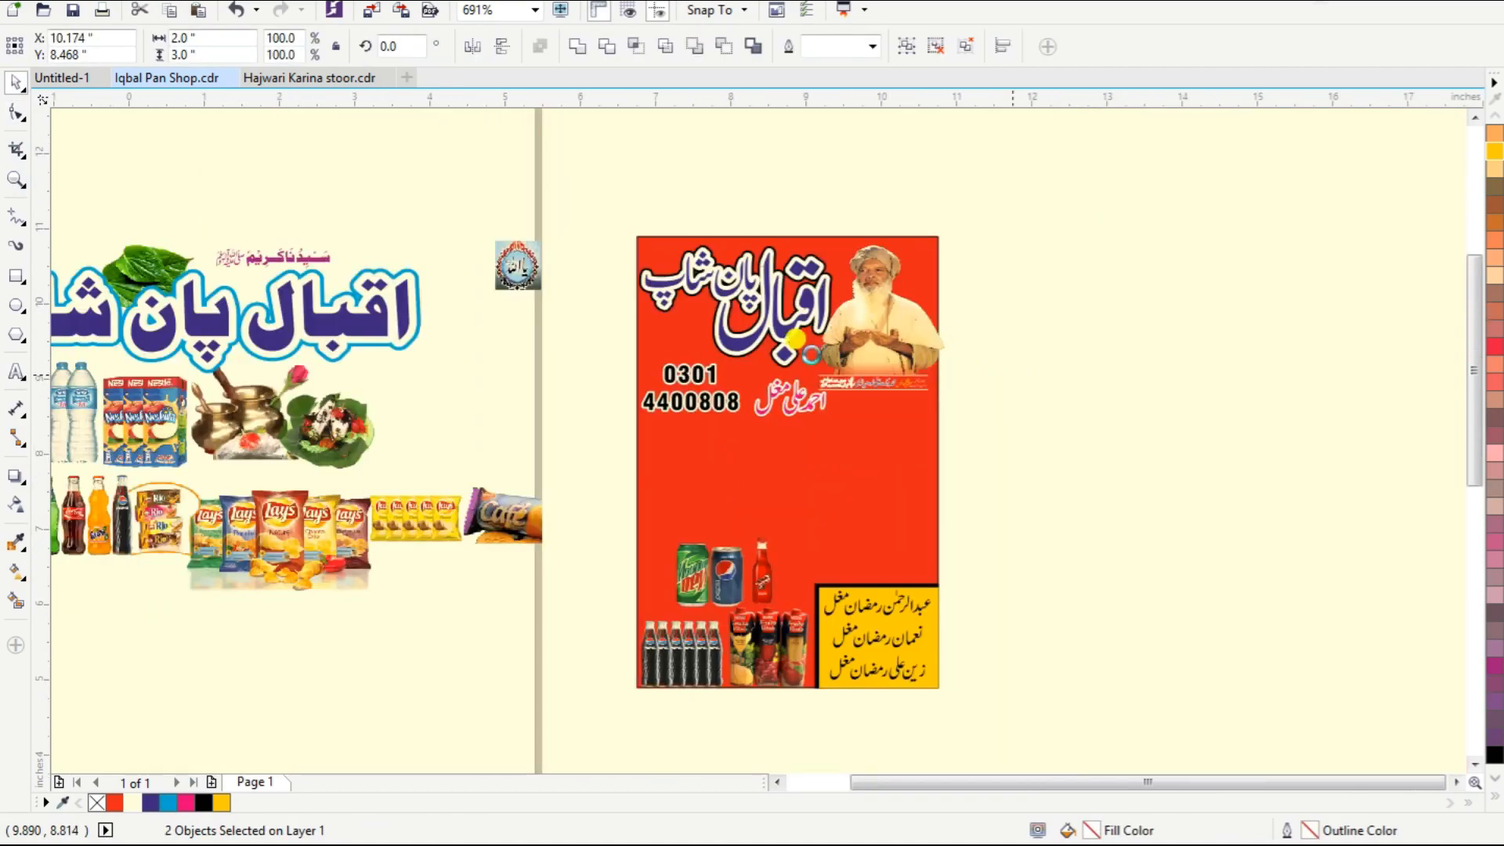
pyautogui.click(992, 382)
pyautogui.scroll(-1, 992, 382)
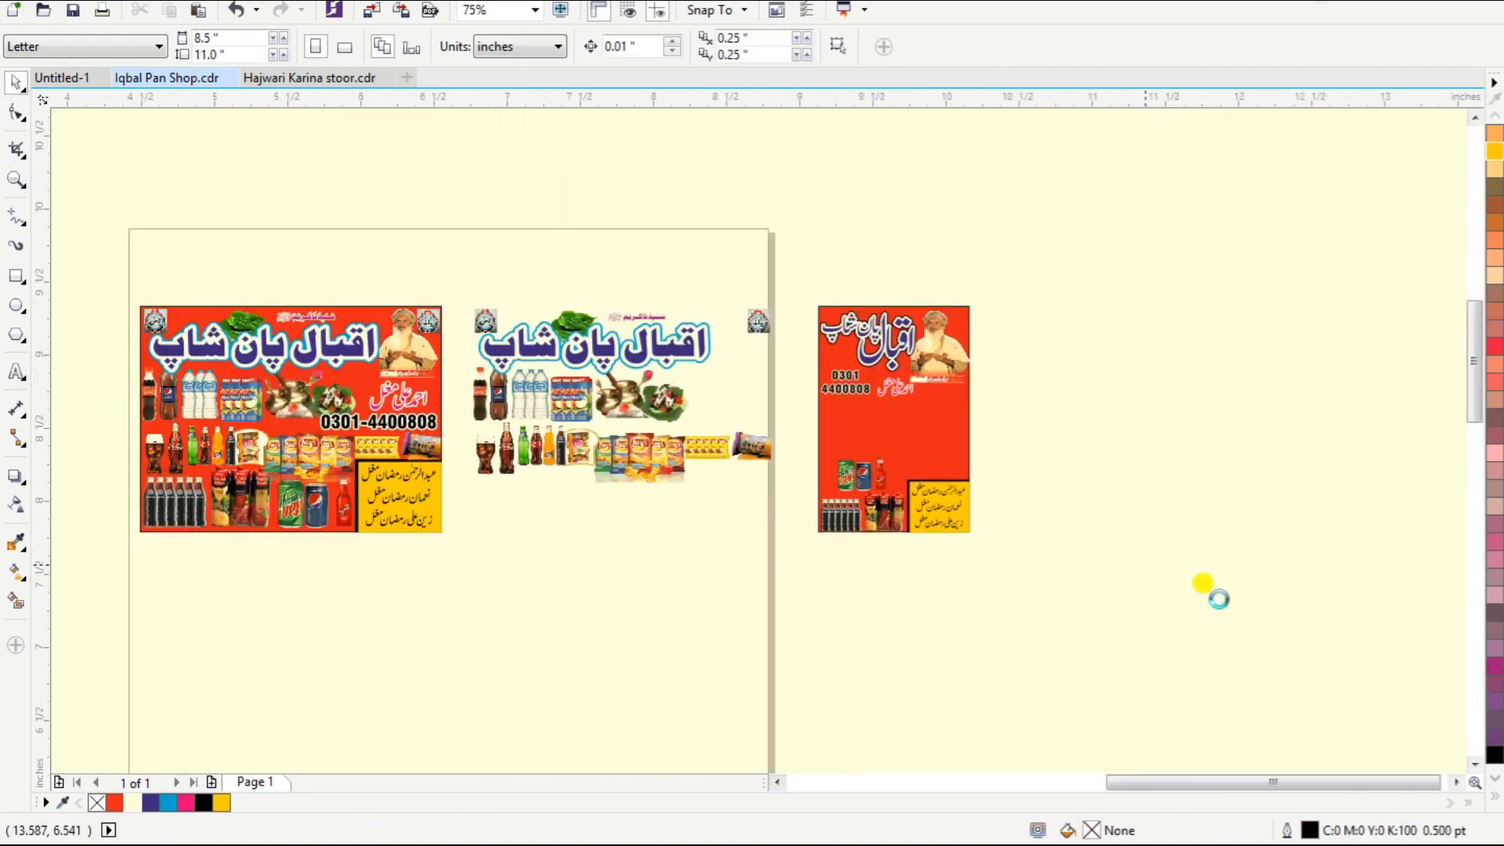
# Move the brass pots and paan leaf picture between شاپ and the phone number, and enlarge it to fill the gap.
pyautogui.scroll(1, 815, 411)
pyautogui.moveTo(472, 408); pyautogui.dragTo(846, 326)
pyautogui.scroll(3, 787, 345)
pyautogui.moveTo(651, 437); pyautogui.dragTo(668, 482)
pyautogui.press('F2')
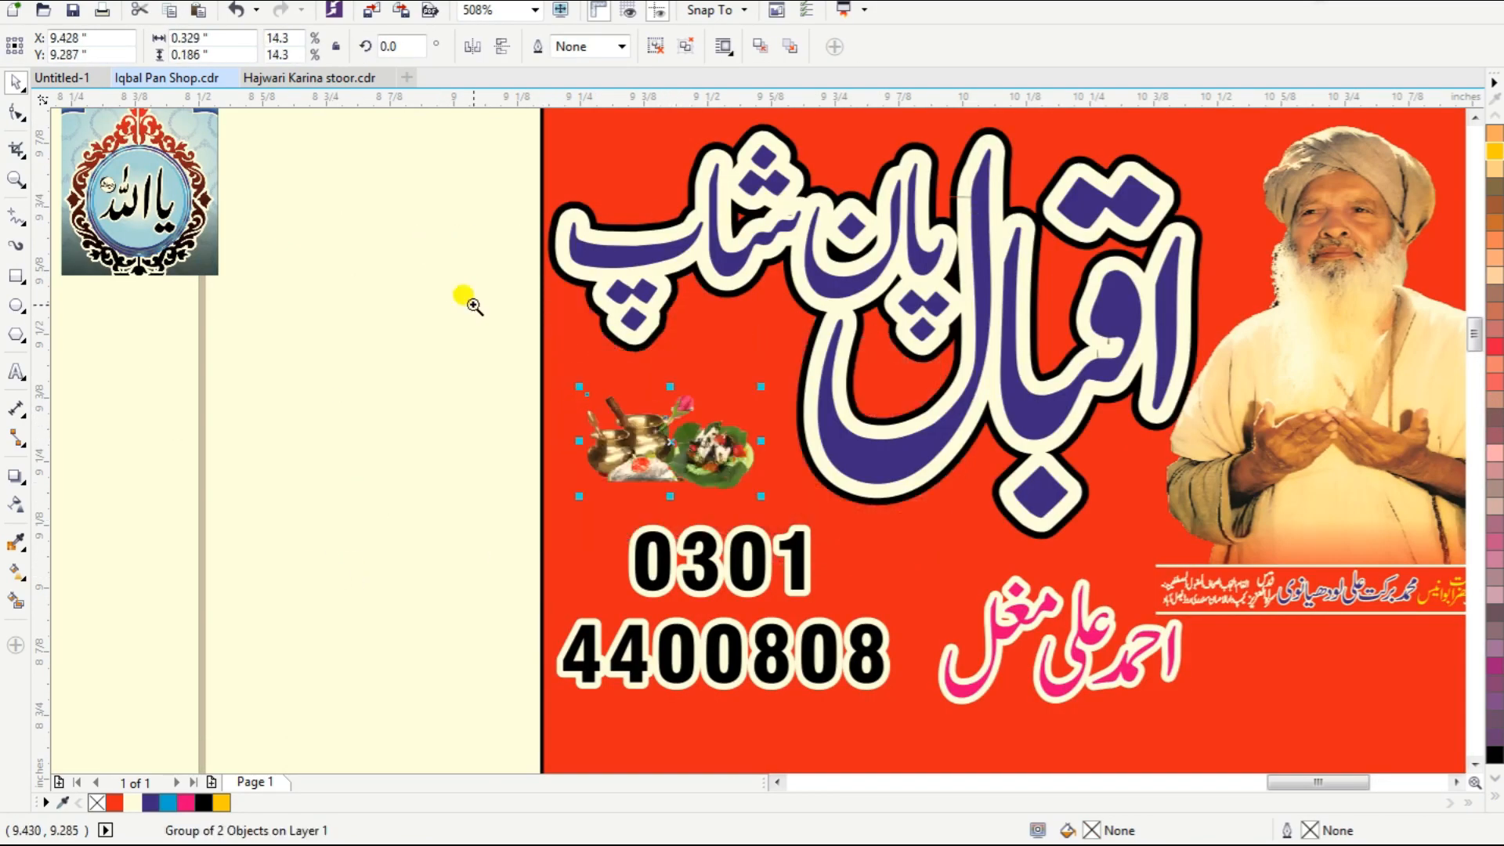
pyautogui.moveTo(475, 306); pyautogui.dragTo(1210, 706)
pyautogui.moveTo(622, 251); pyautogui.dragTo(687, 210)
# Nudge the owner's name left, closer to the phone number.
pyautogui.click(1046, 640)
pyautogui.press('Left')
pyautogui.press('Left')
pyautogui.press('Left')
pyautogui.press('Left')
pyautogui.press('Left')
pyautogui.press('Left')
pyautogui.press('Left')
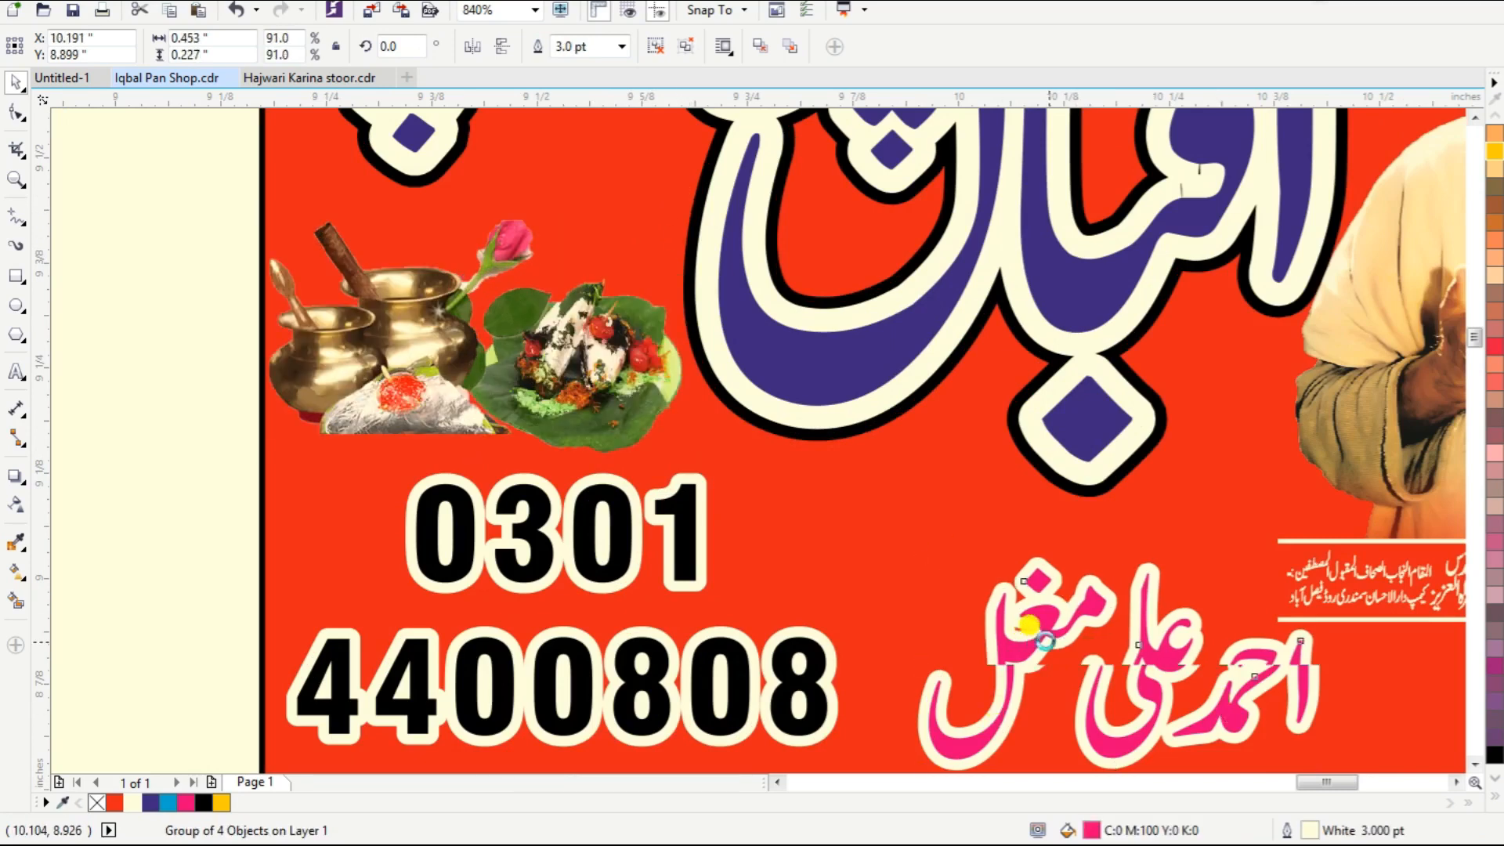
pyautogui.press('F4')
pyautogui.click(554, 224)
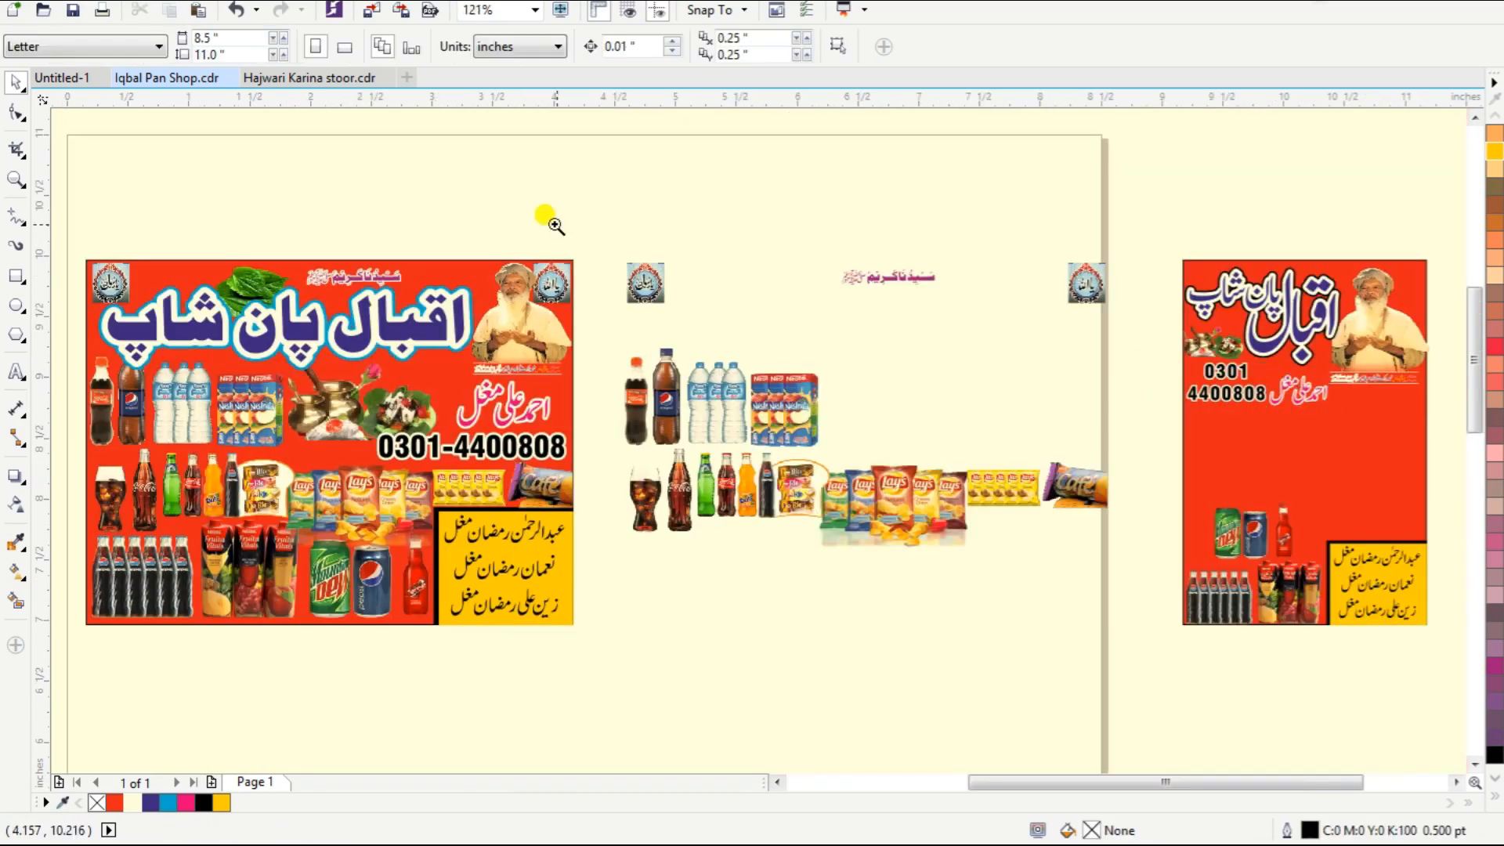
# Align the Café biscuit pack to the panel's right edge and lower it to just above the yellow names box.
pyautogui.press('F2')
pyautogui.moveTo(558, 226); pyautogui.dragTo(1394, 651)
pyautogui.moveTo(803, 502); pyautogui.dragTo(1257, 523)
pyautogui.keyDown('shift'); pyautogui.click(1218, 438); pyautogui.keyUp('shift')
pyautogui.press('r')
pyautogui.click(1385, 501)
pyautogui.click(1286, 520)
pyautogui.press('Down')
pyautogui.press('Down')
pyautogui.press('Down')
pyautogui.press('Down')
pyautogui.press('Down')
pyautogui.press('Down')
pyautogui.press('Down')
pyautogui.press('Down')
pyautogui.press('Down')
pyautogui.press('Down')
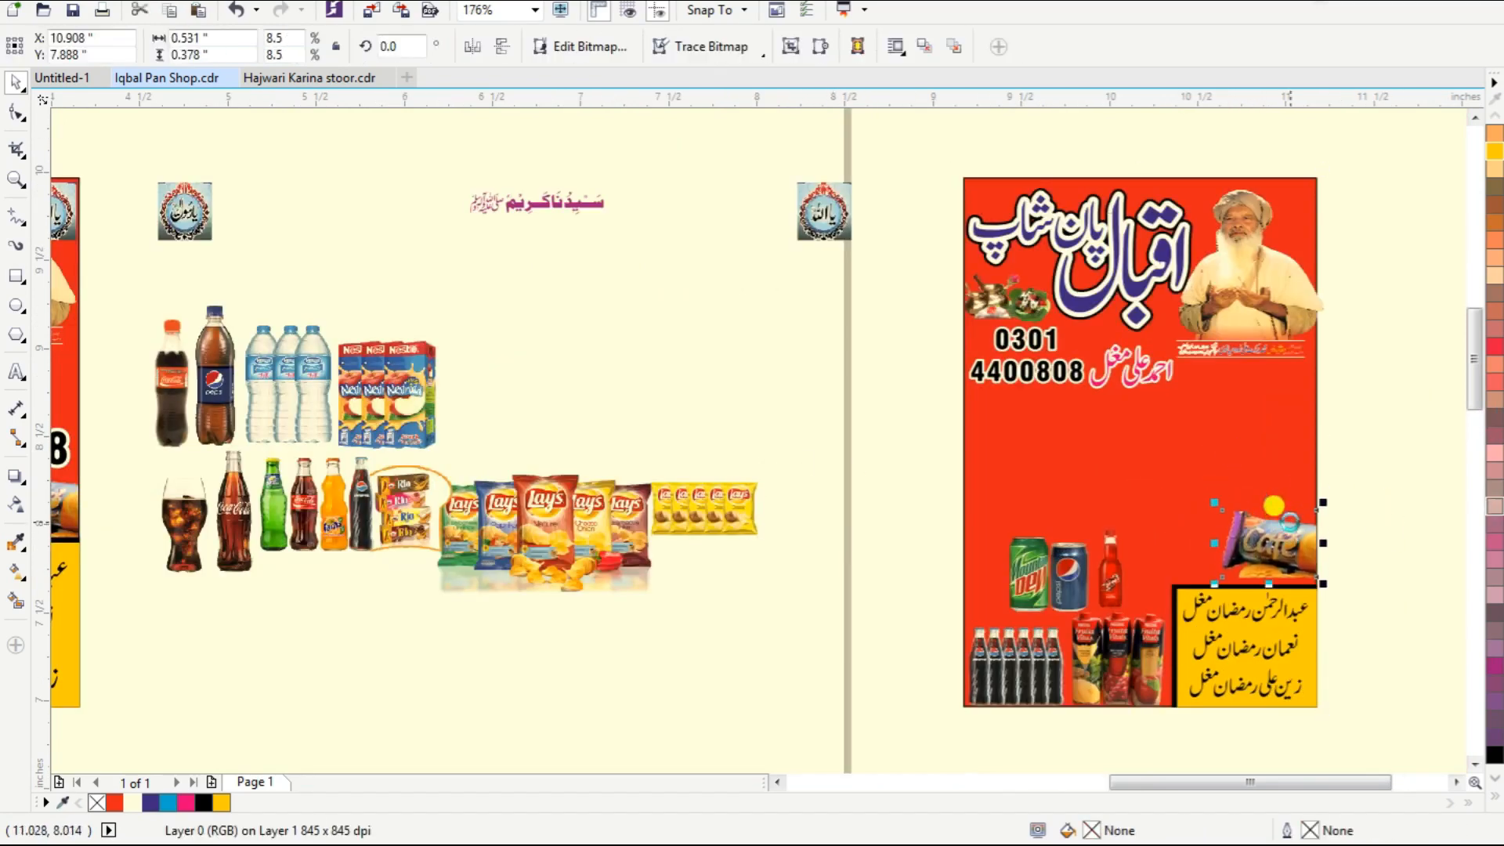
# Place the Coca-Cola glass and bottle in the panel below the phone number, above the cans.
pyautogui.click(1371, 478)
pyautogui.moveTo(243, 564); pyautogui.dragTo(1070, 519)
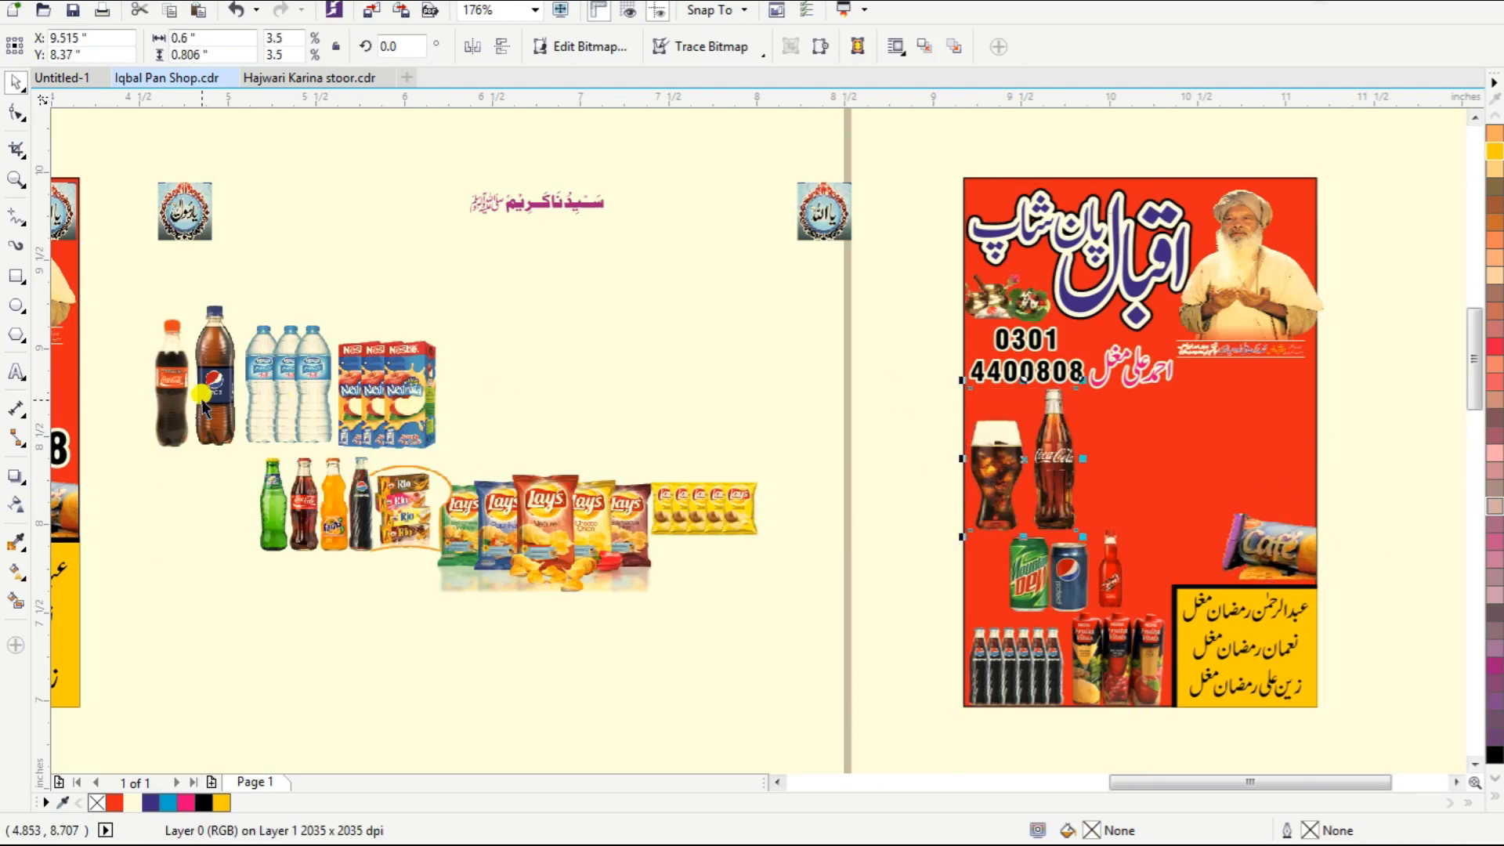
# Shrink the group of Coca-Cola, Pepsi, water bottles and Nesfruta packs to about 1.189 by 0.62 inches and set it outside the panel.
pyautogui.moveTo(426, 410); pyautogui.dragTo(454, 420)
pyautogui.moveTo(356, 384); pyautogui.dragTo(1268, 452)
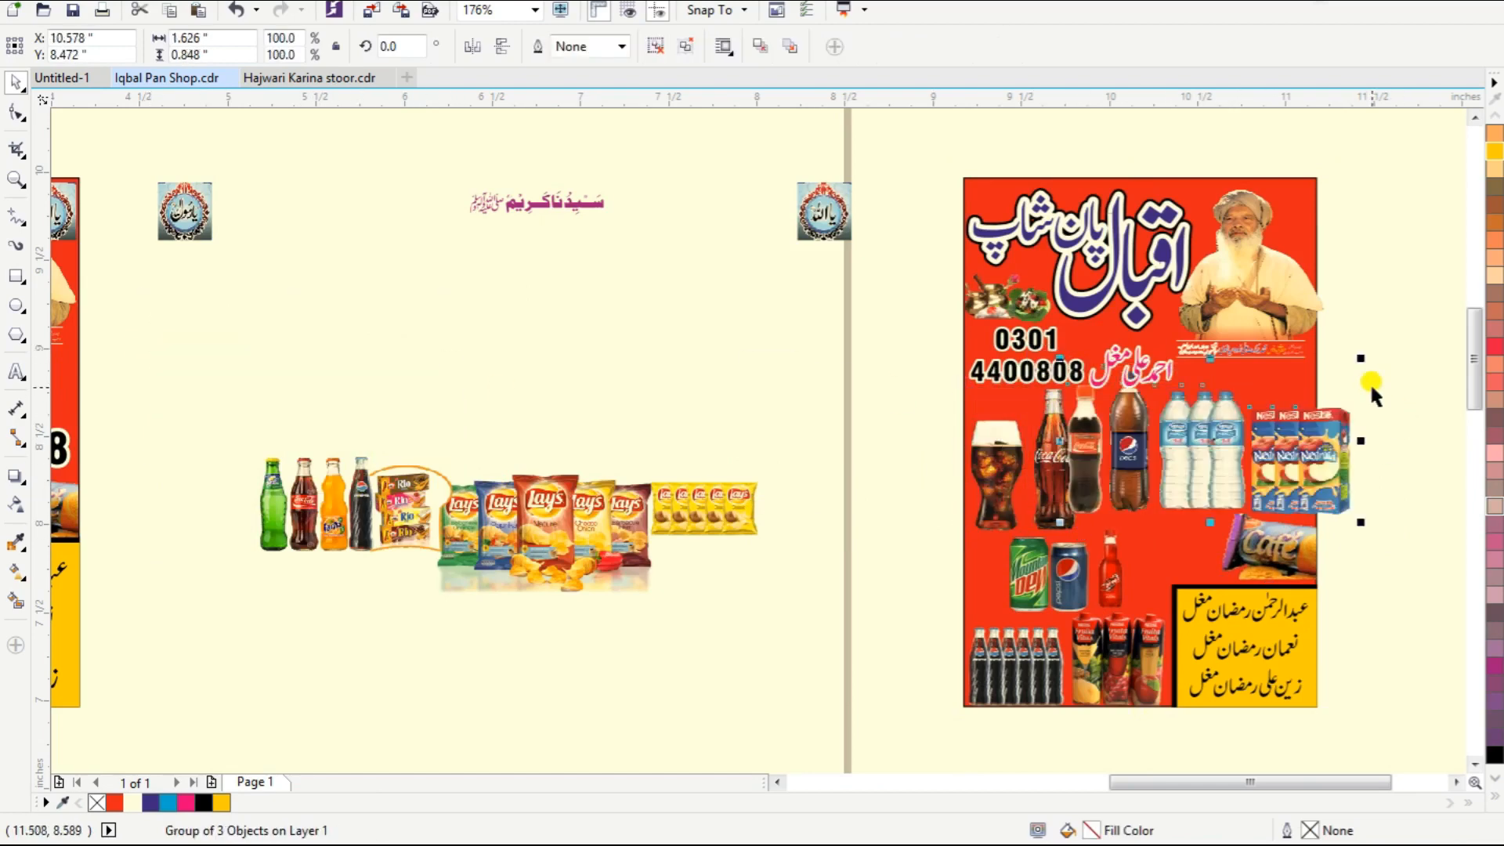
pyautogui.moveTo(1360, 361); pyautogui.dragTo(1304, 400)
pyautogui.moveTo(1196, 469); pyautogui.dragTo(699, 359)
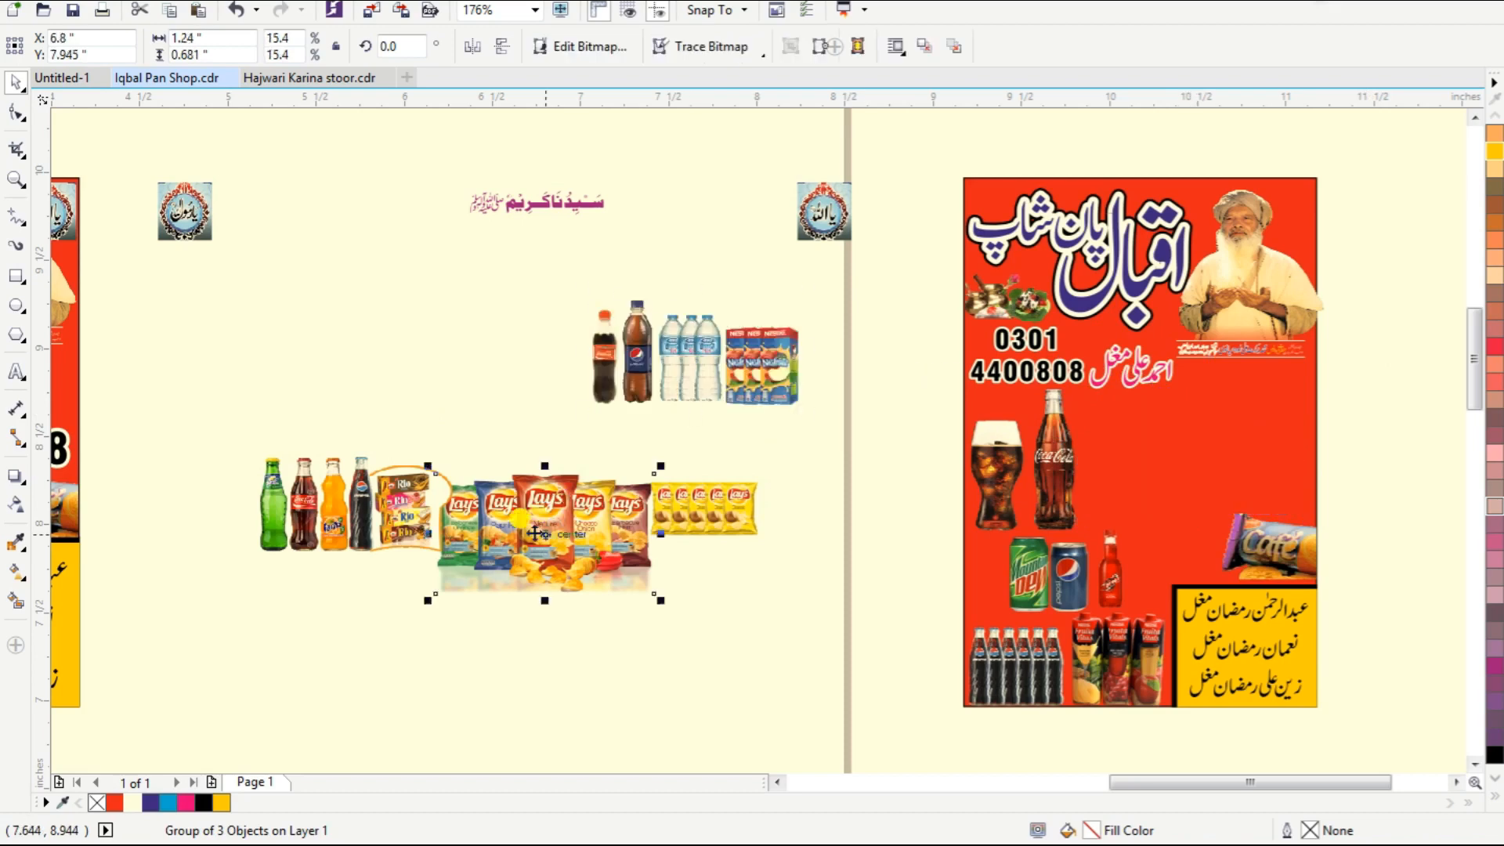
# Place the large Lay's chips picture beside the Coca-Cola bottle and bring the remaining small bottles and Rio biscuits nearer the panel.
pyautogui.moveTo(534, 530); pyautogui.dragTo(1187, 446)
pyautogui.click(399, 509)
pyautogui.keyDown('shift'); pyautogui.click(360, 515); pyautogui.keyUp('shift')
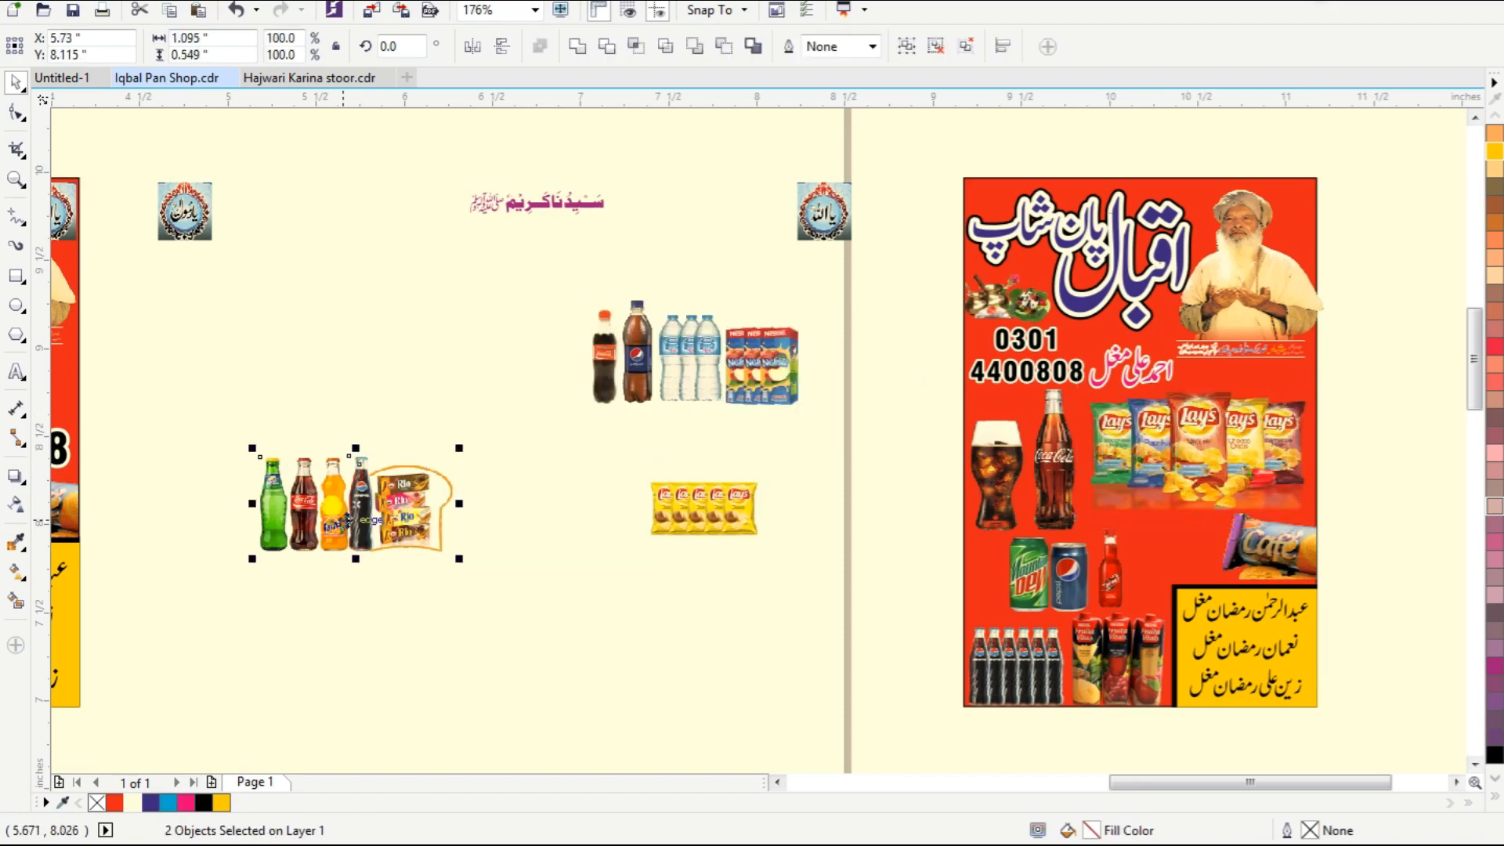
pyautogui.moveTo(337, 509); pyautogui.dragTo(824, 593)
pyautogui.moveTo(532, 290); pyautogui.dragTo(815, 423)
# Move the four small soda bottles into the panel and fit them above the Pepsi bottle row, on its left side.
pyautogui.press('F2')
pyautogui.moveTo(627, 336); pyautogui.dragTo(1409, 671)
pyautogui.moveTo(415, 564); pyautogui.dragTo(1096, 505)
pyautogui.press('F2')
pyautogui.moveTo(523, 329); pyautogui.dragTo(1395, 678)
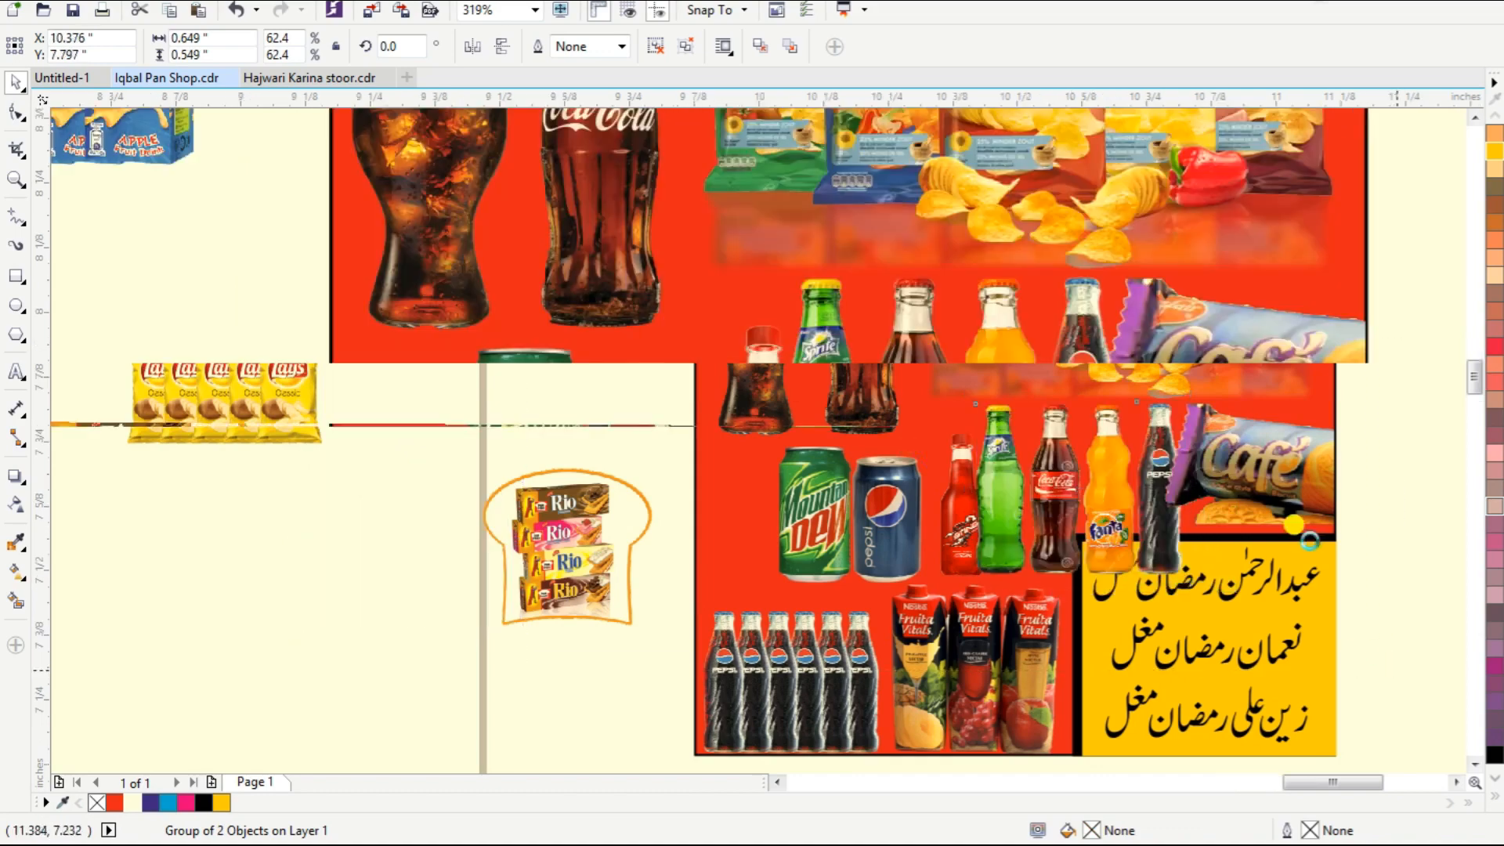
pyautogui.moveTo(595, 459); pyautogui.dragTo(511, 459)
pyautogui.moveTo(688, 484); pyautogui.dragTo(321, 463)
pyautogui.moveTo(903, 485); pyautogui.dragTo(540, 533)
pyautogui.moveTo(688, 324); pyautogui.dragTo(679, 350)
# Shrink the two cans and Sting bottle and place them to the right of the four small soda bottles.
pyautogui.moveTo(308, 462); pyautogui.dragTo(952, 486)
pyautogui.moveTo(1000, 323); pyautogui.dragTo(942, 380)
pyautogui.moveTo(856, 469); pyautogui.dragTo(876, 462)
# Move the Rio biscuits picture into the panel above the cans and shrink it to fit there.
pyautogui.moveTo(189, 505); pyautogui.dragTo(880, 308)
pyautogui.moveTo(959, 179); pyautogui.dragTo(922, 212)
pyautogui.moveTo(810, 311); pyautogui.dragTo(757, 303)
# Move the Coca-Cola, Pepsi, Nestle water and Nesfruta group into the portrait panel and shrink it below the large Lay's chips.
pyautogui.scroll(-1, 856, 343)
pyautogui.moveTo(438, 227); pyautogui.dragTo(913, 367)
pyautogui.press('F2')
pyautogui.moveTo(647, 208); pyautogui.dragTo(1106, 421)
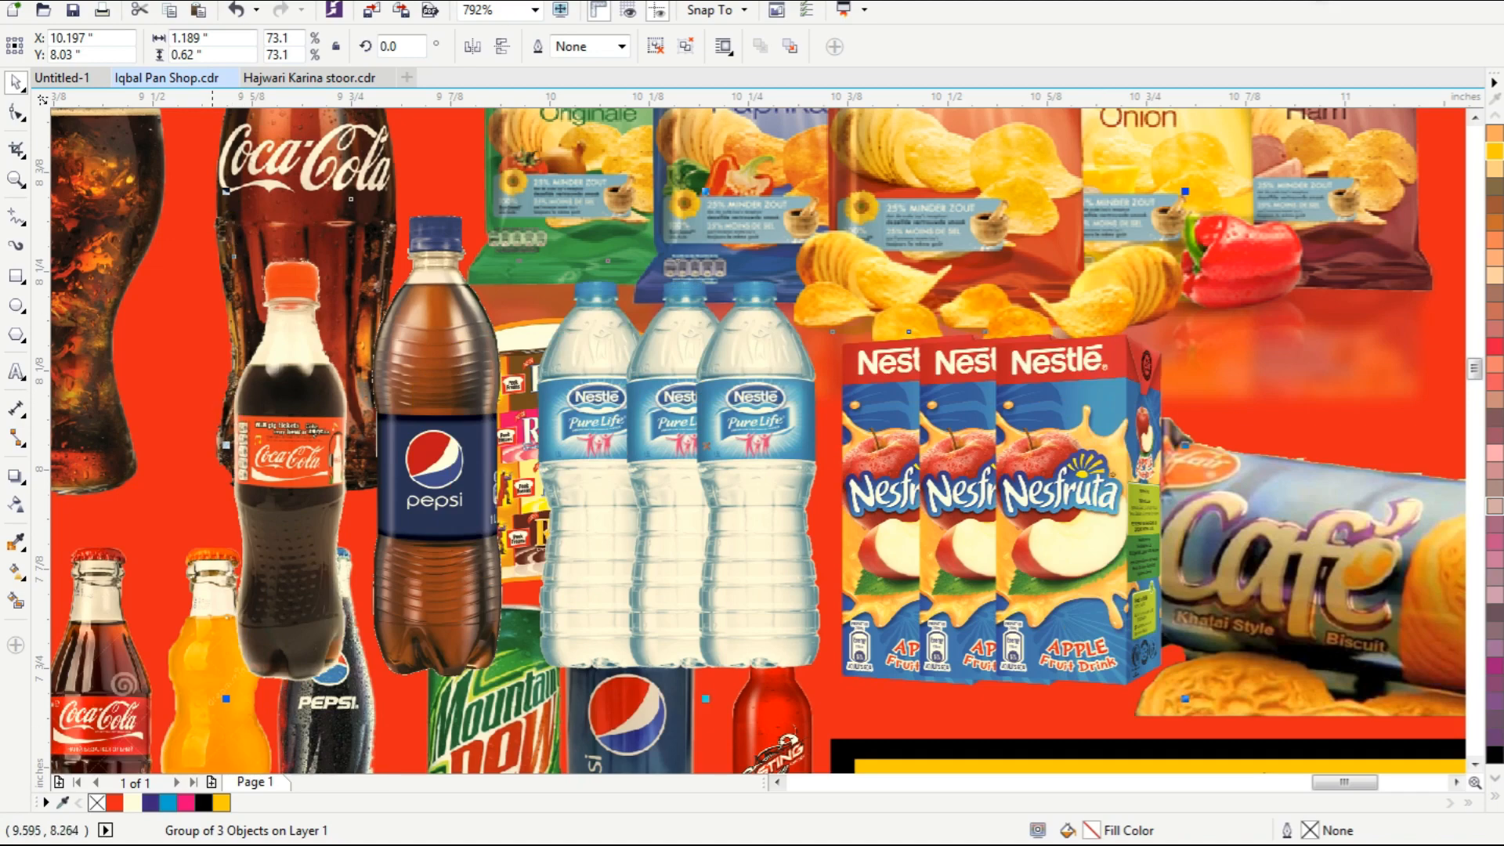
pyautogui.moveTo(227, 698); pyautogui.dragTo(494, 557)
pyautogui.moveTo(707, 427); pyautogui.dragTo(1186, 712)
pyautogui.scroll(-1, 1148, 725)
pyautogui.press('F2')
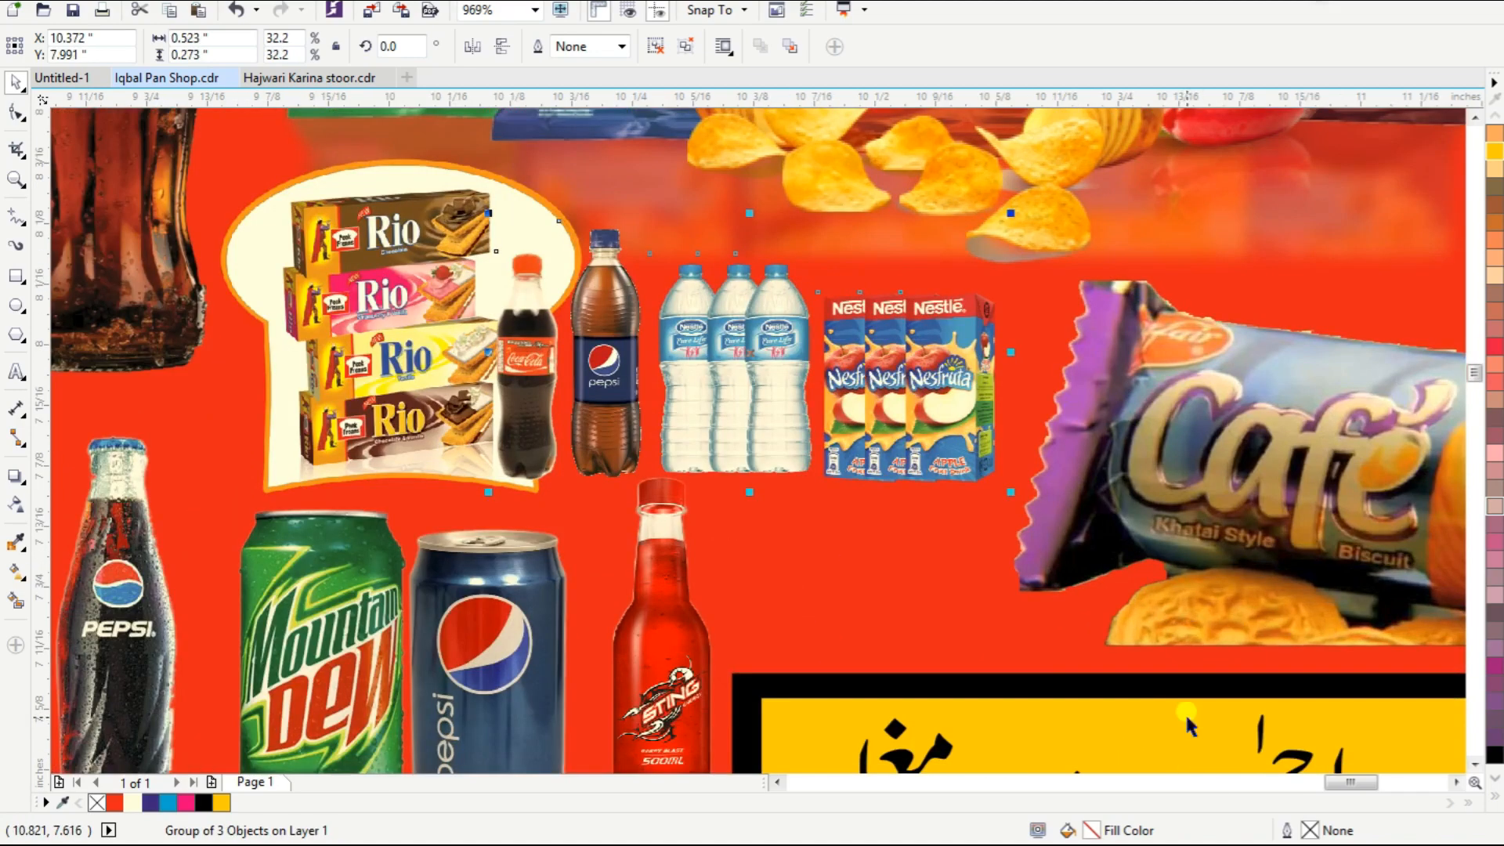
# Ungroup the drinks, then enlarge the Coca-Cola and Pepsi bottles and place them beside the Café biscuits, apart from the water and Nesfruta.
pyautogui.hotkey('ctrl', 'u')
pyautogui.press('Escape')
pyautogui.moveTo(588, 357); pyautogui.dragTo(451, 381)
pyautogui.click(772, 415)
pyautogui.keyDown('shift'); pyautogui.click(895, 425); pyautogui.keyUp('shift')
pyautogui.hotkey('ctrl', 'g')
pyautogui.moveTo(885, 413); pyautogui.dragTo(1224, 415)
pyautogui.moveTo(383, 395); pyautogui.dragTo(942, 423)
pyautogui.moveTo(920, 526); pyautogui.dragTo(812, 694)
# Separate the Nesfruta packs from the water bottles, enlarging the packs beside the Rio biscuits and fitting the bottles next to the Coca-Cola bottle.
pyautogui.click(1210, 436)
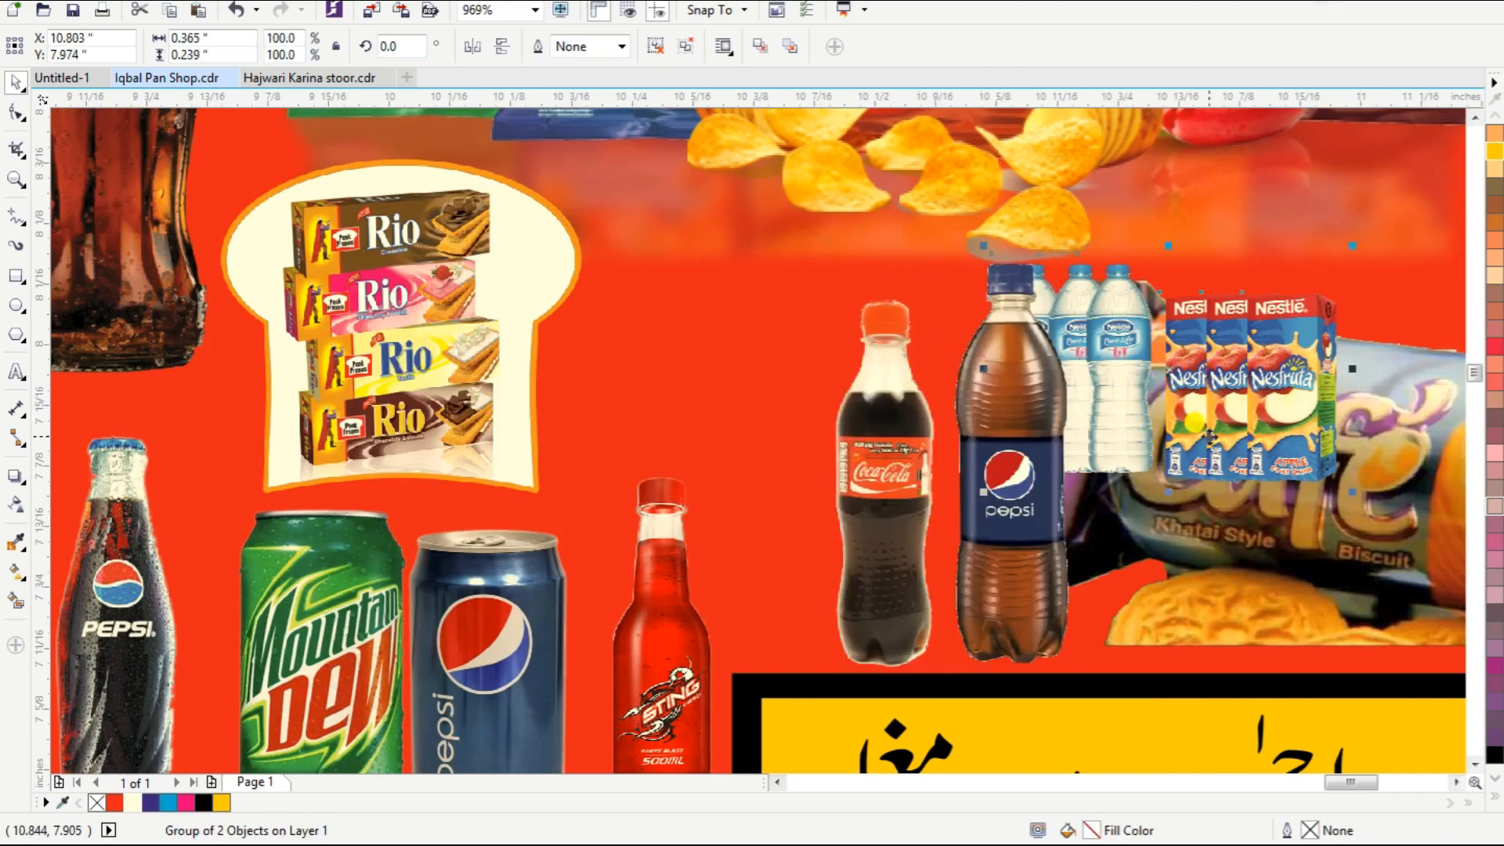
pyautogui.moveTo(1210, 436); pyautogui.dragTo(742, 369)
pyautogui.hotkey('ctrl', 'u')
pyautogui.press('Escape')
pyautogui.moveTo(611, 352); pyautogui.dragTo(370, 397)
pyautogui.moveTo(735, 334); pyautogui.dragTo(628, 320)
pyautogui.moveTo(759, 417); pyautogui.dragTo(807, 467)
pyautogui.moveTo(731, 366); pyautogui.dragTo(700, 300)
pyautogui.moveTo(780, 402); pyautogui.dragTo(855, 481)
pyautogui.moveTo(707, 419); pyautogui.dragTo(674, 413)
pyautogui.moveTo(351, 346); pyautogui.dragTo(742, 547)
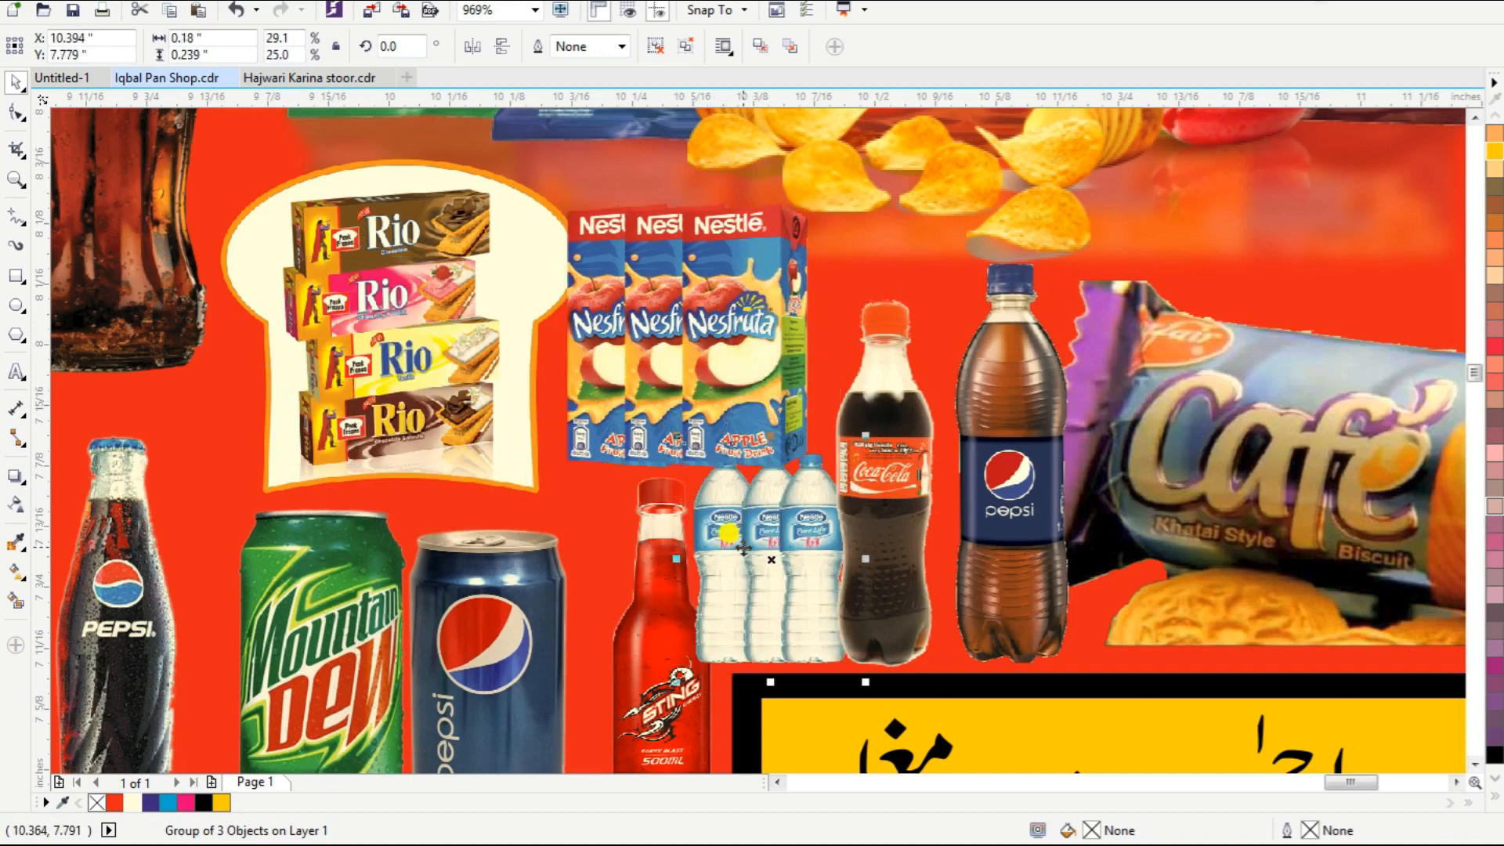
# Delete the unused round emblems, calligraphy and small Lay's packs left between the two boards.
pyautogui.scroll(-3, 742, 547)
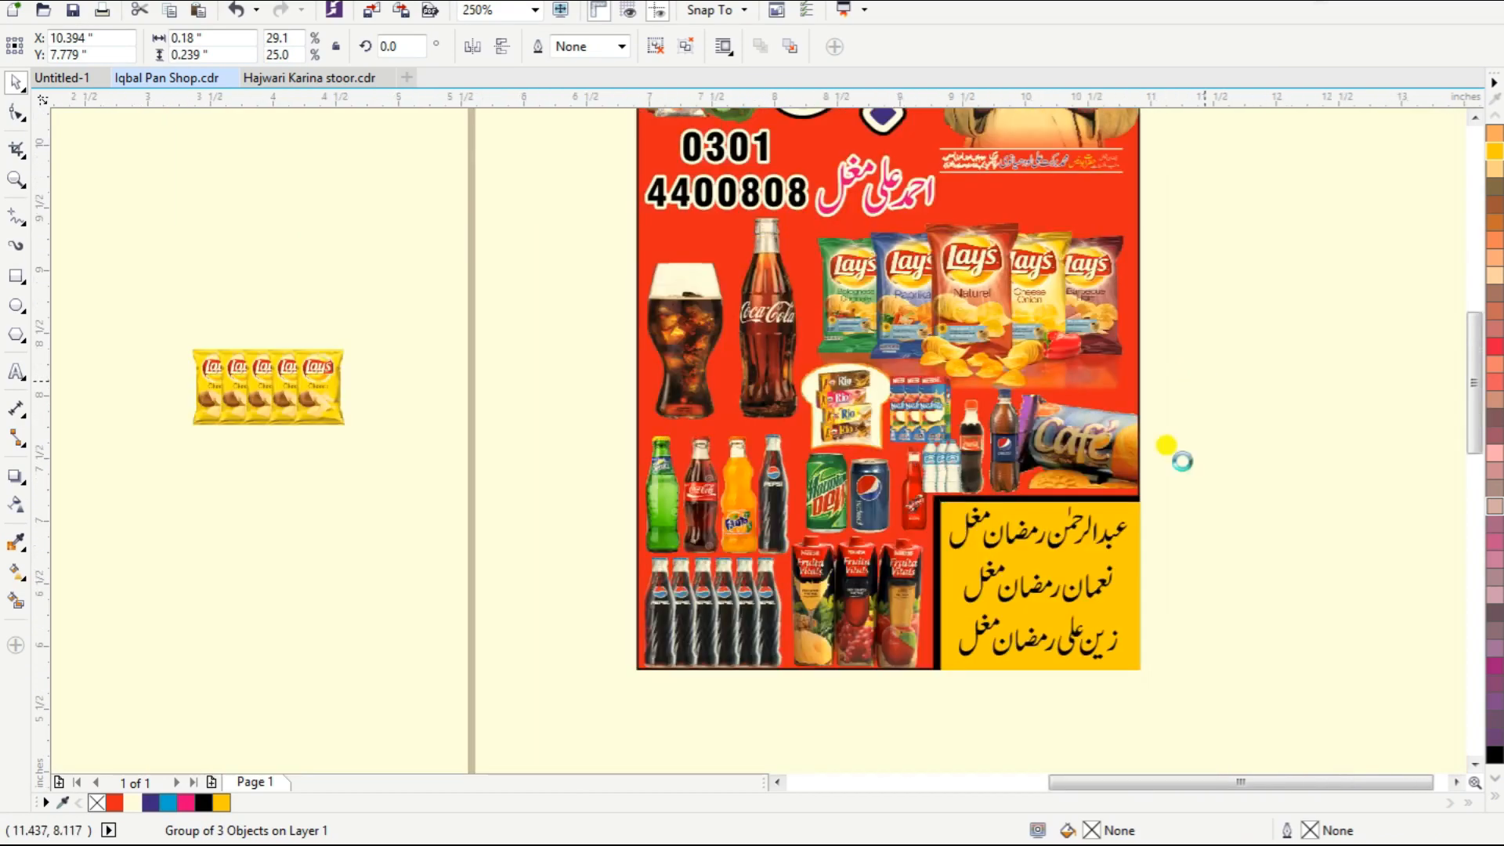
pyautogui.scroll(-2, 1202, 379)
pyautogui.hotkey('ctrl', 'u')
pyautogui.moveTo(608, 323); pyautogui.dragTo(855, 476)
pyautogui.moveTo(351, 131); pyautogui.dragTo(1201, 329)
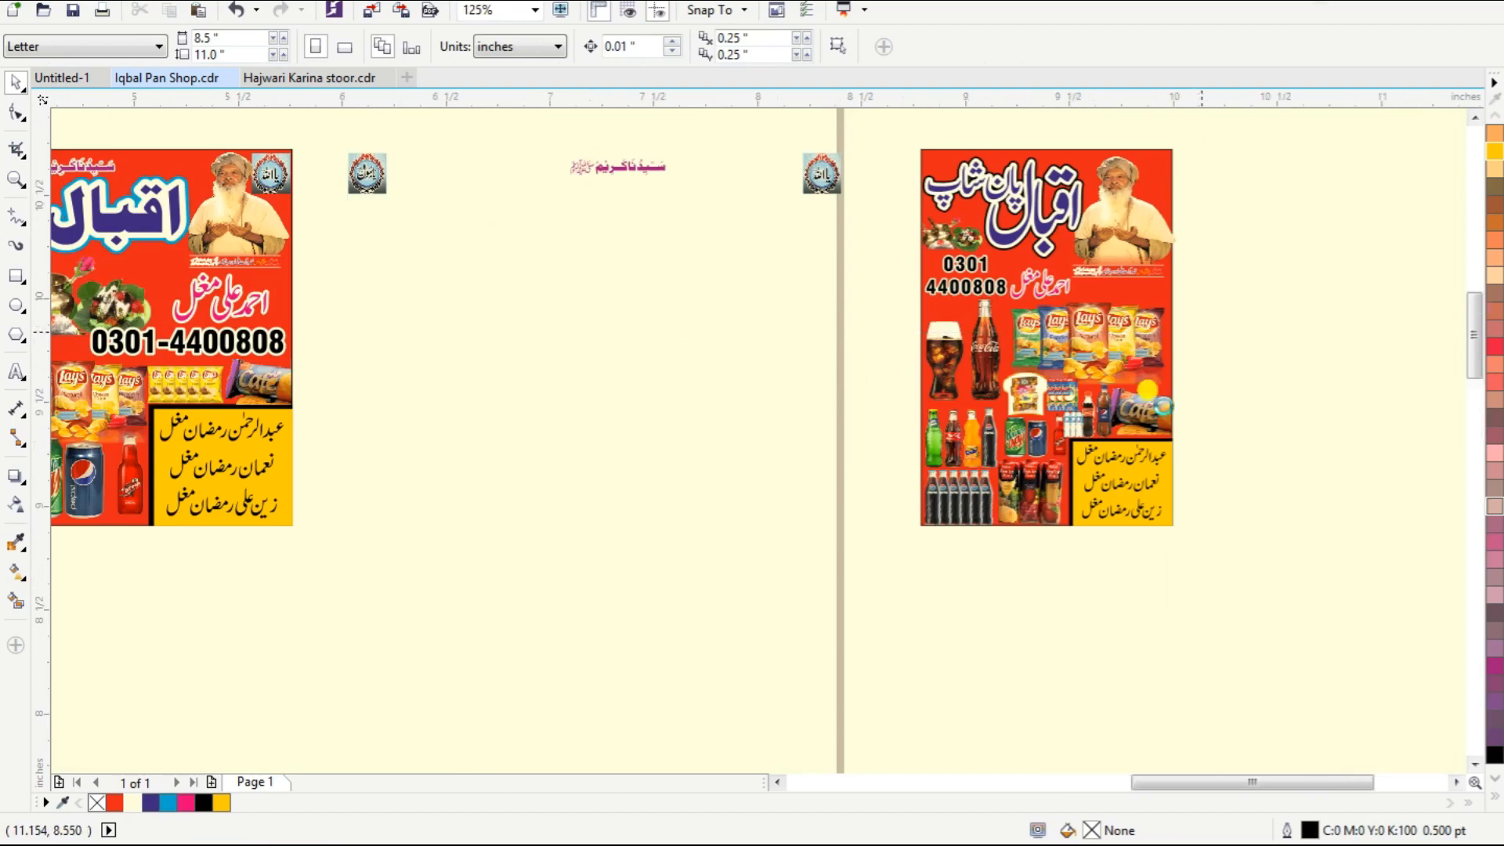
pyautogui.moveTo(882, 287); pyautogui.dragTo(47, 392)
pyautogui.press('Delete')
pyautogui.press('F4')
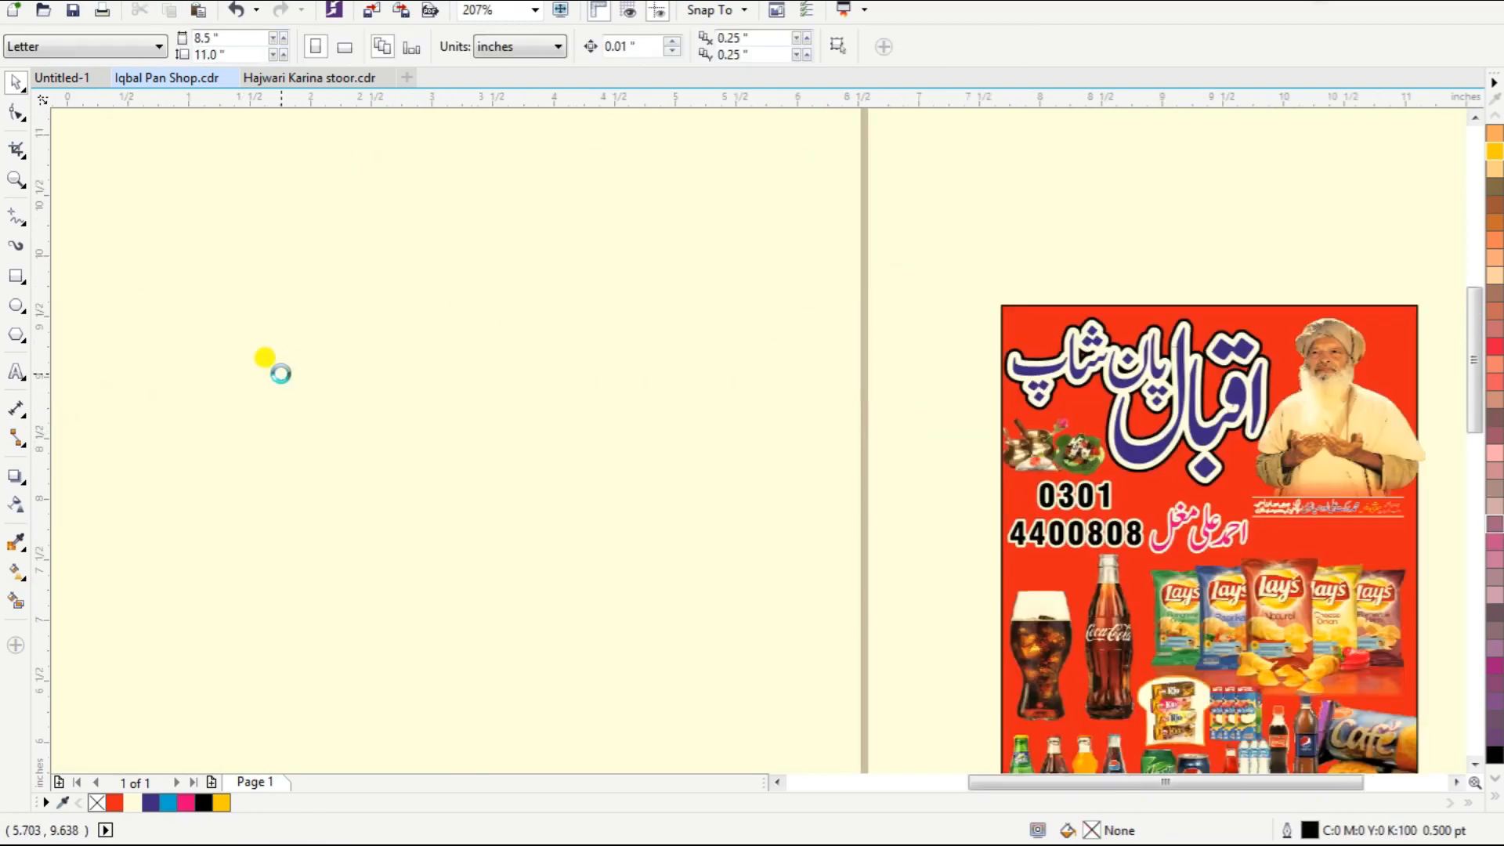
# PowerClip the man's picture and its caption inside the portrait board's red background.
pyautogui.moveTo(1121, 213); pyautogui.dragTo(1349, 649)
pyautogui.click(1368, 584)
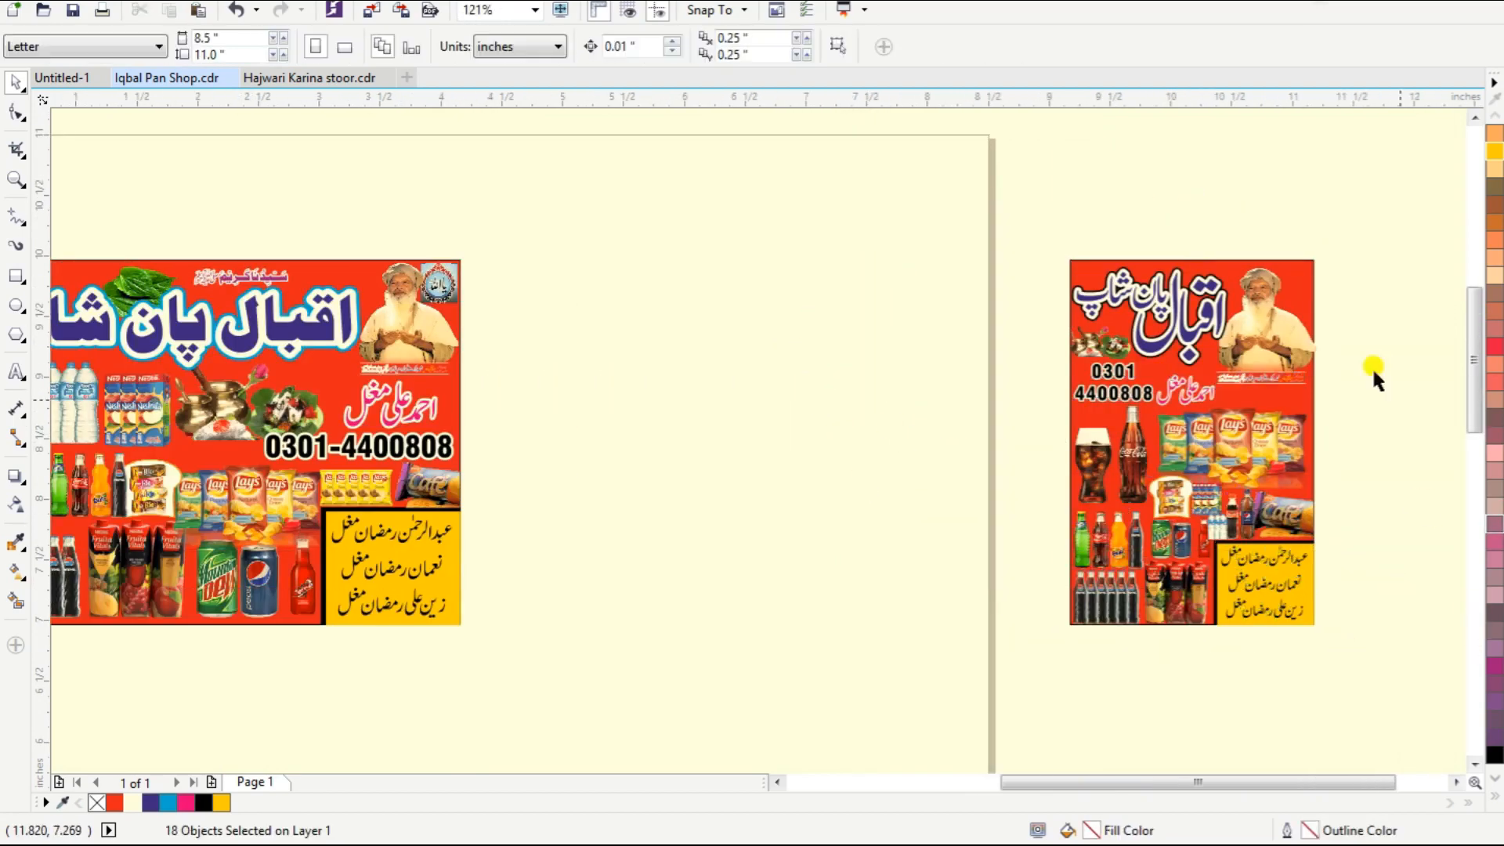
pyautogui.press('F2')
pyautogui.moveTo(861, 183); pyautogui.dragTo(1465, 714)
pyautogui.moveTo(990, 173); pyautogui.dragTo(810, 377)
pyautogui.rightClick(878, 289)
pyautogui.click(924, 301)
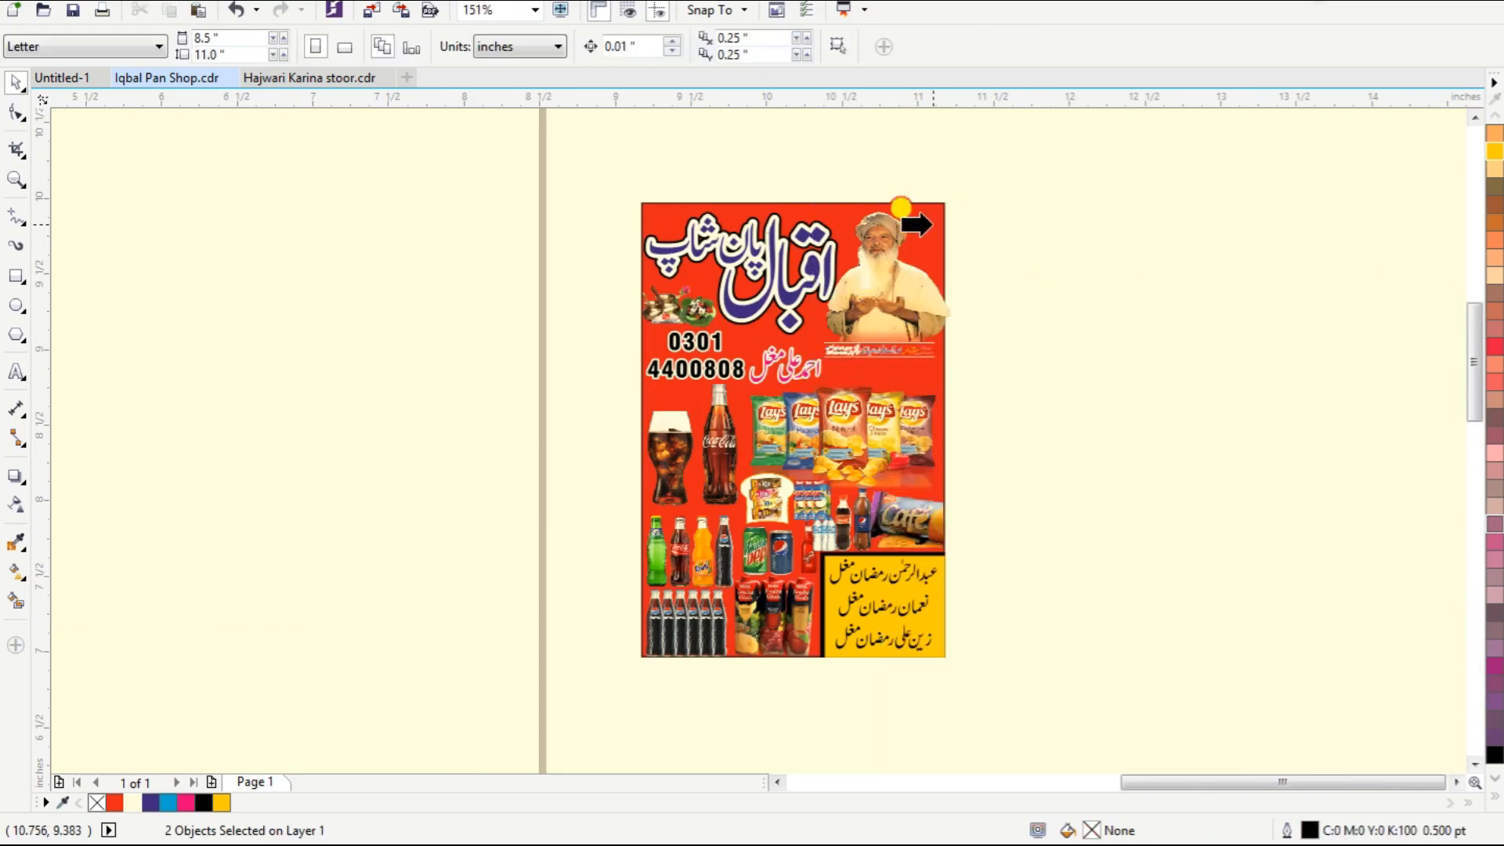
pyautogui.click(932, 224)
# Group all objects of the portrait board and slightly shrink its shop-name lettering within the group.
pyautogui.click(771, 453)
pyautogui.moveTo(631, 166); pyautogui.dragTo(986, 694)
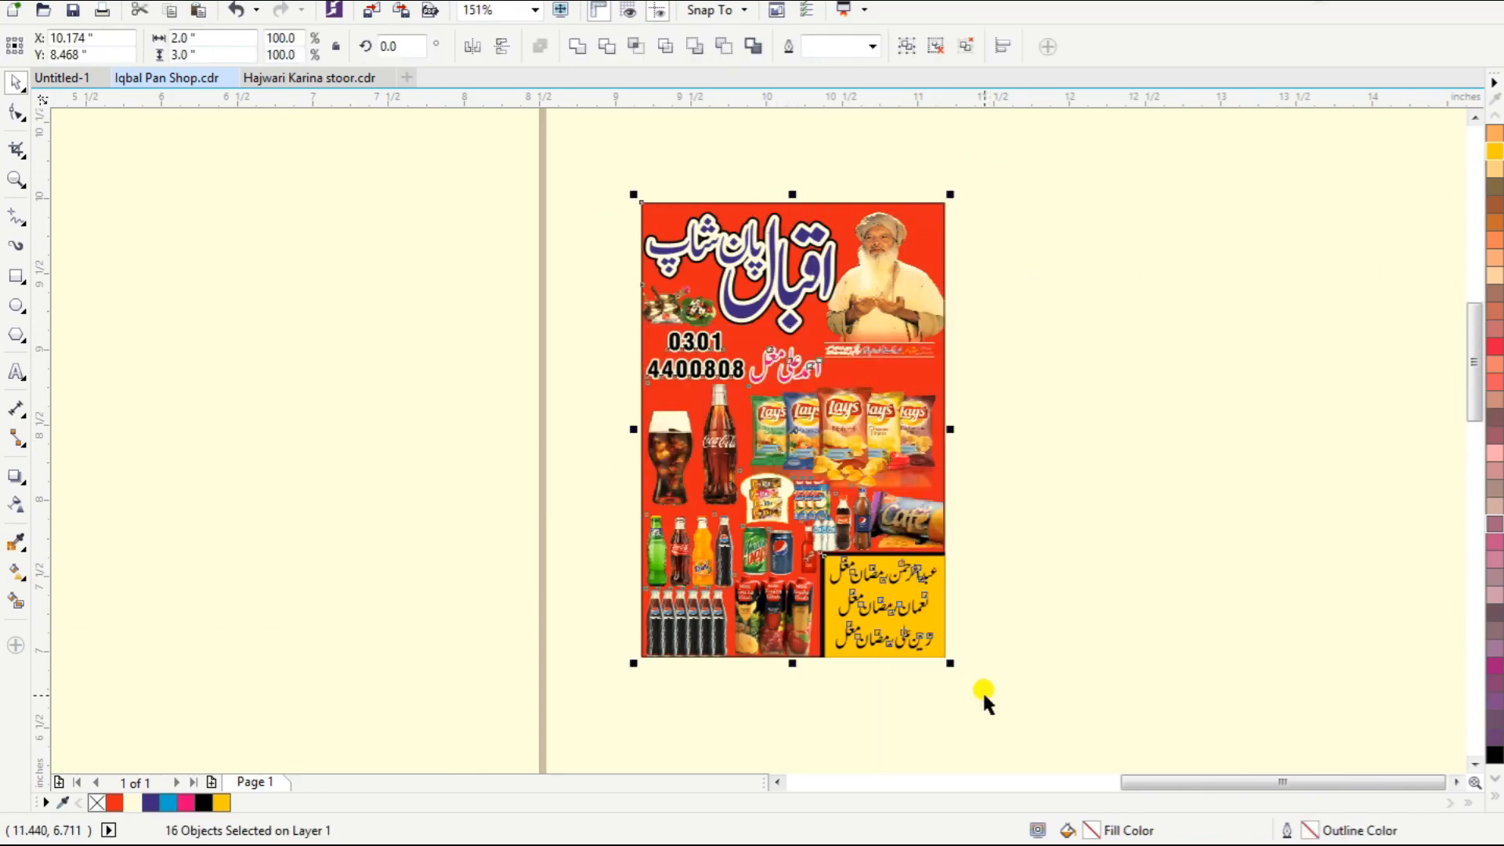
pyautogui.hotkey('ctrl', 'g')
pyautogui.scroll(3, 720, 203)
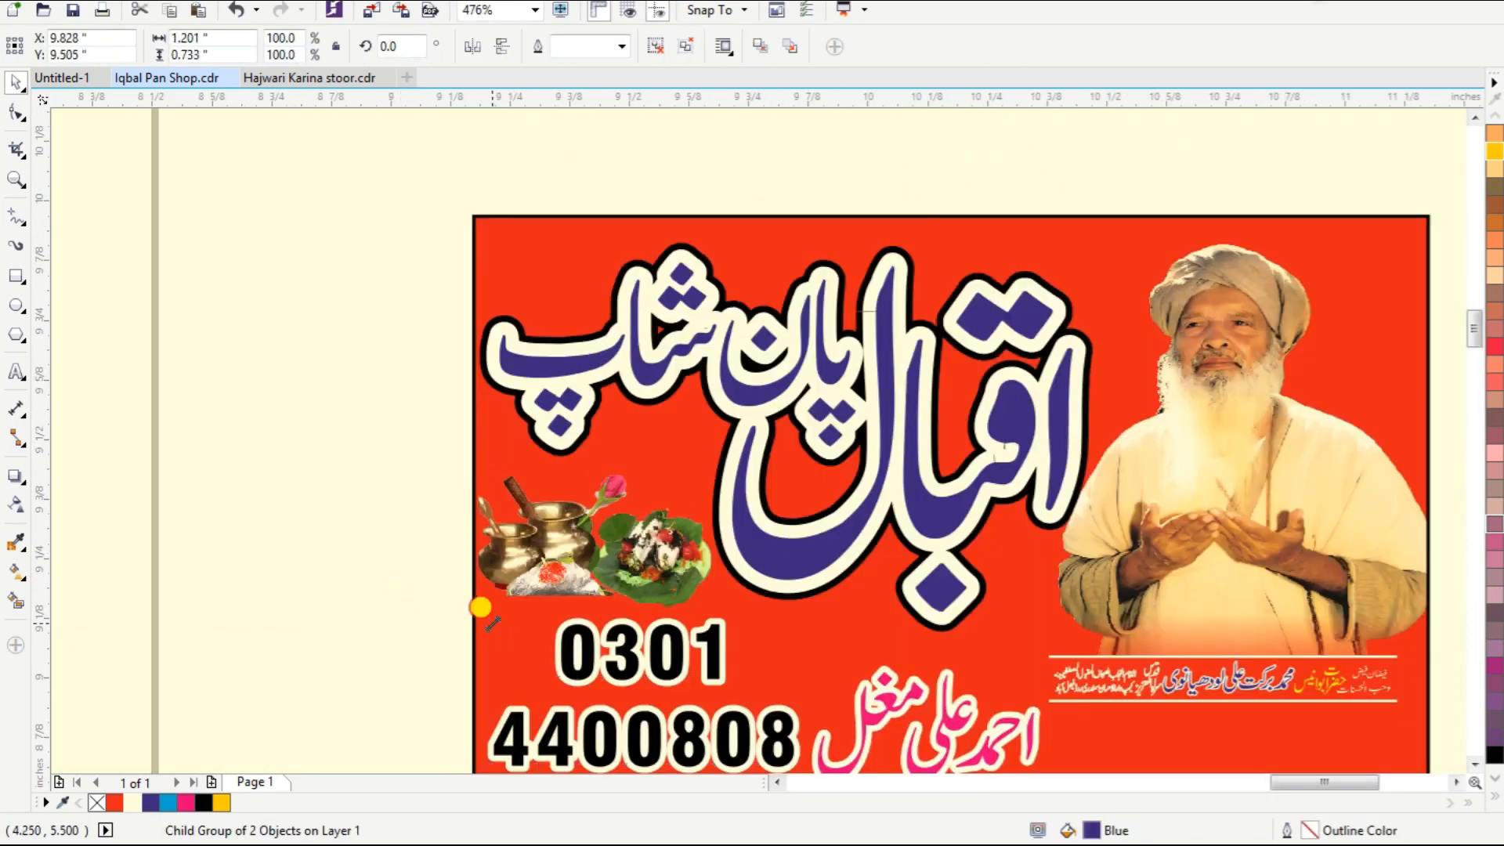
pyautogui.moveTo(493, 624); pyautogui.dragTo(513, 613)
pyautogui.click(434, 543)
pyautogui.press('F4')
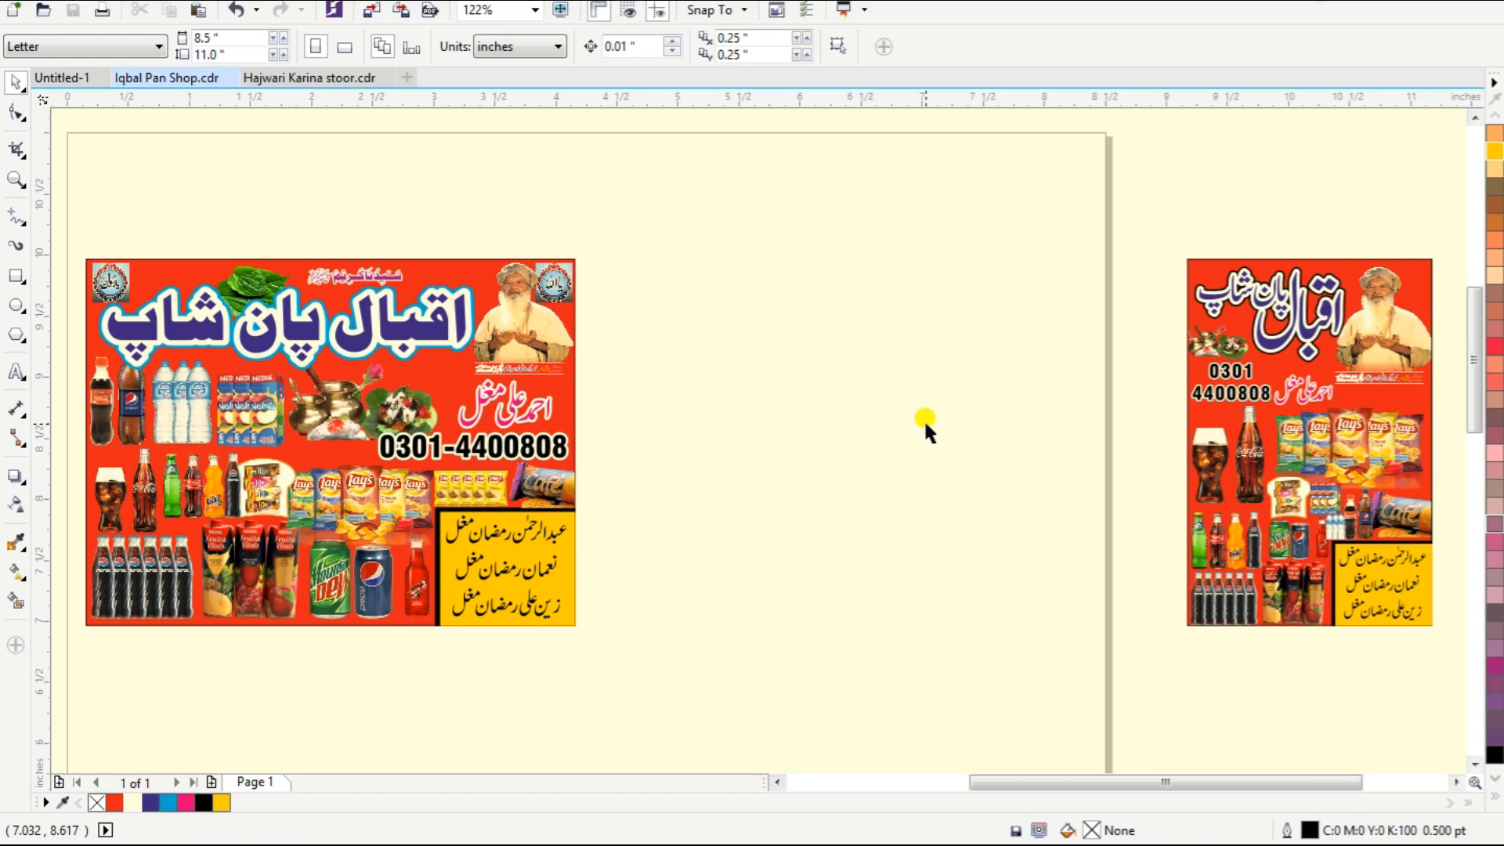
# Draw a rectangle over the page and set its size to 8 by 3 inches.
pyautogui.press('F6')
pyautogui.moveTo(257, 180); pyautogui.dragTo(1042, 622)
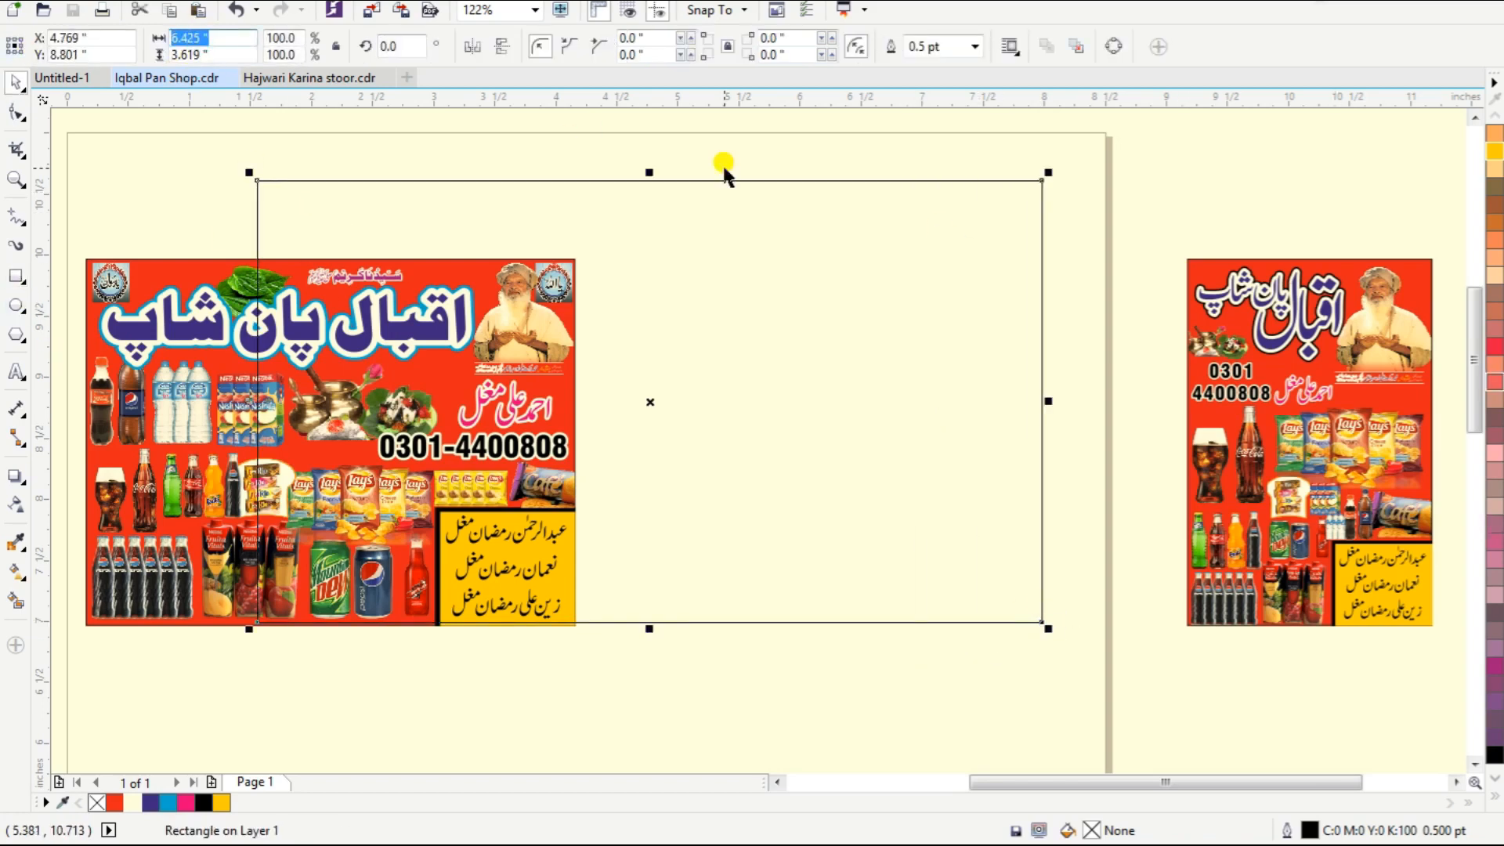
pyautogui.write('8')
pyautogui.press('Return')
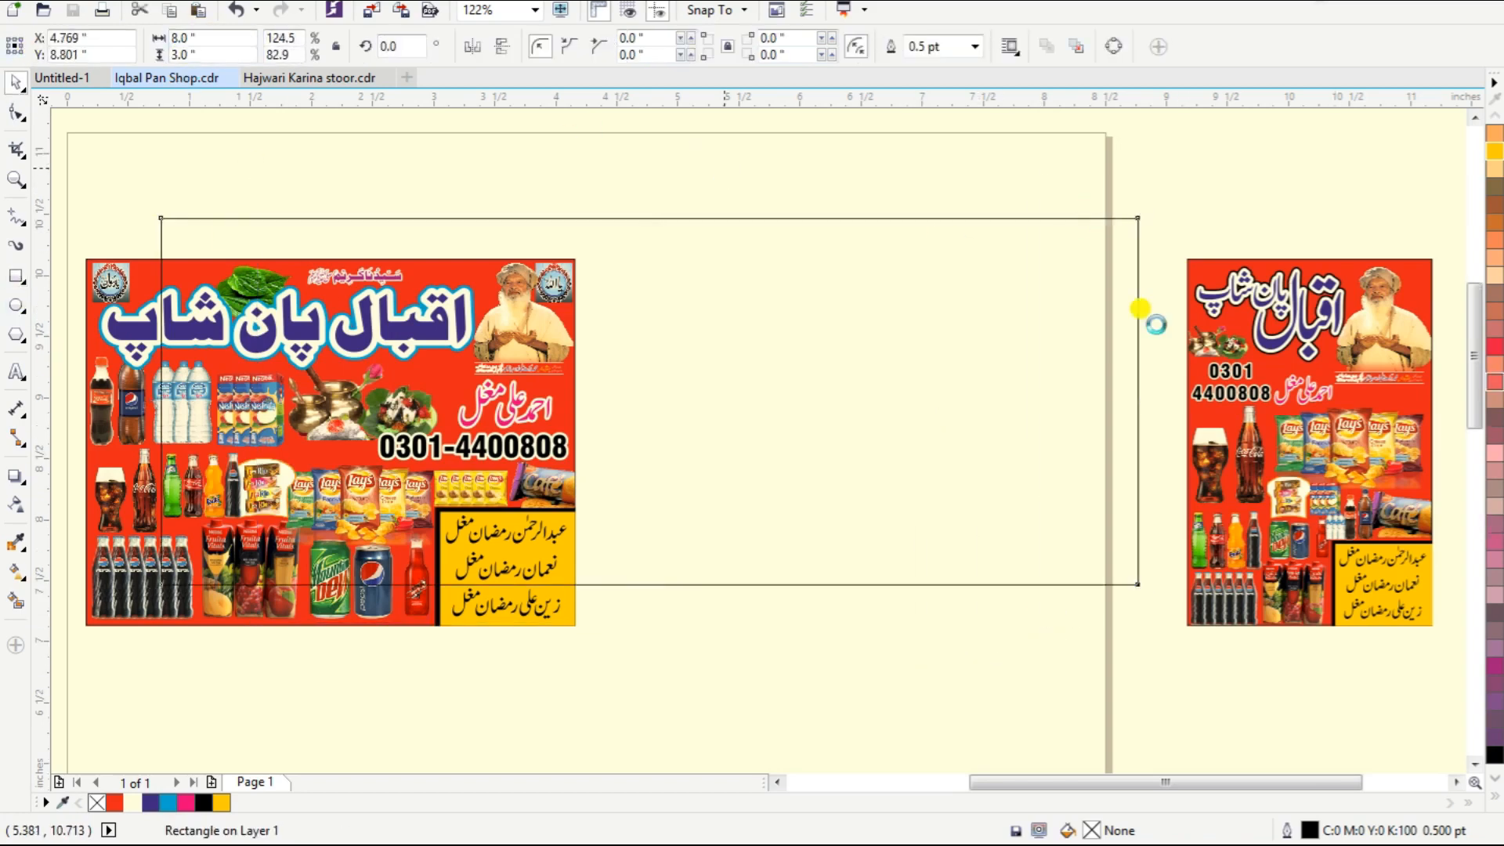
# Center the 4 by 3 inch board horizontally and vertically in the 8 by 3 inch rectangle.
pyautogui.press('F4')
pyautogui.click(484, 410)
pyautogui.keyDown('shift'); pyautogui.click(759, 239); pyautogui.keyUp('shift')
pyautogui.press('c')
pyautogui.press('e')
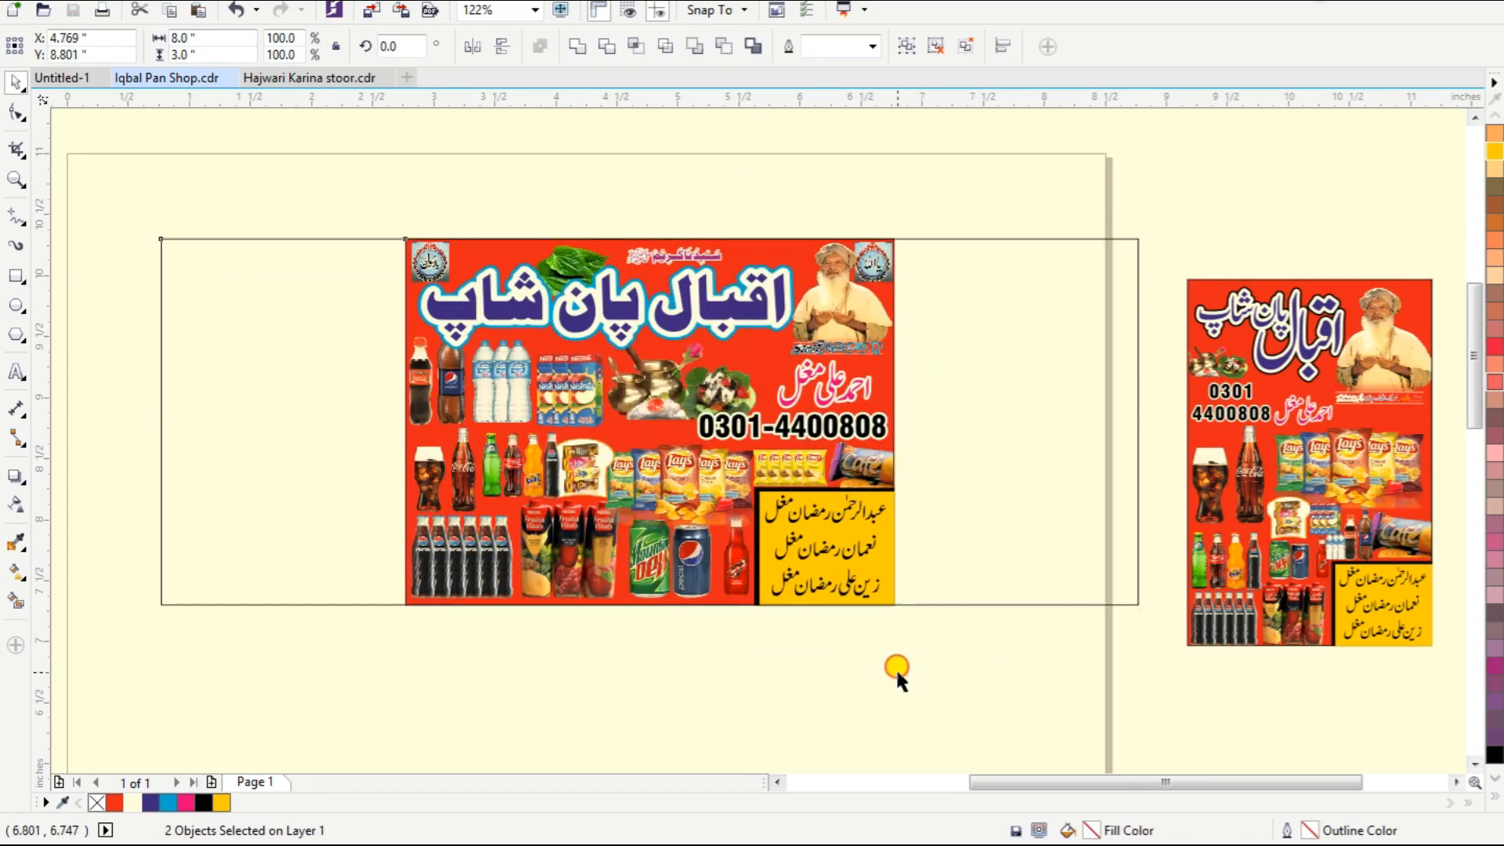
# Align one copy of the portrait board to the rectangle's left end and another to its right end, centered vertically.
pyautogui.click(1372, 502)
pyautogui.keyDown('shift'); pyautogui.click(1039, 605); pyautogui.keyUp('shift')
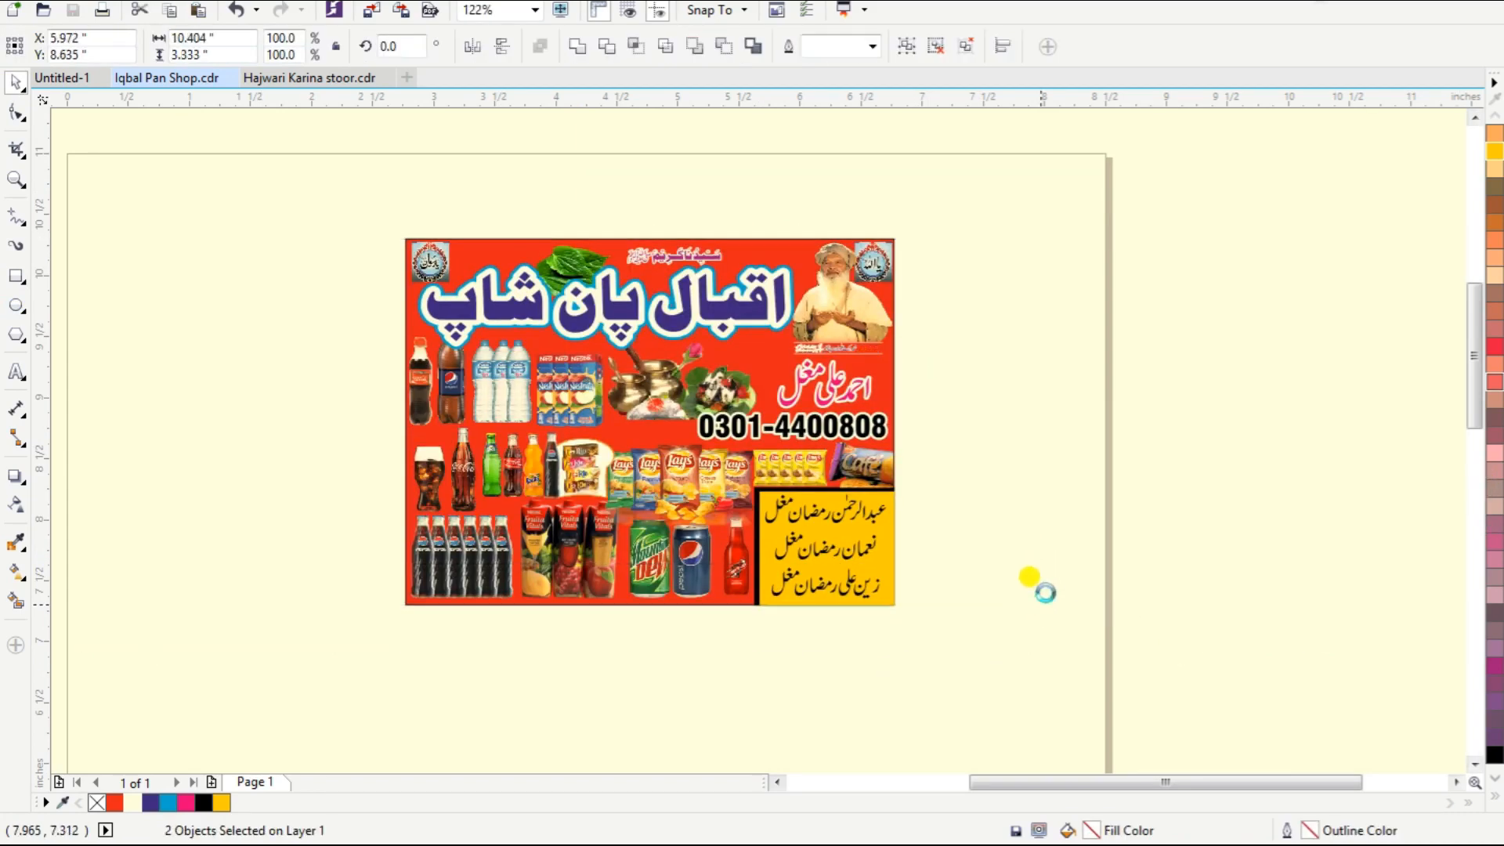
pyautogui.click(1218, 557)
pyautogui.keyDown('shift'); pyautogui.click(1079, 605); pyautogui.keyUp('shift')
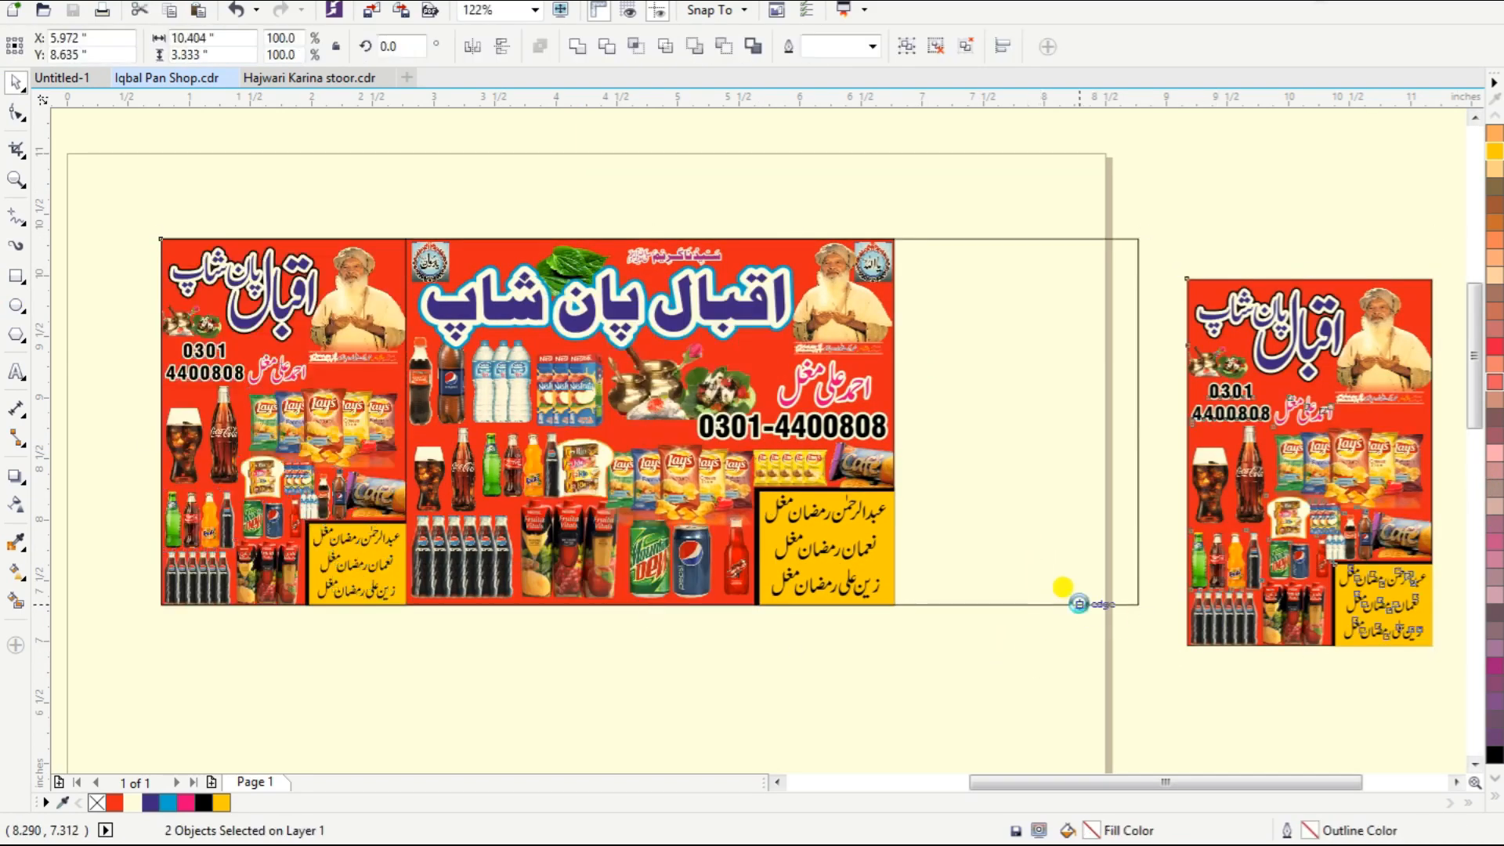
pyautogui.press('c')
pyautogui.press('e')
pyautogui.press('r')
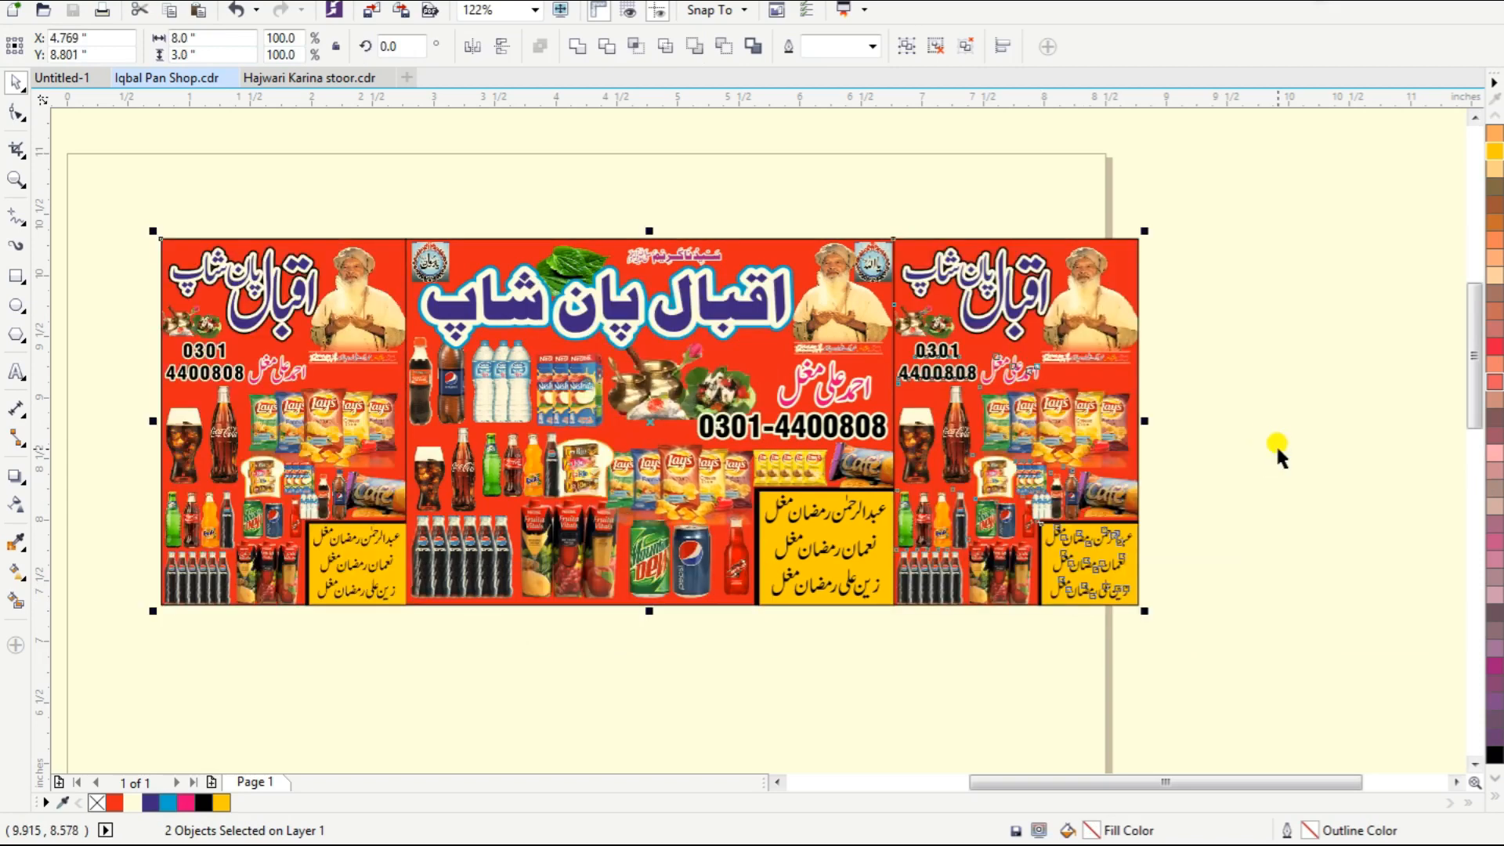
# Remove the outline from the red background rectangle in each of the two side boards.
pyautogui.click(369, 248)
pyautogui.keyDown('ctrl'); pyautogui.click(368, 249); pyautogui.keyUp('ctrl')
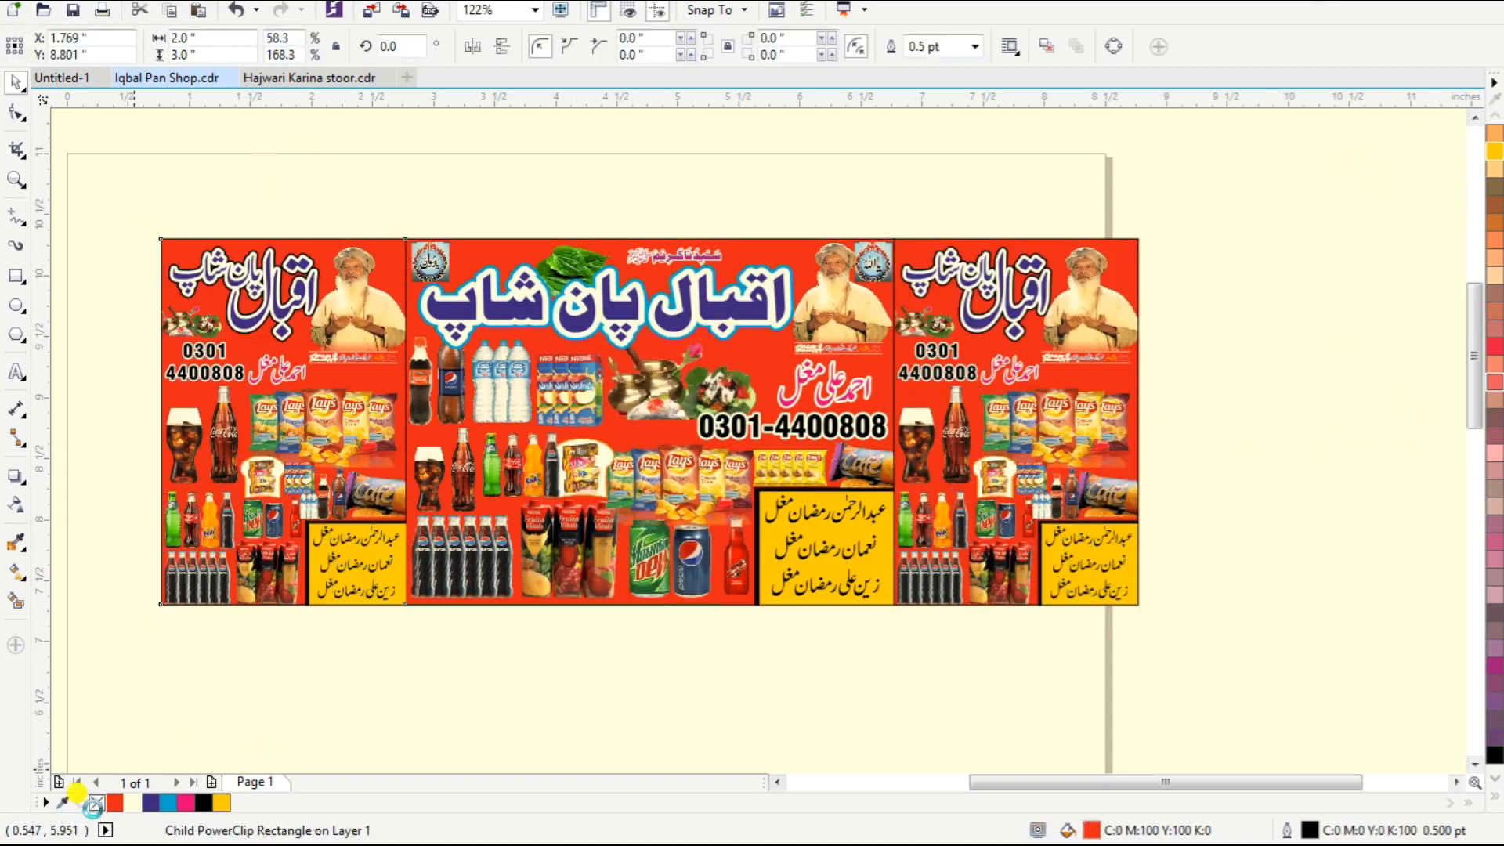
pyautogui.click(499, 237)
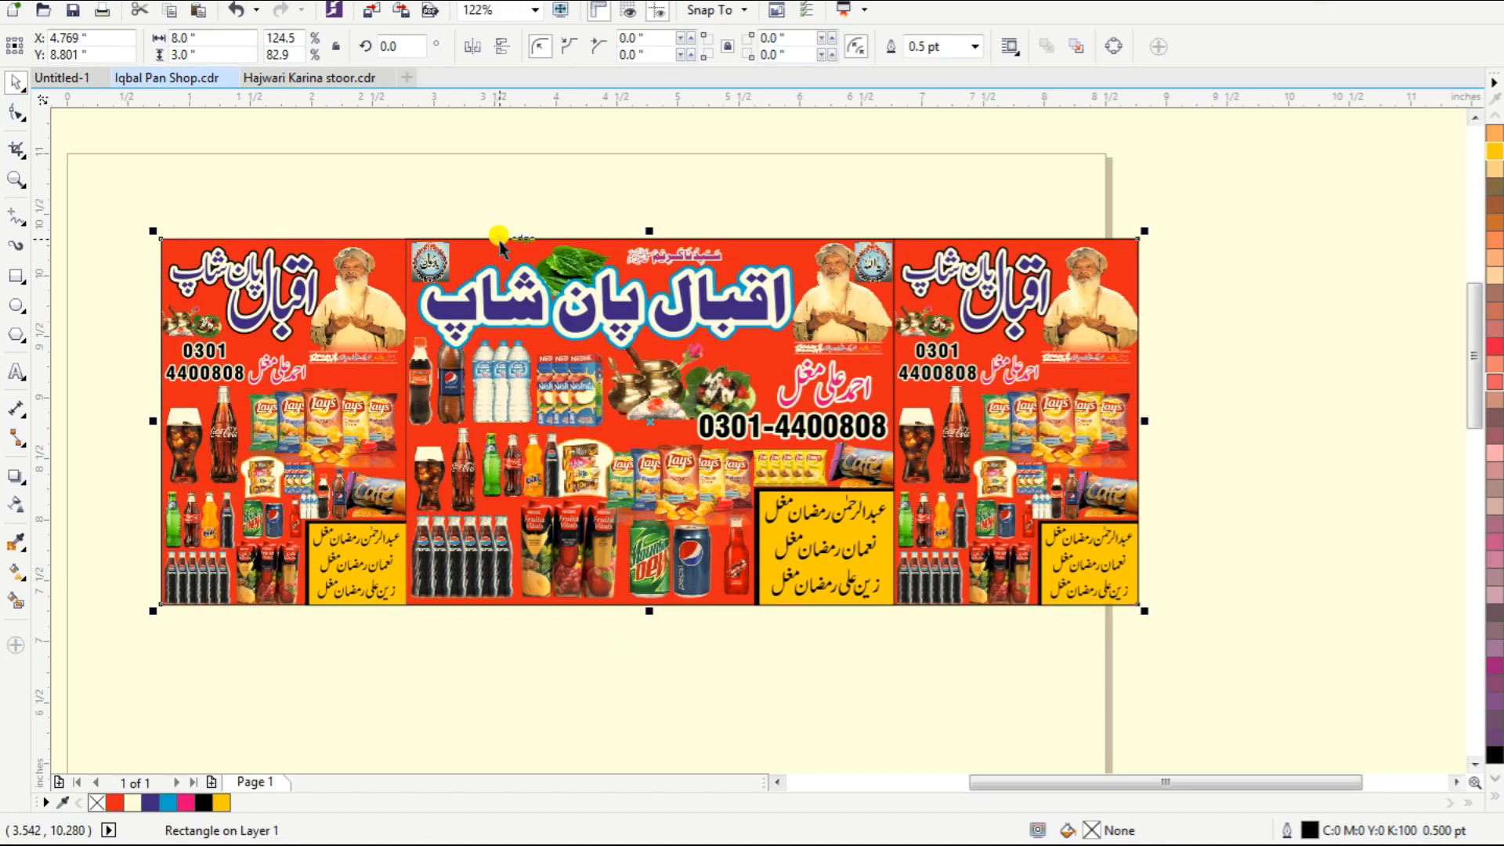
pyautogui.click(499, 244)
pyautogui.keyDown('ctrl'); pyautogui.click(500, 245); pyautogui.keyUp('ctrl')
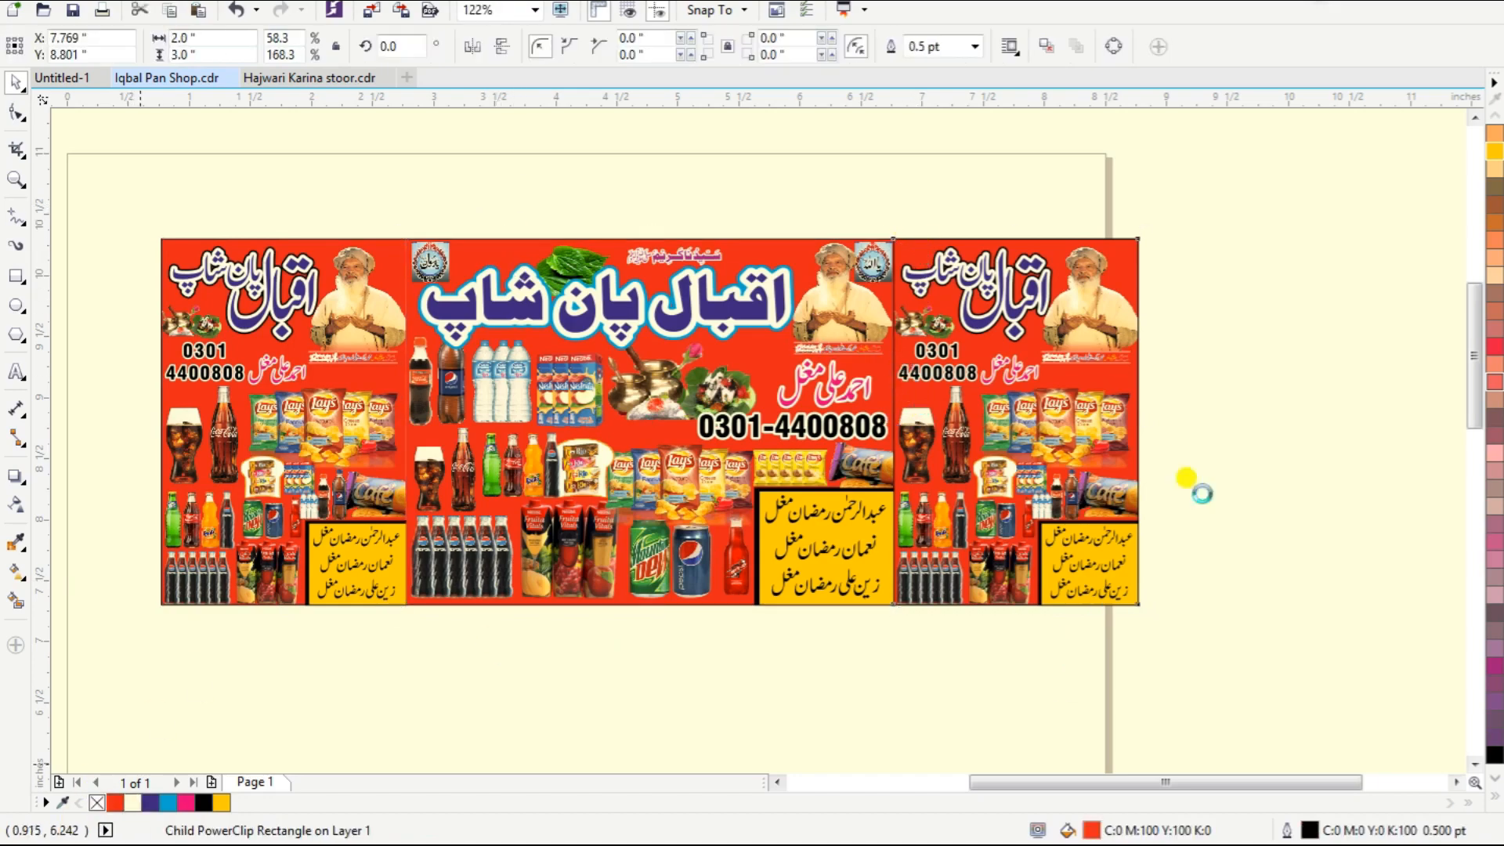
# Group the three boards and the outer rectangle into one sign and reposition it on the page.
pyautogui.moveTo(95, 197); pyautogui.dragTo(1143, 702)
pyautogui.hotkey('ctrl', 'g')
pyautogui.scroll(-1, 1141, 652)
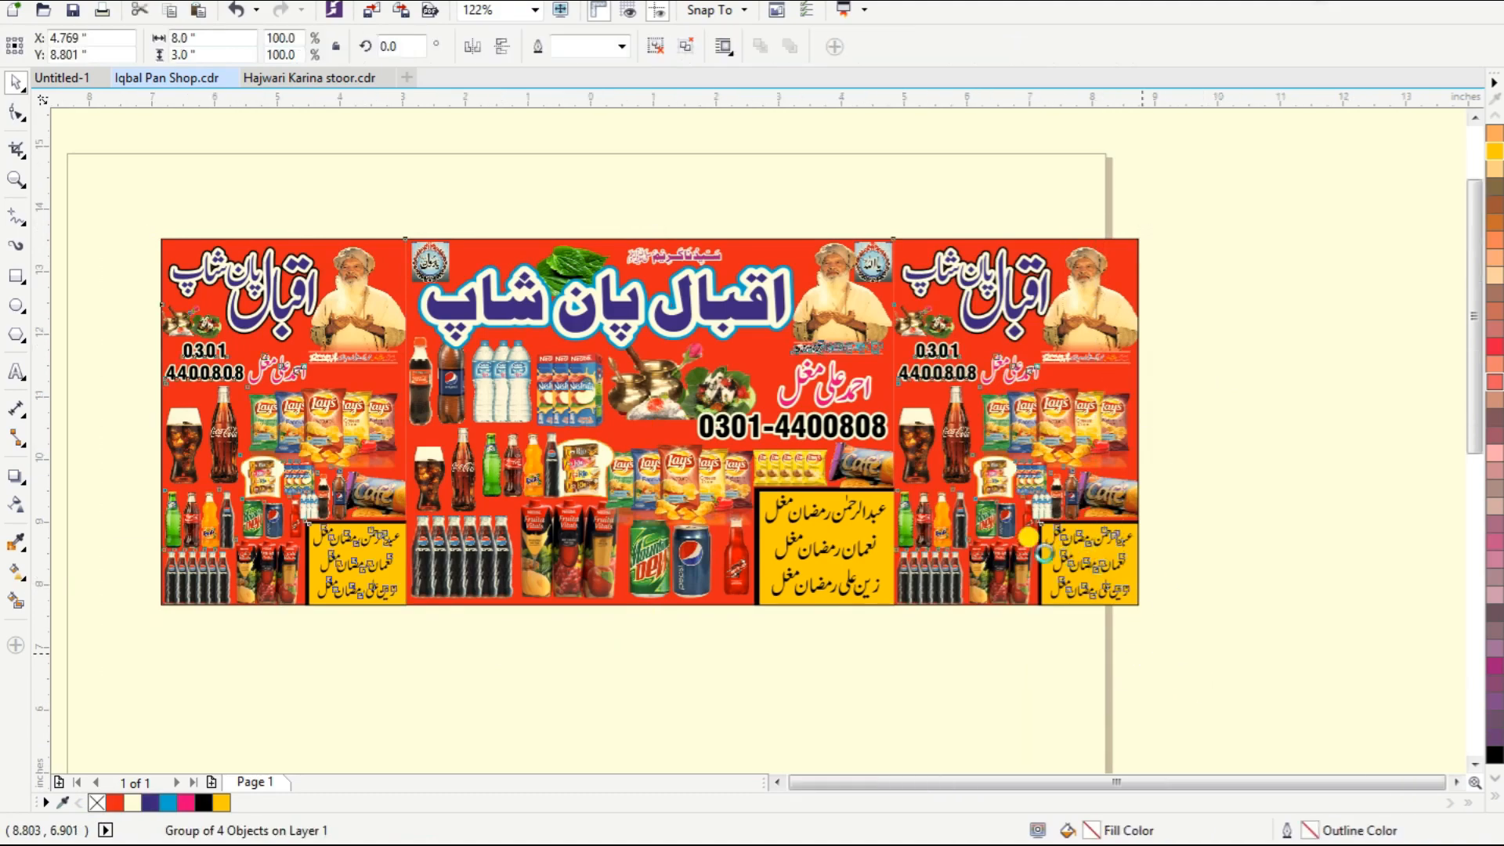
pyautogui.moveTo(889, 534); pyautogui.dragTo(855, 523)
pyautogui.click(1009, 314)
pyautogui.press('F2')
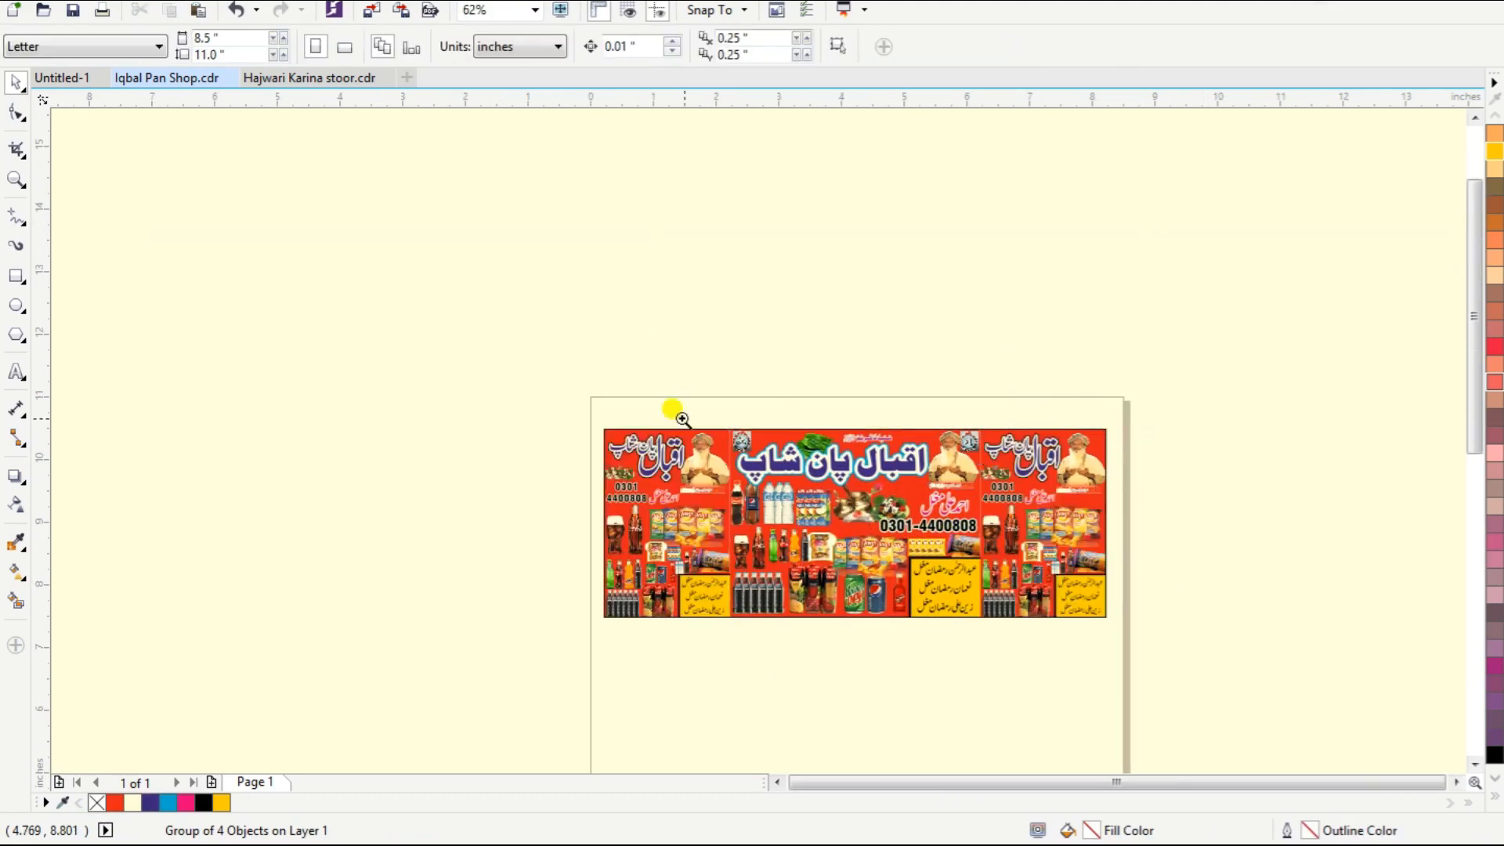
pyautogui.moveTo(682, 419); pyautogui.dragTo(1130, 655)
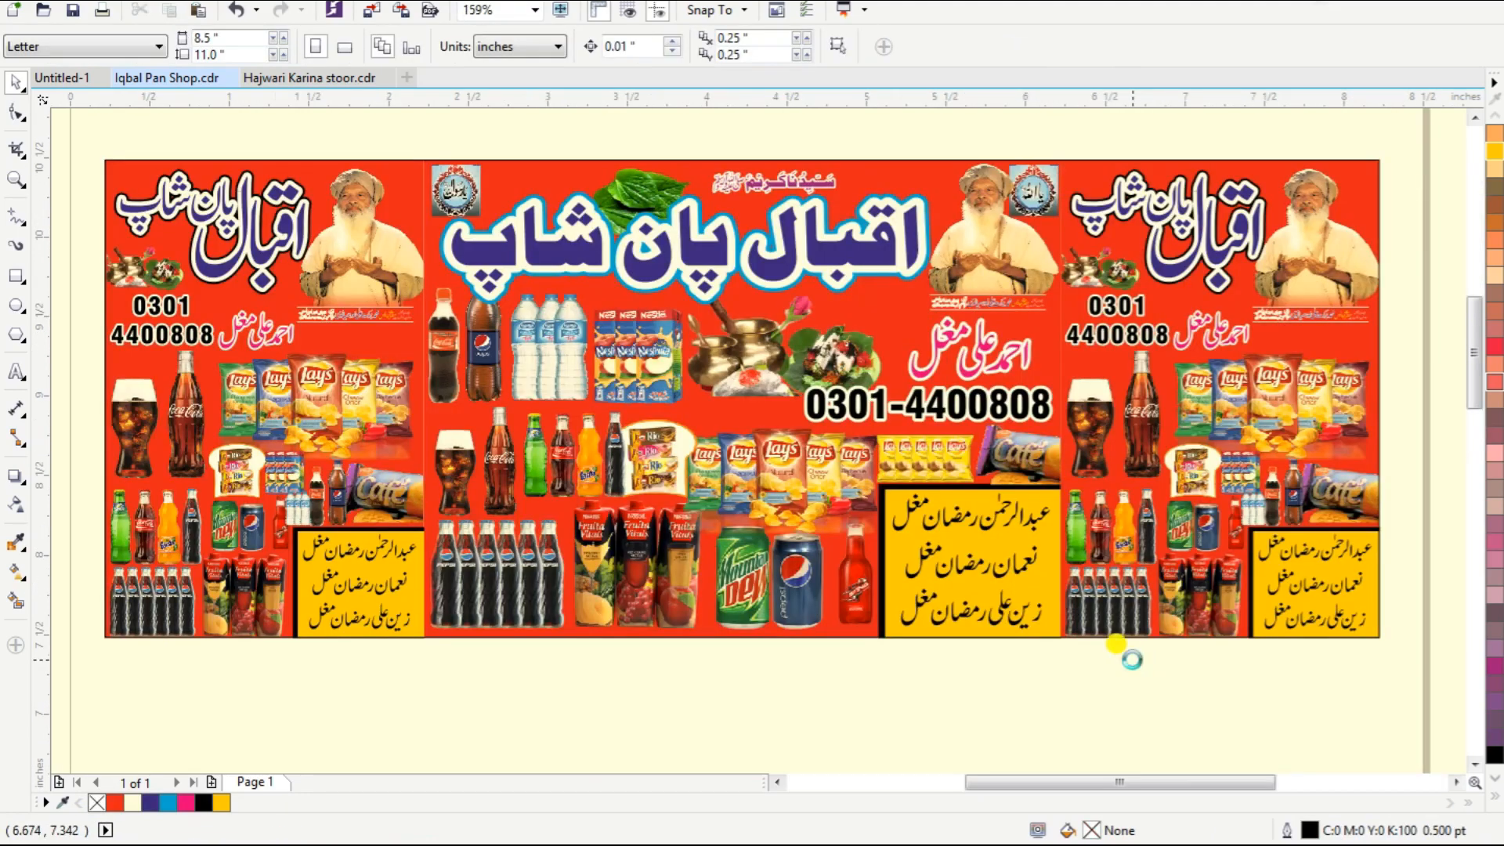
pyautogui.press('F4')
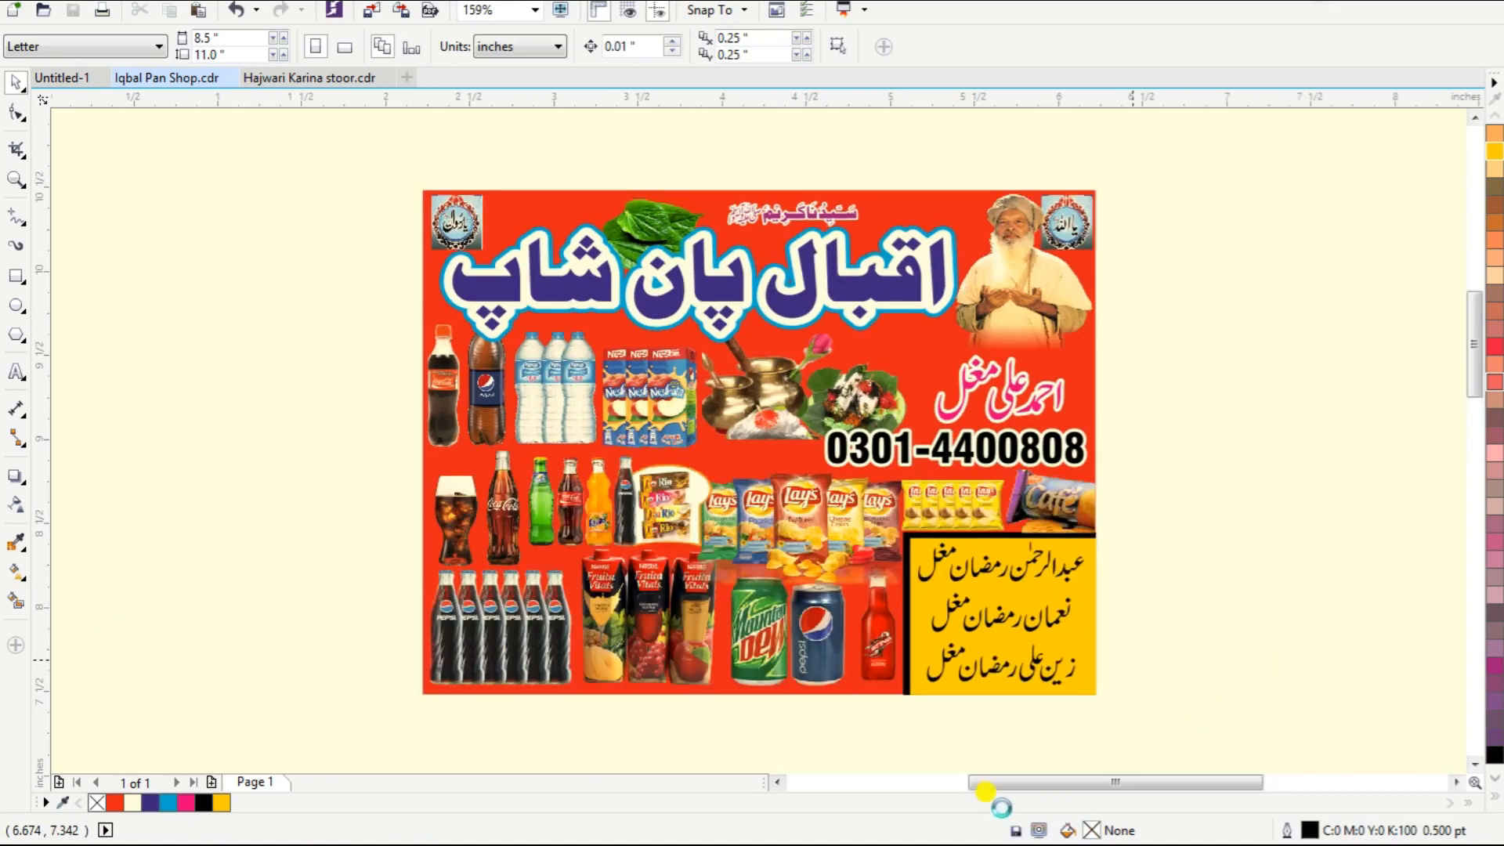
pyautogui.press('F3')
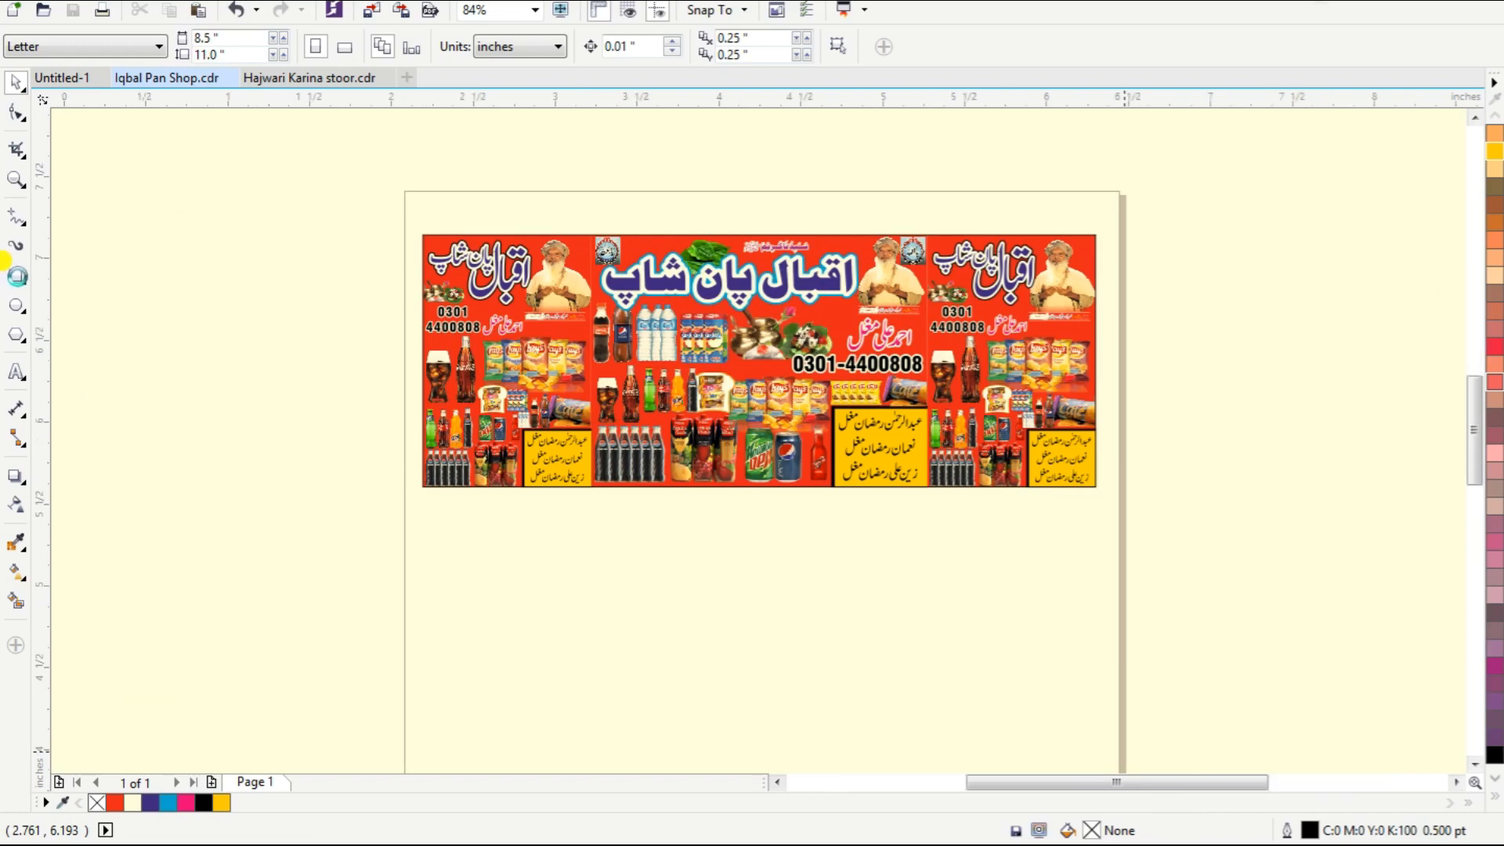
# Draw a 6.5 by 1 inch rectangle below the combined sign and fill it with red.
pyautogui.click(16, 276)
pyautogui.moveTo(244, 239)
pyautogui.mouseDown()
pyautogui.moveTo(1001, 463)
pyautogui.moveTo(1027, 492)
pyautogui.mouseUp()
pyautogui.press('space')
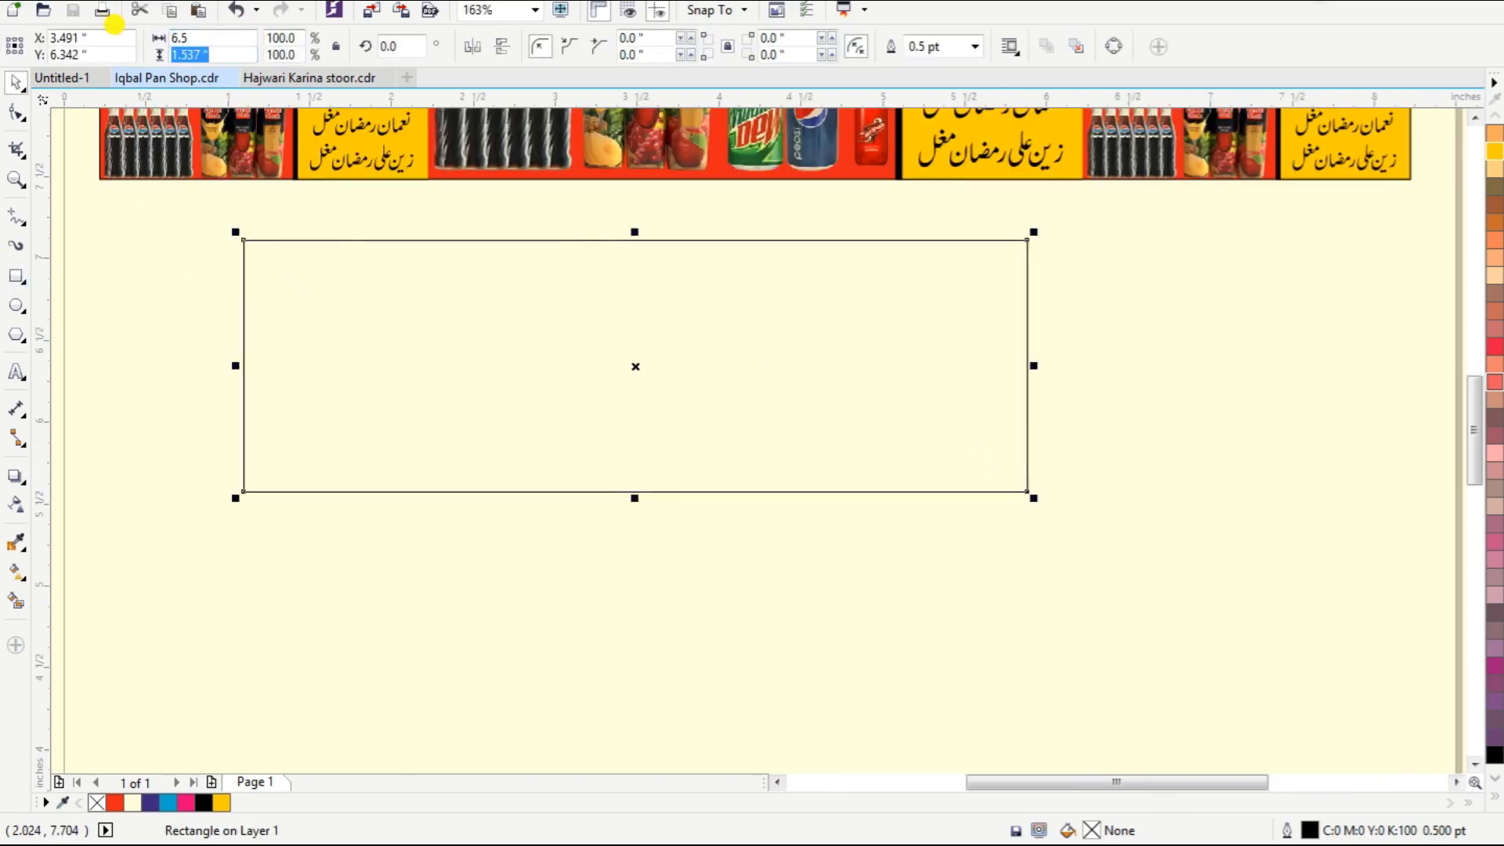
pyautogui.write('12')
pyautogui.press('Return')
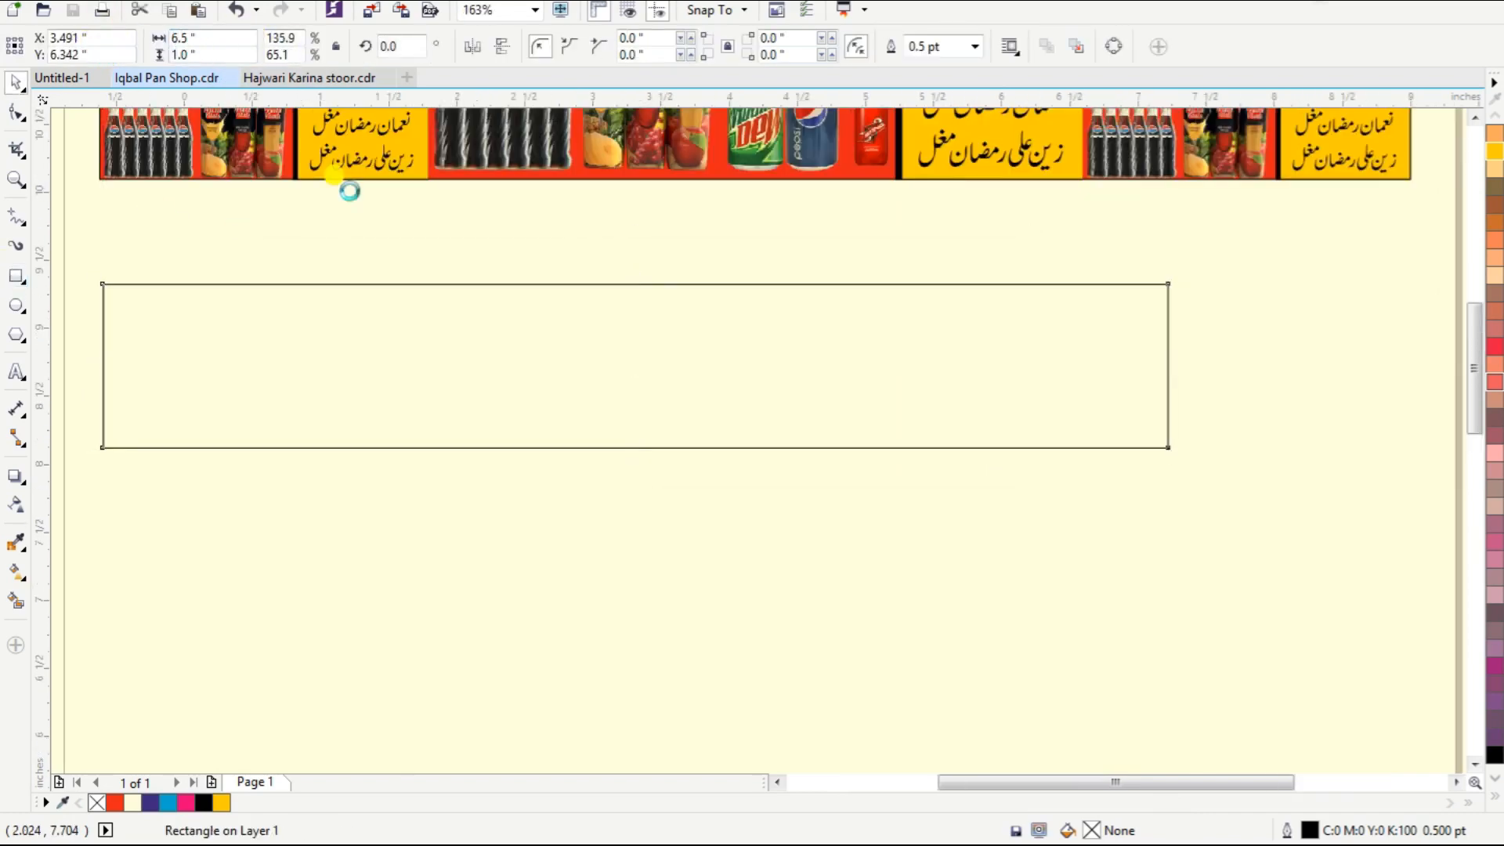
pyautogui.press('F4')
pyautogui.scroll(-3, 845, 304)
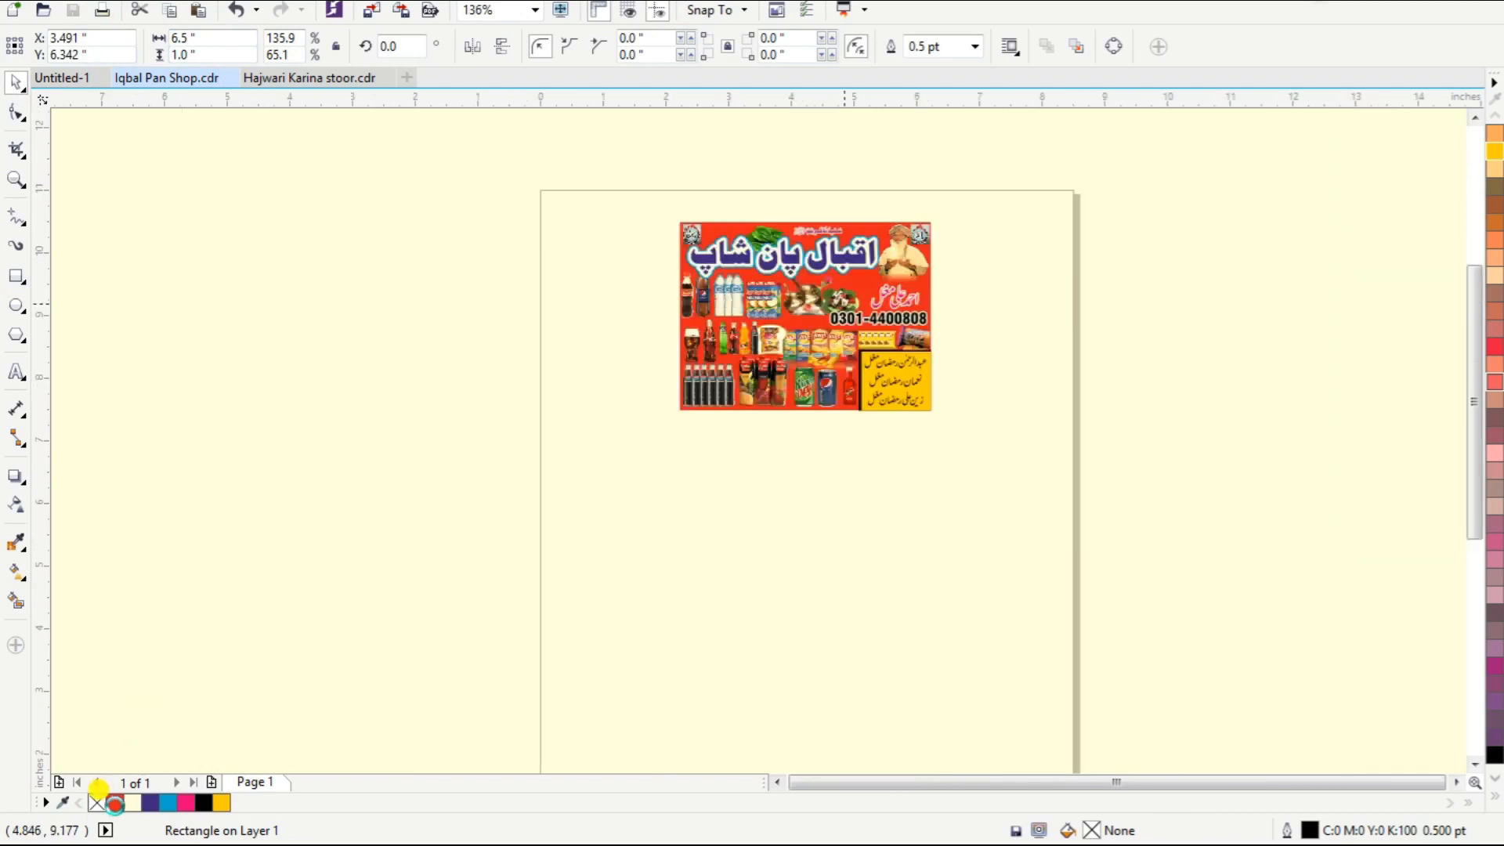
pyautogui.click(115, 802)
pyautogui.moveTo(1183, 697); pyautogui.dragTo(1182, 699)
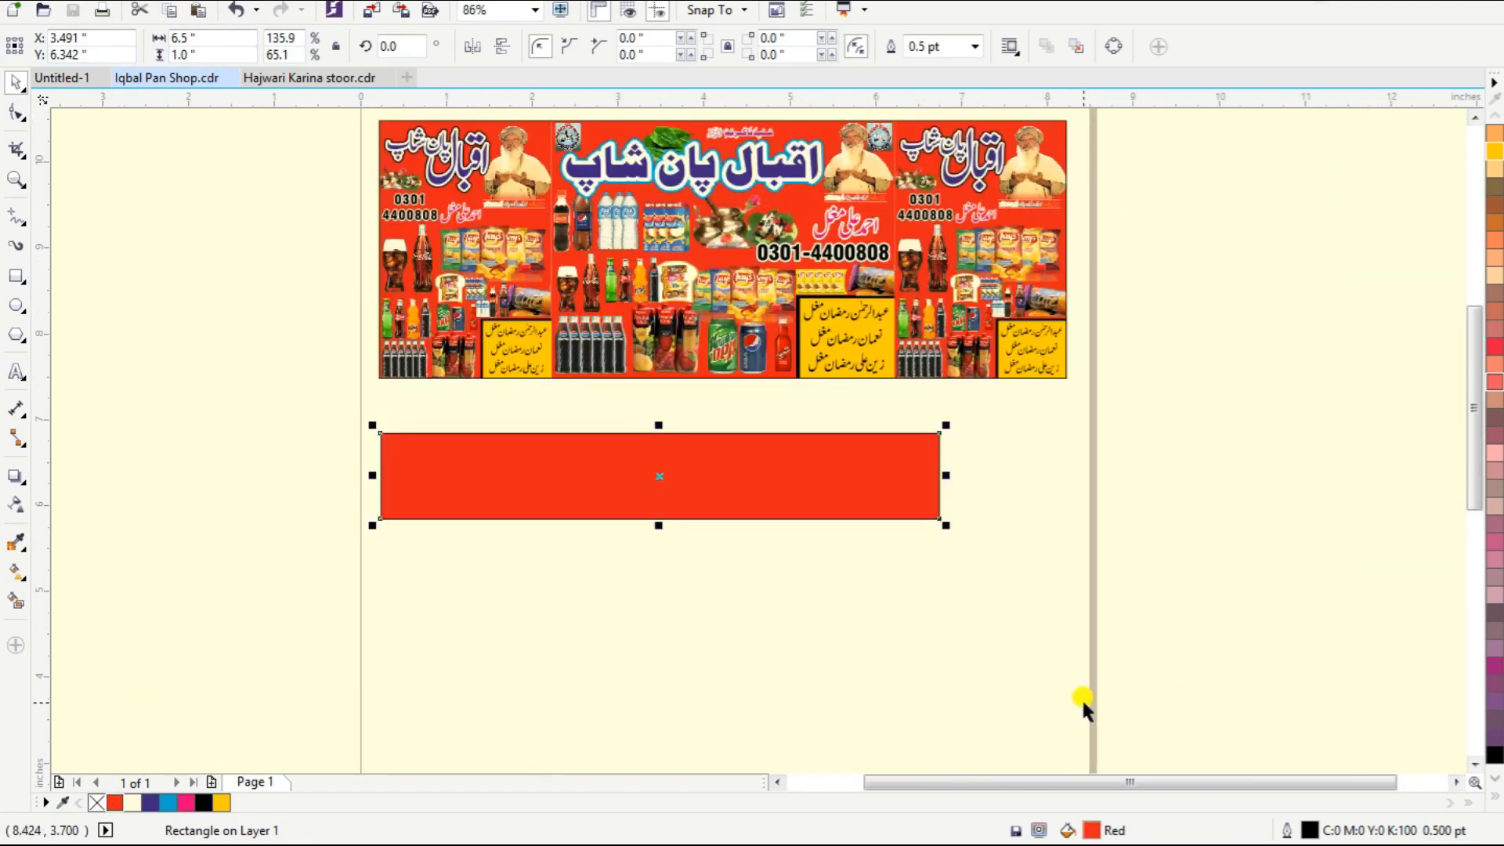
# Place a copy of the middle board beside the red strip, scale it to about 2.06 by 1.54 inches and ungroup it.
pyautogui.hotkey('ctrl', 'a')
pyautogui.moveTo(681, 274); pyautogui.dragTo(1222, 642)
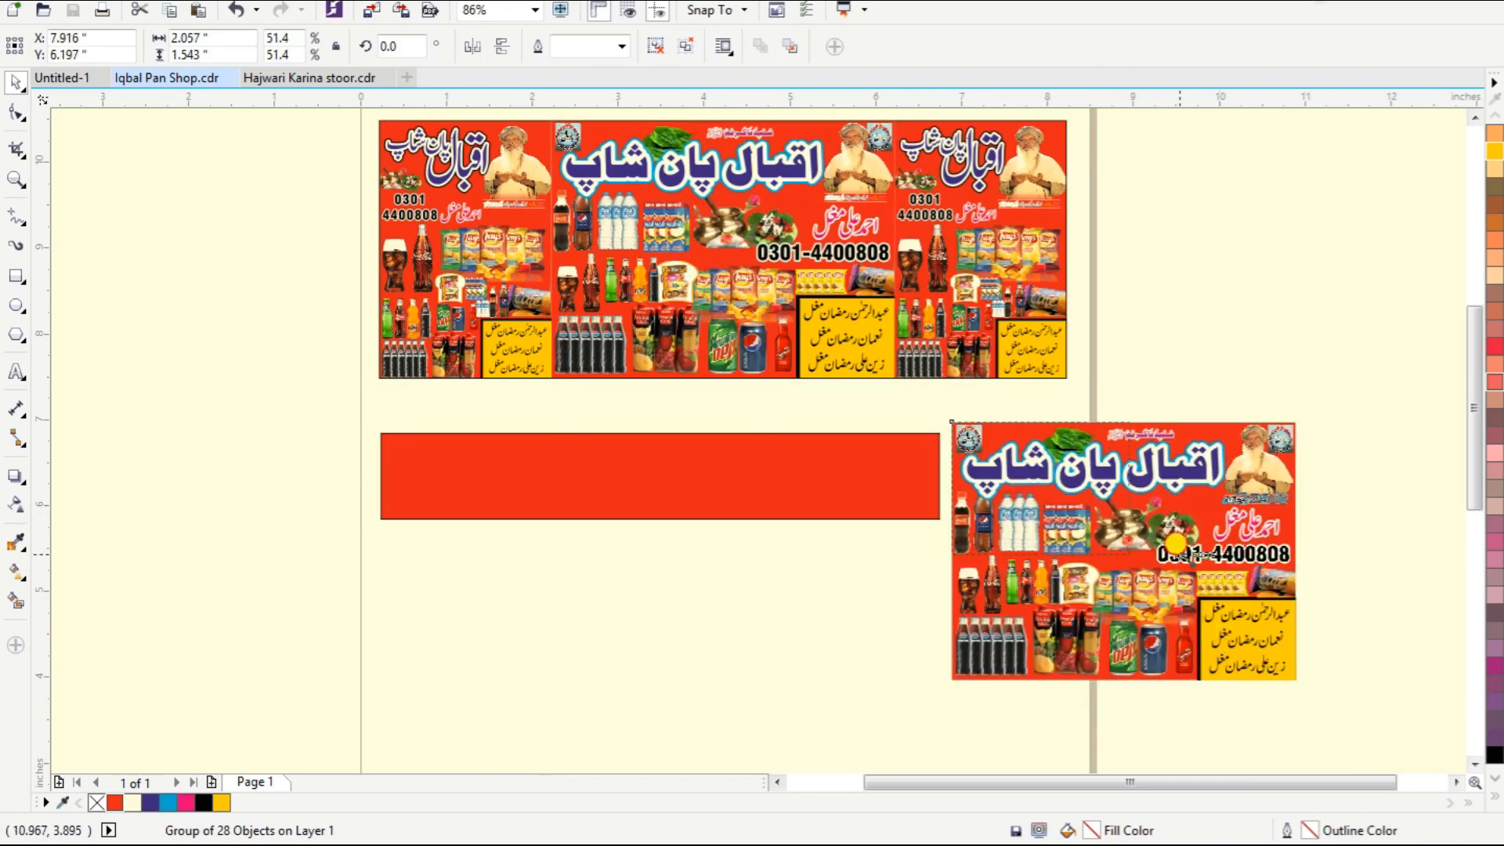
pyautogui.moveTo(1191, 558); pyautogui.dragTo(1184, 559)
pyautogui.hotkey('ctrl', 'u')
pyautogui.click(1225, 564)
# Move the shop-name lettering and green leaf picture from the small board copy onto the middle of the red strip.
pyautogui.press('F2')
pyautogui.moveTo(360, 396); pyautogui.dragTo(1168, 603)
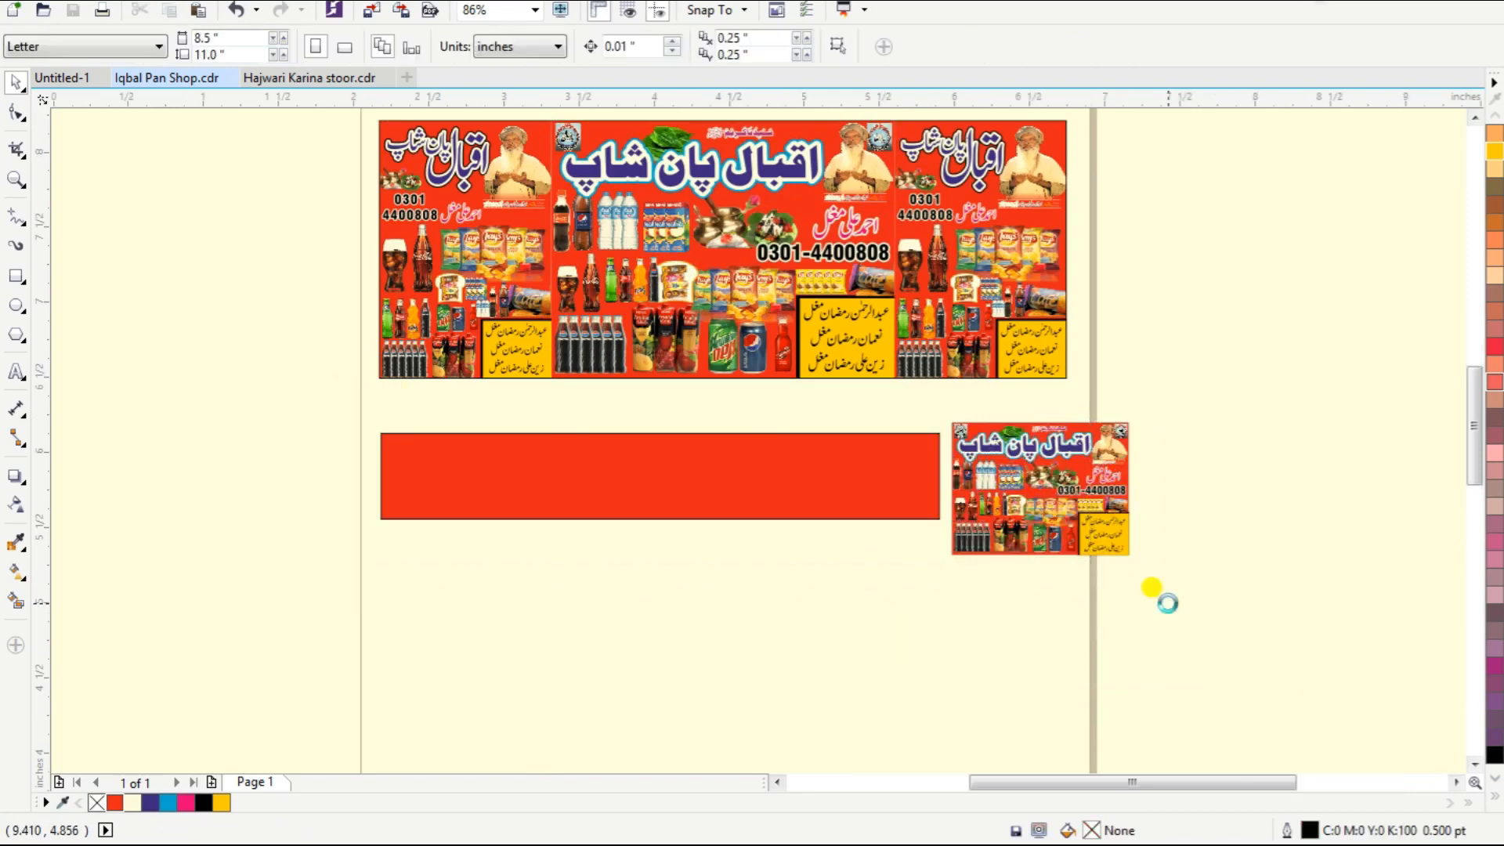
pyautogui.moveTo(1222, 349); pyautogui.dragTo(769, 454)
pyautogui.keyDown('shift'); pyautogui.click(648, 451); pyautogui.keyUp('shift')
pyautogui.click(698, 439)
pyautogui.press('Tab')
pyautogui.press('Tab')
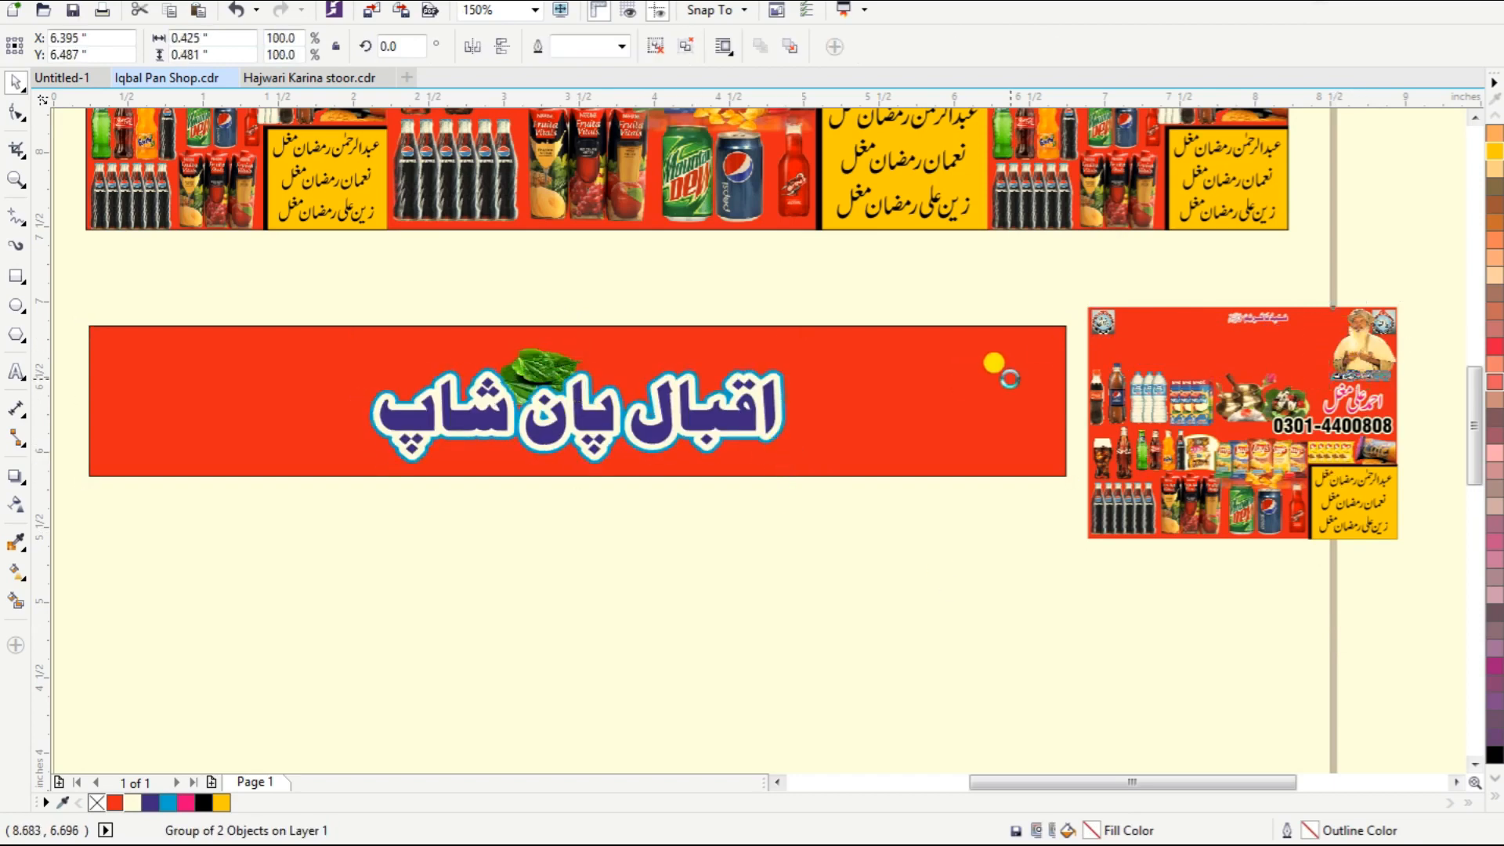
# Move the man's picture with its caption to the red strip's right end and enlarge it to about 0.82 by 0.93 inches.
pyautogui.moveTo(993, 362); pyautogui.dragTo(962, 408)
pyautogui.moveTo(909, 480); pyautogui.dragTo(912, 475)
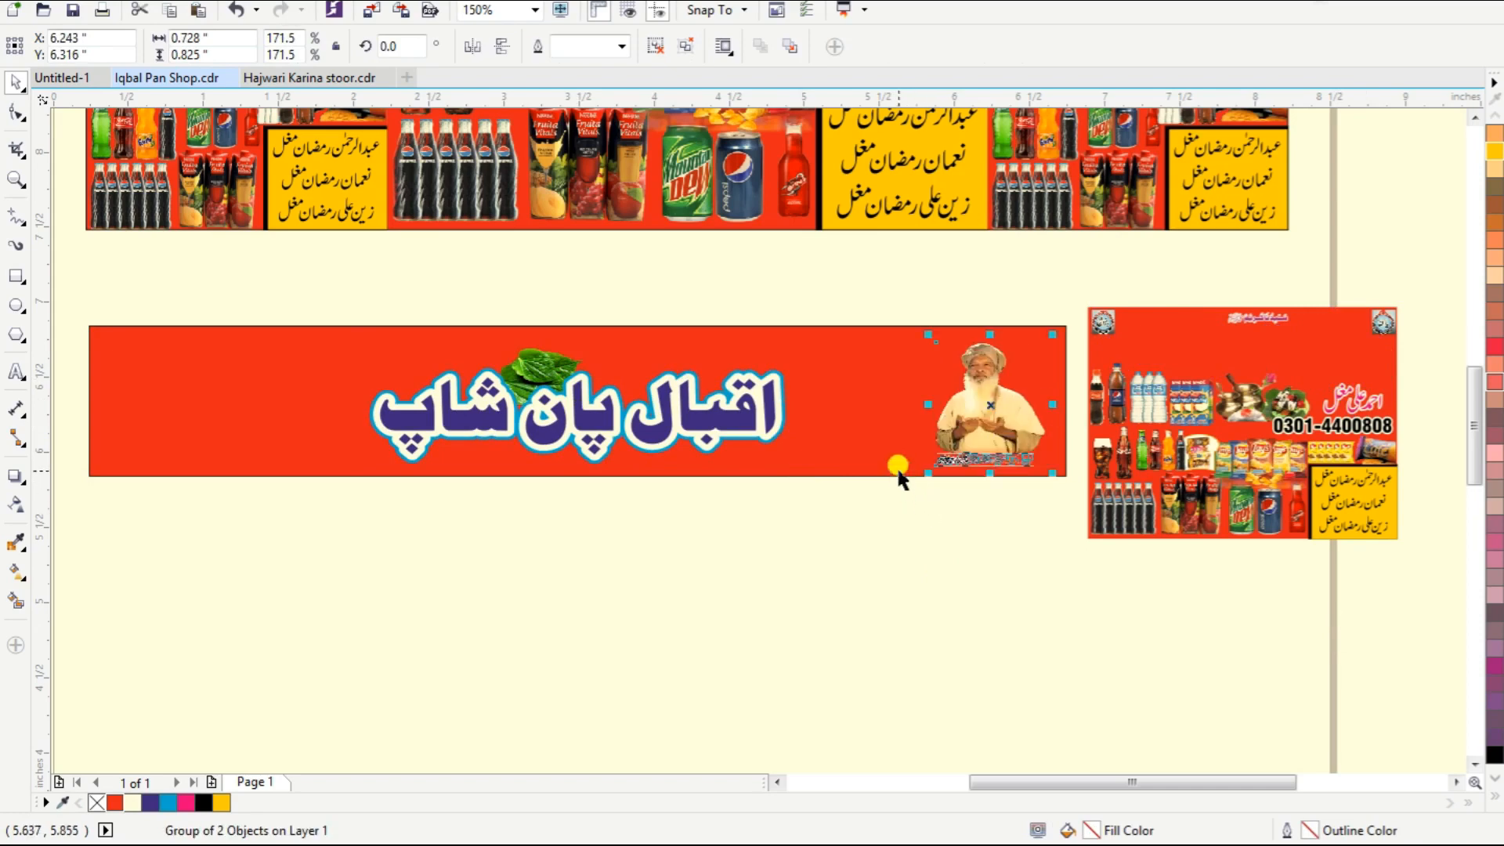
pyautogui.moveTo(1031, 367); pyautogui.dragTo(1075, 329)
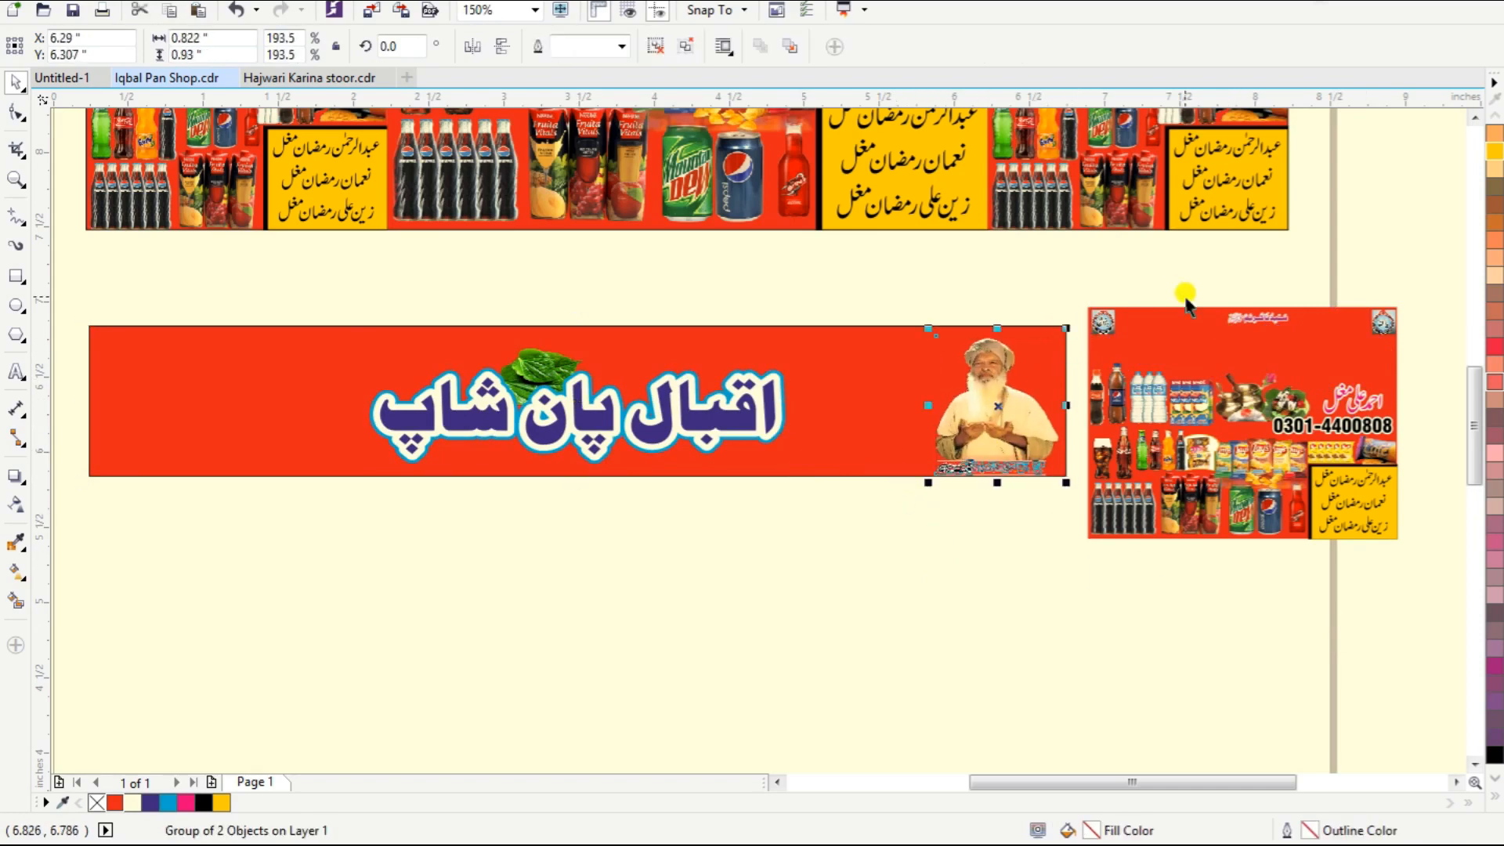
# Move the small calligraphy line, the contact name with phone number, and the grouped yellow names box from the board copy to the strip area.
pyautogui.moveTo(1242, 315); pyautogui.dragTo(640, 343)
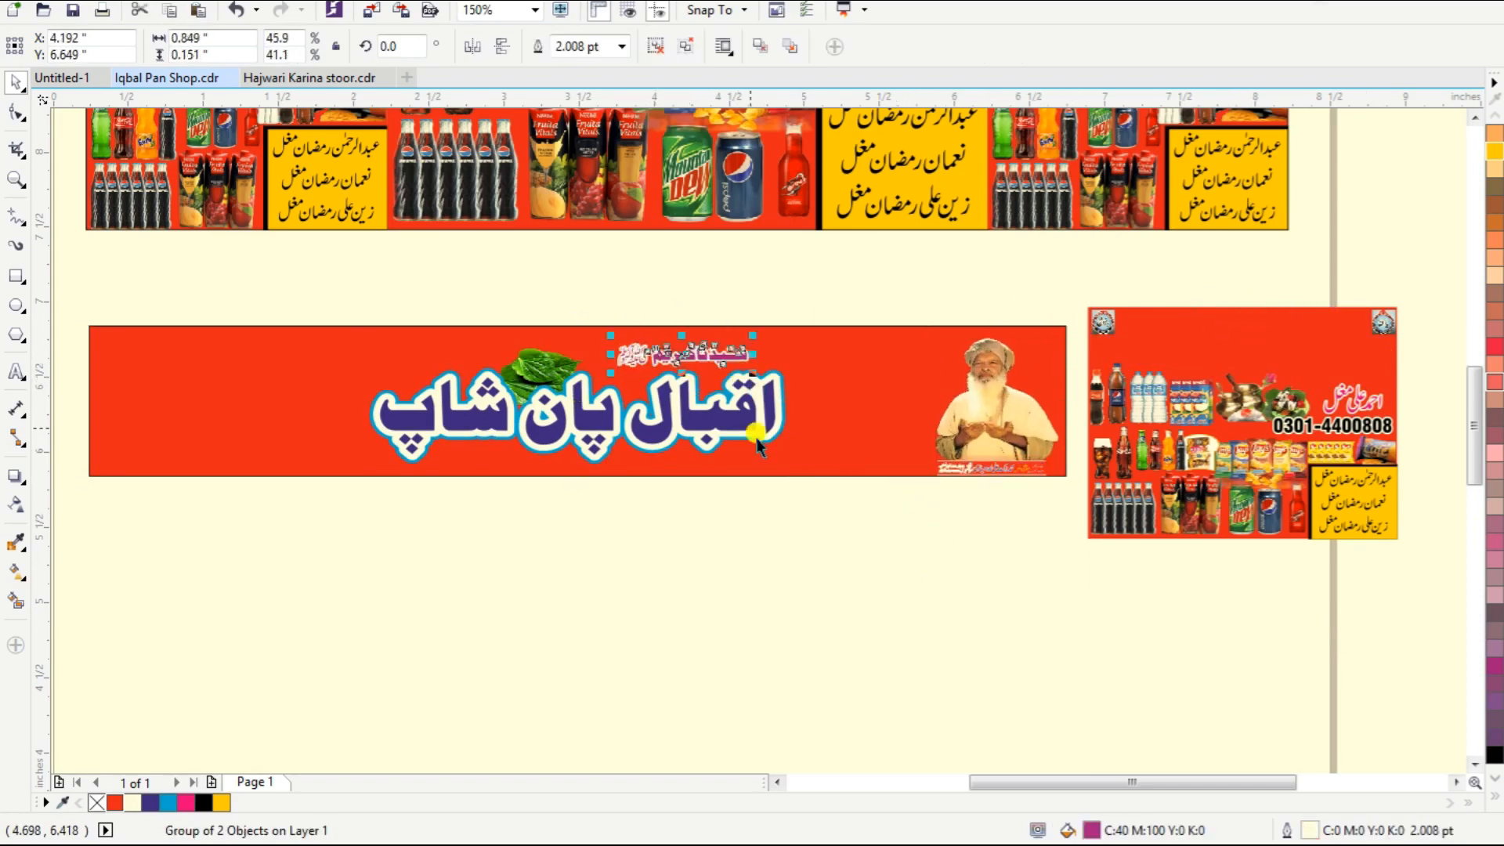
pyautogui.moveTo(1356, 419); pyautogui.dragTo(179, 365)
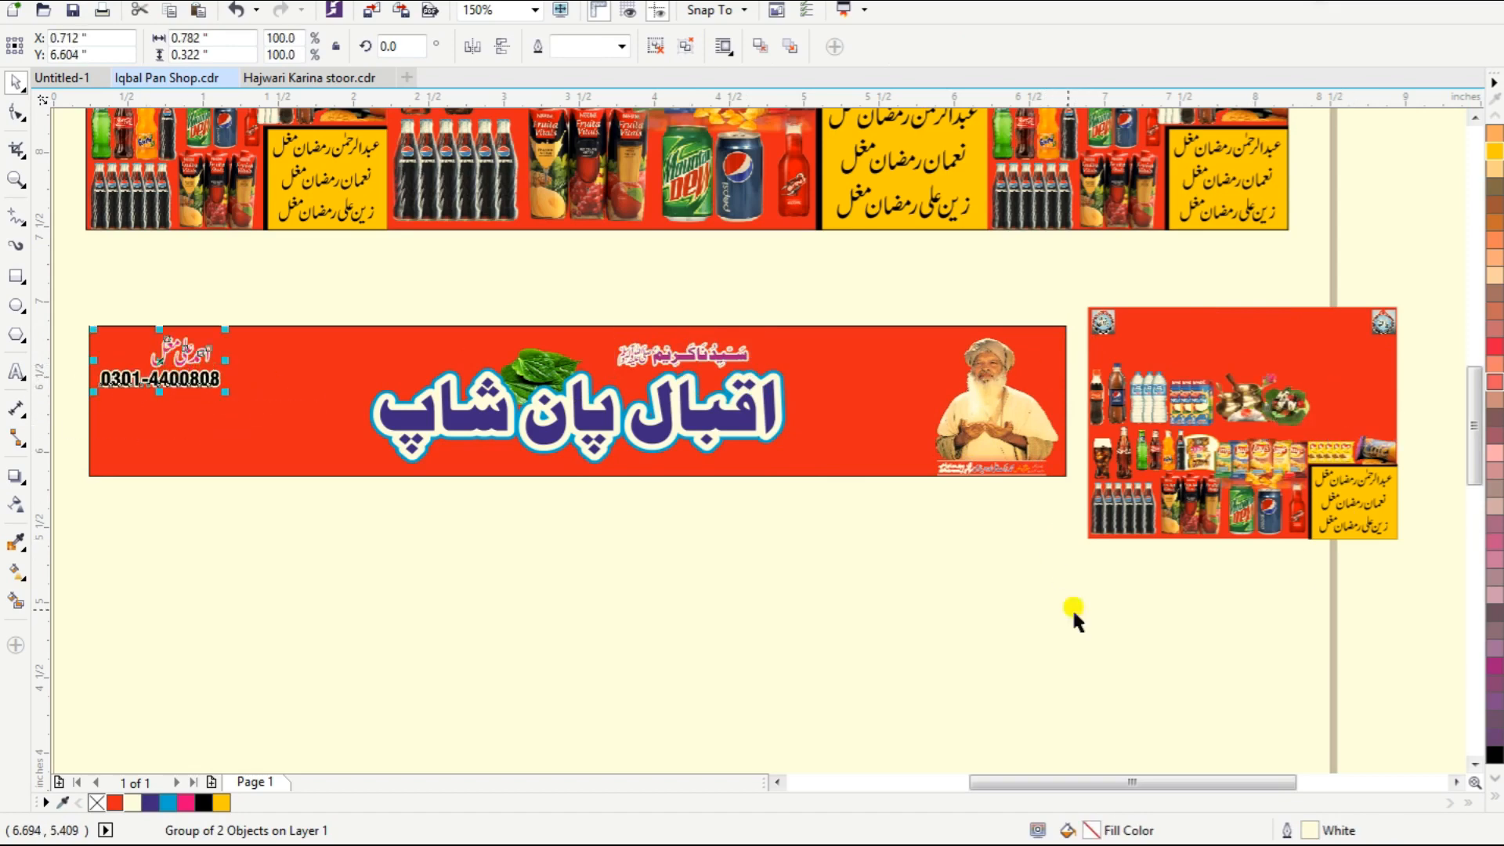
pyautogui.moveTo(1409, 577); pyautogui.dragTo(1300, 454)
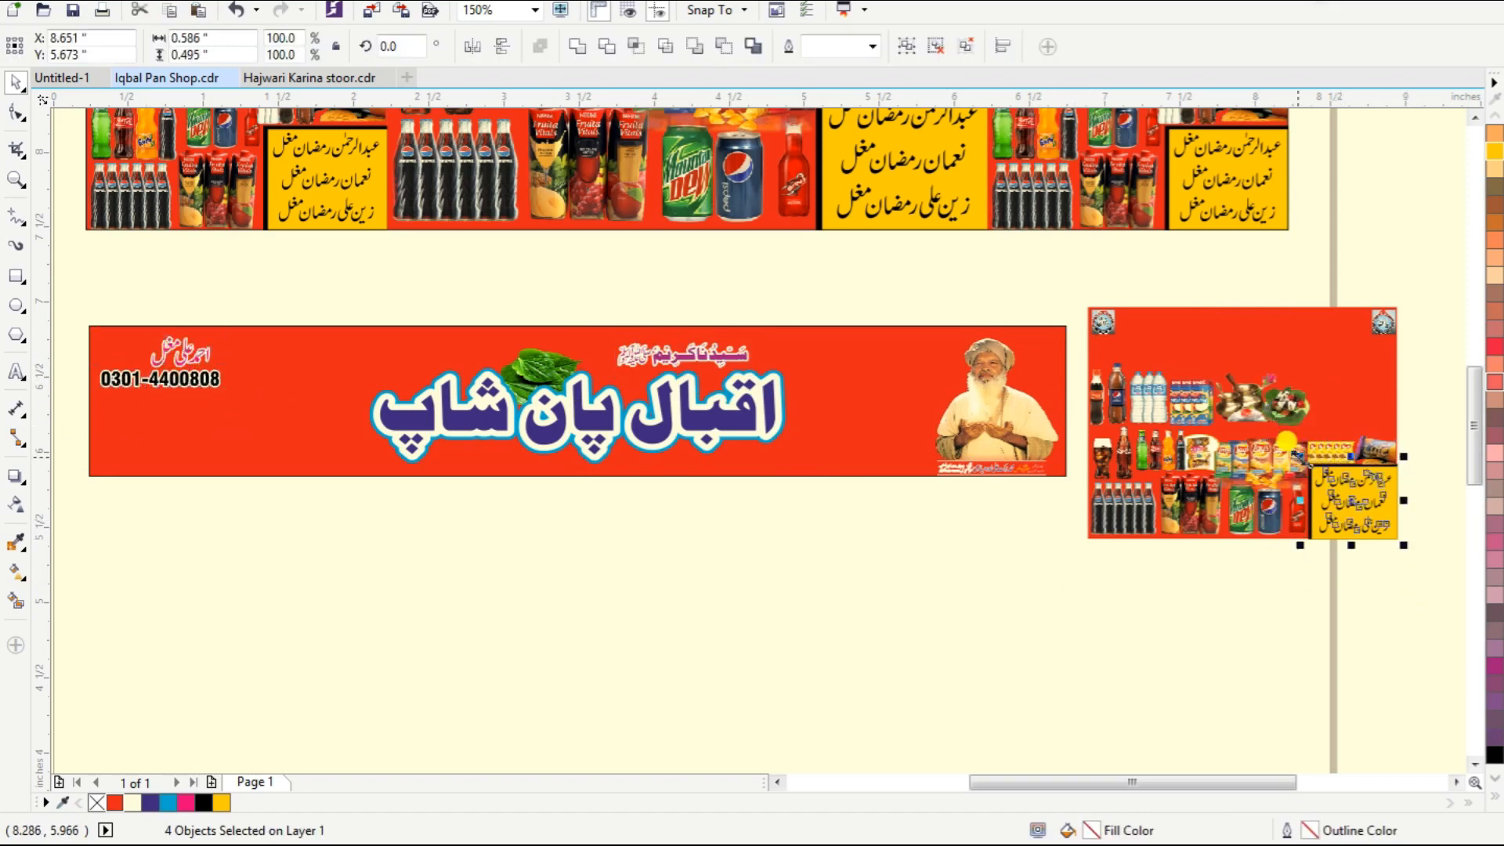
pyautogui.hotkey('ctrl', 'g')
pyautogui.moveTo(1366, 502); pyautogui.dragTo(291, 516)
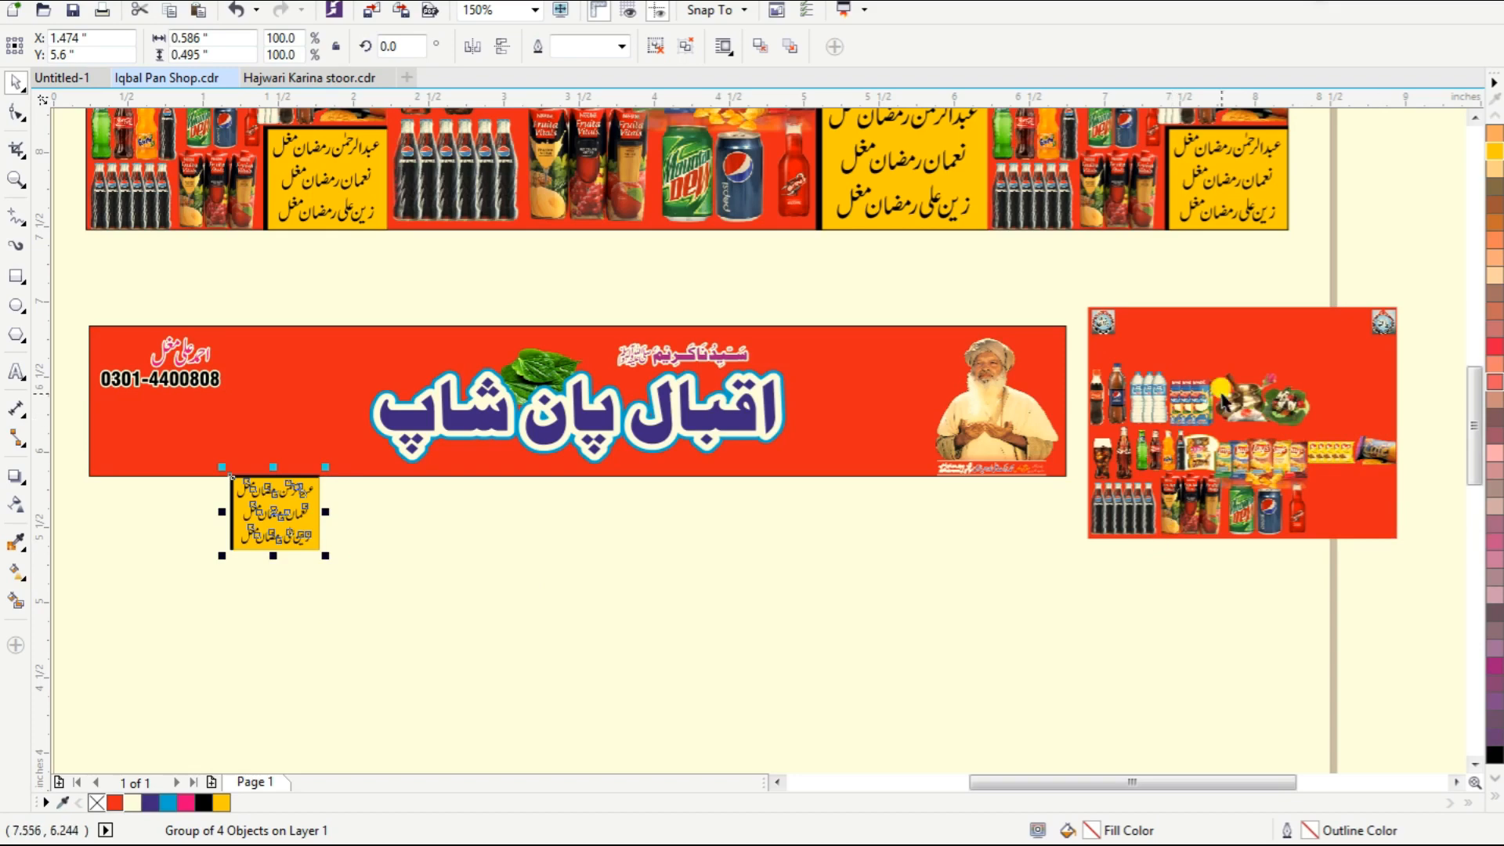
# Group the board copy's bottom row of drinks, place it beside the man's picture on the strip, and shrink it to about 0.93 by 0.28 inches.
pyautogui.scroll(2, 1318, 479)
pyautogui.moveTo(931, 621); pyautogui.dragTo(295, 492)
pyautogui.hotkey('ctrl', 'z')
pyautogui.keyDown('shift'); pyautogui.click(1051, 605); pyautogui.keyUp('shift')
pyautogui.keyDown('shift'); pyautogui.click(1226, 628); pyautogui.keyUp('shift')
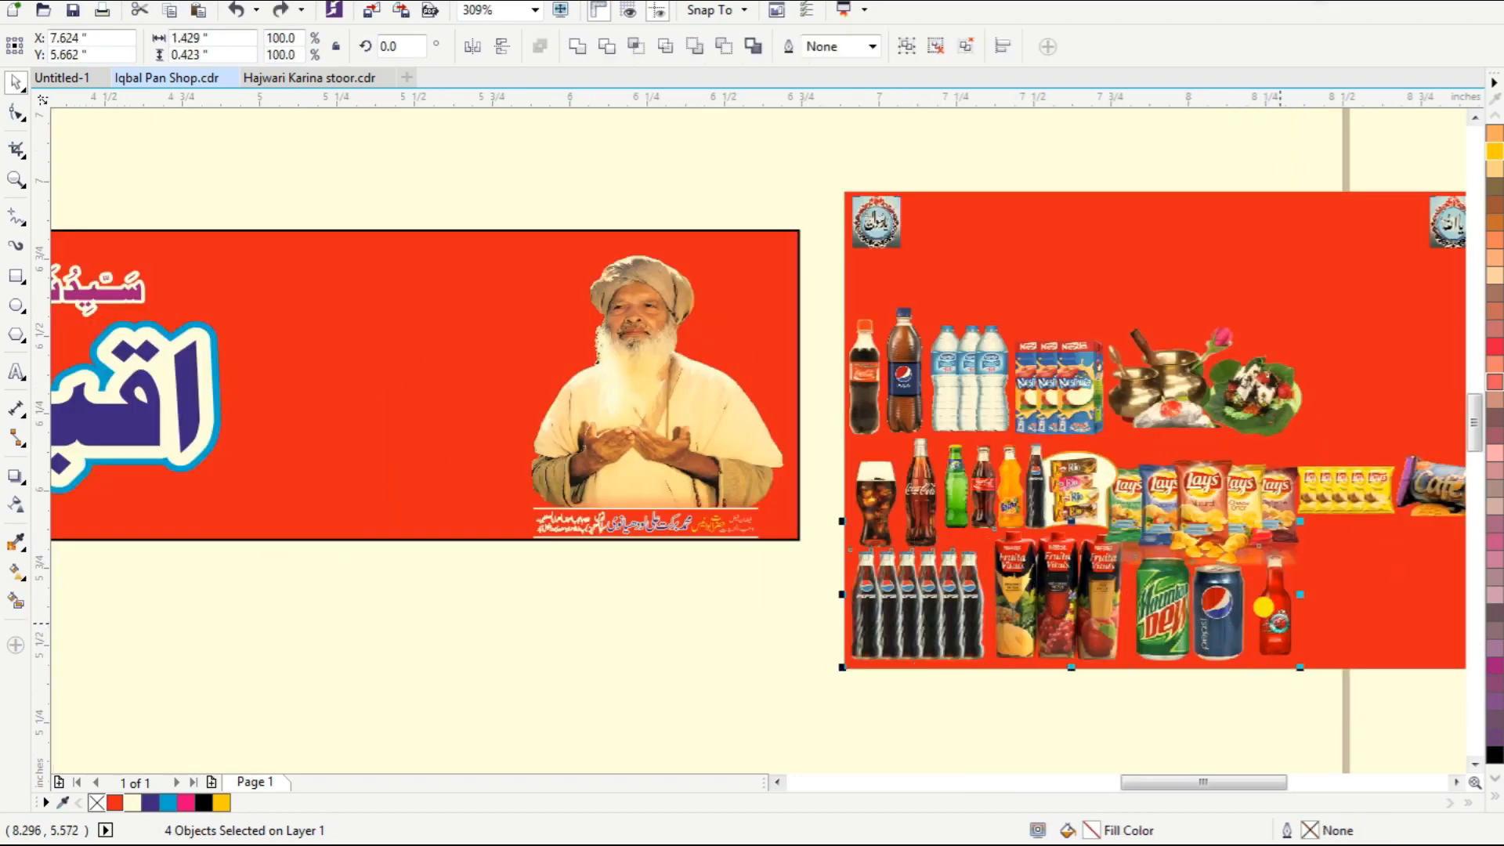
pyautogui.hotkey('ctrl', 'g')
pyautogui.moveTo(1279, 624); pyautogui.dragTo(632, 484)
pyautogui.moveTo(652, 381); pyautogui.dragTo(615, 426)
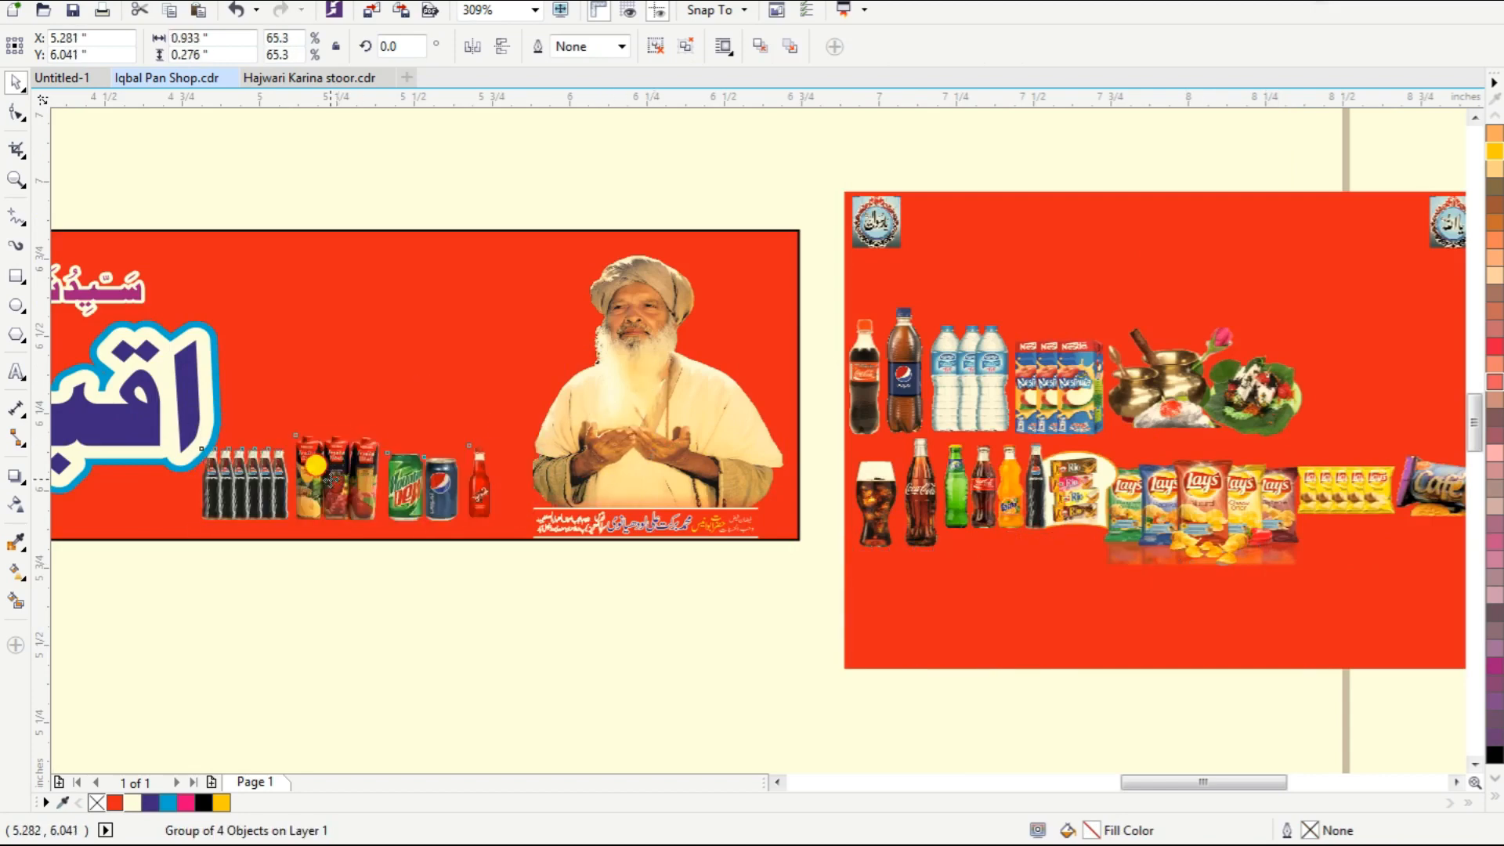
pyautogui.moveTo(315, 465); pyautogui.dragTo(337, 477)
# Place the Lay's chips with the cola glass and bottle above the strip's drinks row, centre-align, group and slightly enlarge them.
pyautogui.click(1160, 505)
pyautogui.moveTo(1198, 517); pyautogui.dragTo(334, 391)
pyautogui.moveTo(885, 508); pyautogui.dragTo(467, 397)
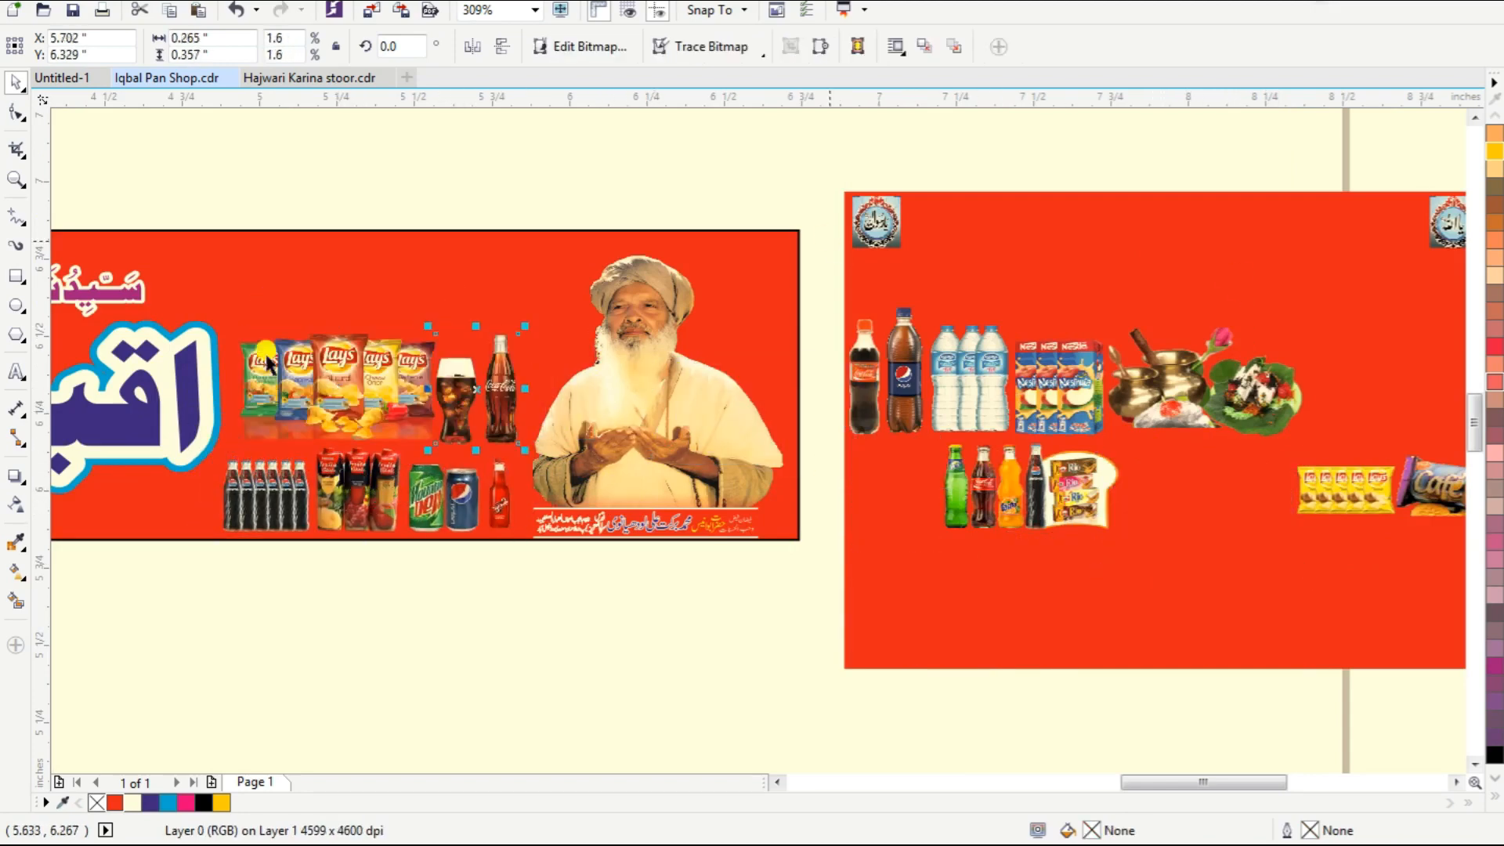
pyautogui.scroll(2, 571, 345)
pyautogui.press('e')
pyautogui.hotkey('ctrl', 'g')
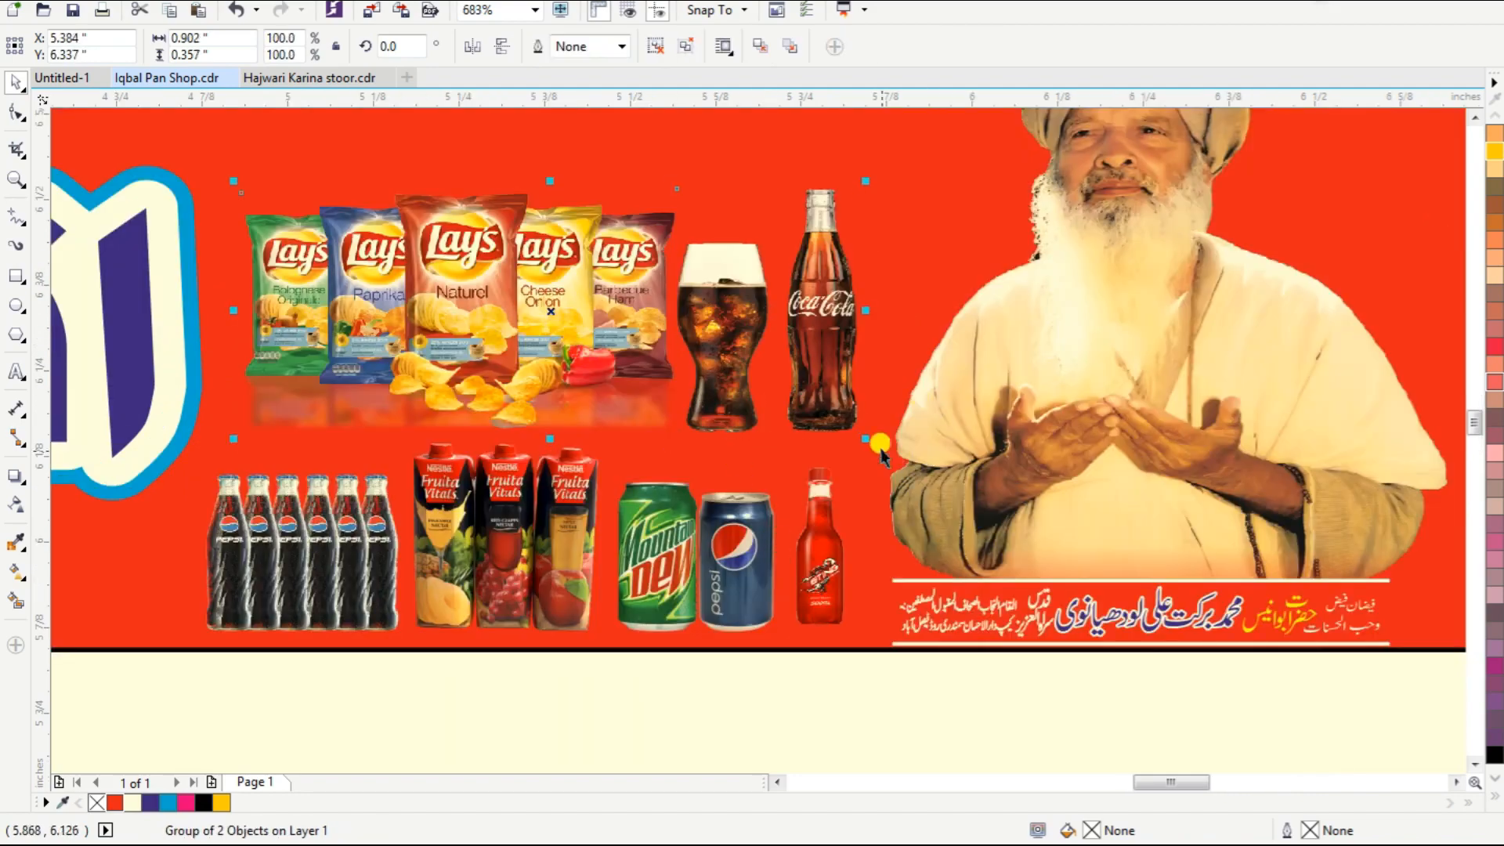
pyautogui.moveTo(865, 441); pyautogui.dragTo(888, 447)
# Enlarge the drinks row beside the man's picture to about 1.2 by 0.36 inches.
pyautogui.click(772, 541)
pyautogui.moveTo(197, 434); pyautogui.dragTo(81, 293)
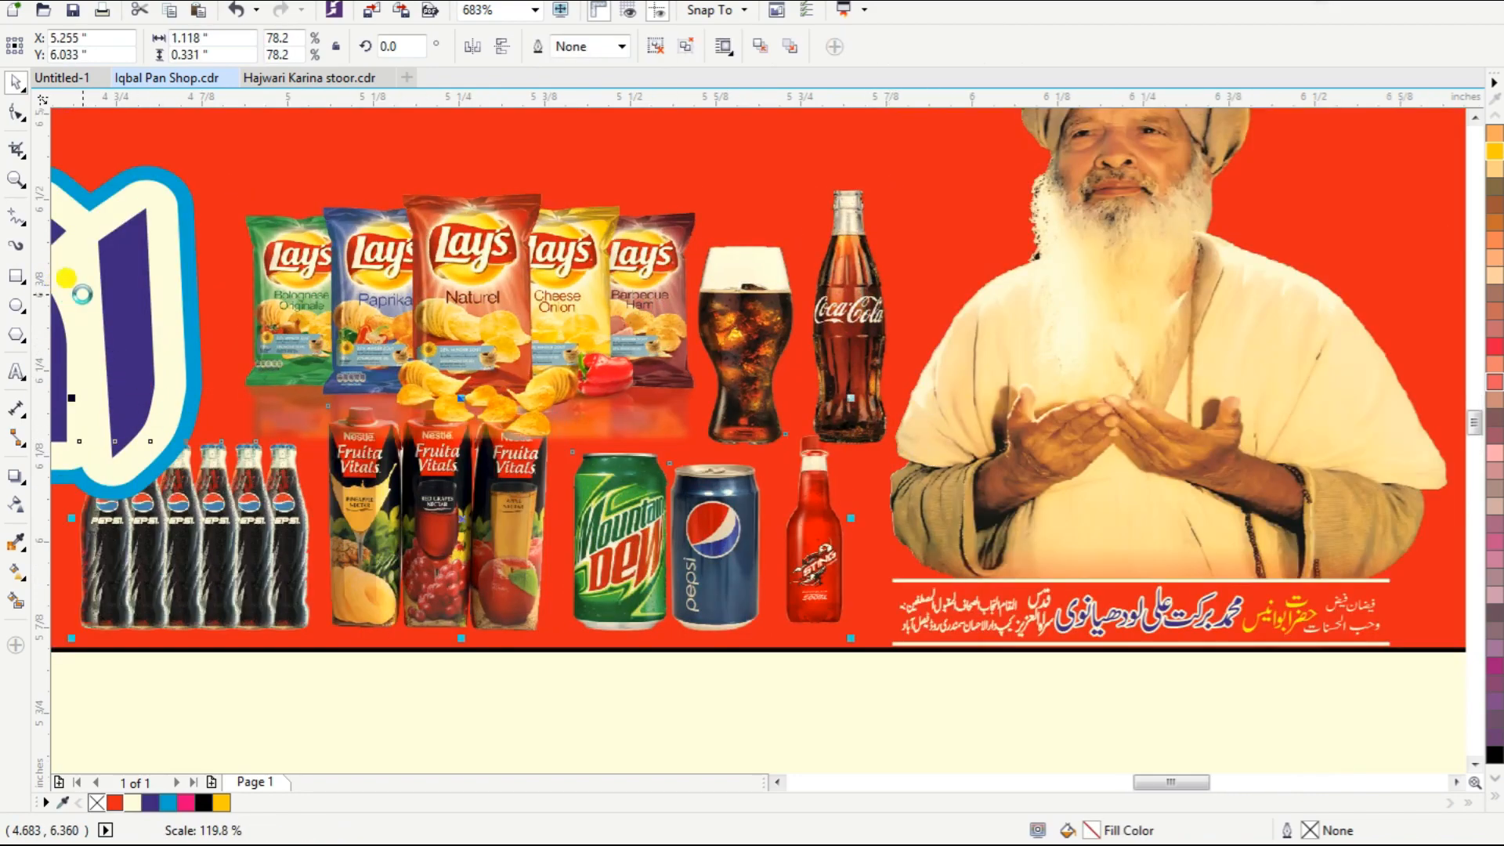
pyautogui.moveTo(848, 646); pyautogui.dragTo(895, 648)
# Nudge the chips and cola group up, clear of the drinks row.
pyautogui.click(806, 352)
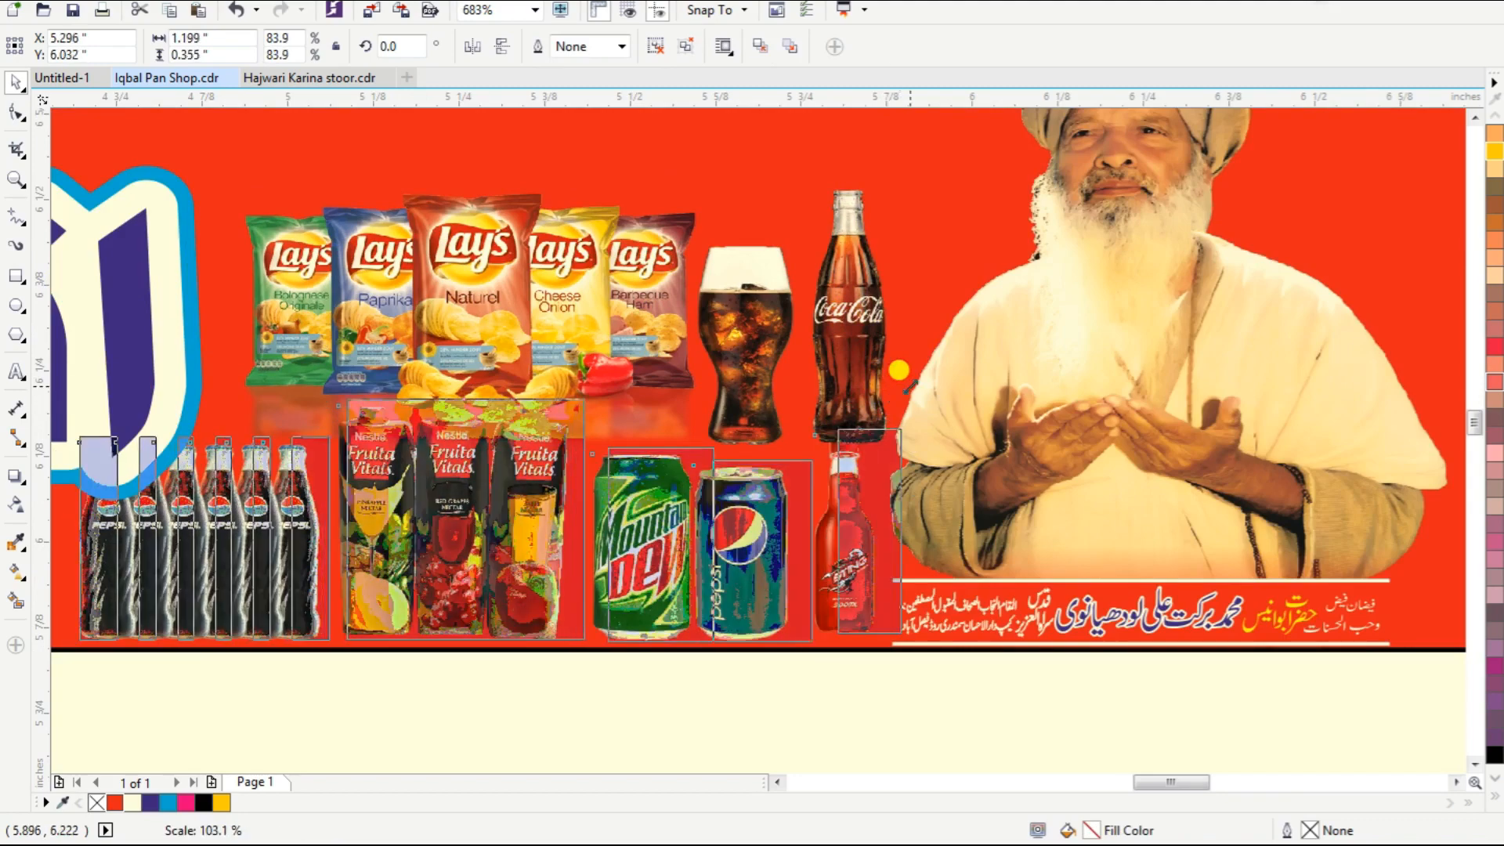
pyautogui.press('Up')
pyautogui.press('Up')
pyautogui.press('Up')
pyautogui.press('Up')
pyautogui.keyDown('ctrl'); pyautogui.click(763, 338); pyautogui.keyUp('ctrl')
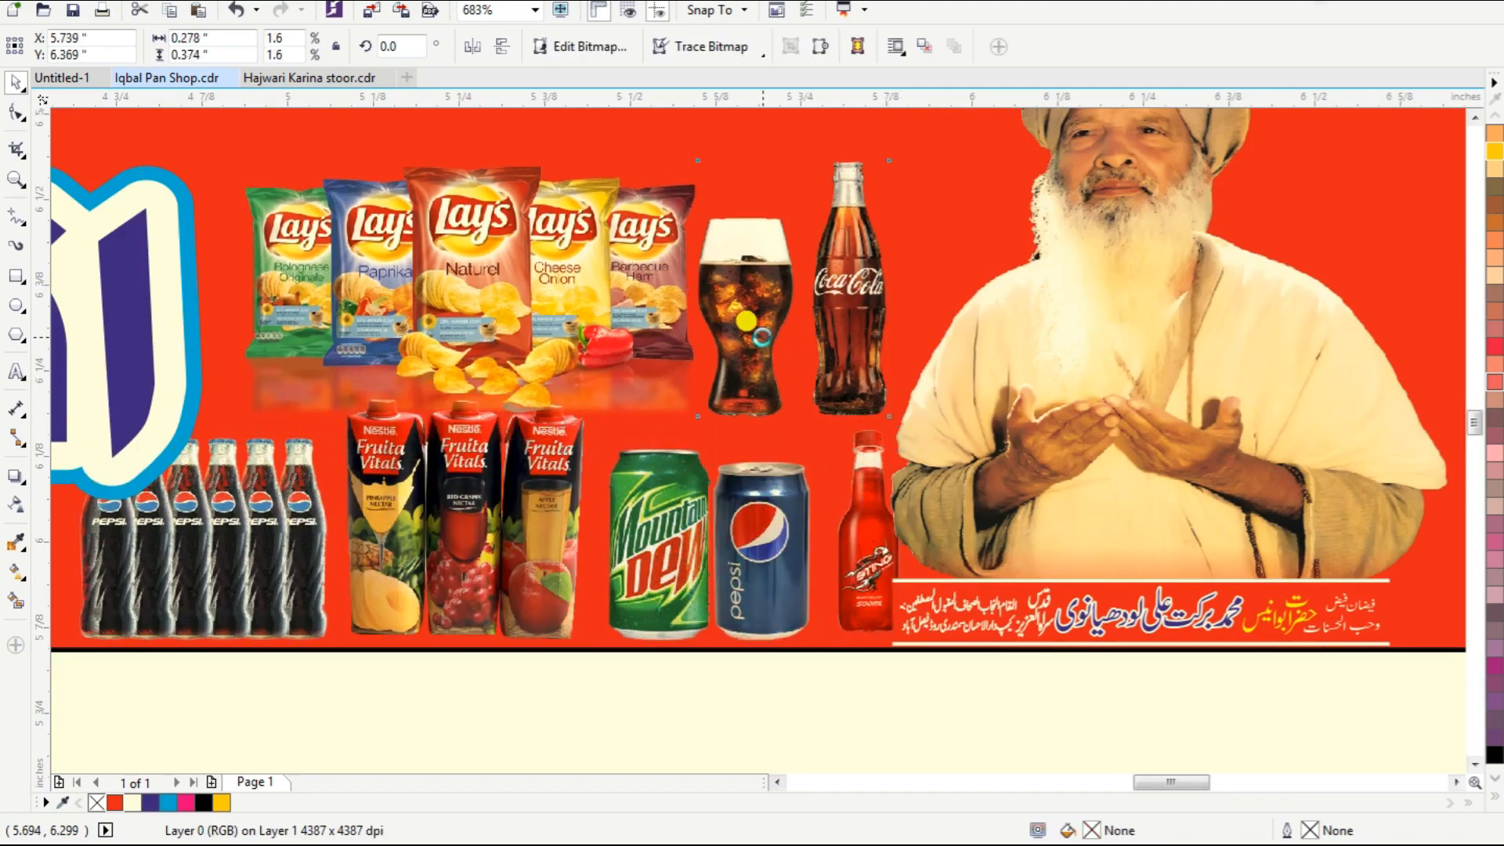
pyautogui.click(845, 685)
# Move the brass pots and paan leaf picture above the chips and shrink it to about 0.47 by 0.27 inches, within the strip's upper edge.
pyautogui.scroll(-8, 748, 625)
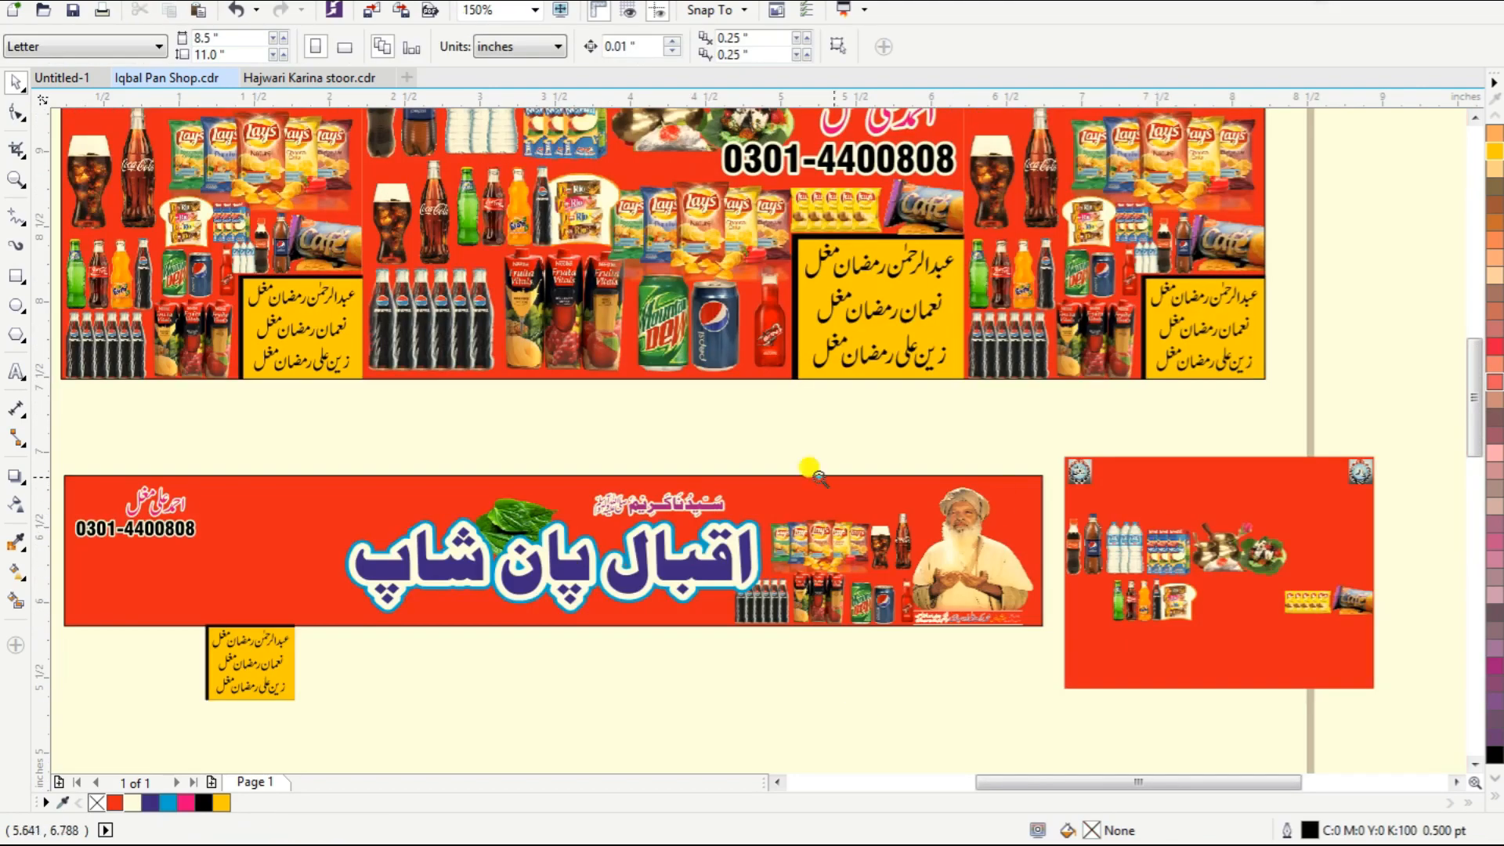
pyautogui.scroll(4, 1379, 689)
pyautogui.click(1230, 380)
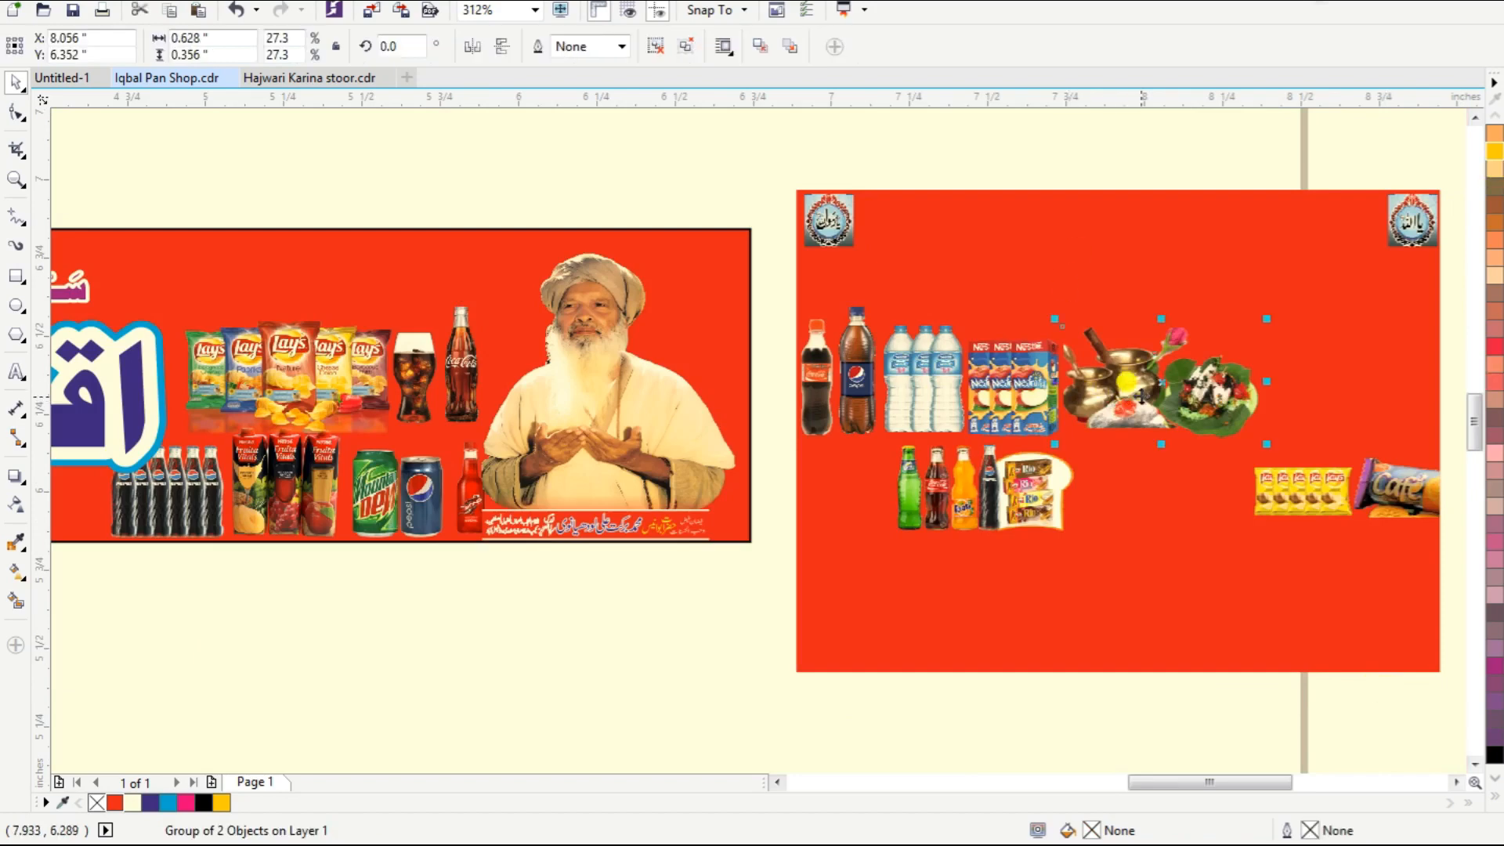
pyautogui.moveTo(1229, 380); pyautogui.dragTo(402, 262)
pyautogui.moveTo(447, 207); pyautogui.dragTo(413, 220)
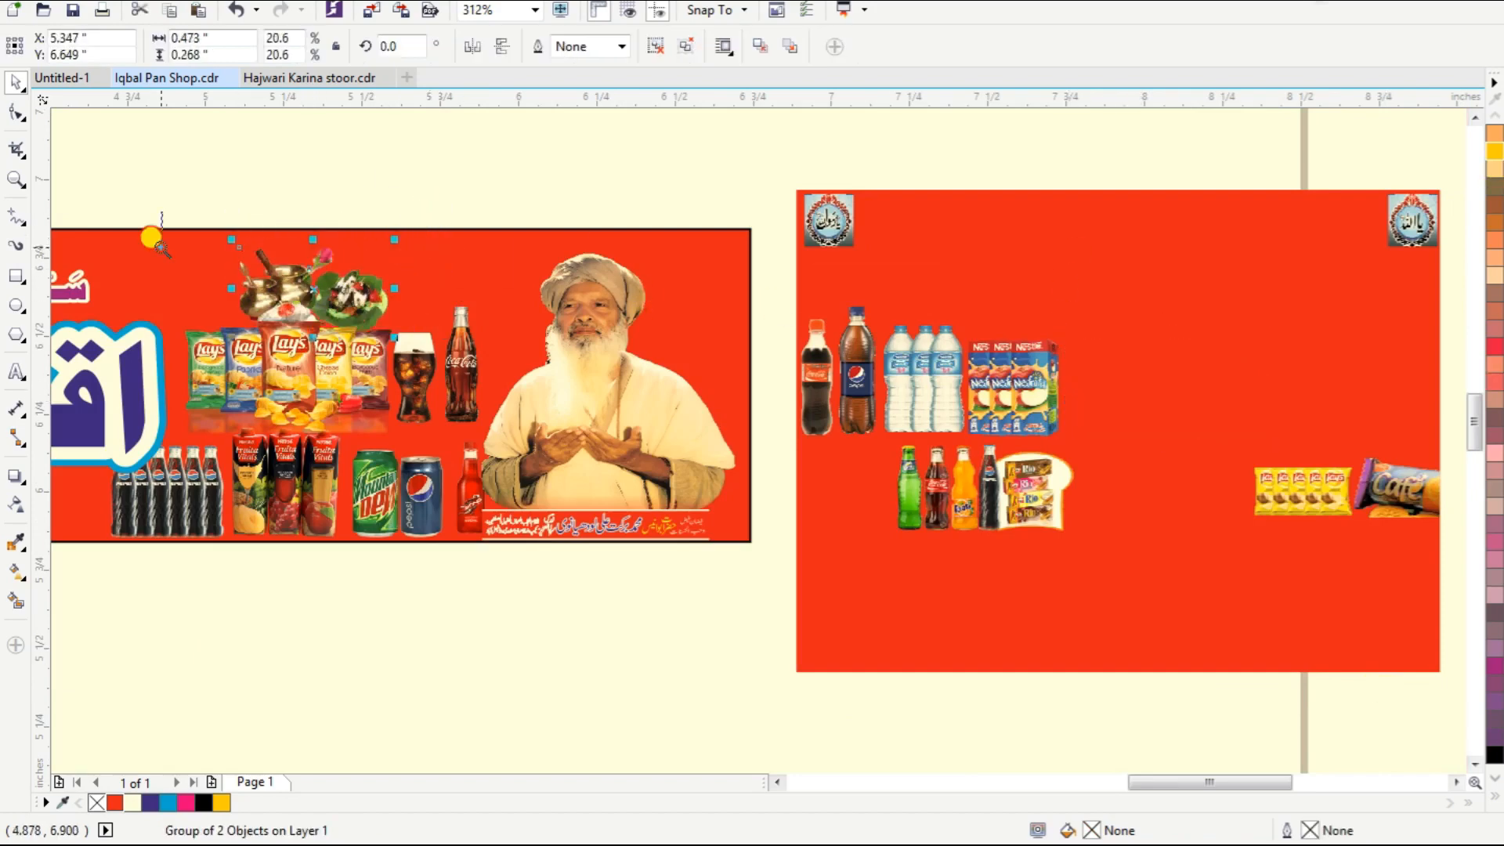
pyautogui.scroll(7, 194, 249)
pyautogui.moveTo(871, 224); pyautogui.dragTo(956, 148)
pyautogui.keyDown('shift'); pyautogui.click(966, 166); pyautogui.keyUp('shift')
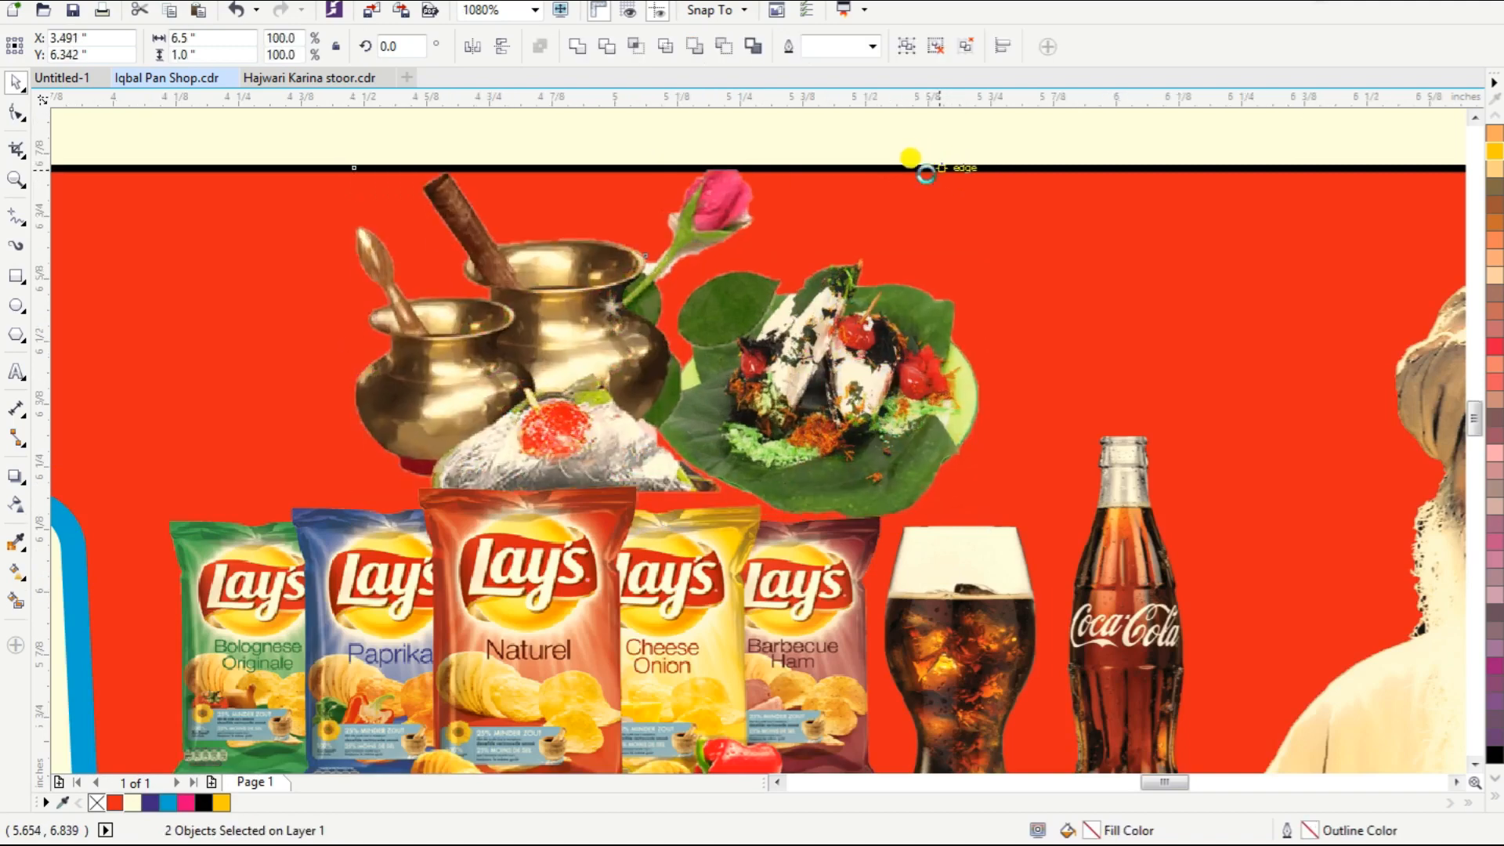
# Align the yellow names box to the bottom and left edges of the red strip.
pyautogui.scroll(-12, 916, 156)
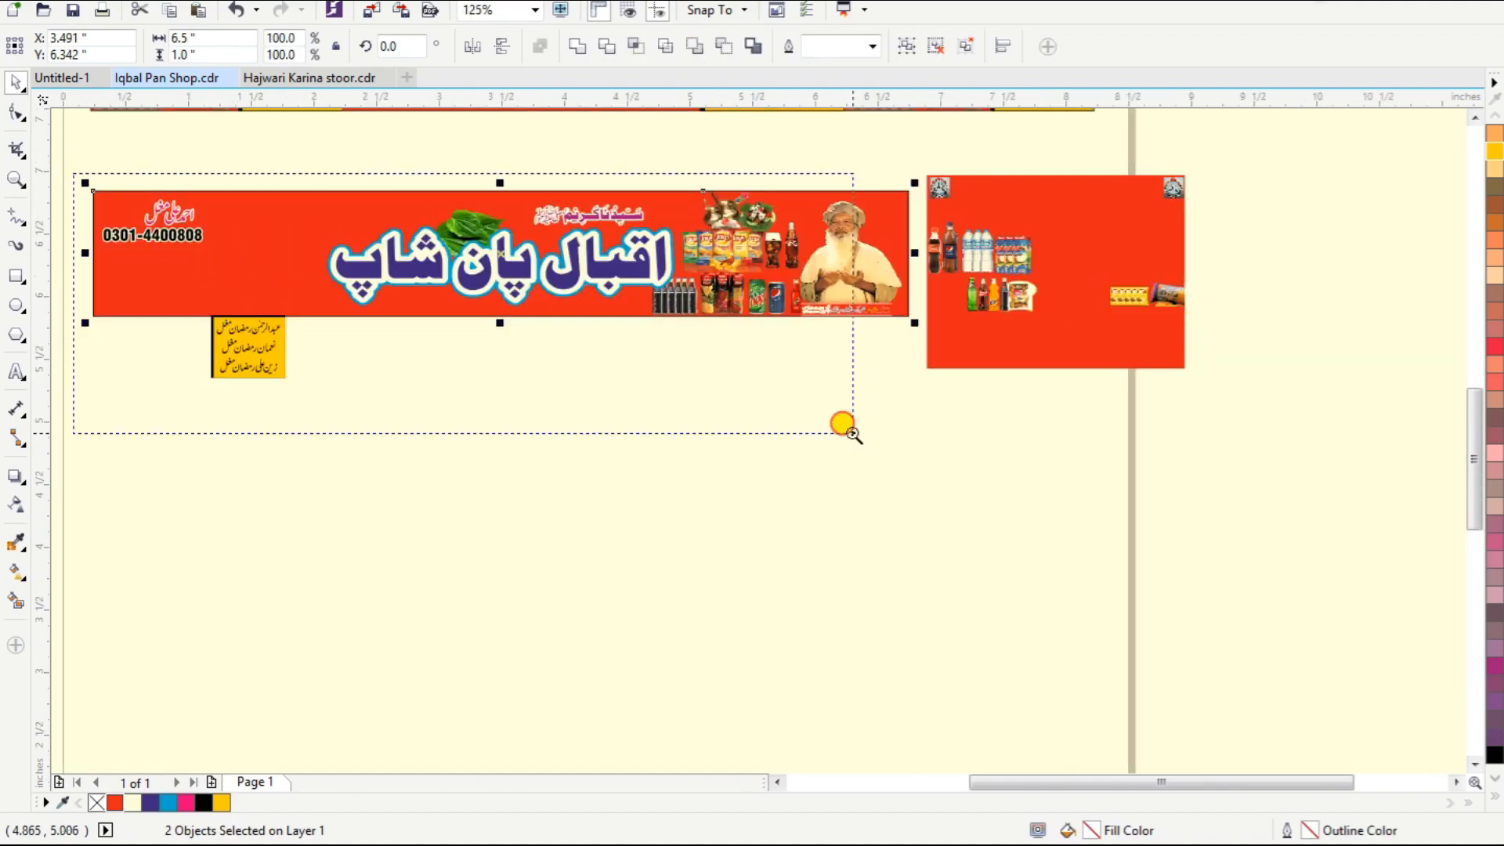
pyautogui.moveTo(852, 434); pyautogui.dragTo(1221, 441)
pyautogui.click(270, 487)
pyautogui.keyDown('shift'); pyautogui.click(169, 438); pyautogui.keyUp('shift')
pyautogui.press('b')
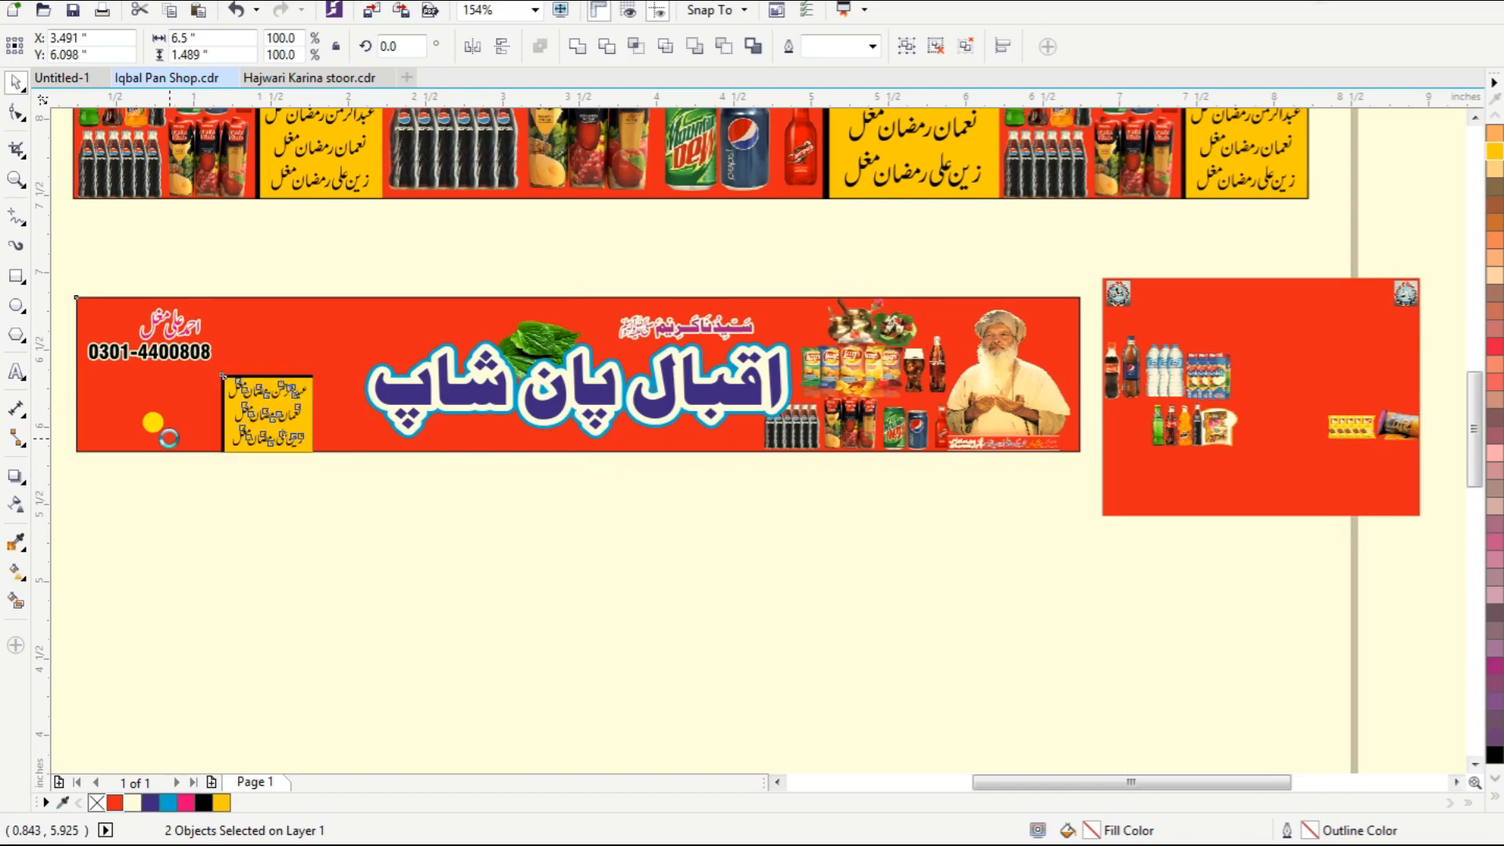
pyautogui.press('l')
pyautogui.click(318, 529)
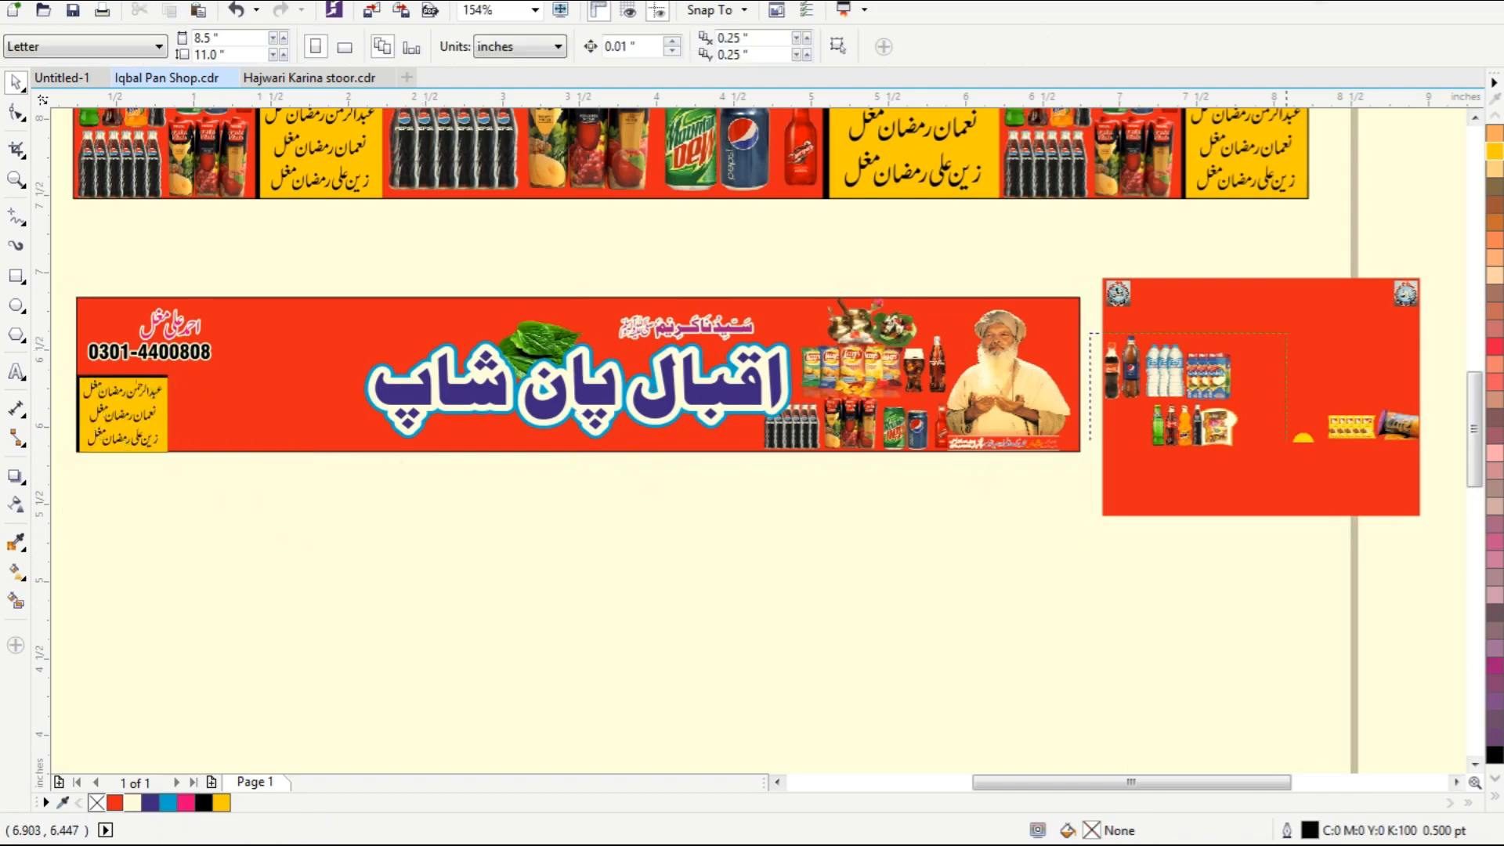
# Move the remaining snack, bottle, water and juice pictures from the board copy to the empty area below the strip.
pyautogui.moveTo(1303, 443); pyautogui.dragTo(1431, 468)
pyautogui.moveTo(1400, 432); pyautogui.dragTo(422, 506)
pyautogui.moveTo(1210, 378); pyautogui.dragTo(306, 556)
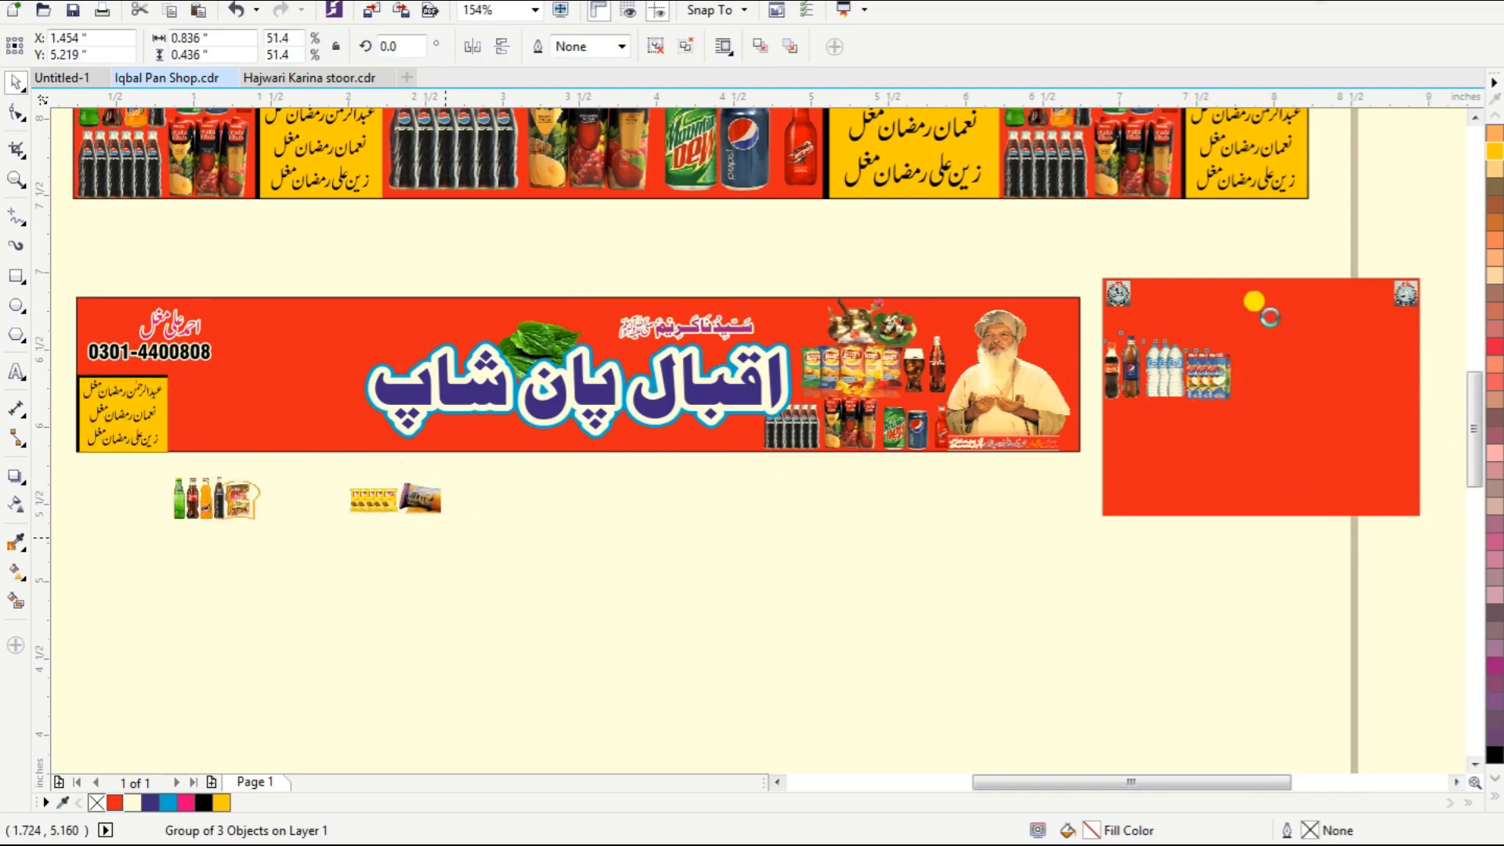
pyautogui.click(1428, 544)
# Line up the small bottles, large bottles, water and juice packs between the yellow names box and the shop name, enlarging the small bottles.
pyautogui.moveTo(279, 472); pyautogui.dragTo(280, 472)
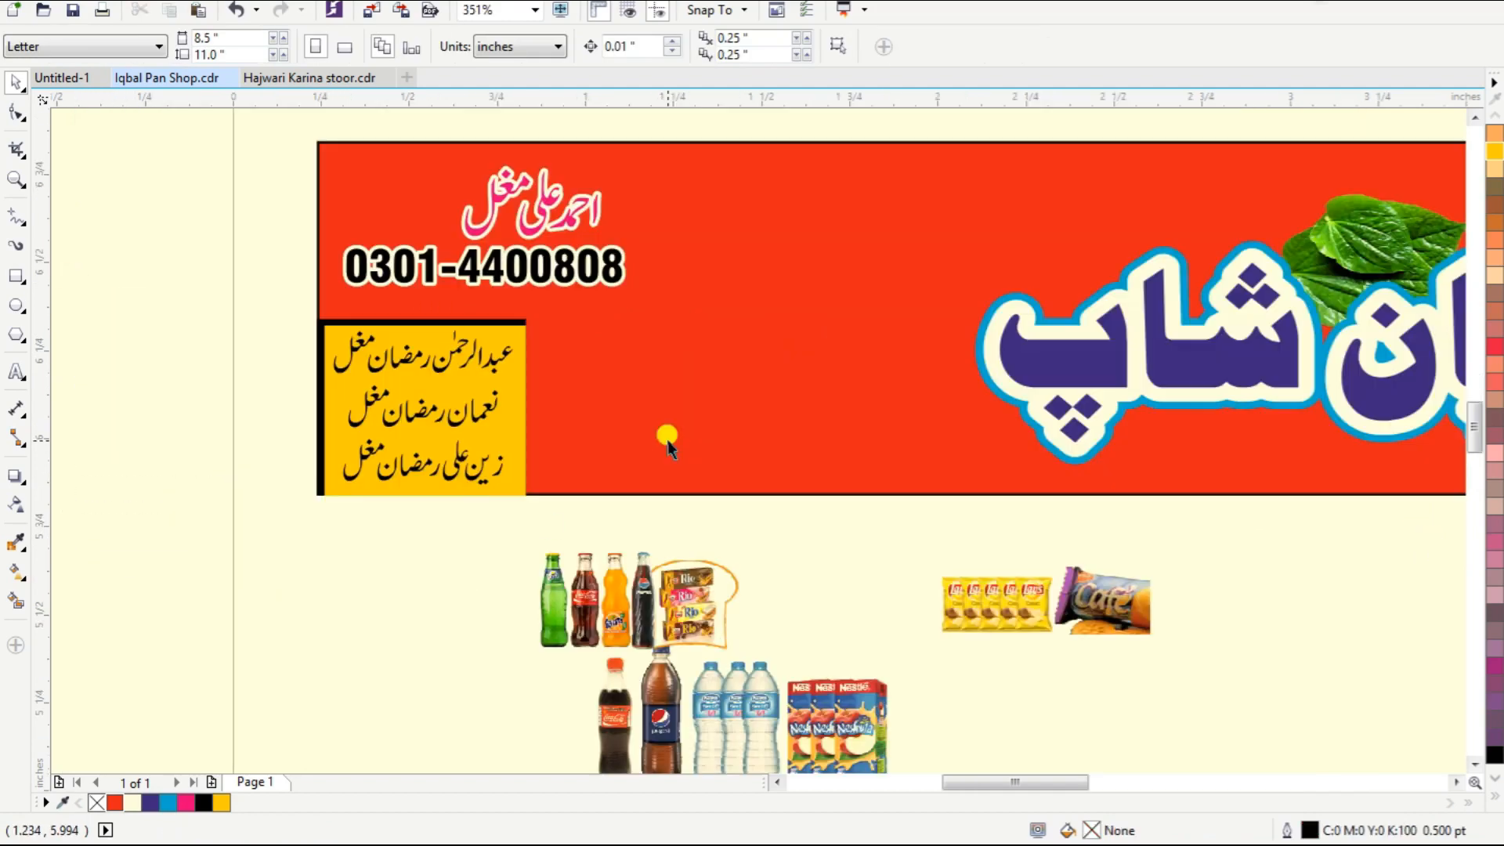
pyautogui.click(200, 496)
pyautogui.moveTo(619, 634); pyautogui.dragTo(599, 465)
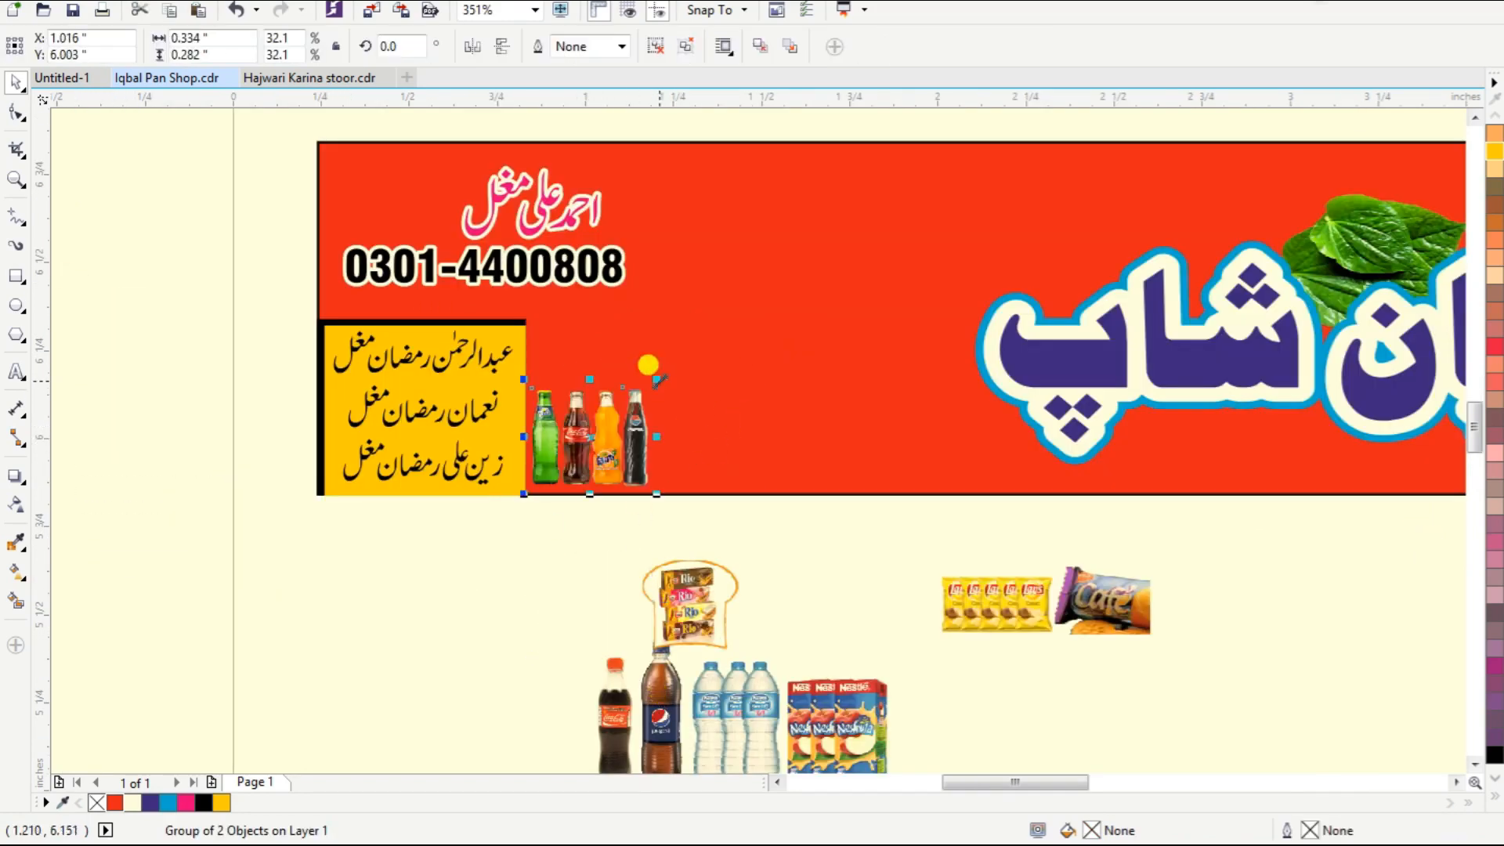
pyautogui.moveTo(660, 381); pyautogui.dragTo(693, 352)
pyautogui.moveTo(646, 732); pyautogui.dragTo(736, 429)
pyautogui.moveTo(990, 324); pyautogui.dragTo(1002, 318)
# Group the five small yellow chips packs below the strip.
pyautogui.click(1092, 610)
pyautogui.click(1035, 615)
pyautogui.click(1040, 661)
pyautogui.moveTo(1059, 662); pyautogui.dragTo(888, 539)
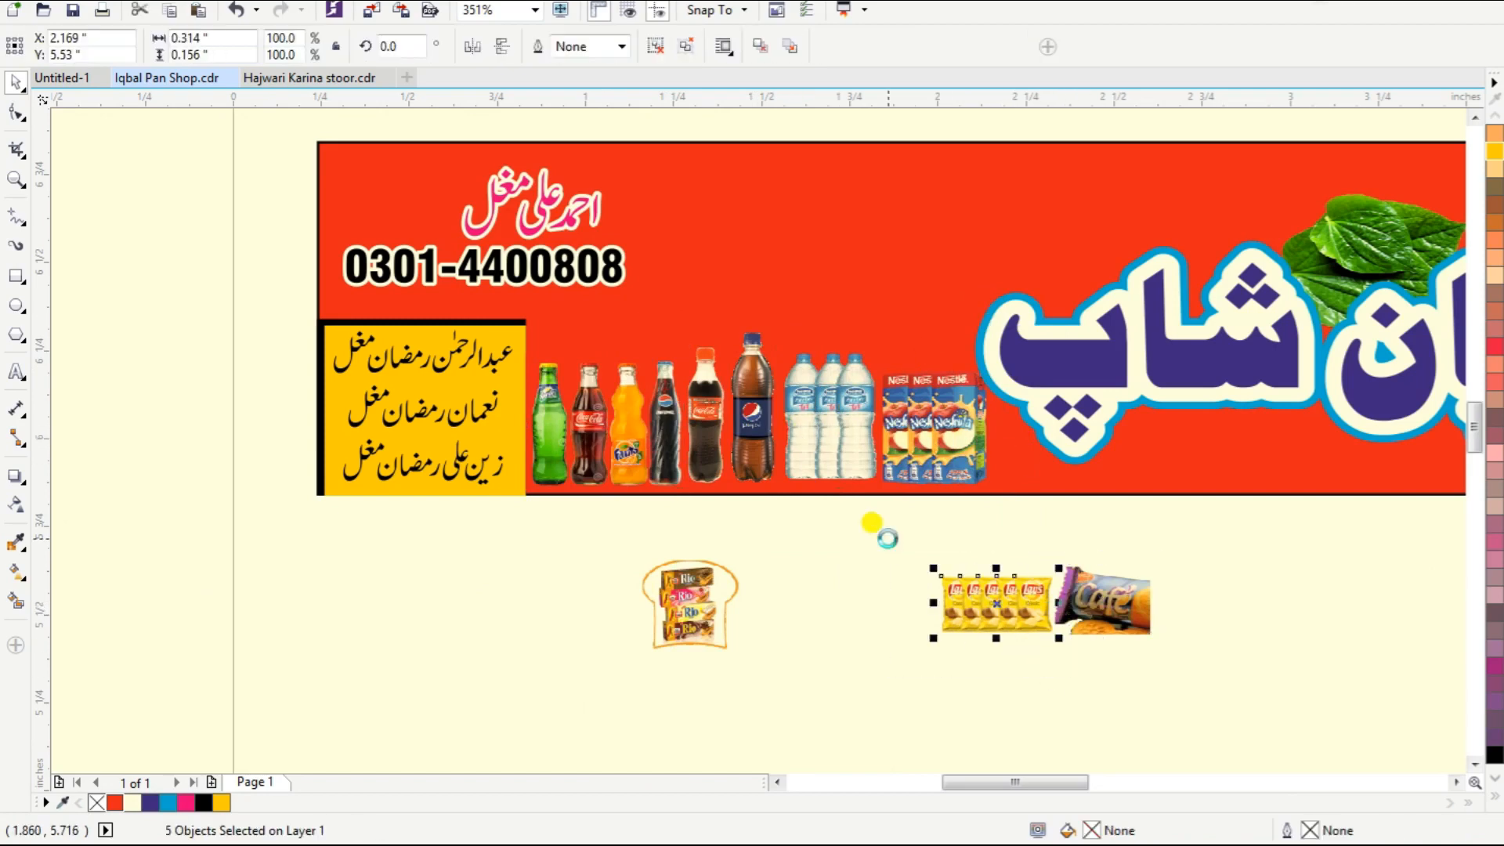
pyautogui.hotkey('ctrl', 'g')
# Move the Rio wafer picture above the juice packs, and the yellow chips with the Café biscuits above the bottles.
pyautogui.moveTo(684, 626); pyautogui.dragTo(913, 344)
pyautogui.moveTo(1196, 670); pyautogui.dragTo(912, 547)
pyautogui.moveTo(1079, 605); pyautogui.dragTo(762, 307)
pyautogui.press('F2')
pyautogui.moveTo(527, 198); pyautogui.dragTo(1110, 514)
pyautogui.moveTo(731, 331); pyautogui.dragTo(760, 336)
pyautogui.scroll(-1, 789, 347)
pyautogui.press('F2')
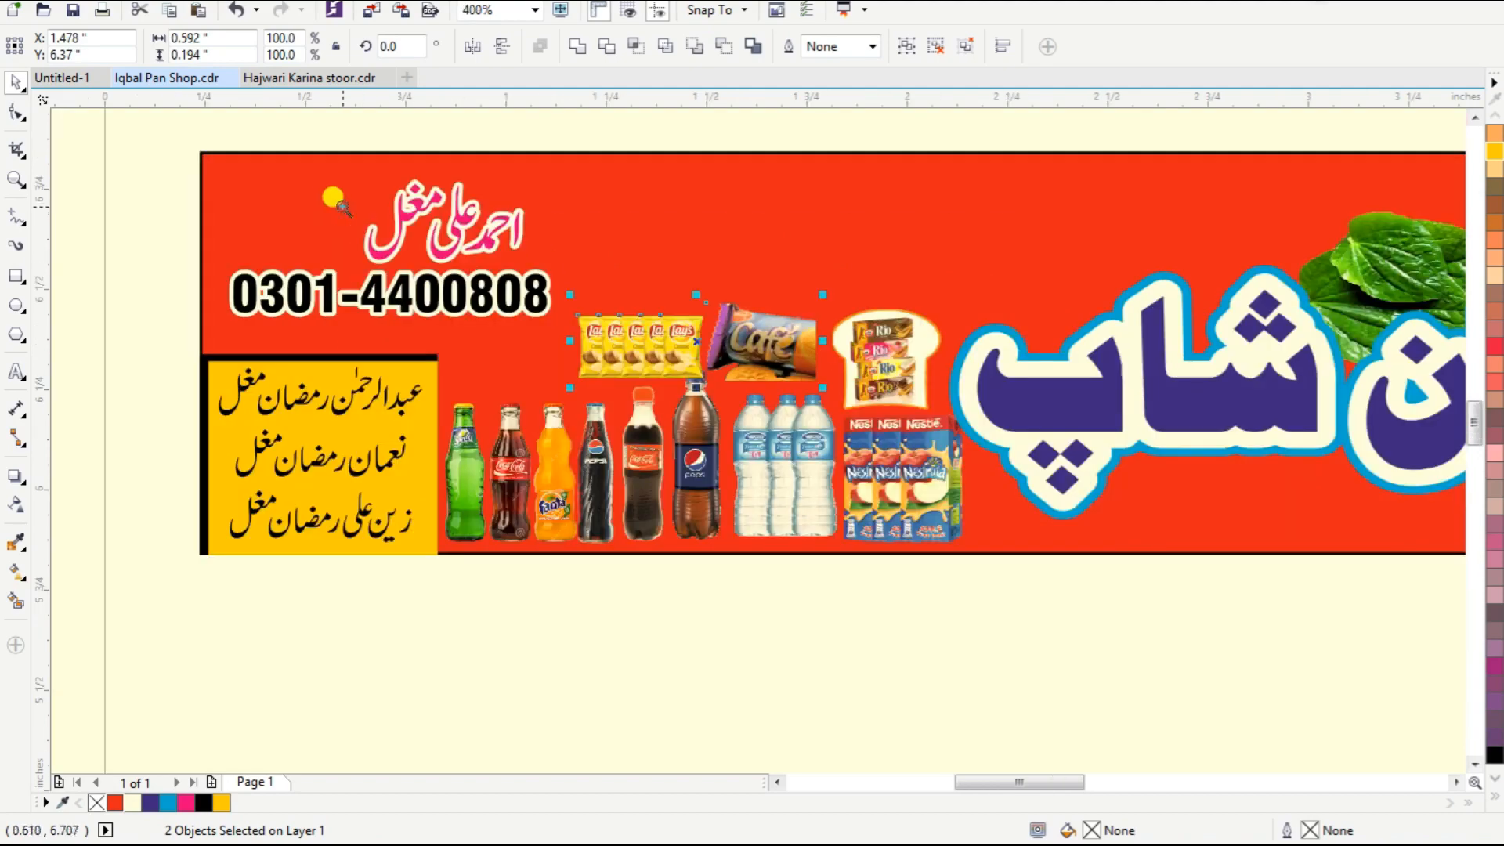
# Try mirroring the Café biscuit picture horizontally and vertically.
pyautogui.moveTo(342, 208); pyautogui.dragTo(1026, 474)
pyautogui.scroll(-1, 987, 451)
pyautogui.press('F2')
pyautogui.moveTo(390, 241); pyautogui.dragTo(1175, 589)
pyautogui.click(1101, 225)
pyautogui.click(1067, 479)
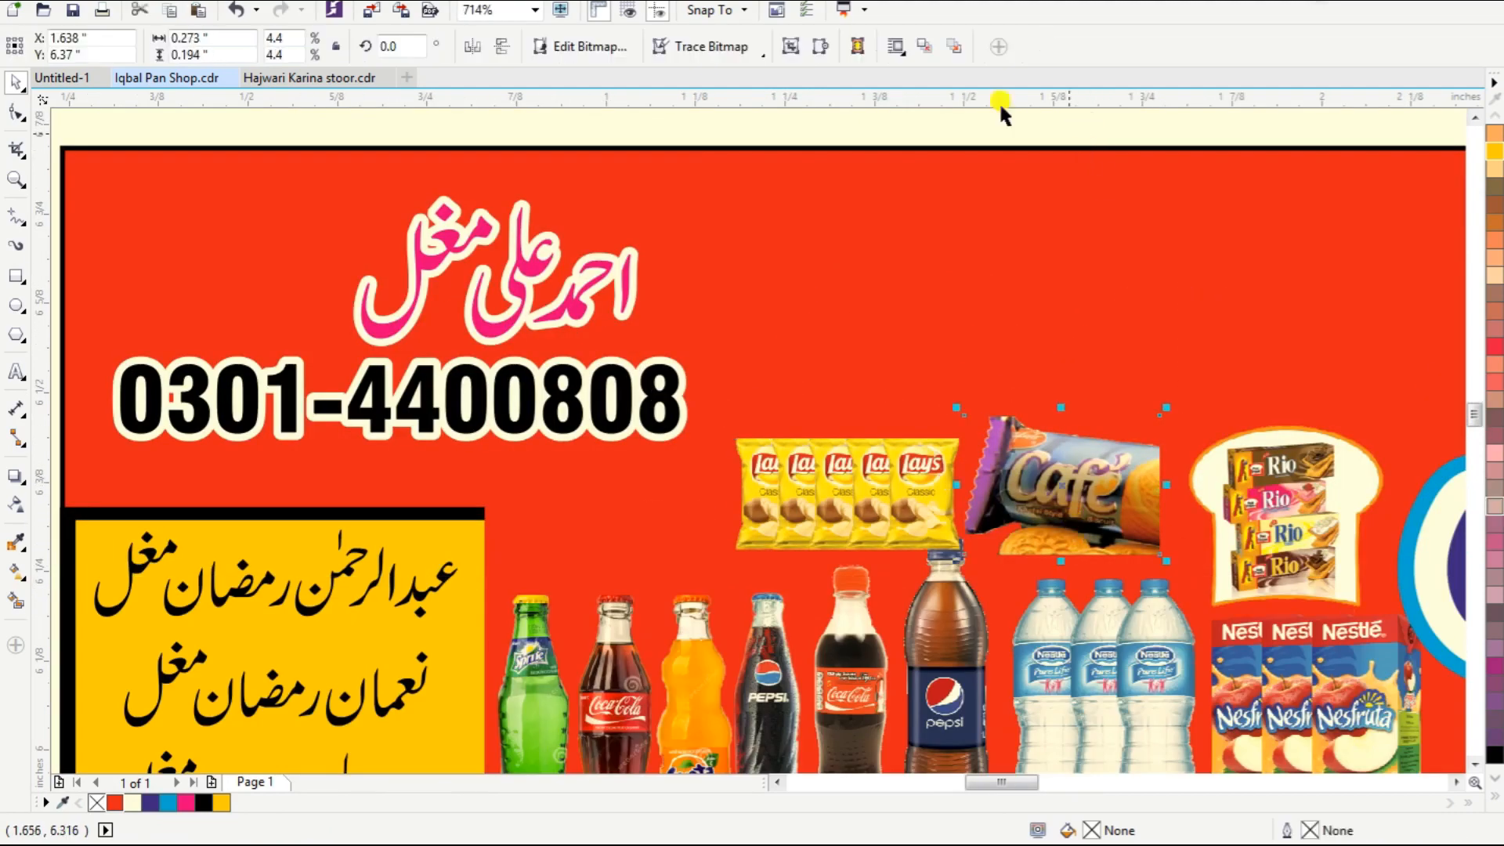
pyautogui.click(472, 46)
pyautogui.click(502, 46)
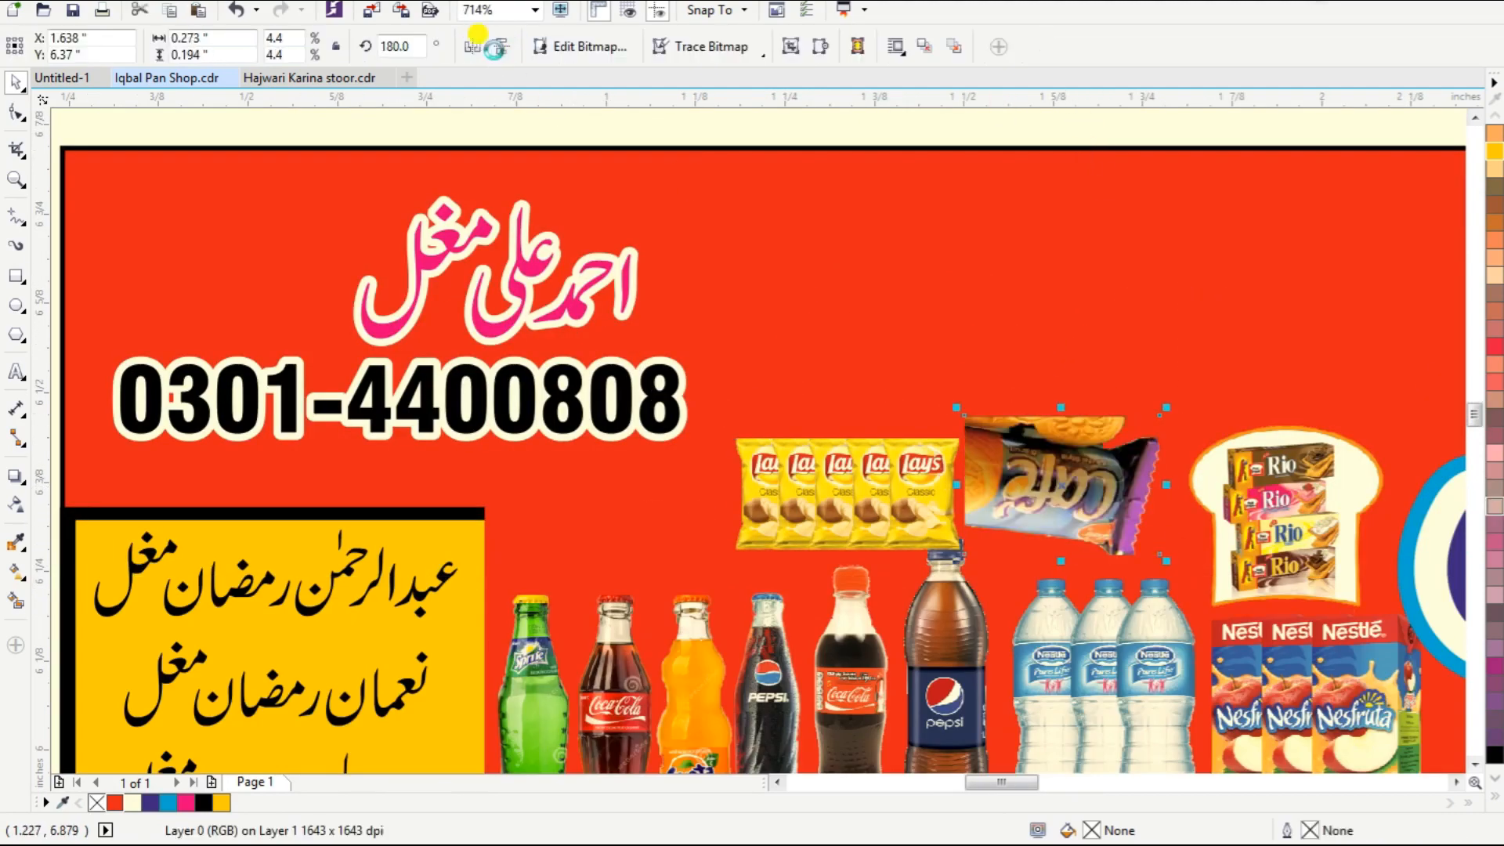
pyautogui.hotkey('ctrl', 'z')
pyautogui.hotkey('ctrl', 'z')
# Ungroup the contact name and phone number, move the name beyond the number's end, and centre both on one line.
pyautogui.scroll(-1, 1162, 406)
pyautogui.press('F2')
pyautogui.moveTo(508, 235); pyautogui.dragTo(1384, 566)
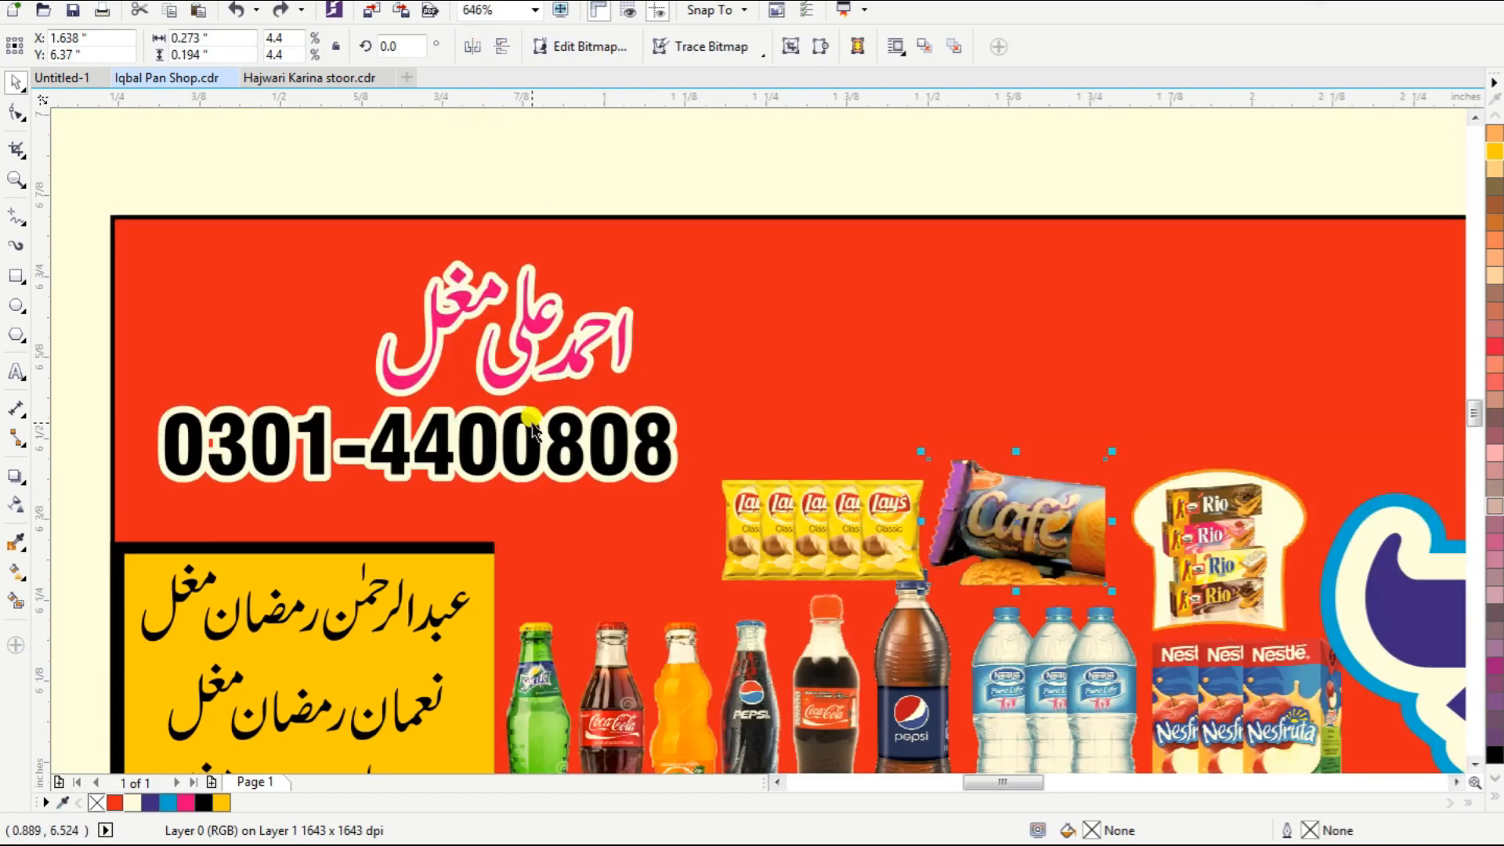
pyautogui.click(488, 435)
pyautogui.hotkey('ctrl', 'u')
pyautogui.moveTo(509, 328); pyautogui.dragTo(929, 367)
pyautogui.keyDown('shift'); pyautogui.click(641, 427); pyautogui.keyUp('shift')
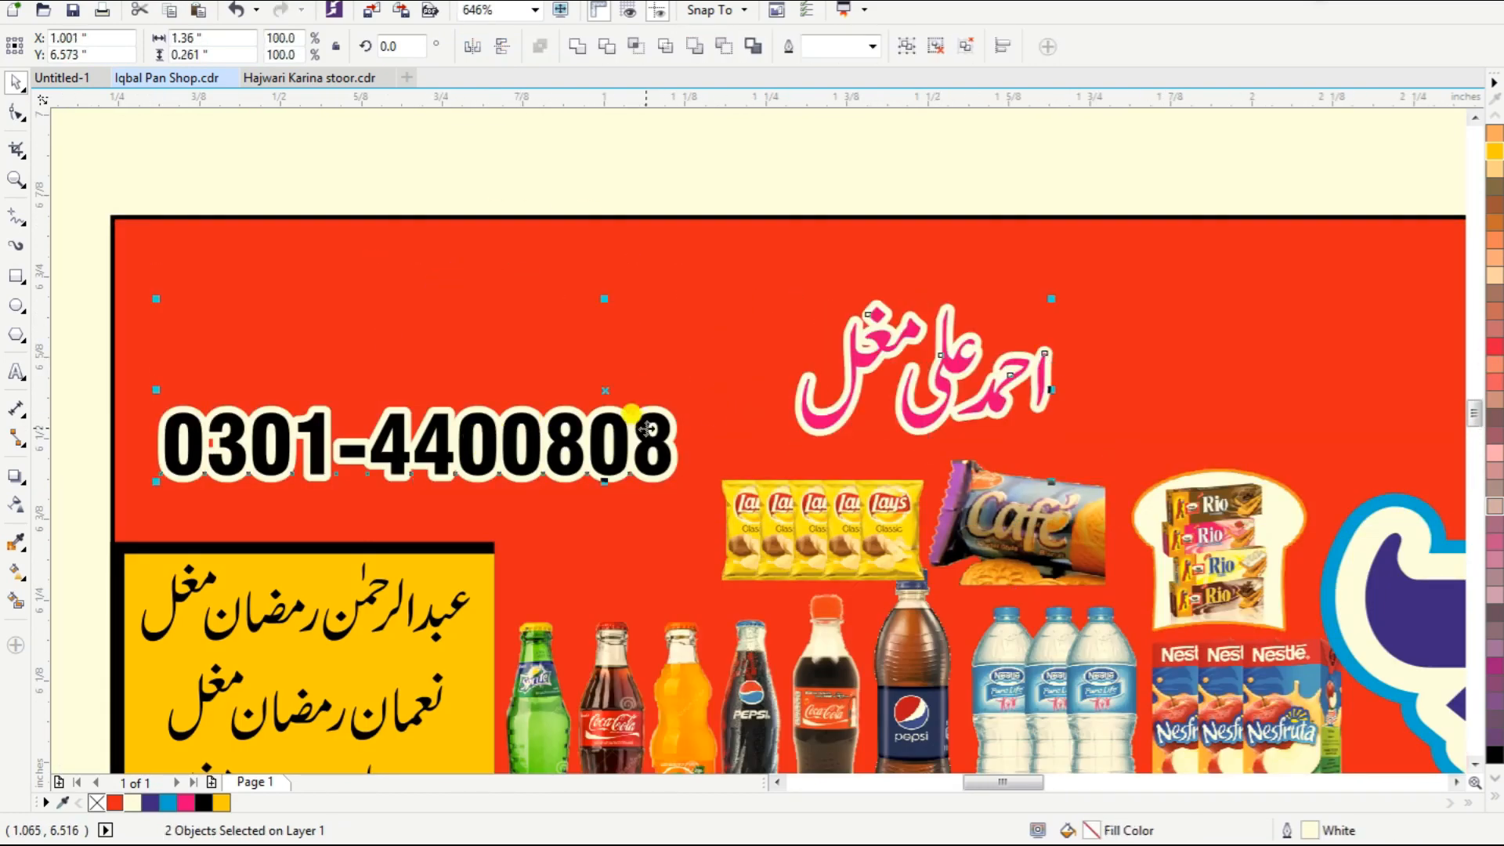
pyautogui.press('e')
# Widen the character spacing of the phone number.
pyautogui.click(645, 428)
pyautogui.press('F10')
pyautogui.moveTo(695, 489); pyautogui.dragTo(756, 494)
pyautogui.press('space')
# Raise the phone number and contact name, group them, and enlarge the group to about 1.43 by 0.2 inches above the product pictures.
pyautogui.keyDown('shift'); pyautogui.click(887, 422); pyautogui.keyUp('shift')
pyautogui.moveTo(886, 423); pyautogui.dragTo(927, 327)
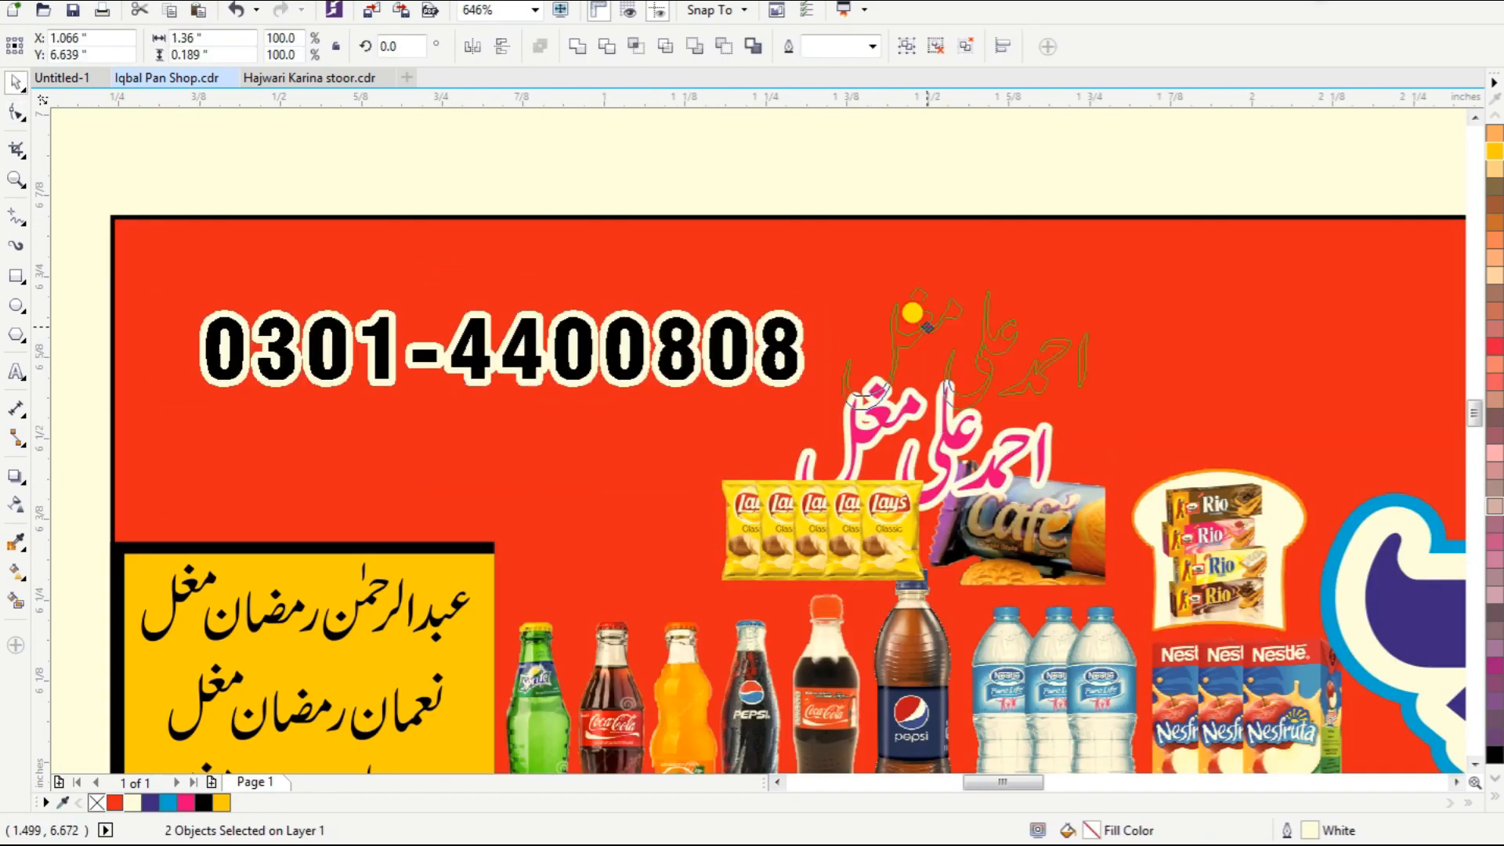
pyautogui.hotkey('ctrl', 'g')
pyautogui.moveTo(1091, 417); pyautogui.dragTo(1126, 436)
pyautogui.press('Right')
pyautogui.press('Right')
pyautogui.press('Right')
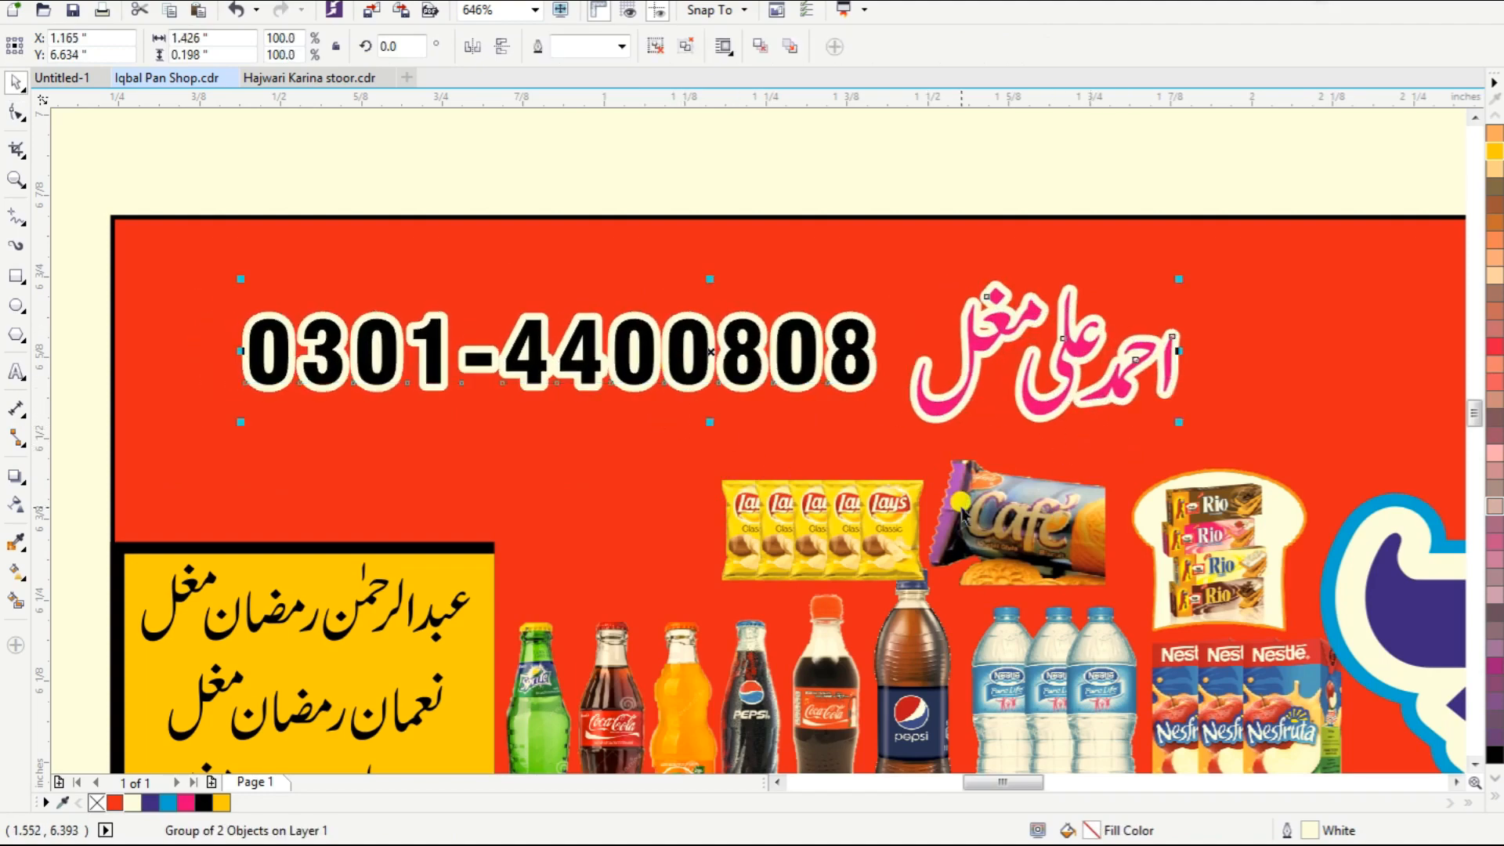
# Enlarge the Rio wafer picture to about 0.33 by 0.3 inches, shift it up, and move the Café biscuits against it.
pyautogui.scroll(-1, 854, 407)
pyautogui.scroll(1, 1112, 540)
pyautogui.scroll(1, 1339, 487)
pyautogui.click(1146, 491)
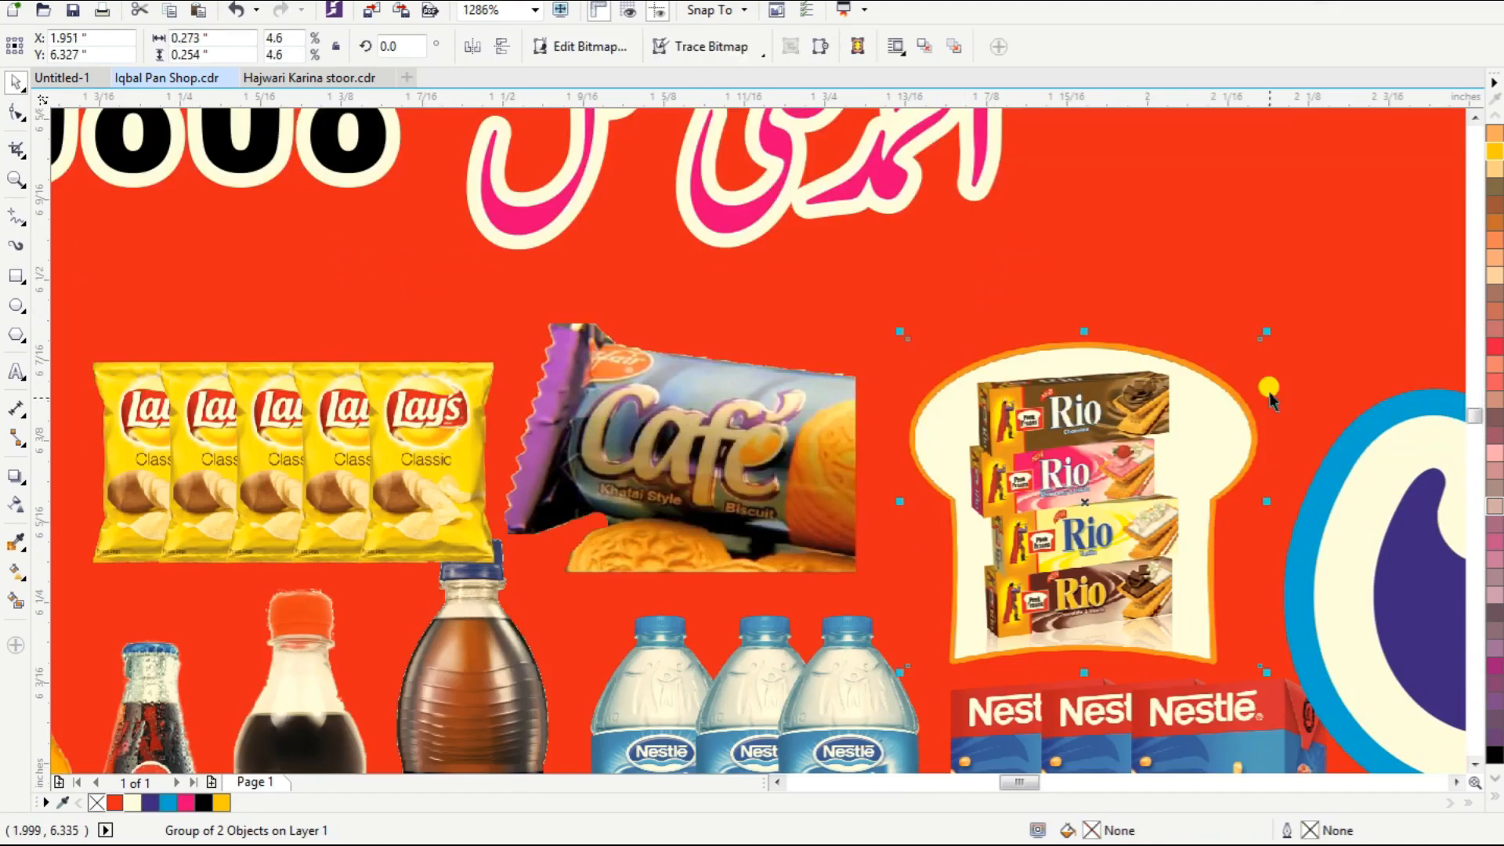
pyautogui.moveTo(1266, 332); pyautogui.dragTo(1330, 271)
pyautogui.moveTo(1186, 447); pyautogui.dragTo(1166, 430)
pyautogui.moveTo(751, 460); pyautogui.dragTo(847, 473)
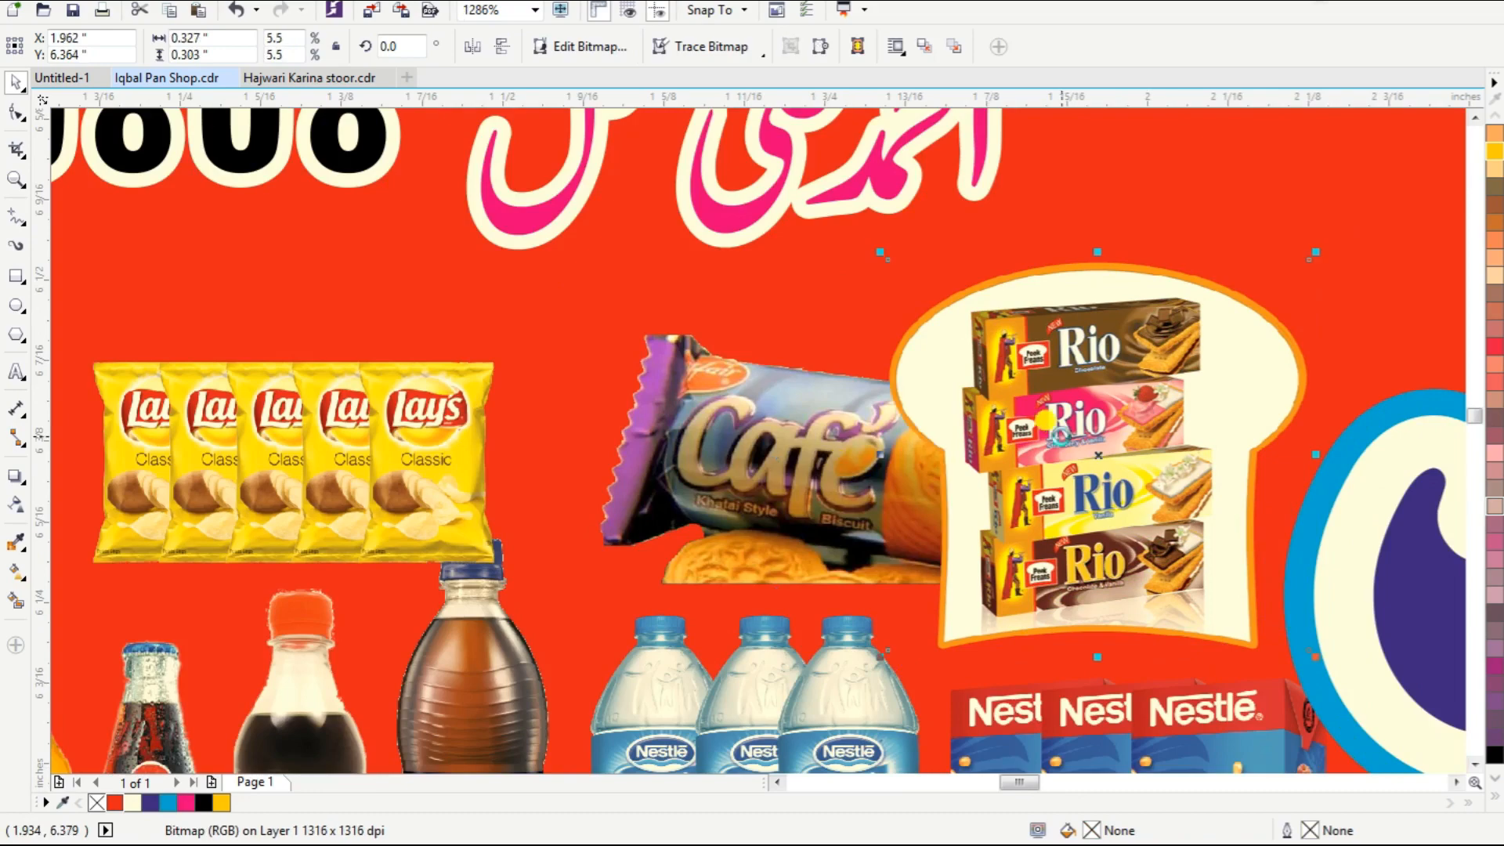
# Enlarge the yellow Lay's packs and position them above the bottles, beside the Café biscuits.
pyautogui.scroll(-1, 1323, 492)
pyautogui.click(433, 371)
pyautogui.scroll(1, 739, 584)
pyautogui.click(988, 414)
pyautogui.moveTo(988, 413); pyautogui.dragTo(1112, 498)
pyautogui.click(913, 494)
pyautogui.scroll(-3, 913, 493)
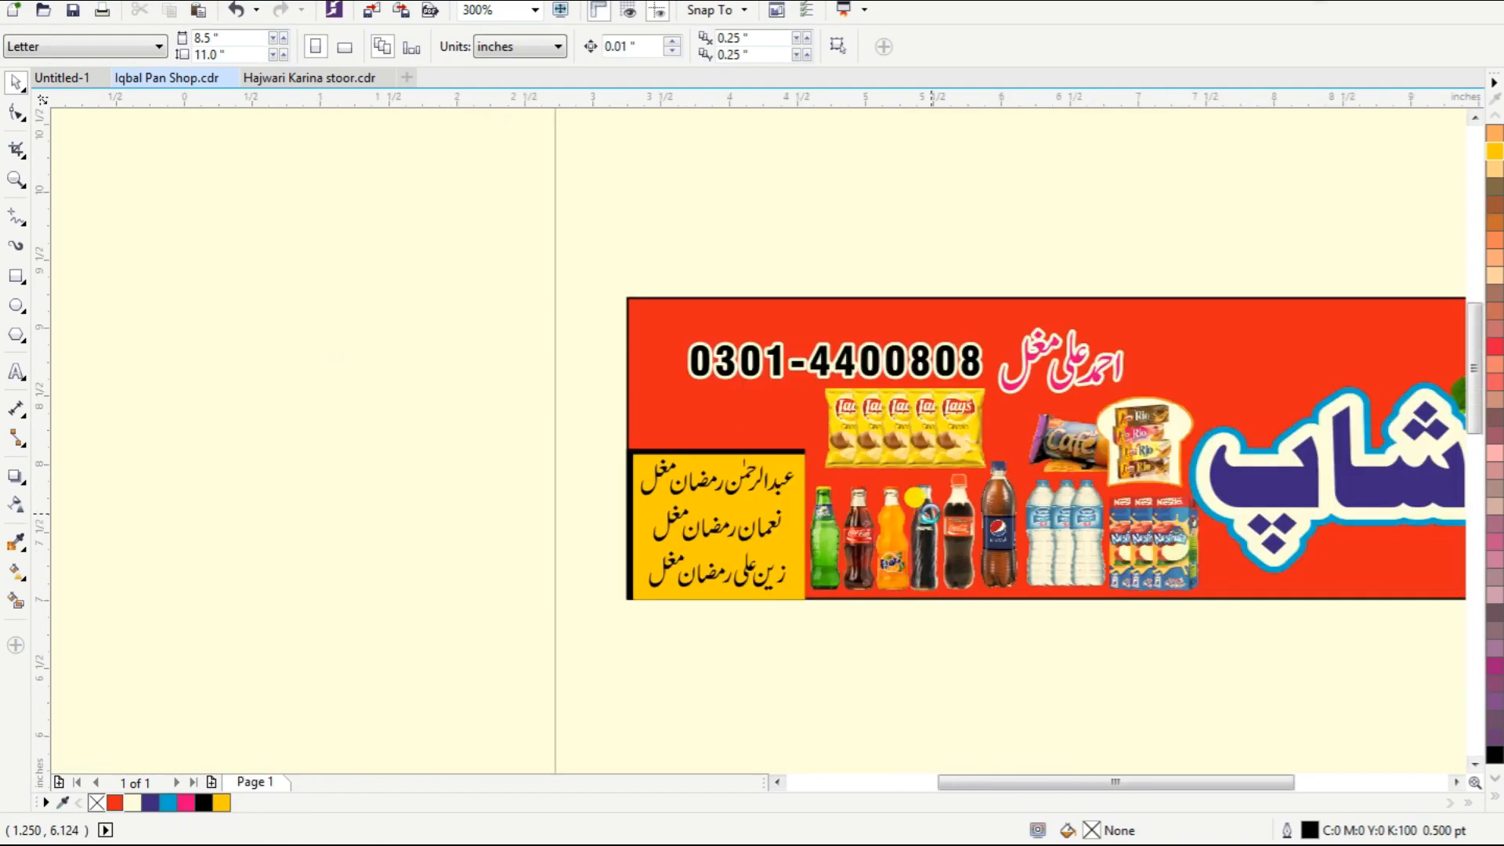
pyautogui.scroll(2, 1155, 562)
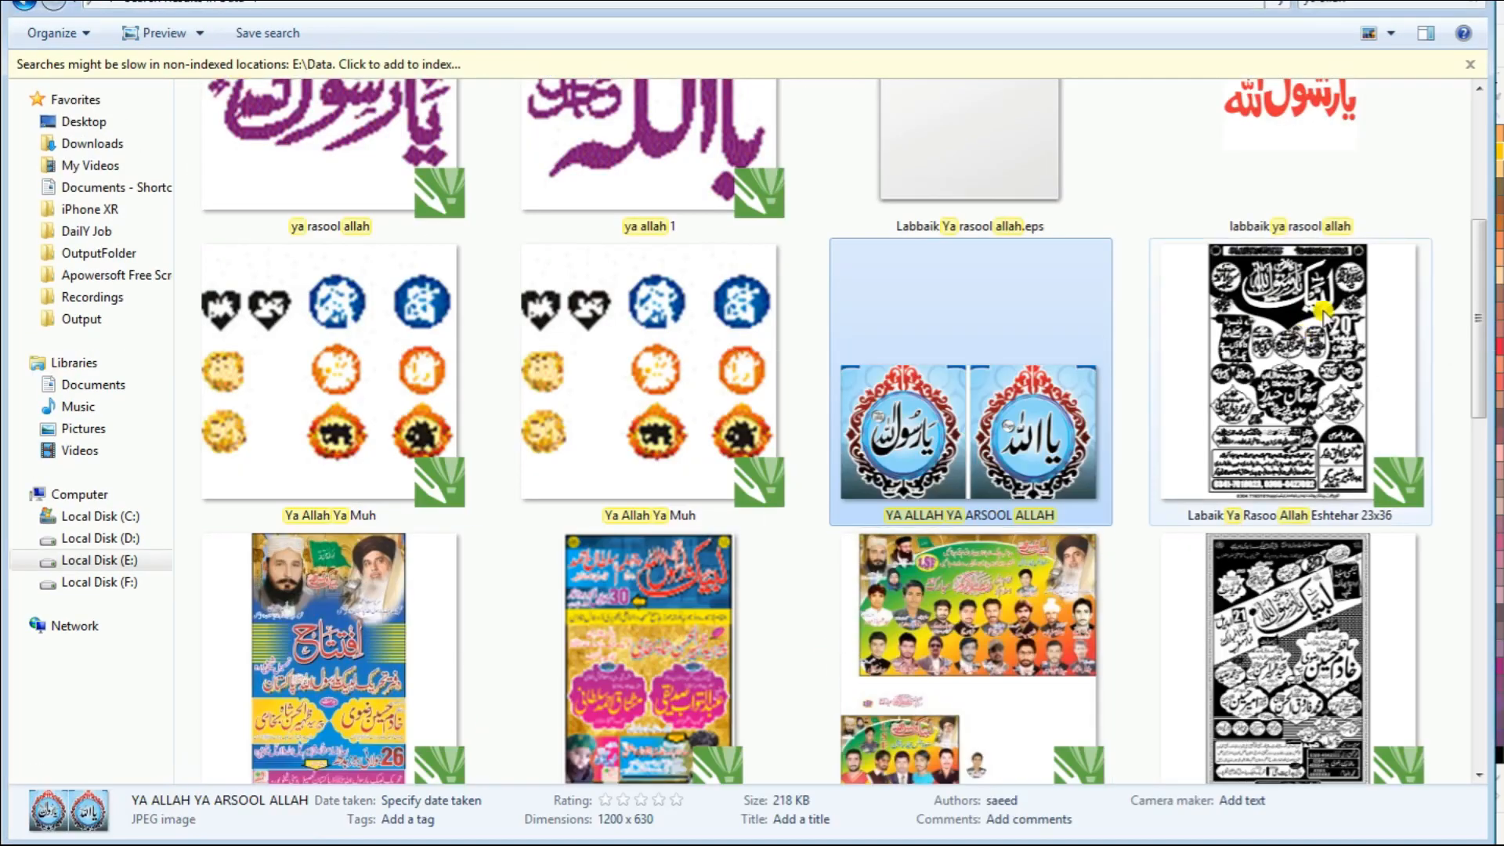
# Browse the calligraphy search results and open the ya allah1 CorelDRAW drawing.
pyautogui.scroll(-6, 1457, 383)
pyautogui.scroll(7, 1419, 561)
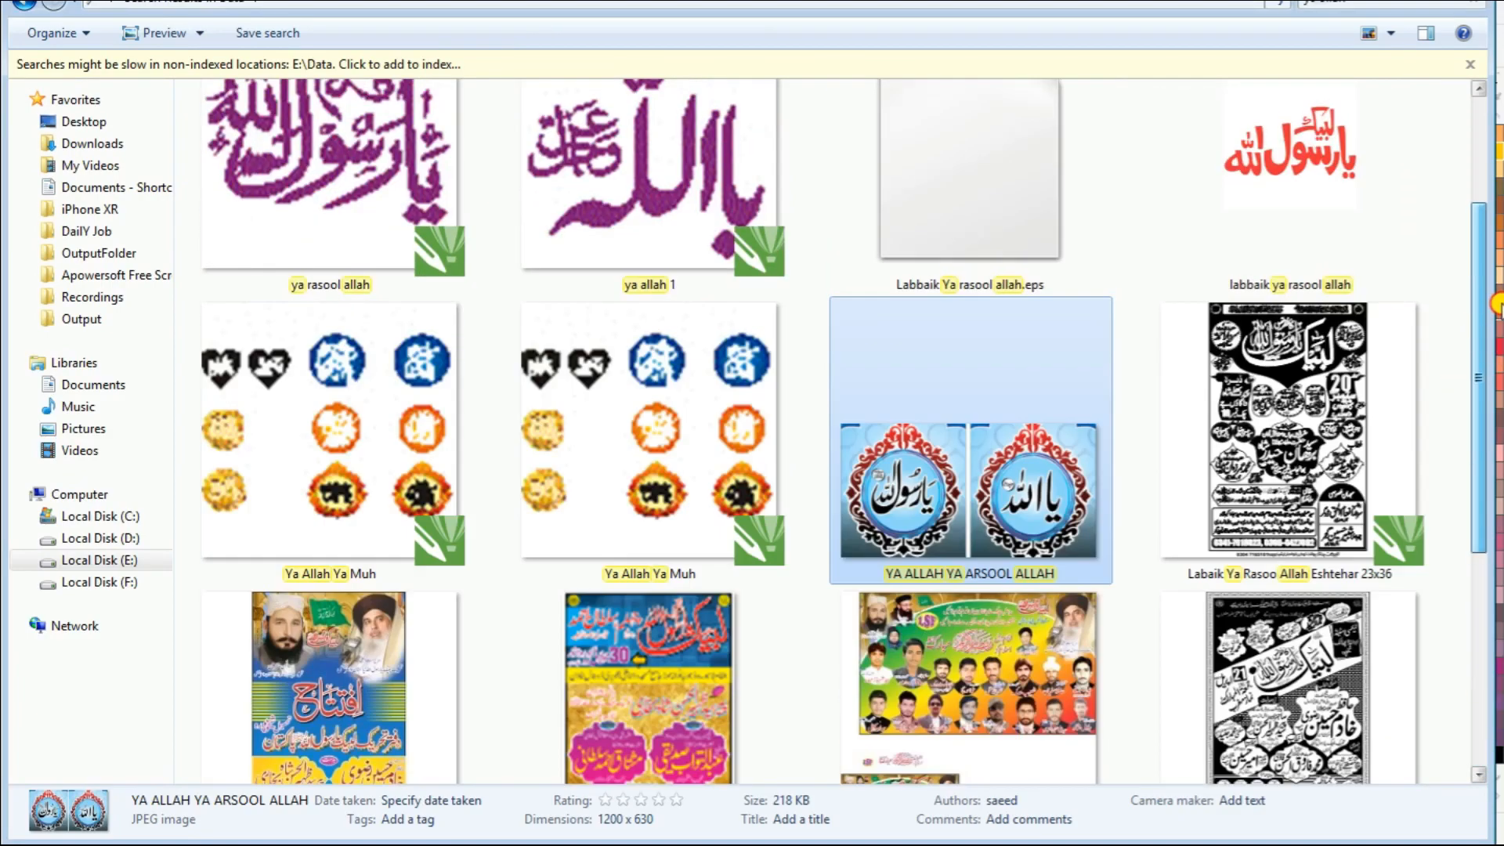
pyautogui.scroll(3, 1500, 306)
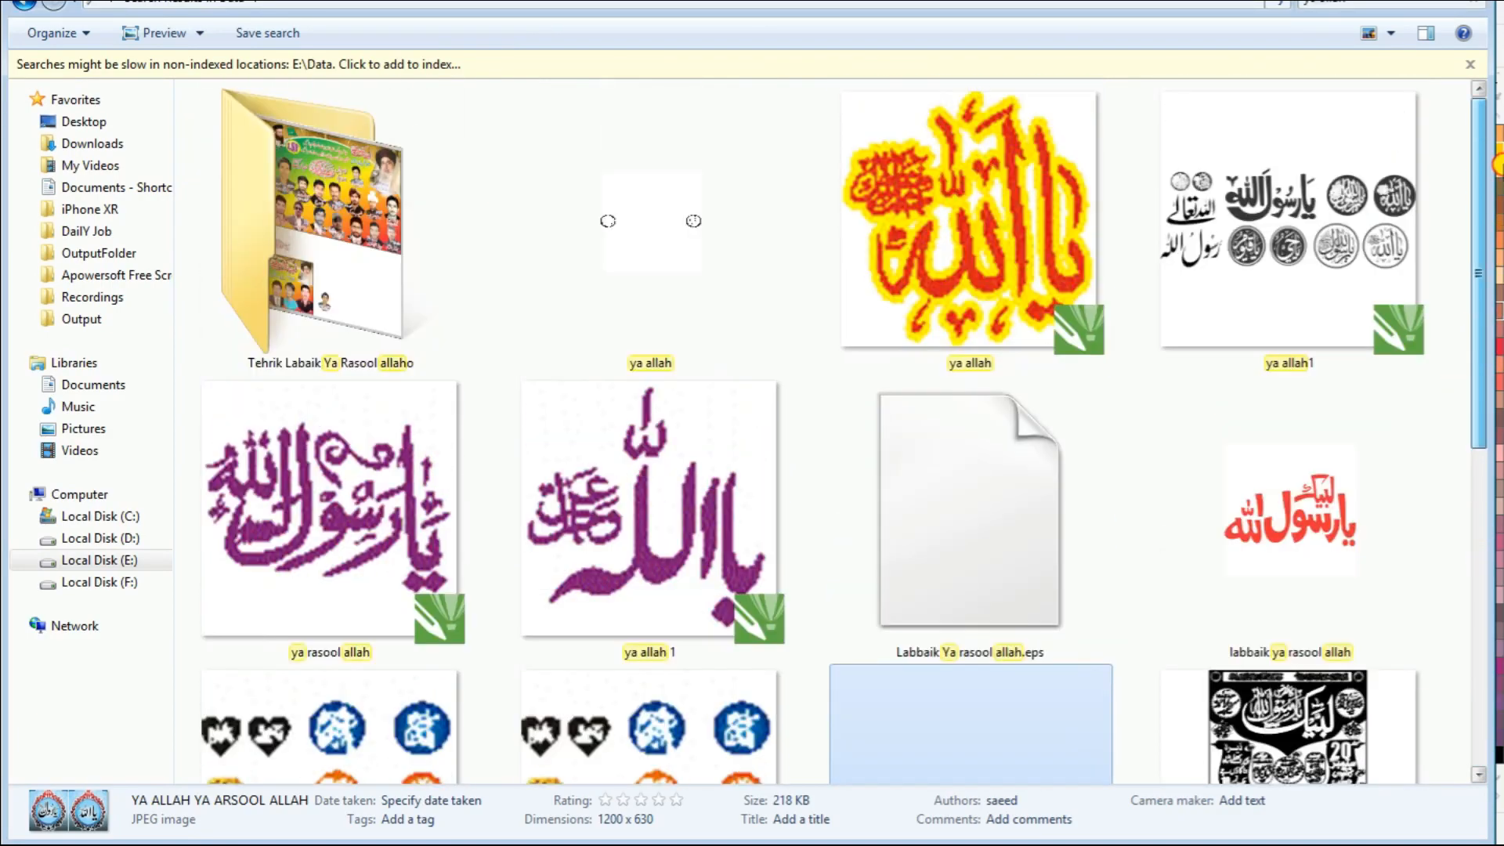
pyautogui.click(1286, 261)
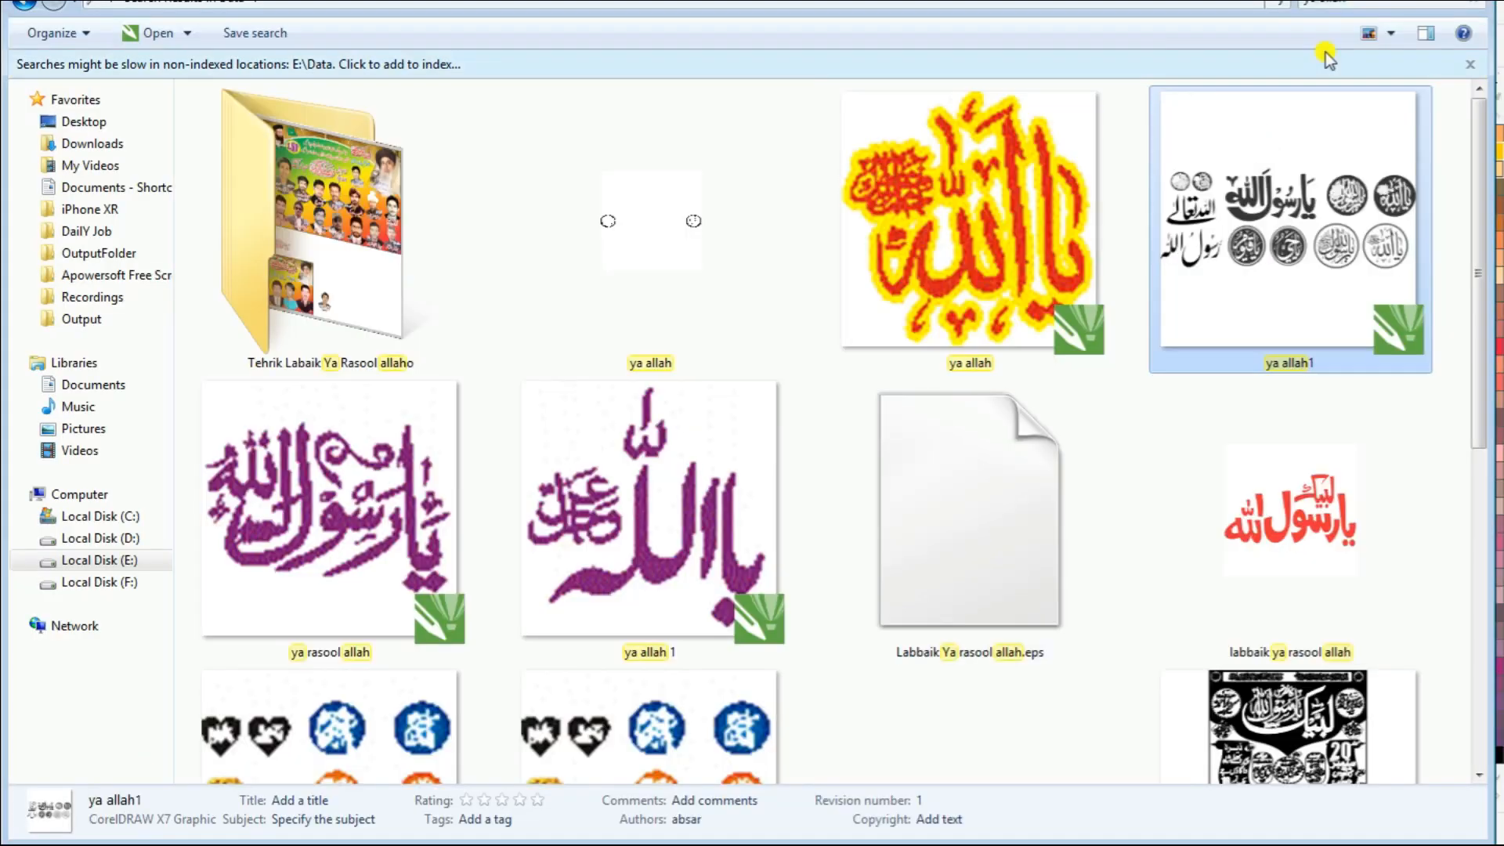
# Search the E:\Data folder for "ya ali" and look through the results for suitable calligraphy.
pyautogui.click(1372, 3)
pyautogui.write('ya ali')
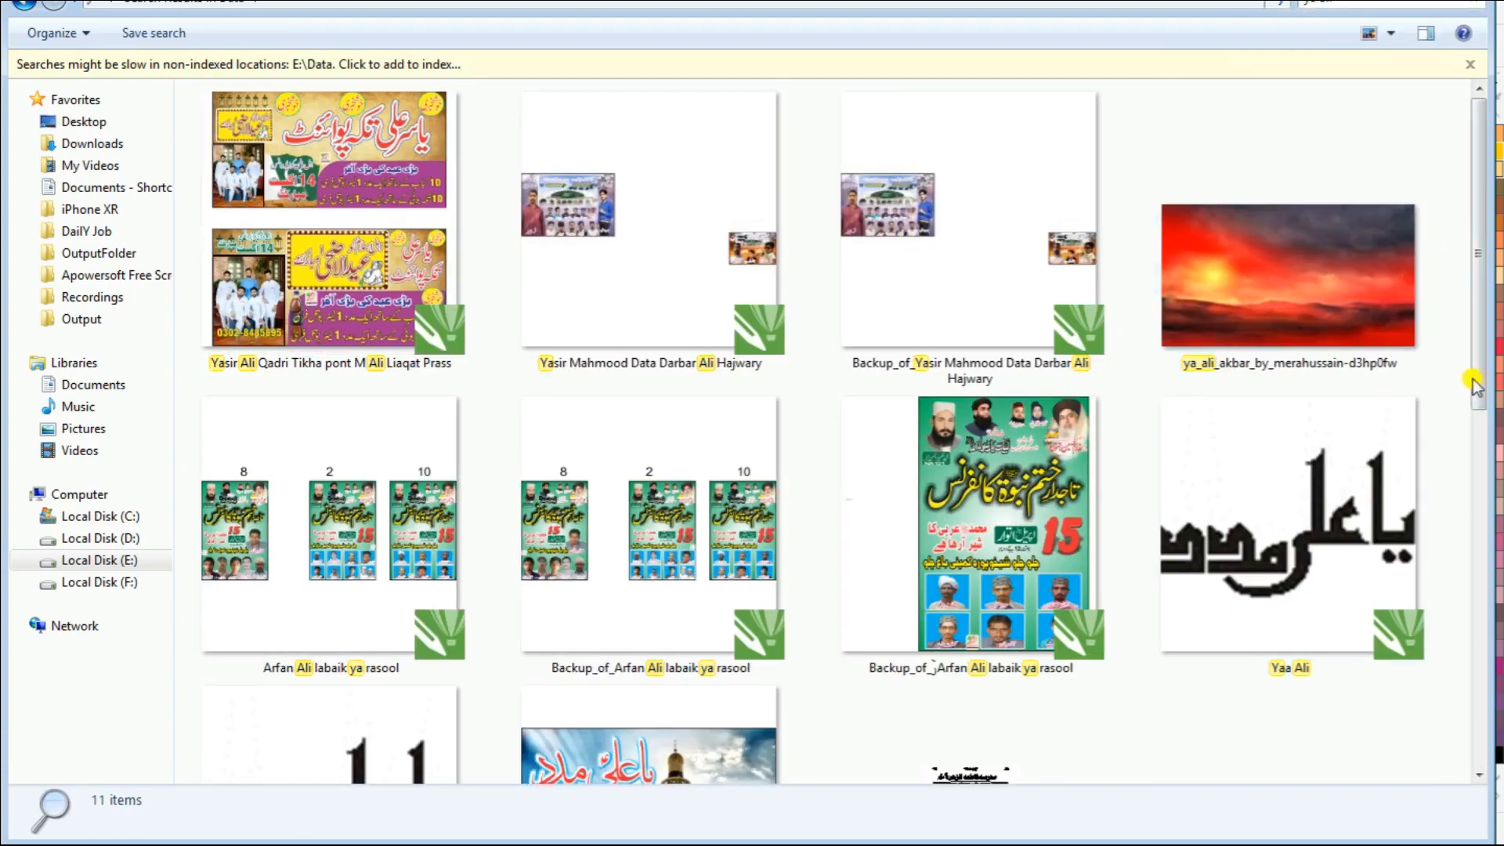
pyautogui.scroll(-3, 1461, 438)
pyautogui.moveTo(1457, 487); pyautogui.dragTo(1458, 382)
# Switch to CorelDRAW and copy the two outlined medallions from ya allah1.cdr into Iqbal Pan Shop.cdr, shrinking the pair to about 0.44 by 0.2 inches.
pyautogui.click(460, 831)
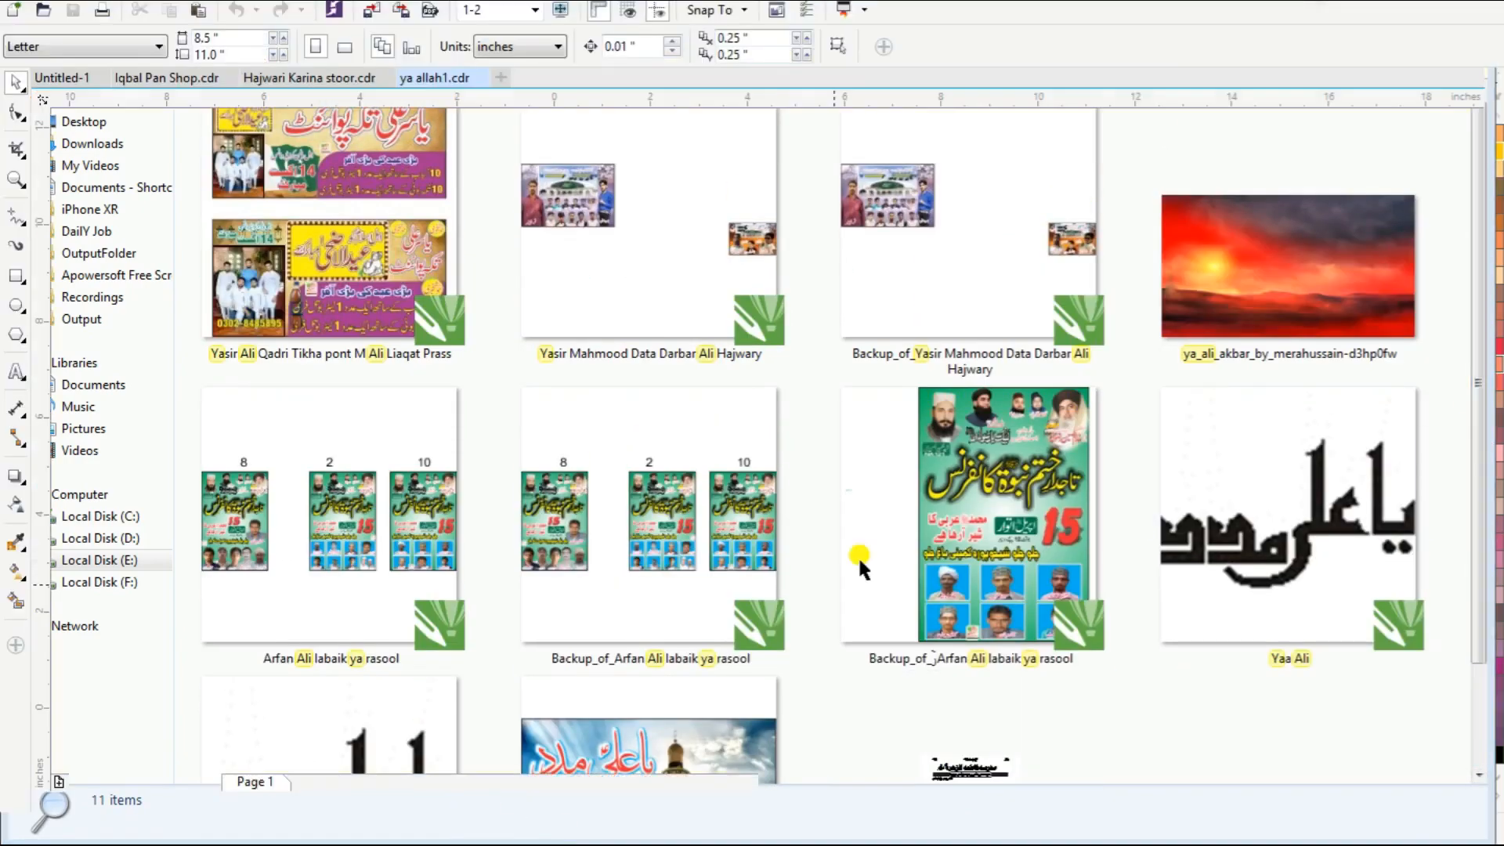
pyautogui.click(1047, 356)
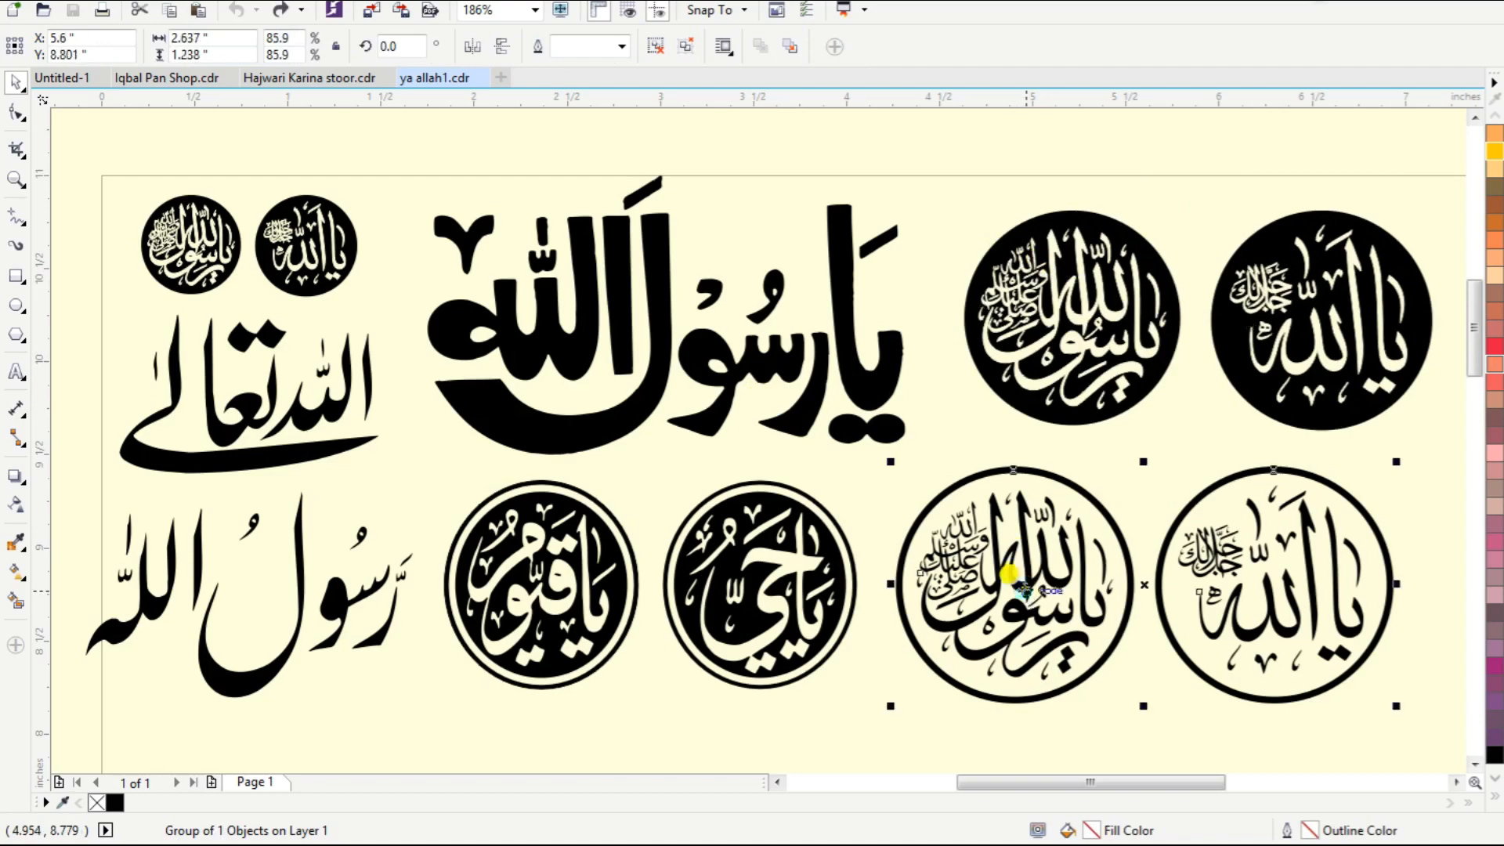
pyautogui.click(189, 77)
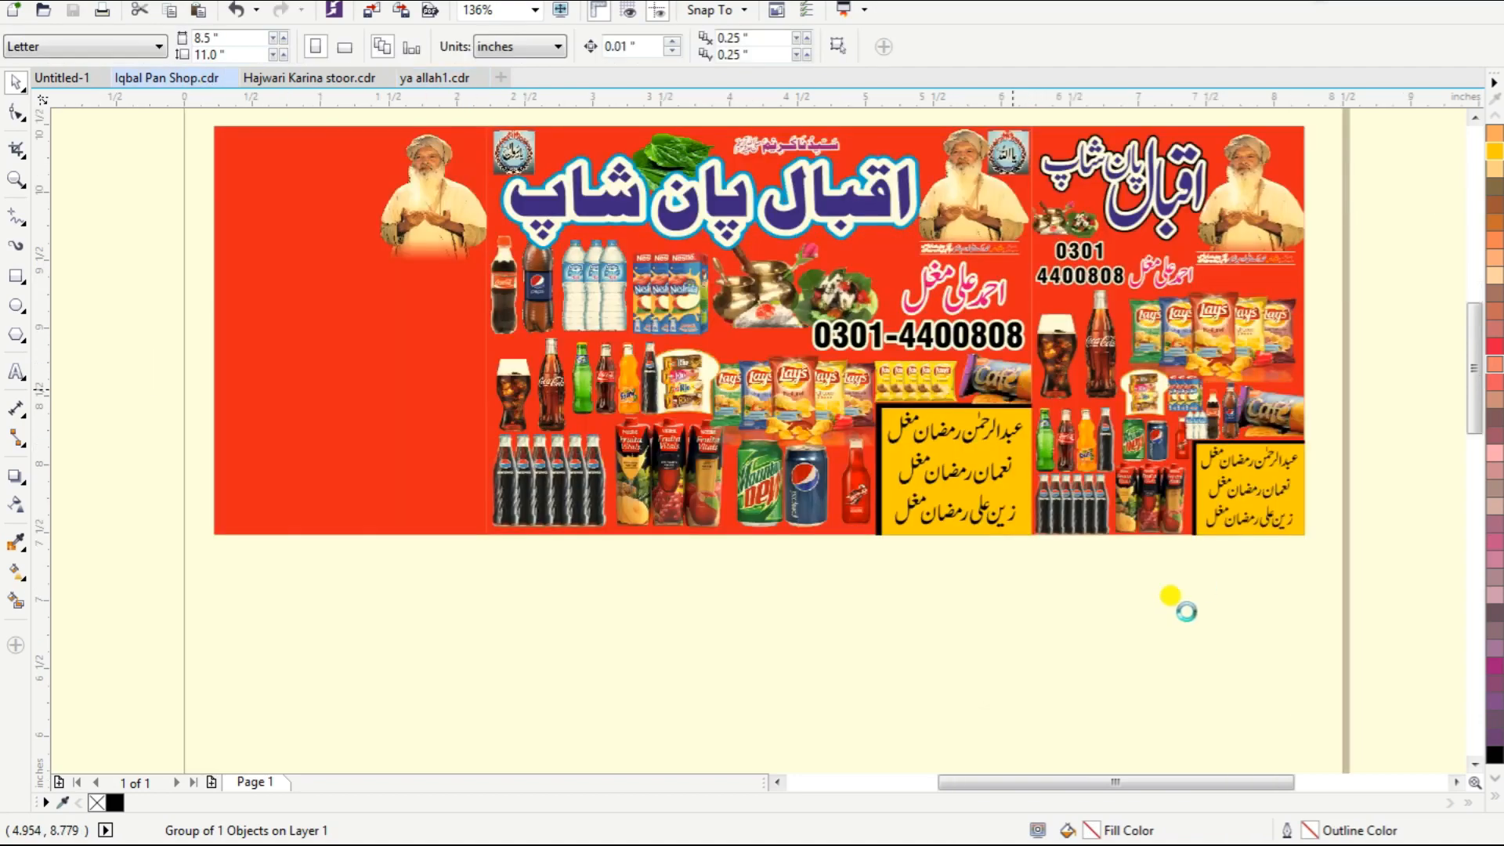
pyautogui.hotkey('ctrl', 'v')
pyautogui.moveTo(1029, 419); pyautogui.dragTo(520, 692)
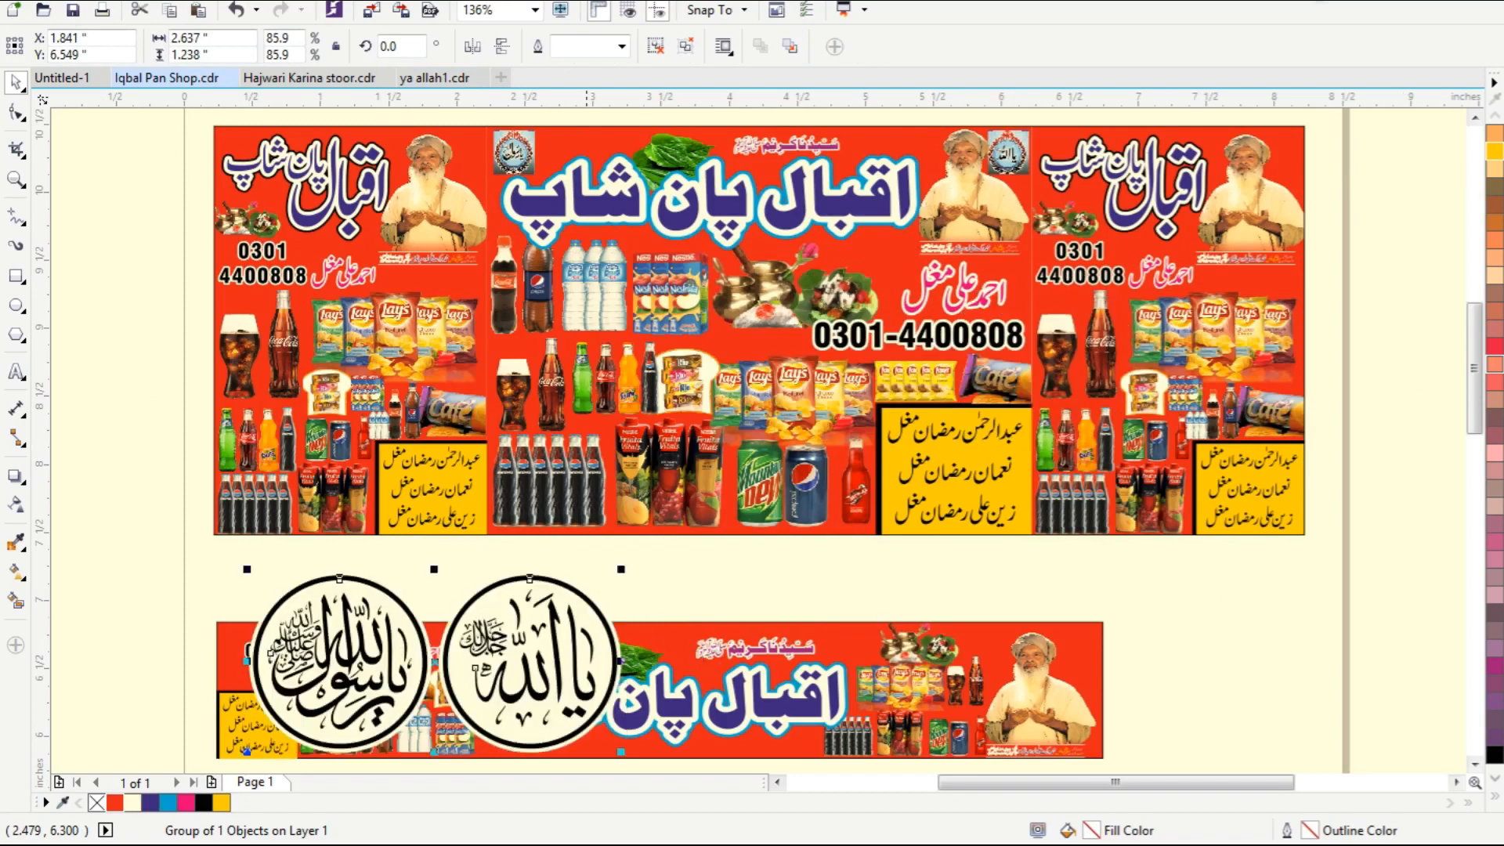
pyautogui.press('F2')
pyautogui.moveTo(163, 605); pyautogui.dragTo(605, 740)
pyautogui.moveTo(890, 407); pyautogui.dragTo(303, 344)
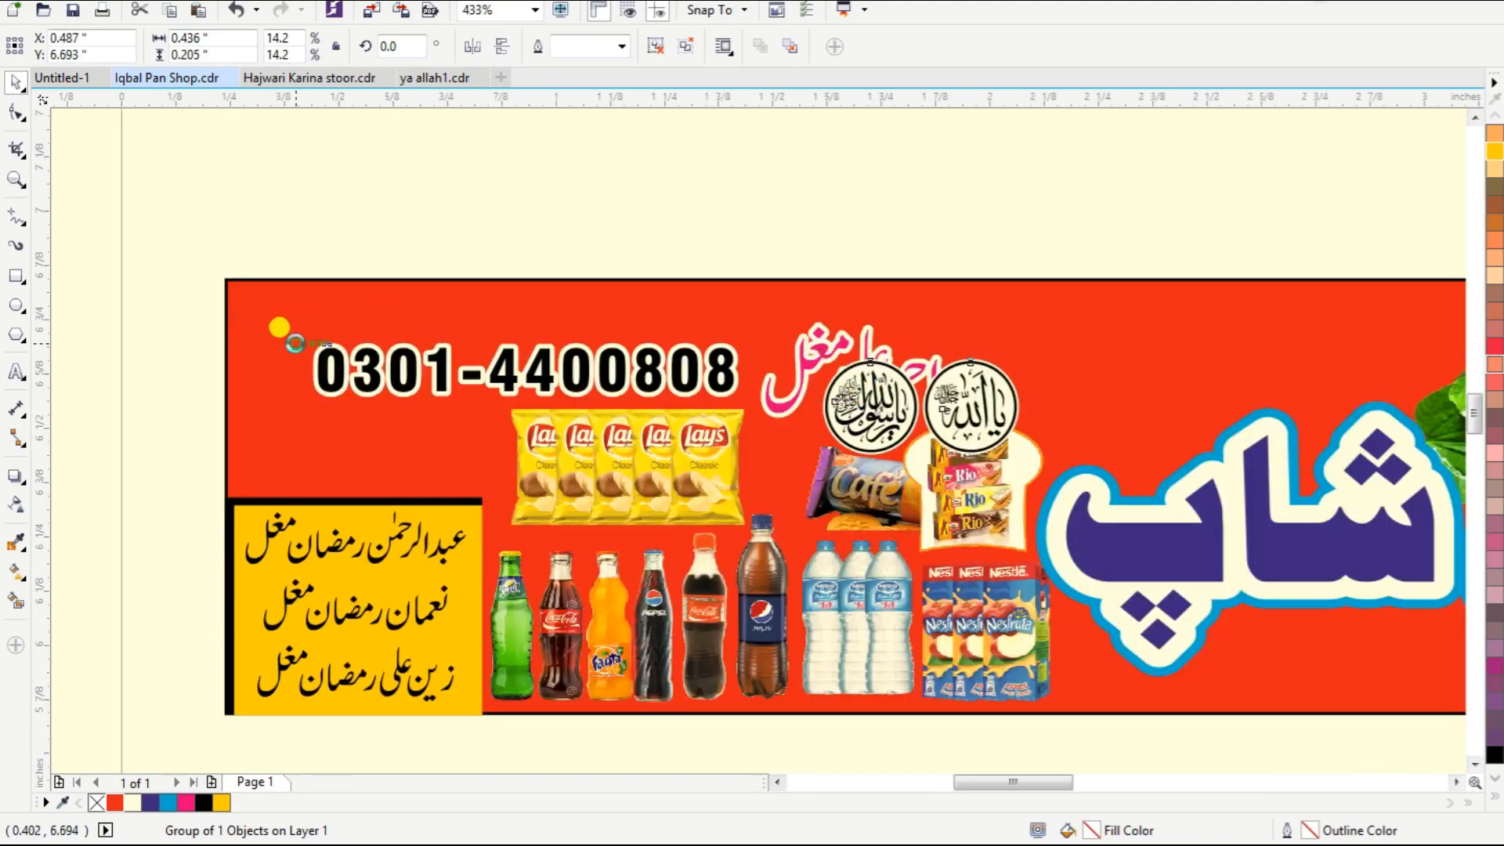
# Enlarge the medallions to about 0.4 inches each and spread them to either side of the phone number and contact name.
pyautogui.moveTo(435, 391); pyautogui.dragTo(618, 482)
pyautogui.scroll(2, 383, 395)
pyautogui.moveTo(605, 415); pyautogui.dragTo(1438, 412)
# Shrink the phone number and contact name group to about 0.86 by 0.12 inches so it fits between the medallions.
pyautogui.click(924, 384)
pyautogui.scroll(-2, 926, 389)
pyautogui.scroll(2, 842, 354)
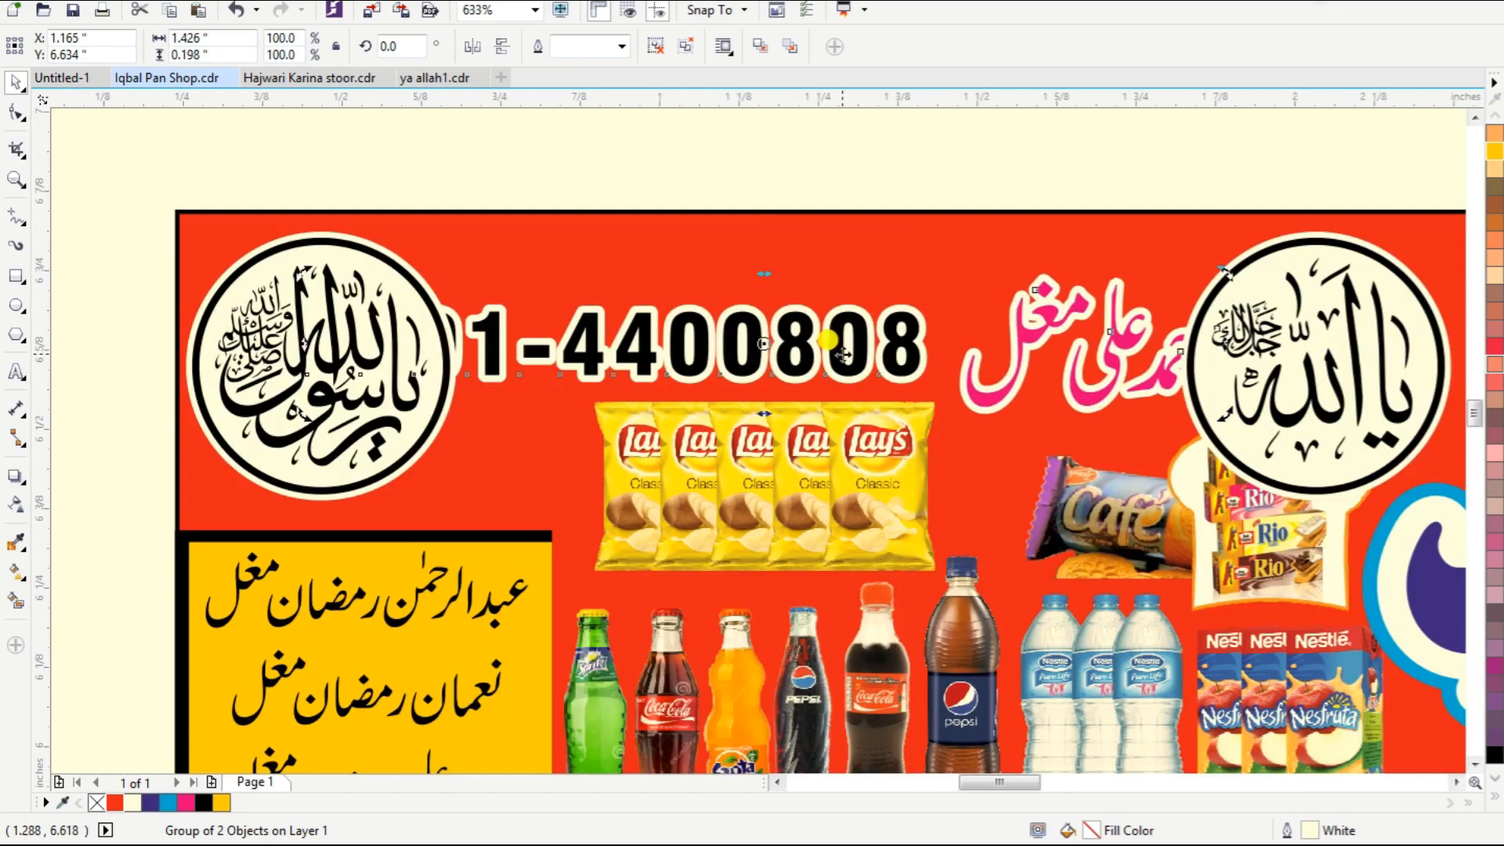
pyautogui.moveTo(303, 411); pyautogui.dragTo(499, 401)
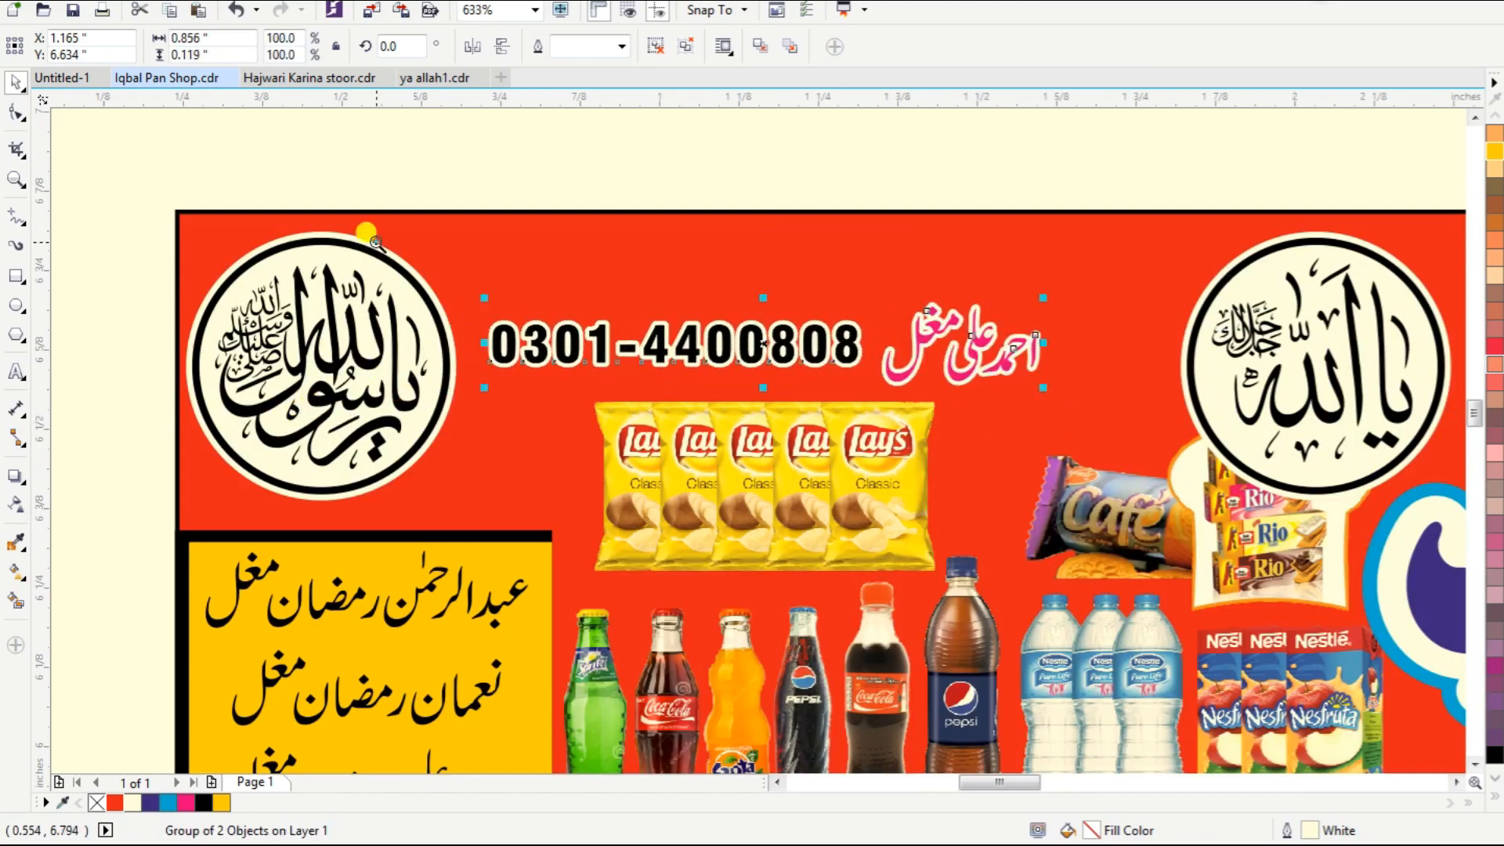
# Shrink the yellow Lay's packs and move them beside the Ya Rasool Allah medallion.
pyautogui.scroll(1, 993, 521)
pyautogui.moveTo(916, 331); pyautogui.dragTo(695, 446)
pyautogui.moveTo(619, 527); pyautogui.dragTo(288, 479)
# Ungroup the contact details, enlarge the phone number below the contact name, centre the two on each other, and regroup them.
pyautogui.click(511, 269)
pyautogui.hotkey('ctrl', 'u')
pyautogui.moveTo(527, 274); pyautogui.dragTo(713, 494)
pyautogui.moveTo(948, 496); pyautogui.dragTo(1037, 495)
pyautogui.moveTo(1016, 288); pyautogui.dragTo(743, 408)
pyautogui.keyDown('shift'); pyautogui.click(692, 492); pyautogui.keyUp('shift')
pyautogui.press('c')
pyautogui.hotkey('ctrl', 'g')
# Place a copy of the yellow Lay's packs on the opposite side of the contact name.
pyautogui.moveTo(224, 483); pyautogui.dragTo(1039, 407)
pyautogui.rightClick(1040, 406)
pyautogui.press('Escape')
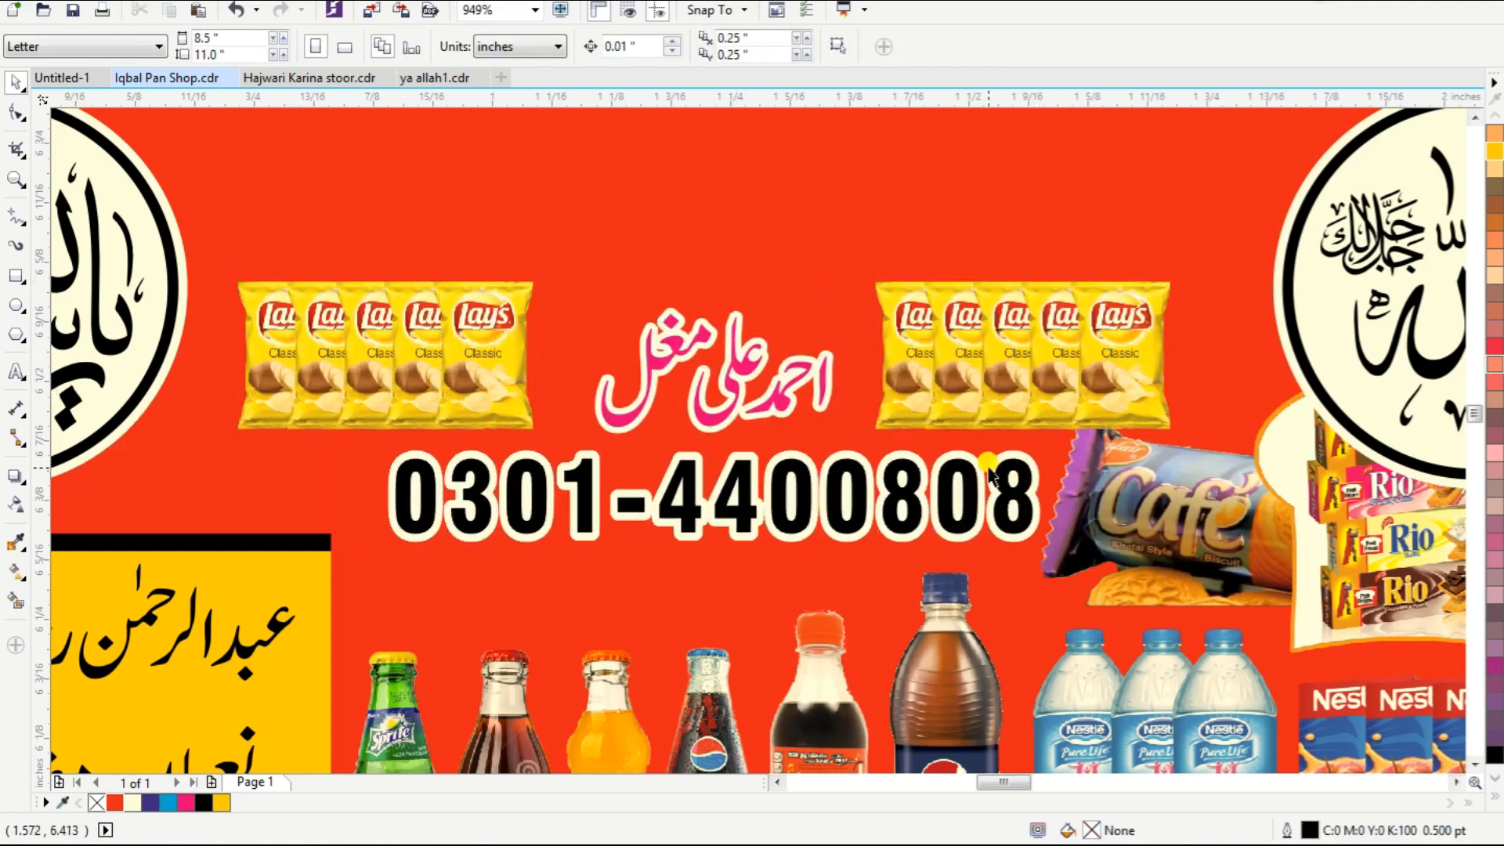
# Ungroup the medallions and align a copy of the Ya Allah medallion to the strip's right edge.
pyautogui.scroll(-2, 901, 471)
pyautogui.scroll(-1, 958, 352)
pyautogui.press('F2')
pyautogui.moveTo(698, 316); pyautogui.dragTo(1403, 461)
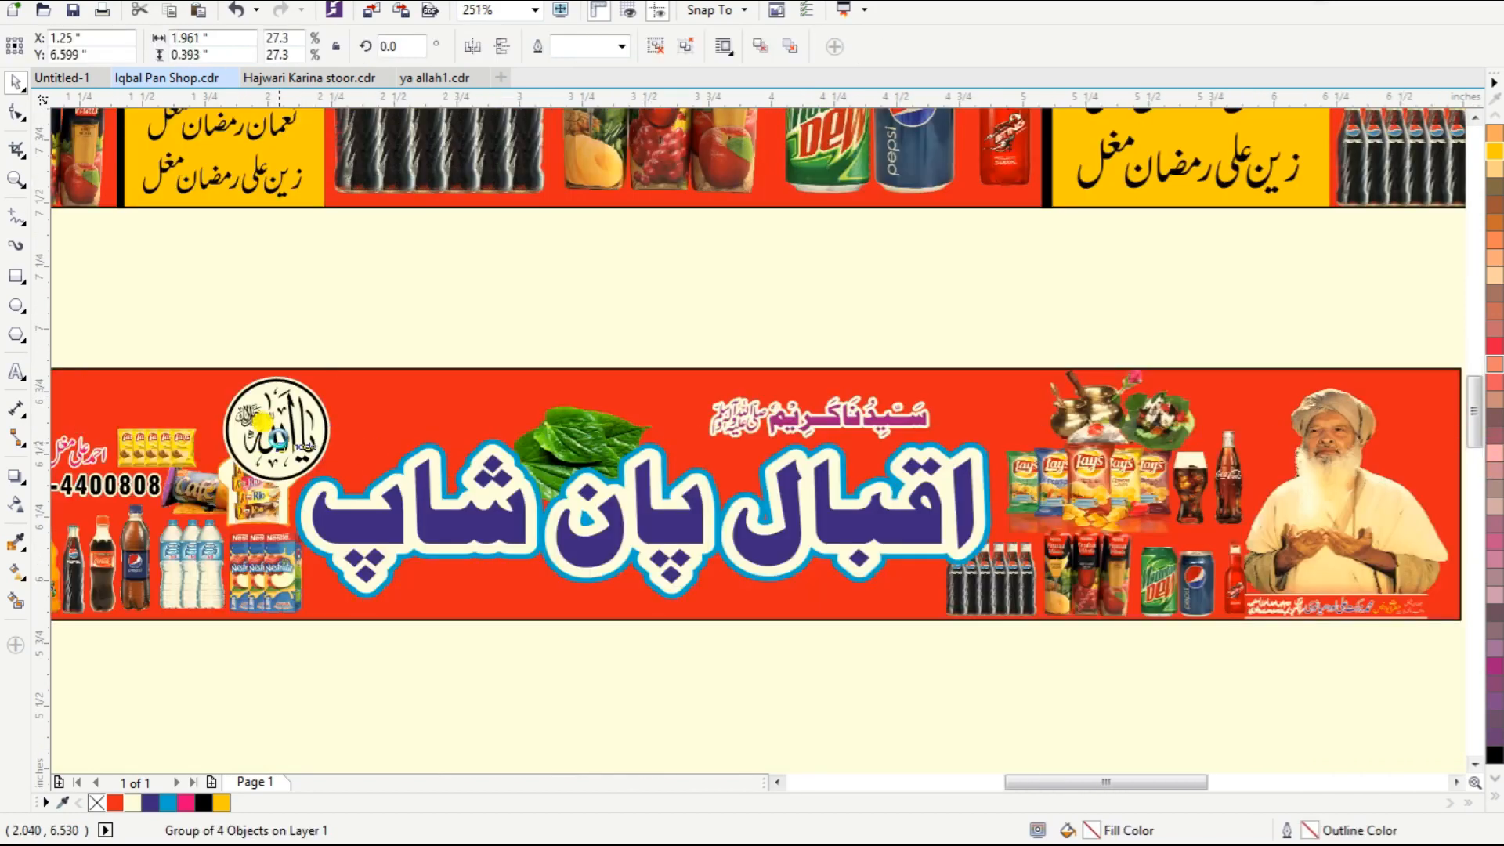
pyautogui.hotkey('ctrl', 'u')
pyautogui.click(280, 430)
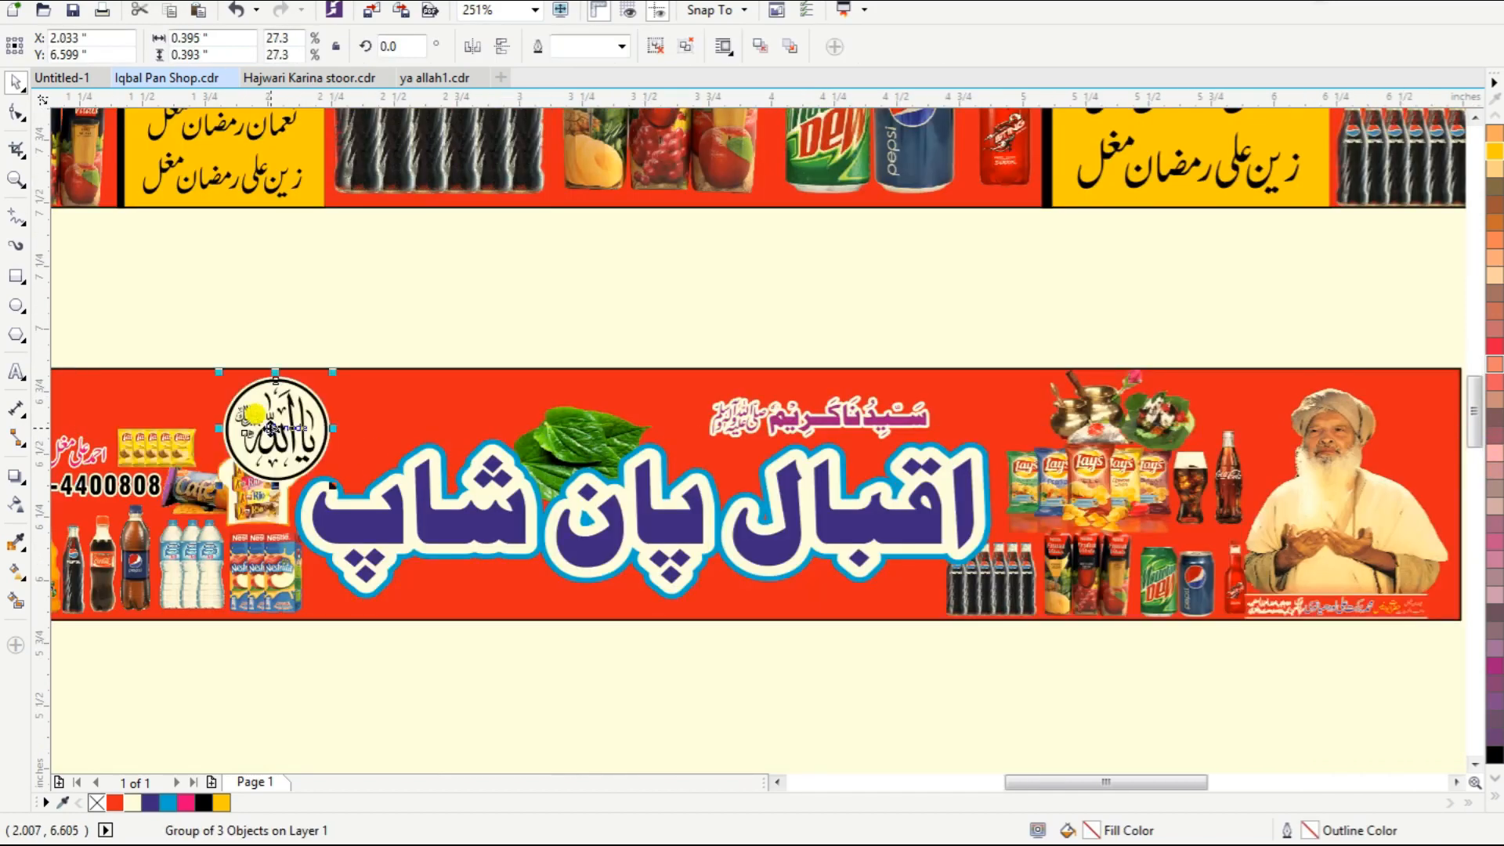
pyautogui.keyDown('shift'); pyautogui.click(467, 373); pyautogui.keyUp('shift')
pyautogui.press('r')
# Shift the bearded man's portrait left to about X 6.23 inches and set the adjacent medallion slightly inside the strip's right edge.
pyautogui.click(1338, 497)
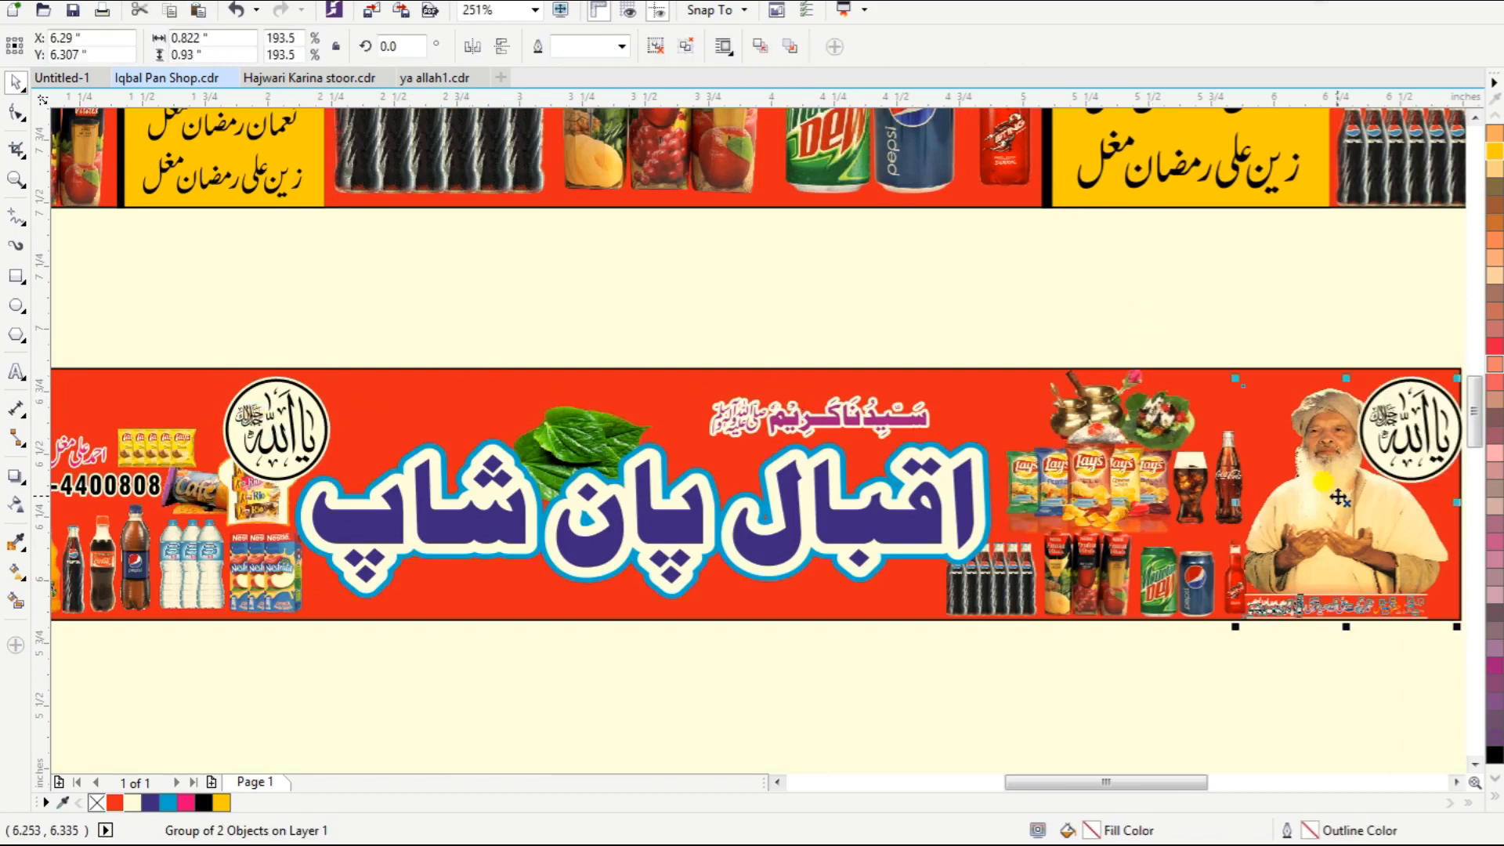
pyautogui.press('F2')
pyautogui.moveTo(1060, 326); pyautogui.dragTo(1364, 680)
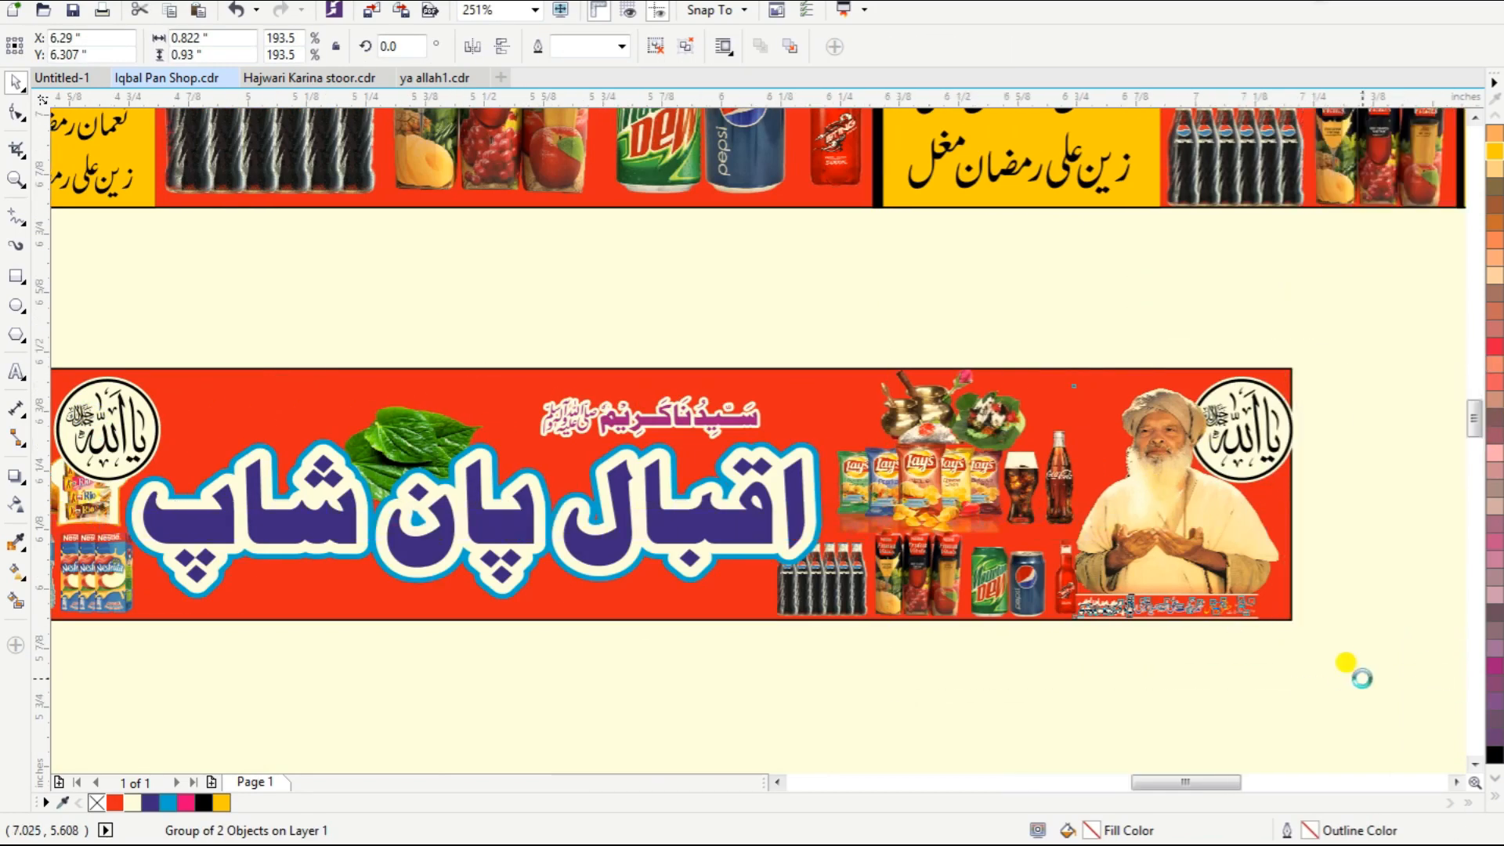
pyautogui.moveTo(856, 553); pyautogui.dragTo(802, 546)
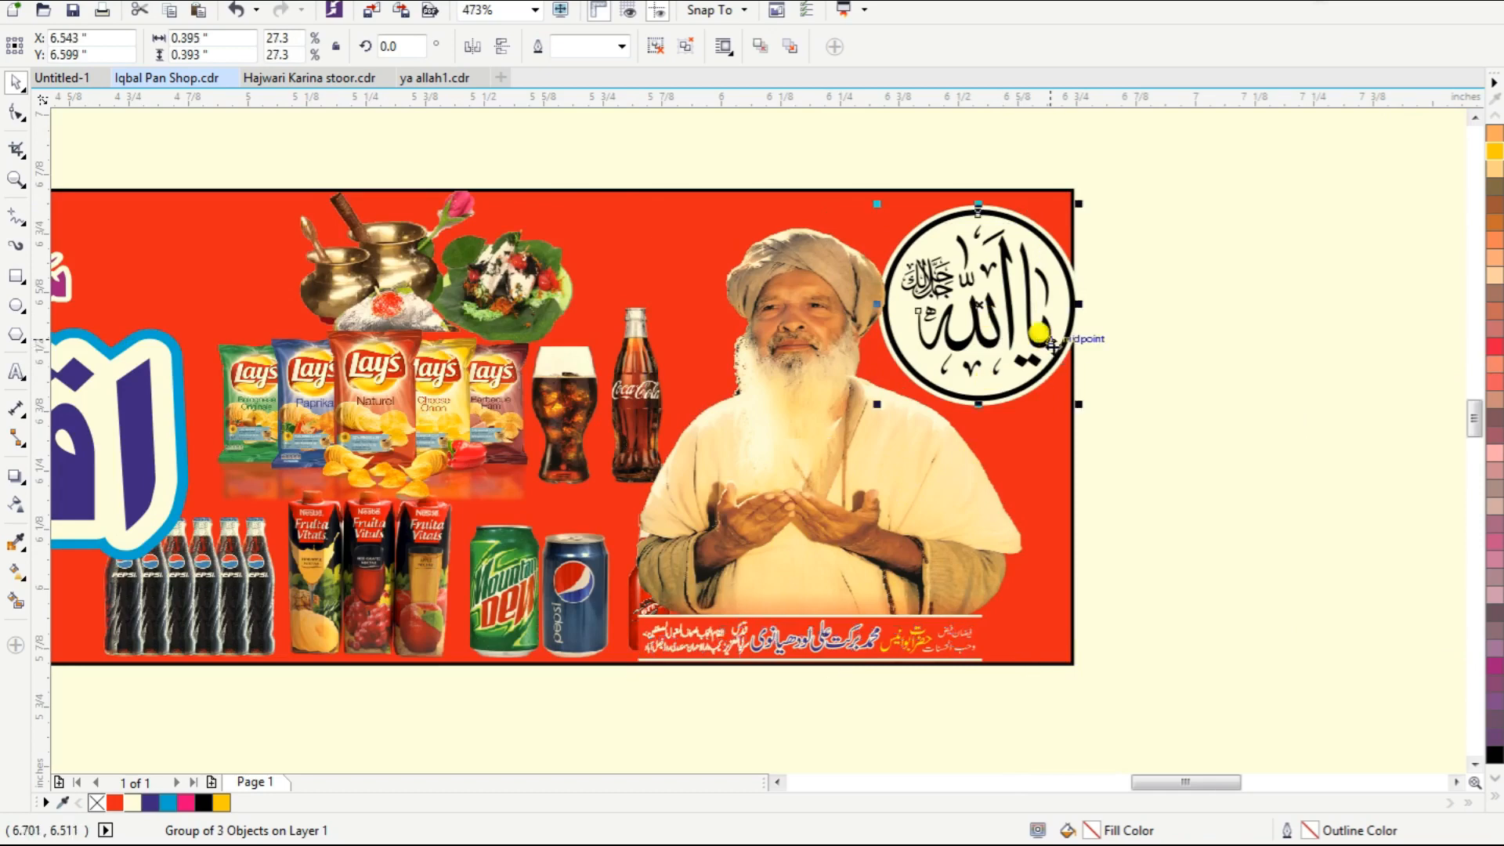
pyautogui.moveTo(1069, 367); pyautogui.dragTo(1052, 369)
pyautogui.doubleClick(850, 523)
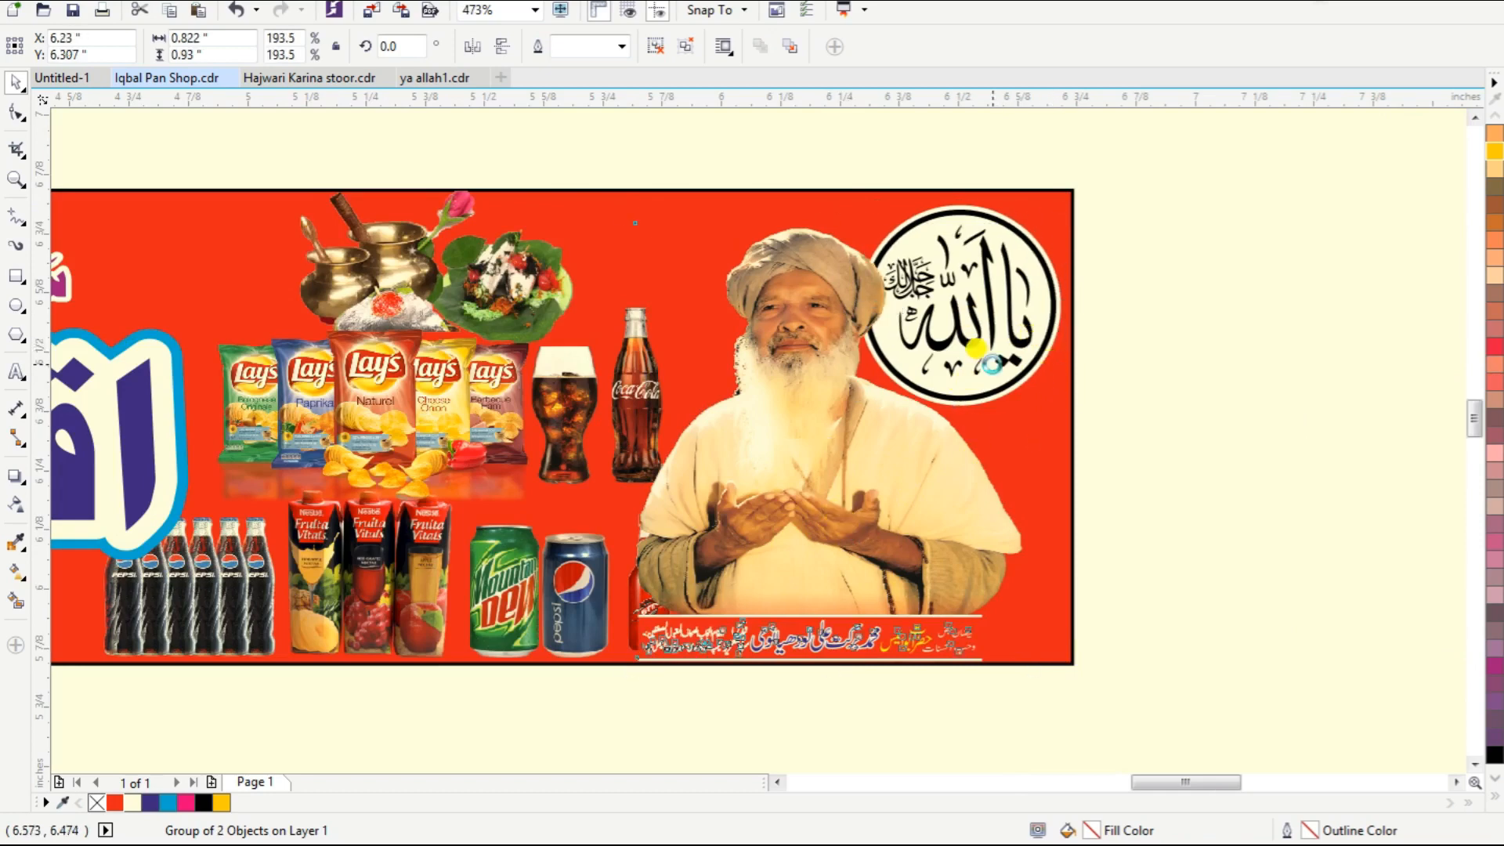
pyautogui.press('Right')
pyautogui.press('Left')
pyautogui.click(1050, 313)
pyautogui.moveTo(1077, 352); pyautogui.dragTo(1093, 393)
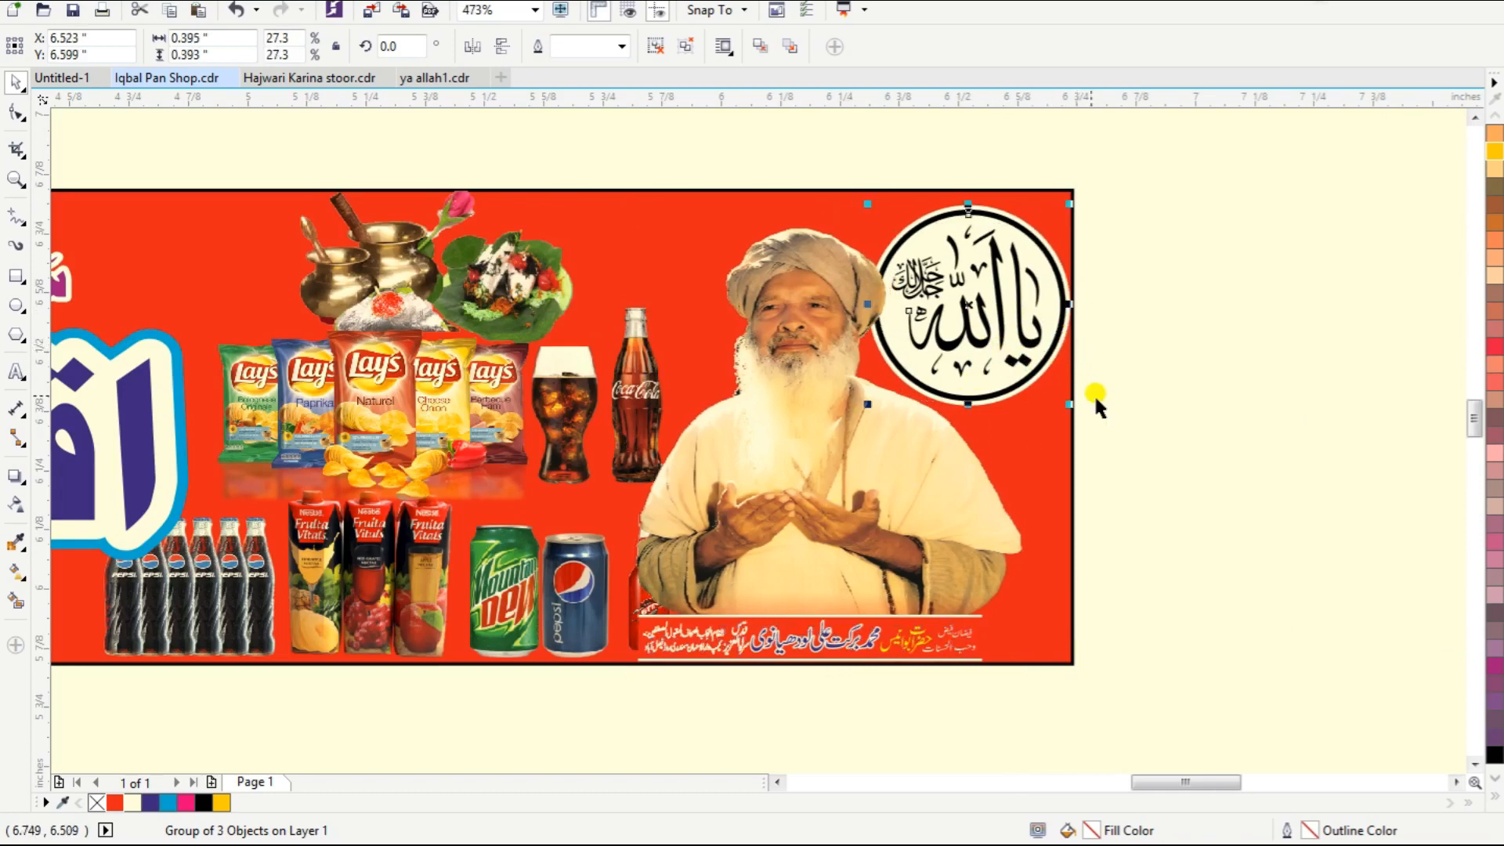
pyautogui.click(1101, 398)
# Spread the lower row of drinks so the red bottle stands on the far side of the portrait.
pyautogui.click(581, 584)
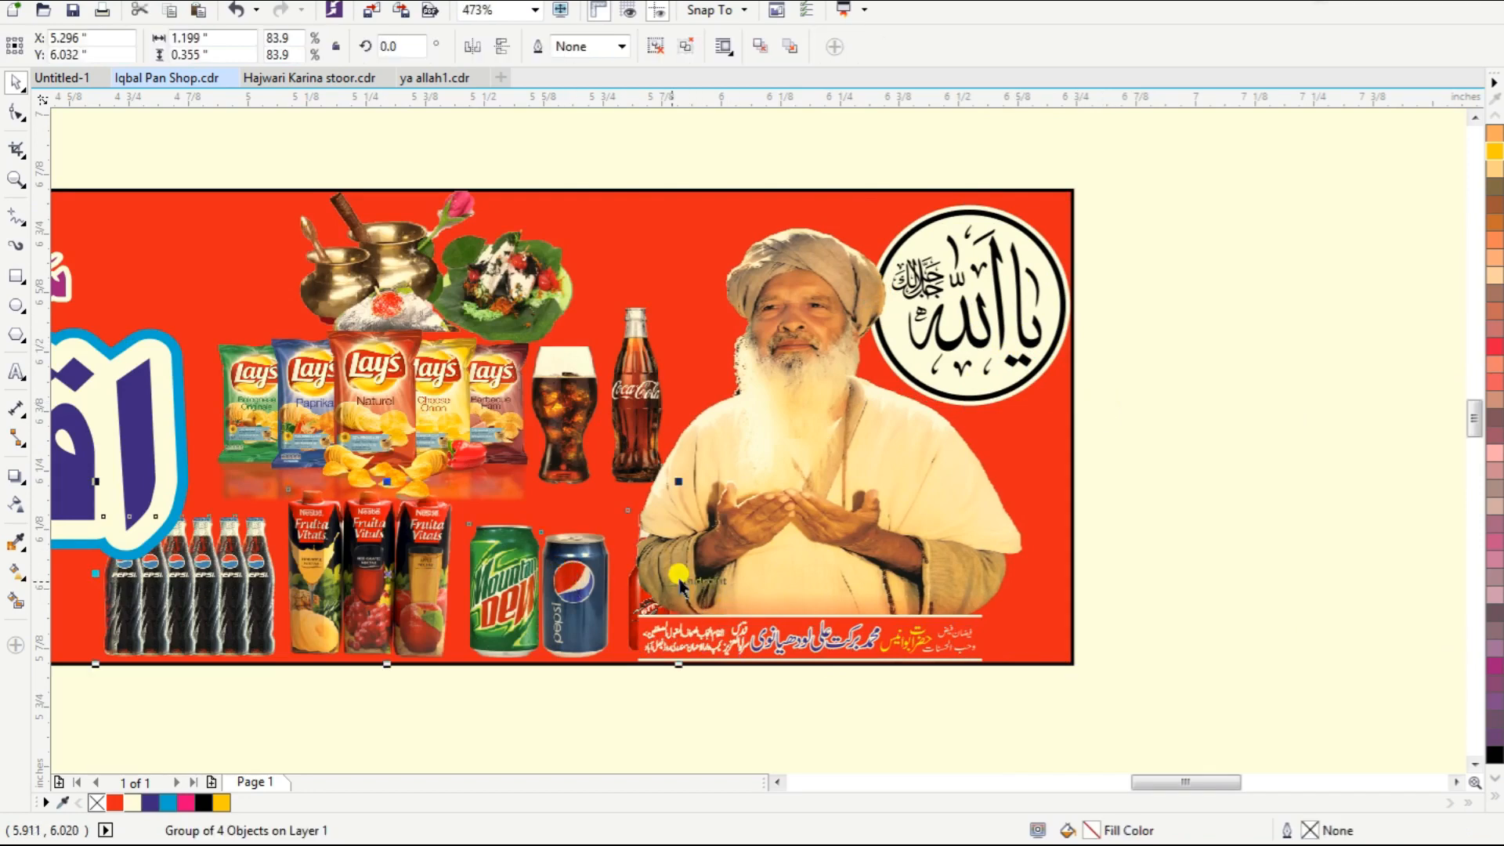
pyautogui.moveTo(676, 577); pyautogui.dragTo(1068, 577)
pyautogui.click(727, 577)
pyautogui.click(758, 543)
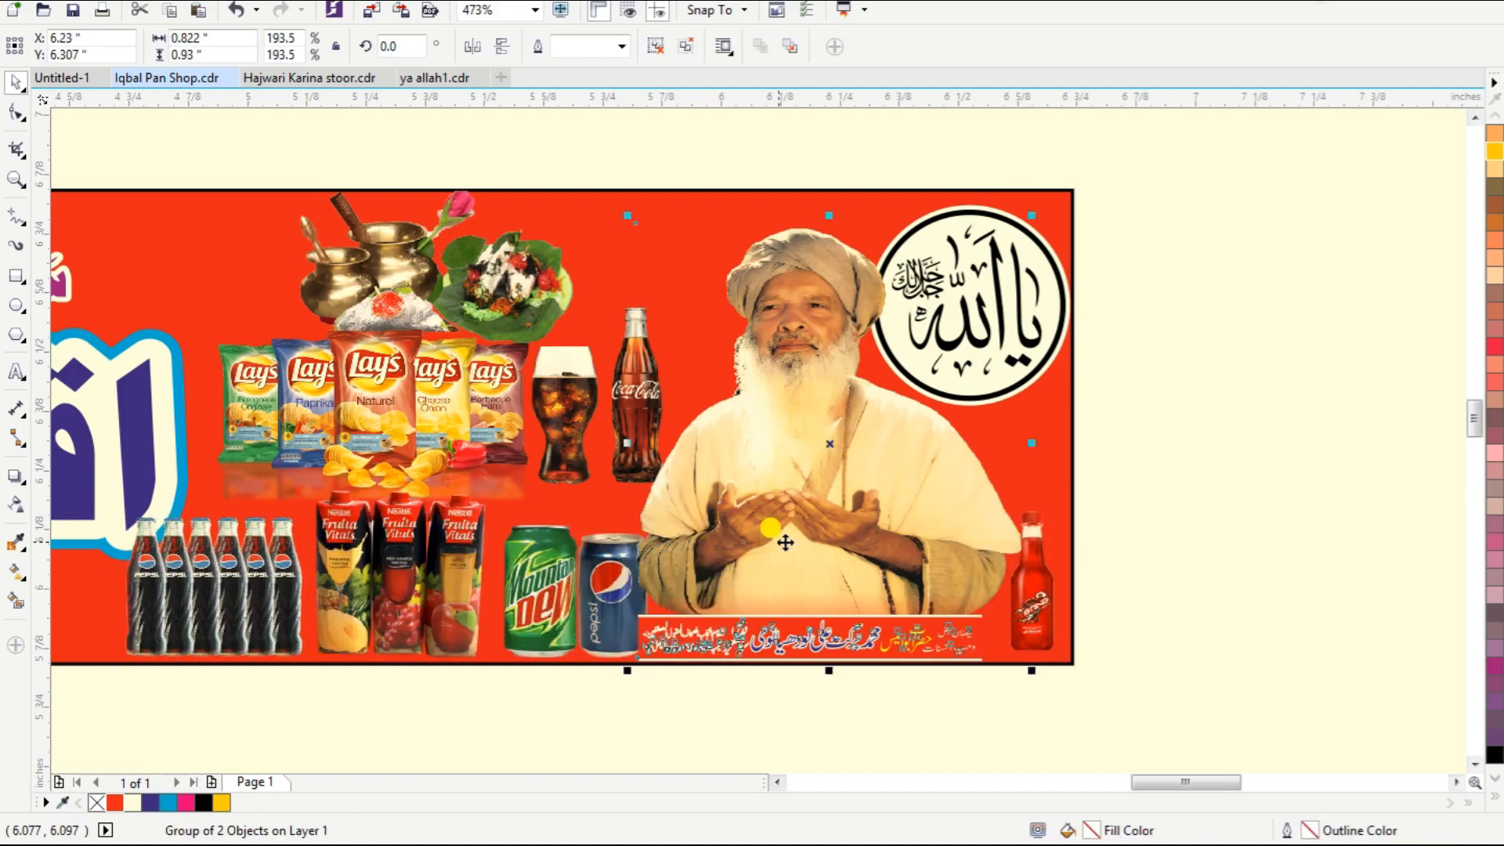
pyautogui.click(1150, 514)
# Move the Ya Allah medallion from the Rio wafers to above the left end of the shop name and take the calligraphy out of its circle.
pyautogui.scroll(-2, 1150, 513)
pyautogui.scroll(-2, 1149, 513)
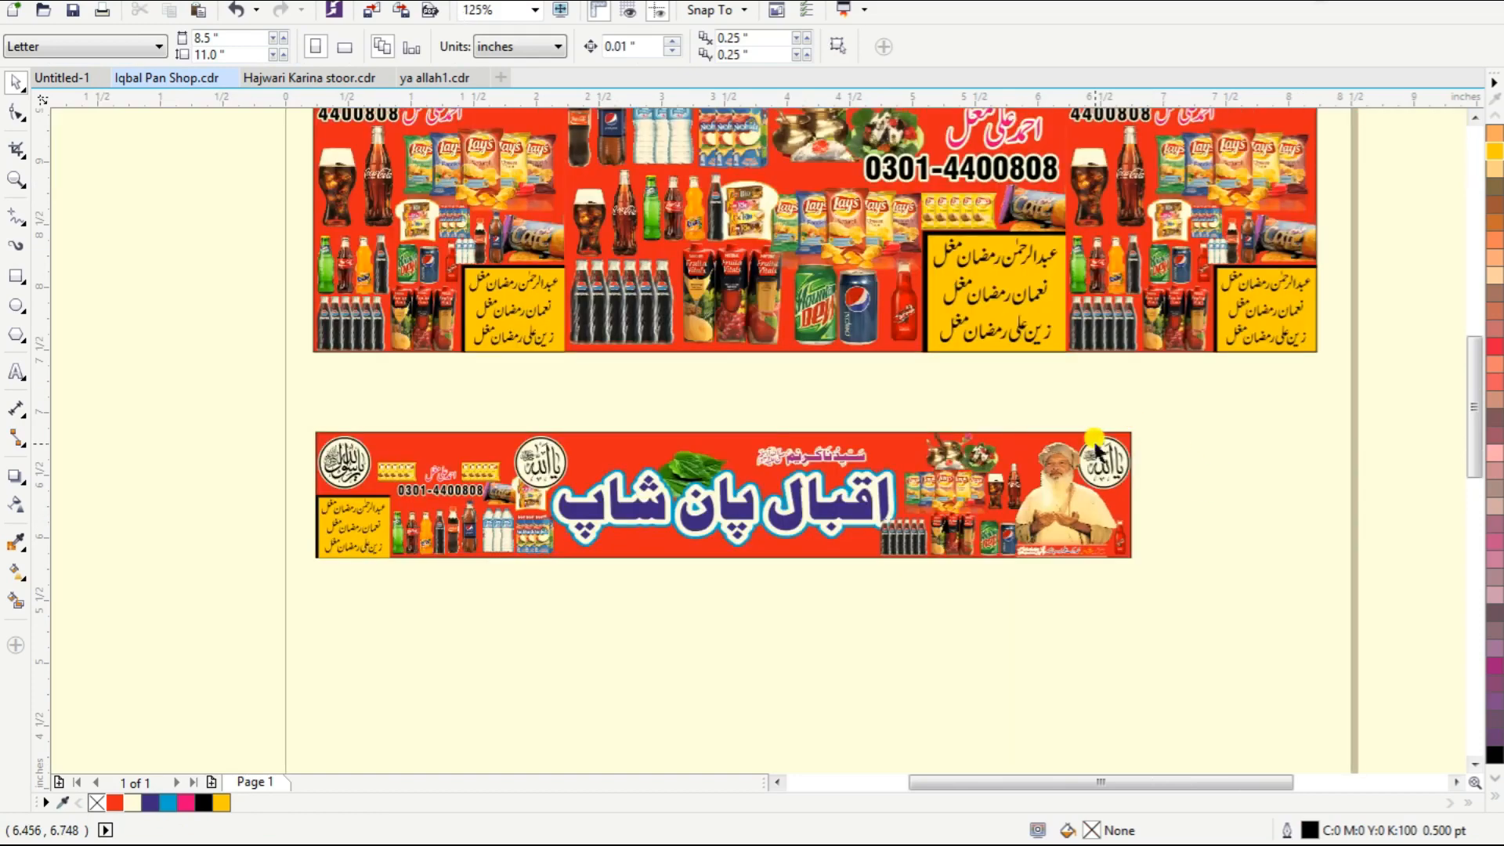
pyautogui.moveTo(931, 564); pyautogui.dragTo(972, 565)
pyautogui.click(327, 407)
pyautogui.keyDown('shift'); pyautogui.click(426, 343); pyautogui.keyUp('shift')
pyautogui.press('c')
pyautogui.press('Escape')
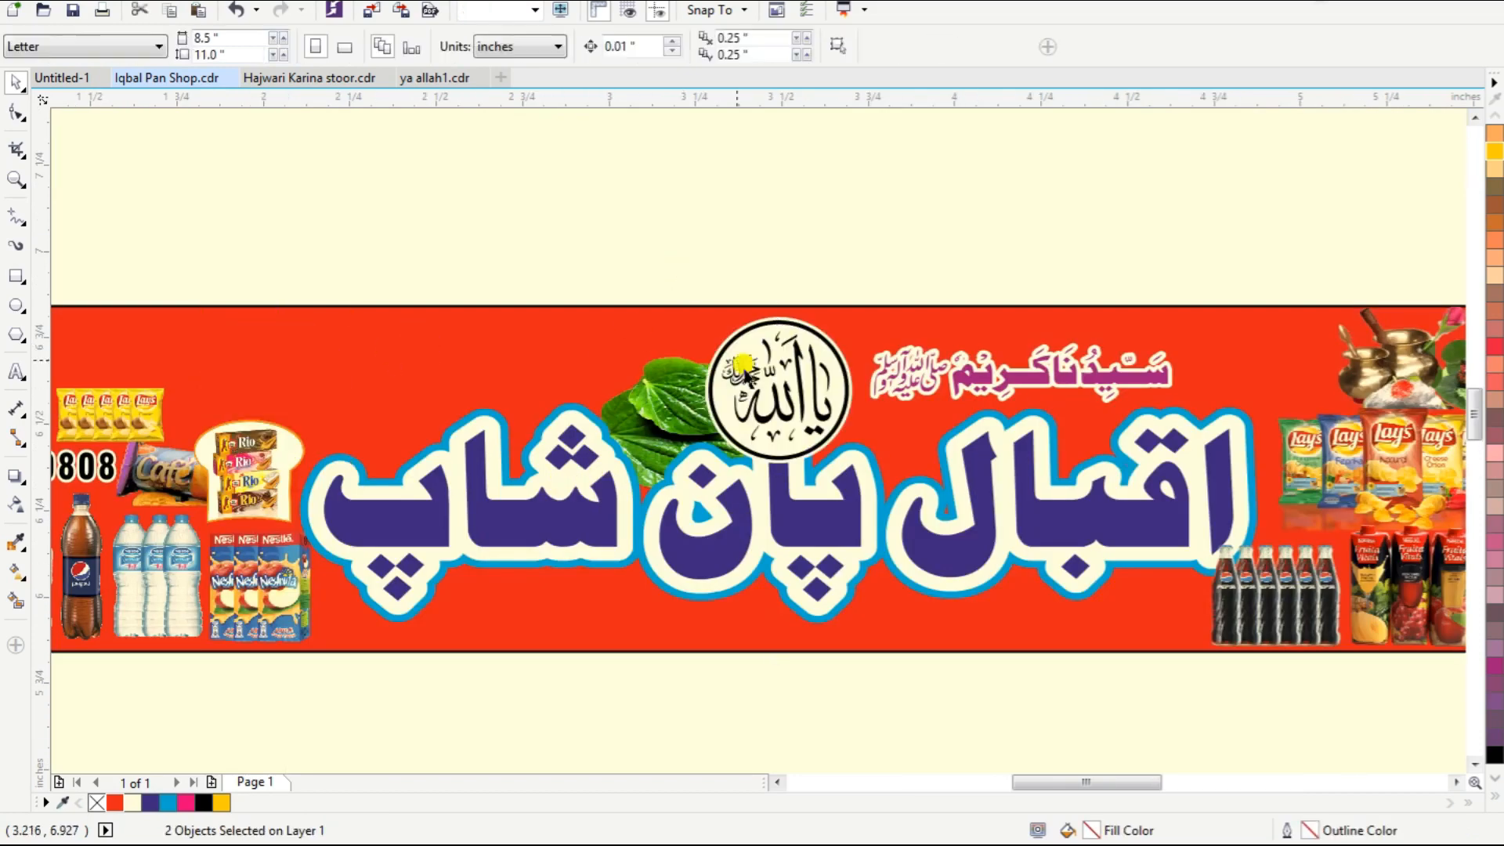
pyautogui.moveTo(797, 393); pyautogui.dragTo(404, 373)
pyautogui.keyDown('ctrl'); pyautogui.click(395, 380); pyautogui.keyUp('ctrl')
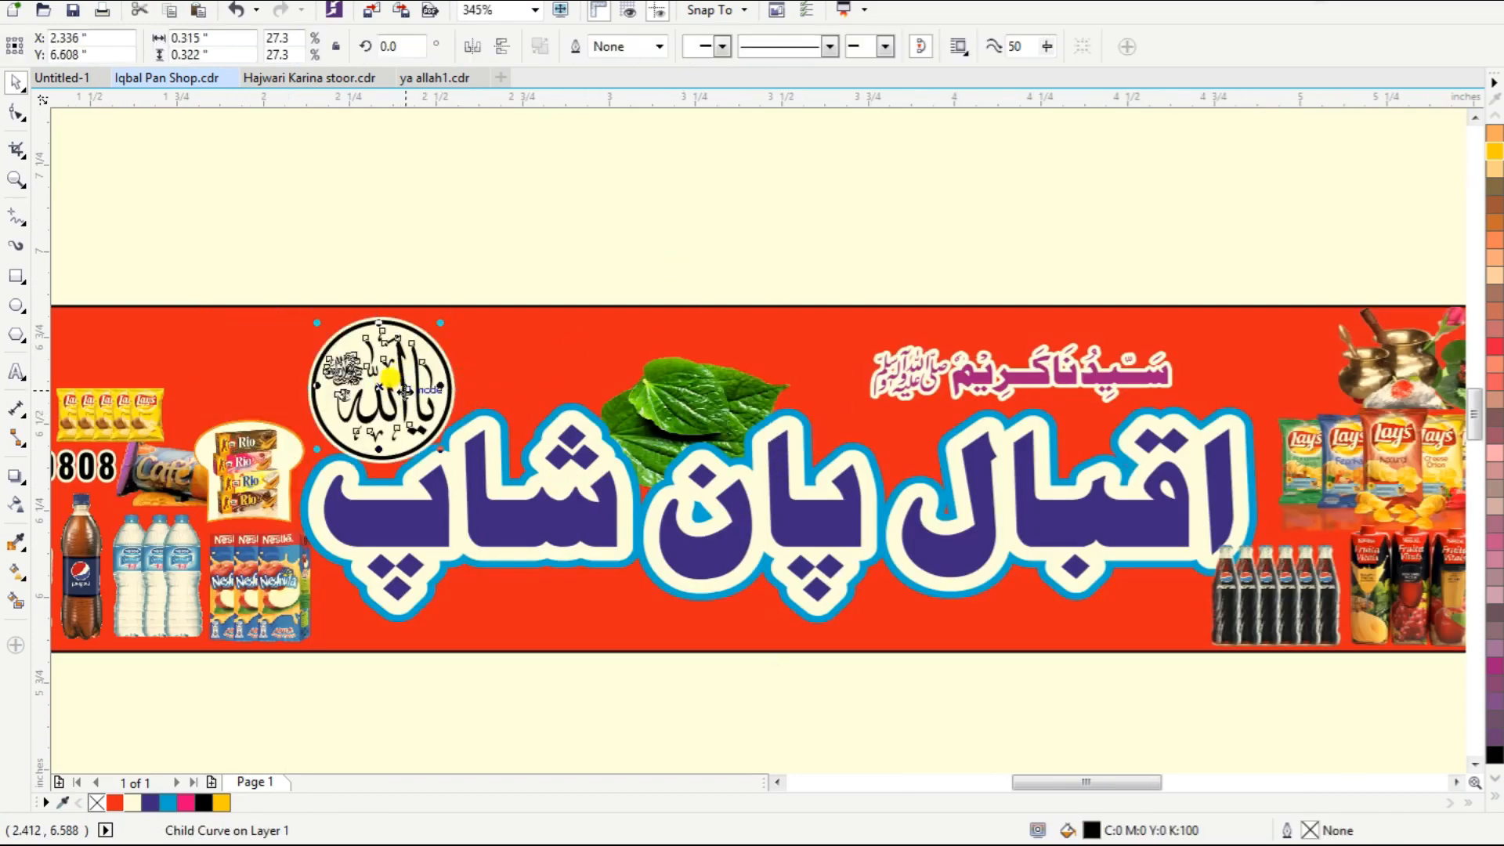
pyautogui.press('Delete')
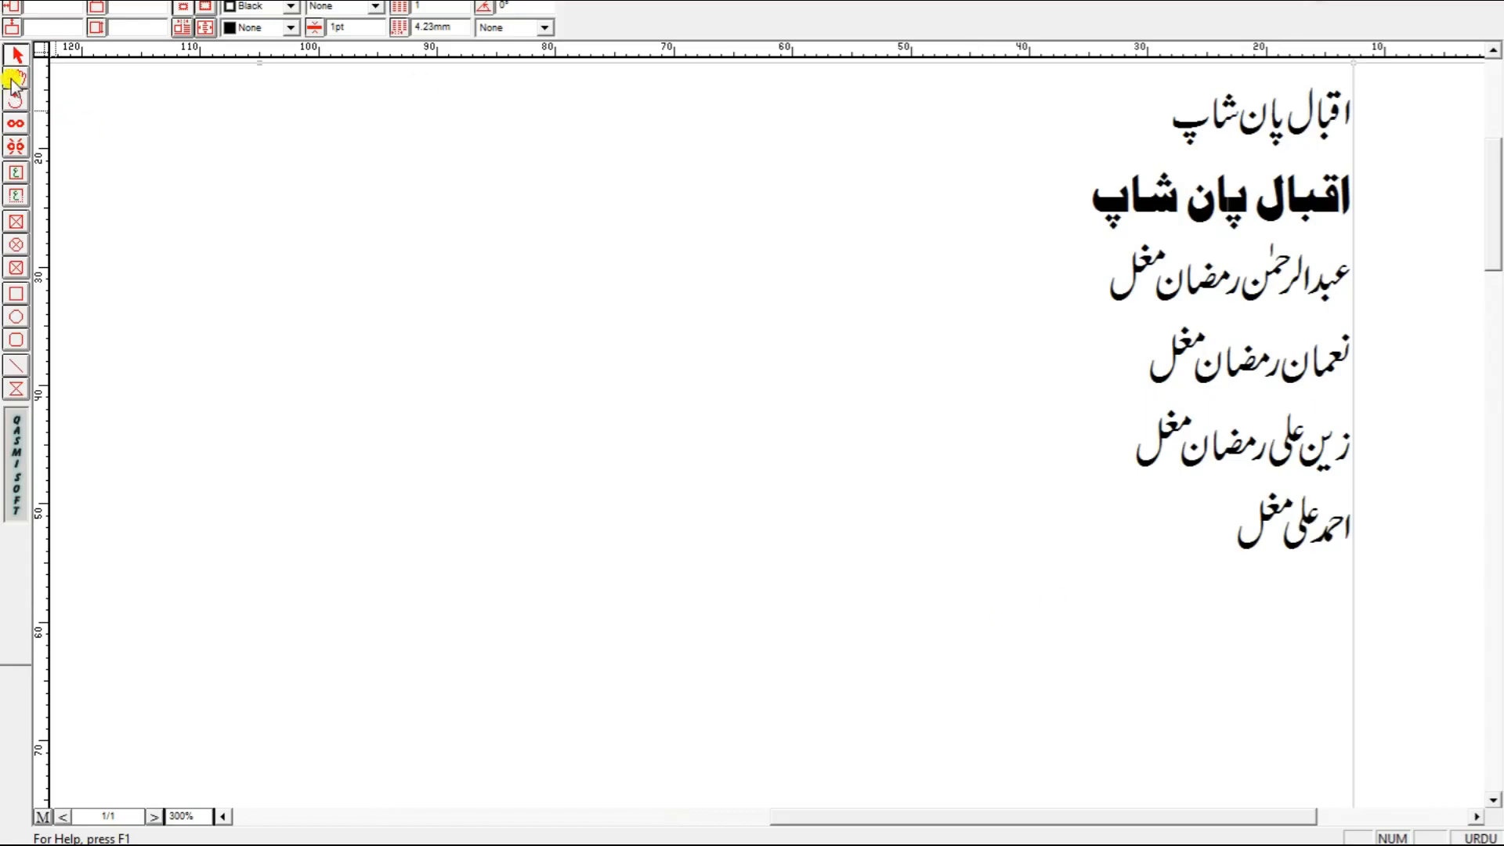
# Switch to InPage and replace all the existing text with یا علی مدد.
pyautogui.moveTo(1351, 94); pyautogui.dragTo(1021, 538)
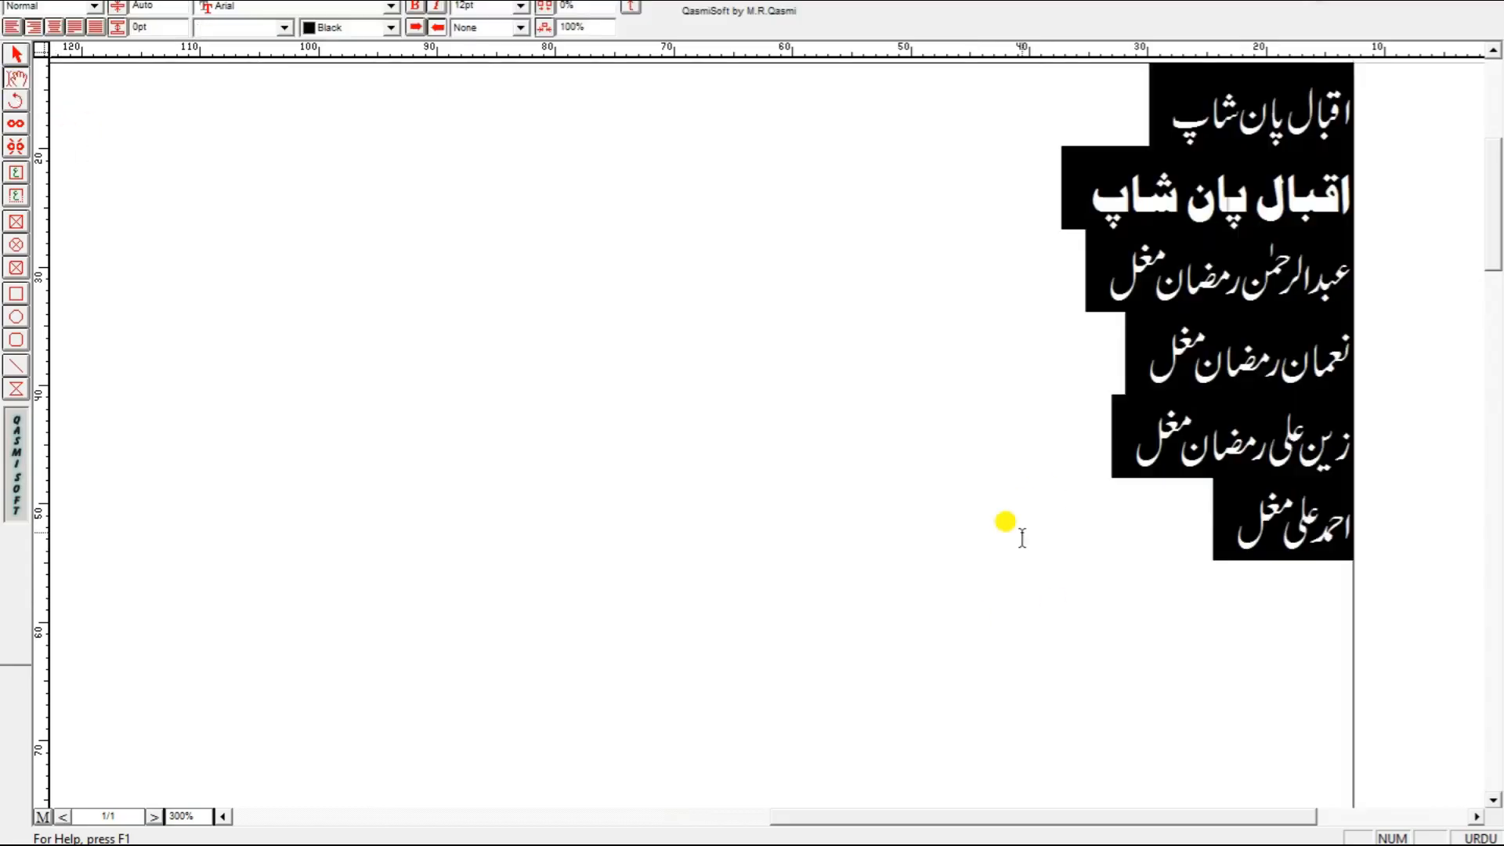
pyautogui.press('Delete')
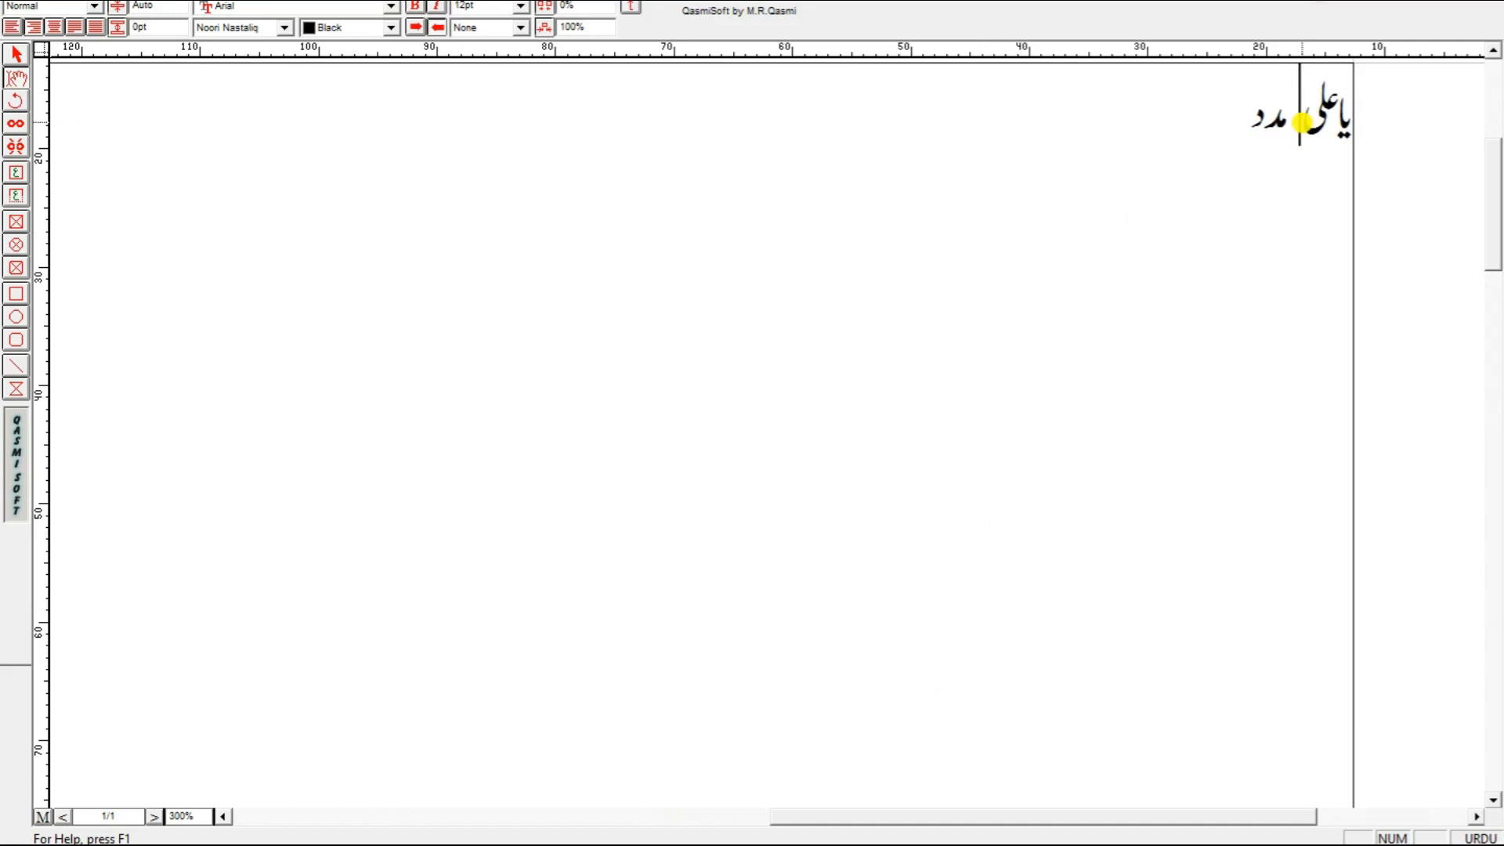
pyautogui.click(408, 181)
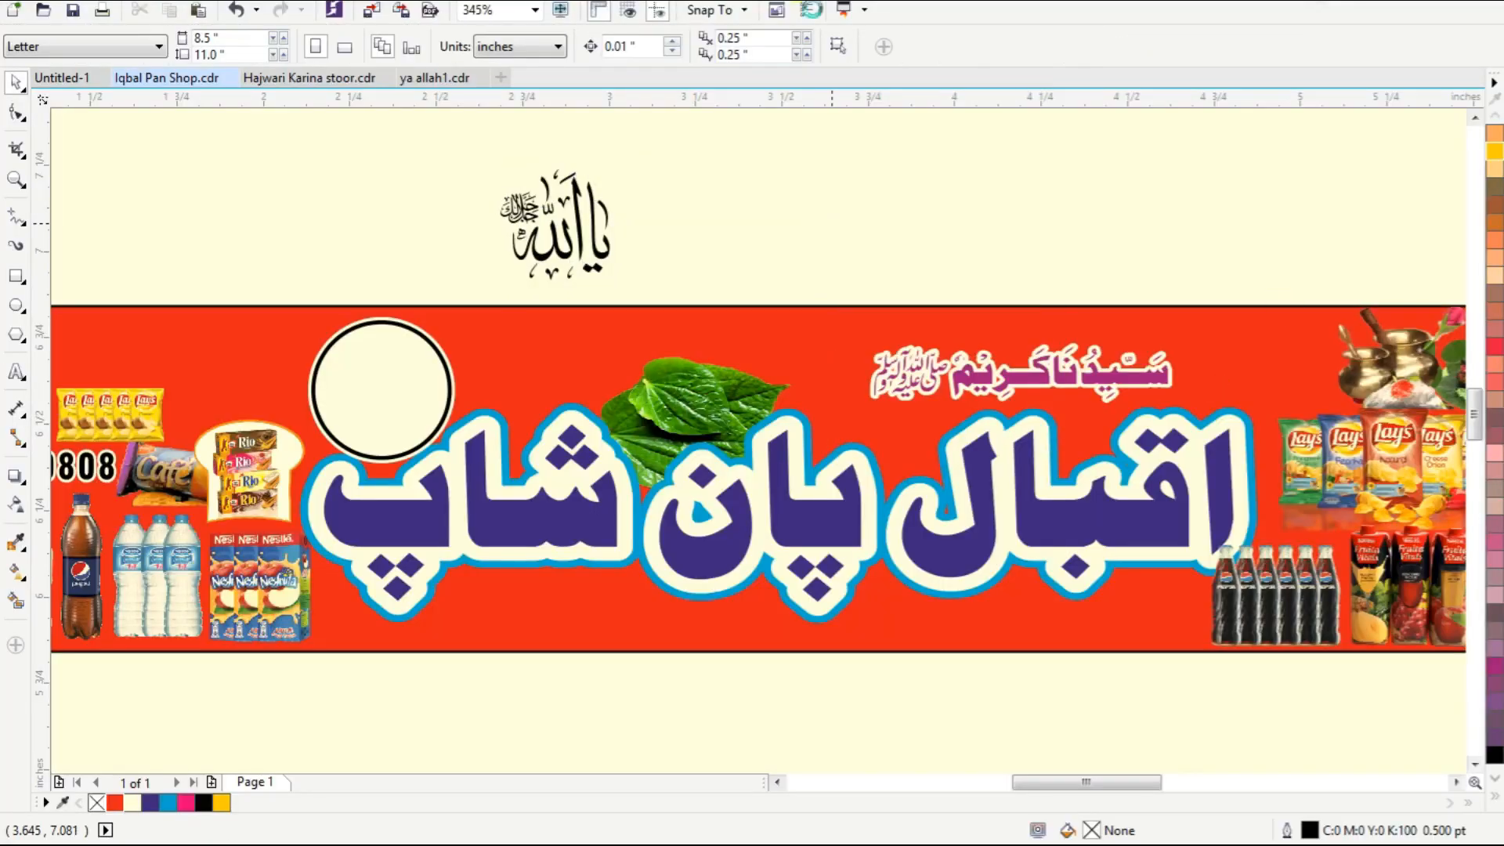
# Paste the یا علی مدد lettering into the CorelDRAW strip, scale it to 5%, and centre it in the empty circle.
pyautogui.hotkey('ctrl', 'v')
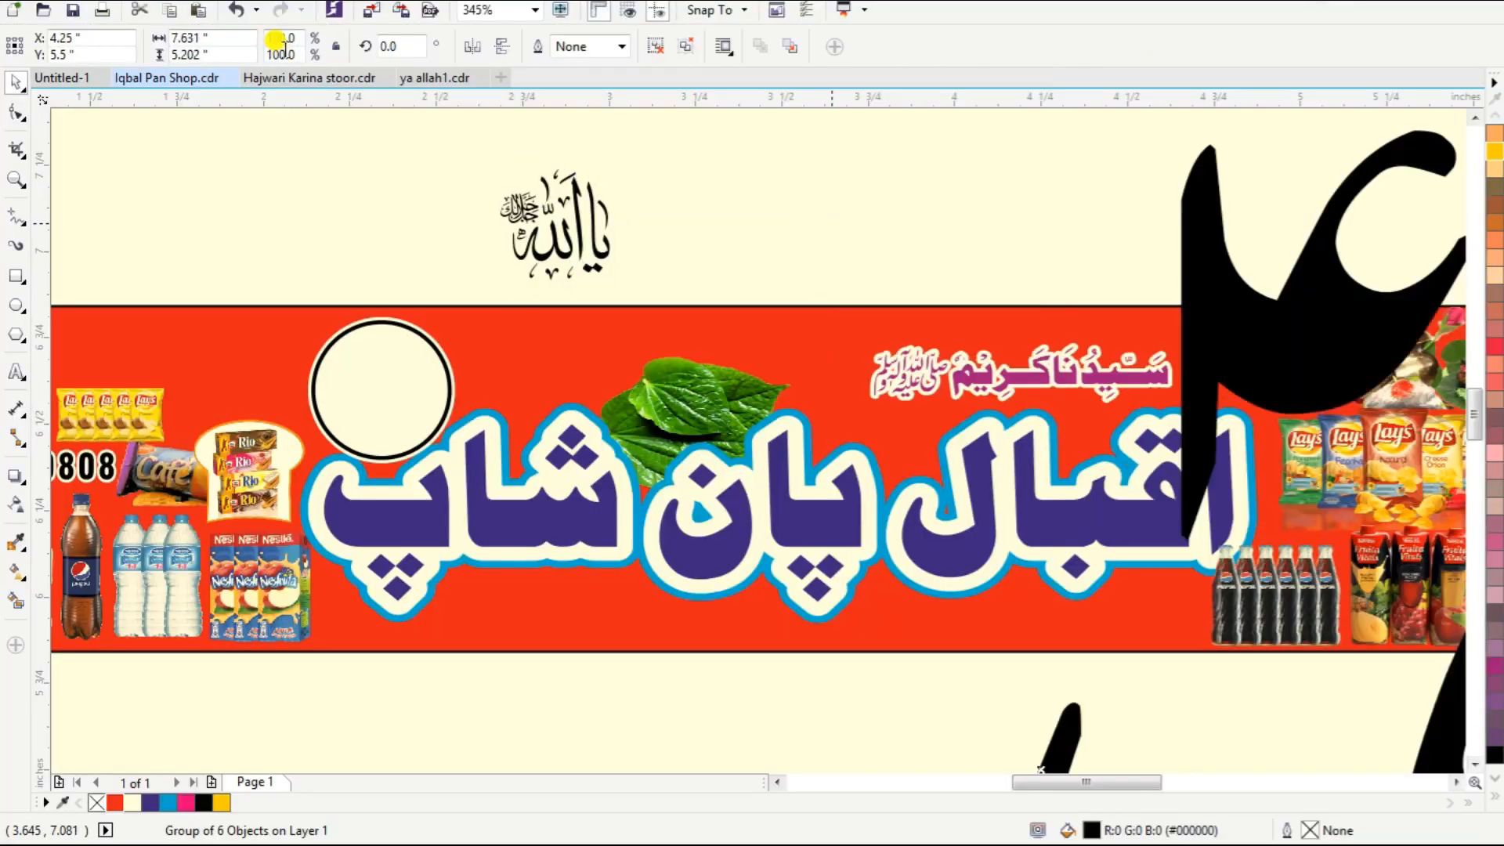
pyautogui.press('Return')
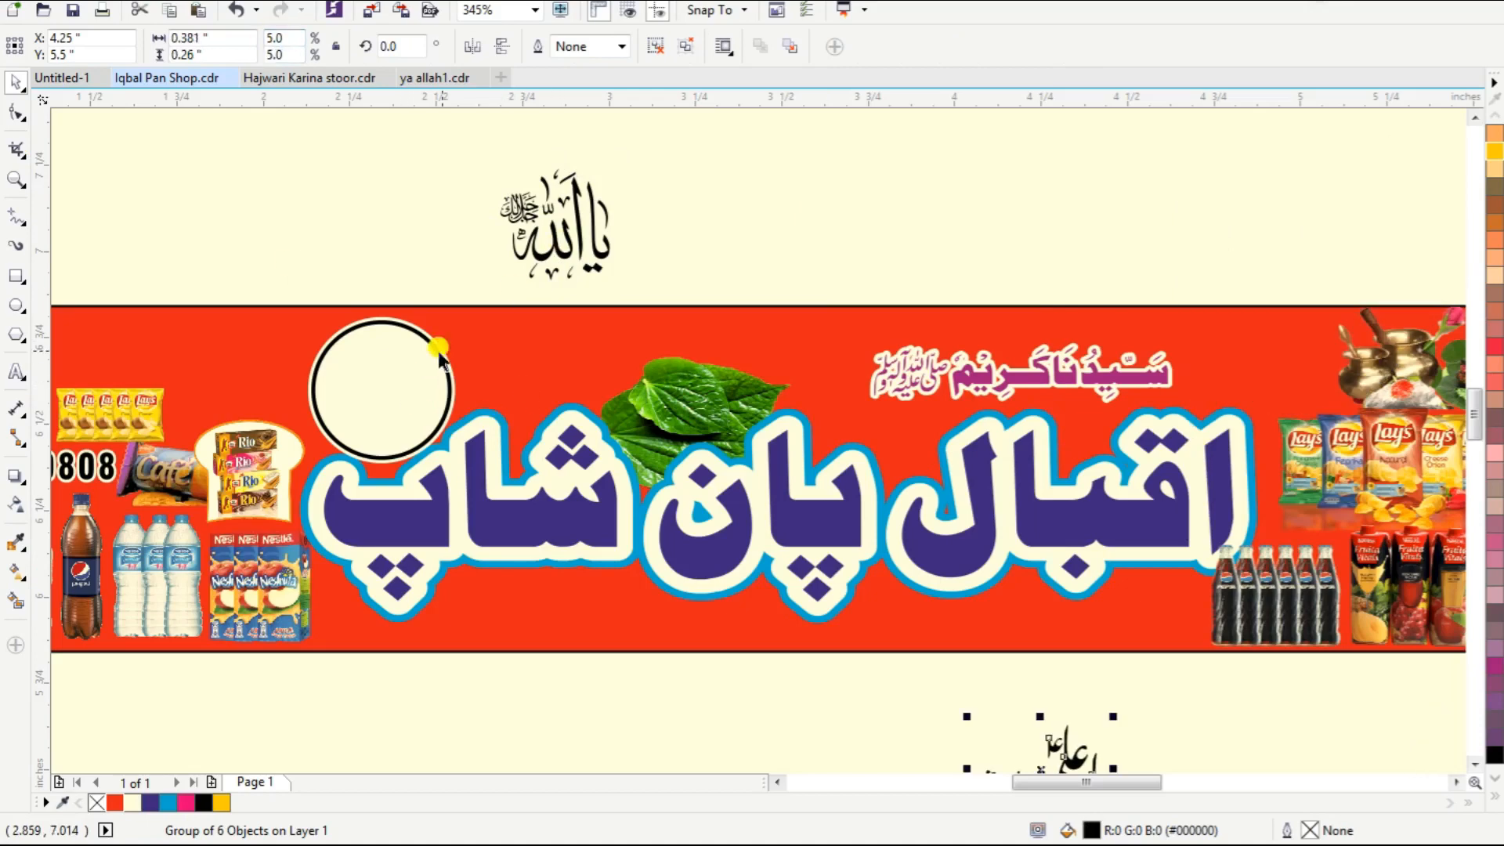
pyautogui.keyDown('shift'); pyautogui.click(439, 351); pyautogui.keyUp('shift')
pyautogui.press('c')
pyautogui.press('e')
pyautogui.press('Escape')
pyautogui.scroll(5, 298, 376)
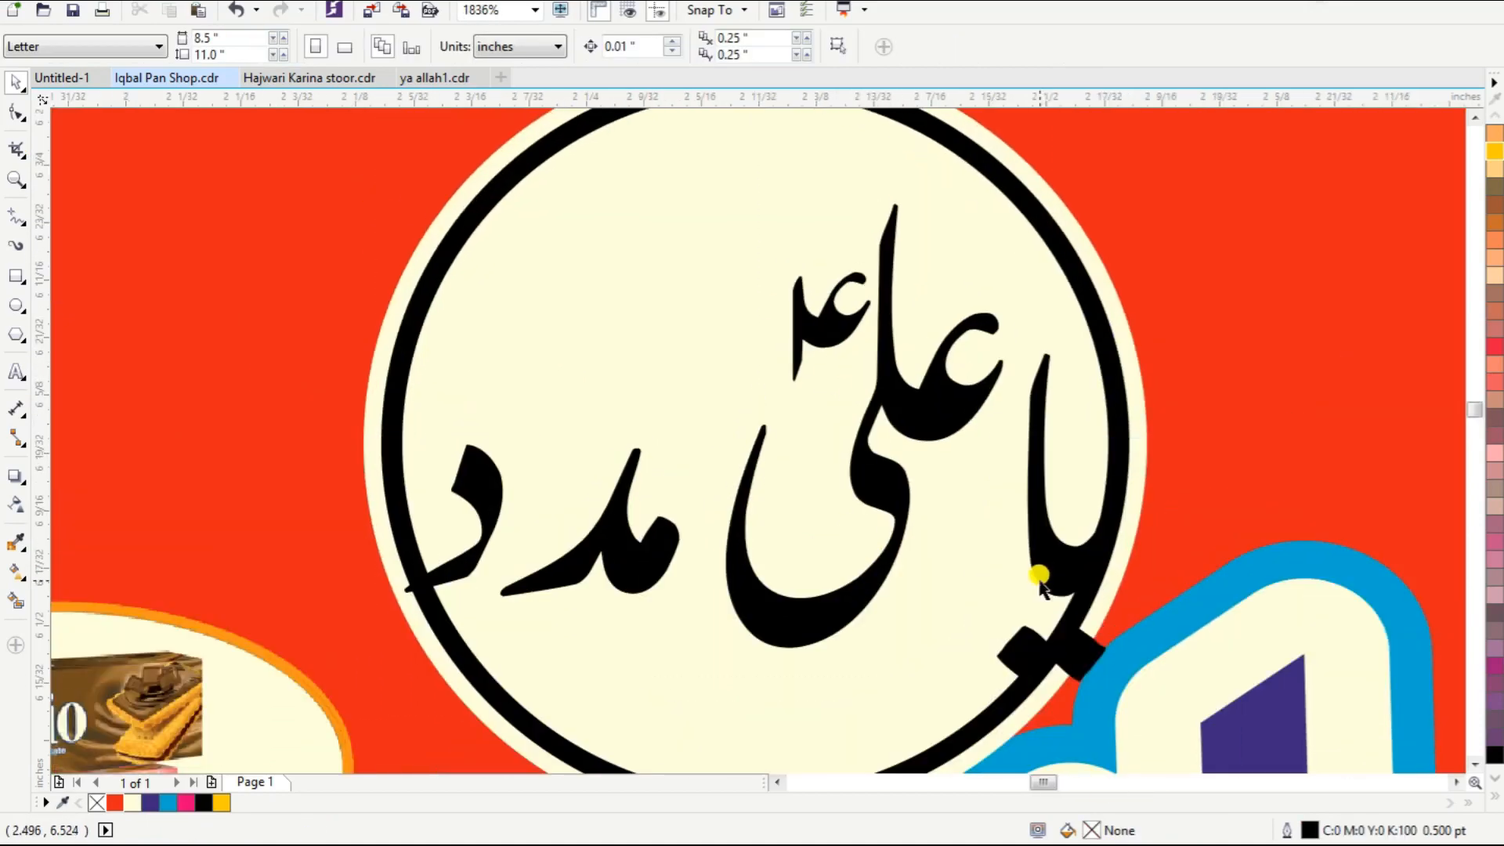
# Ungroup the lettering, group the word یا with its dots, and move it outside the circle to the right.
pyautogui.click(1040, 579)
pyautogui.hotkey('ctrl', 'u')
pyautogui.press('Escape')
pyautogui.click(1041, 572)
pyautogui.keyDown('shift'); pyautogui.click(1041, 646); pyautogui.keyUp('shift')
pyautogui.hotkey('ctrl', 'g')
pyautogui.moveTo(1041, 647); pyautogui.dragTo(1241, 484)
# Shift the small mark above علی to the left, tighten the letters of مدد, and move that word outside the circle.
pyautogui.click(932, 406)
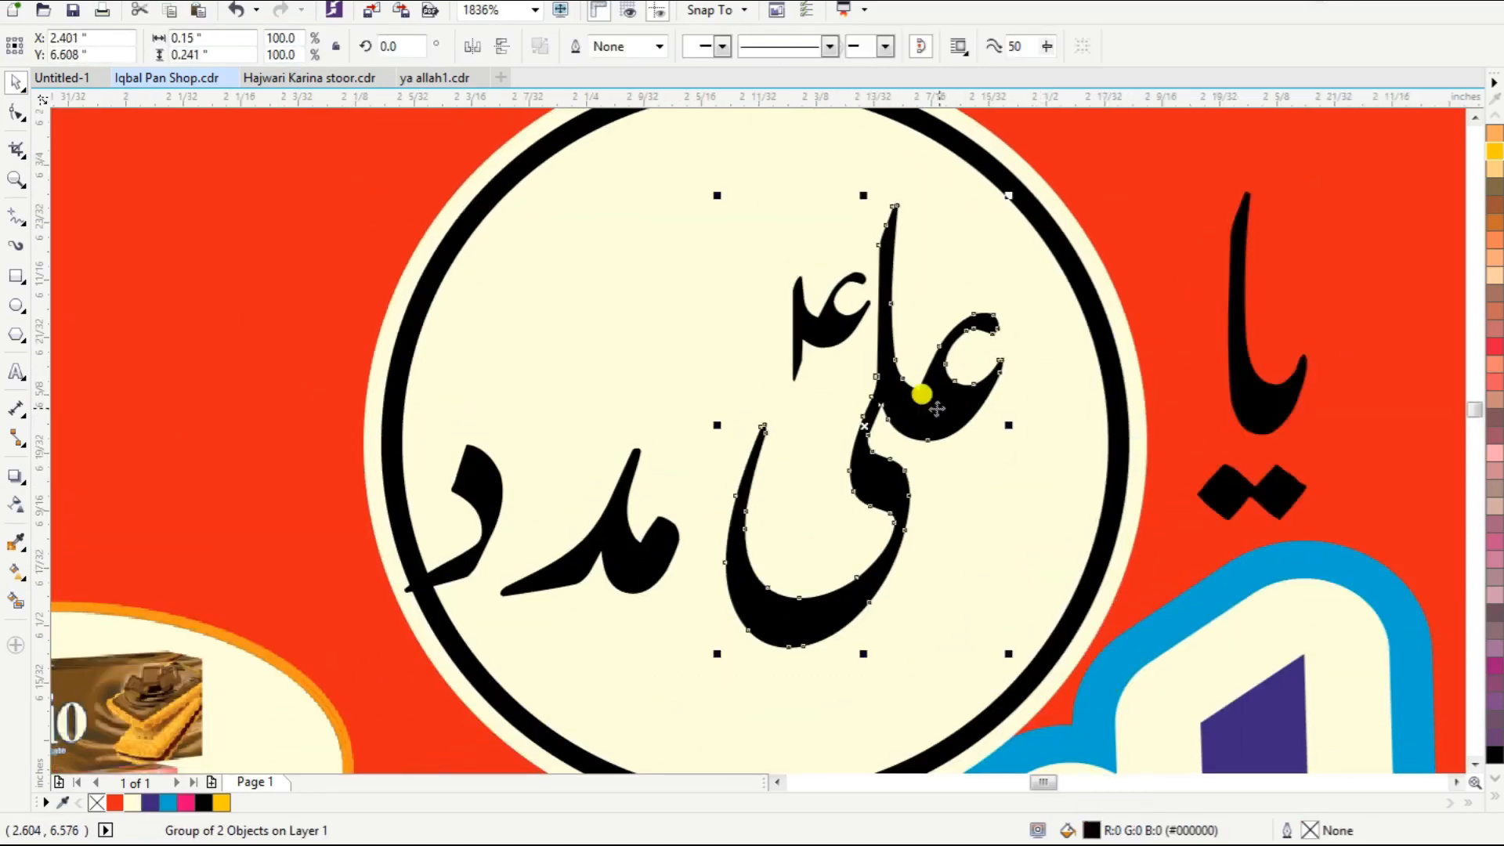
pyautogui.moveTo(820, 312); pyautogui.dragTo(765, 335)
pyautogui.click(907, 396)
pyautogui.click(497, 480)
pyautogui.moveTo(496, 480); pyautogui.dragTo(569, 452)
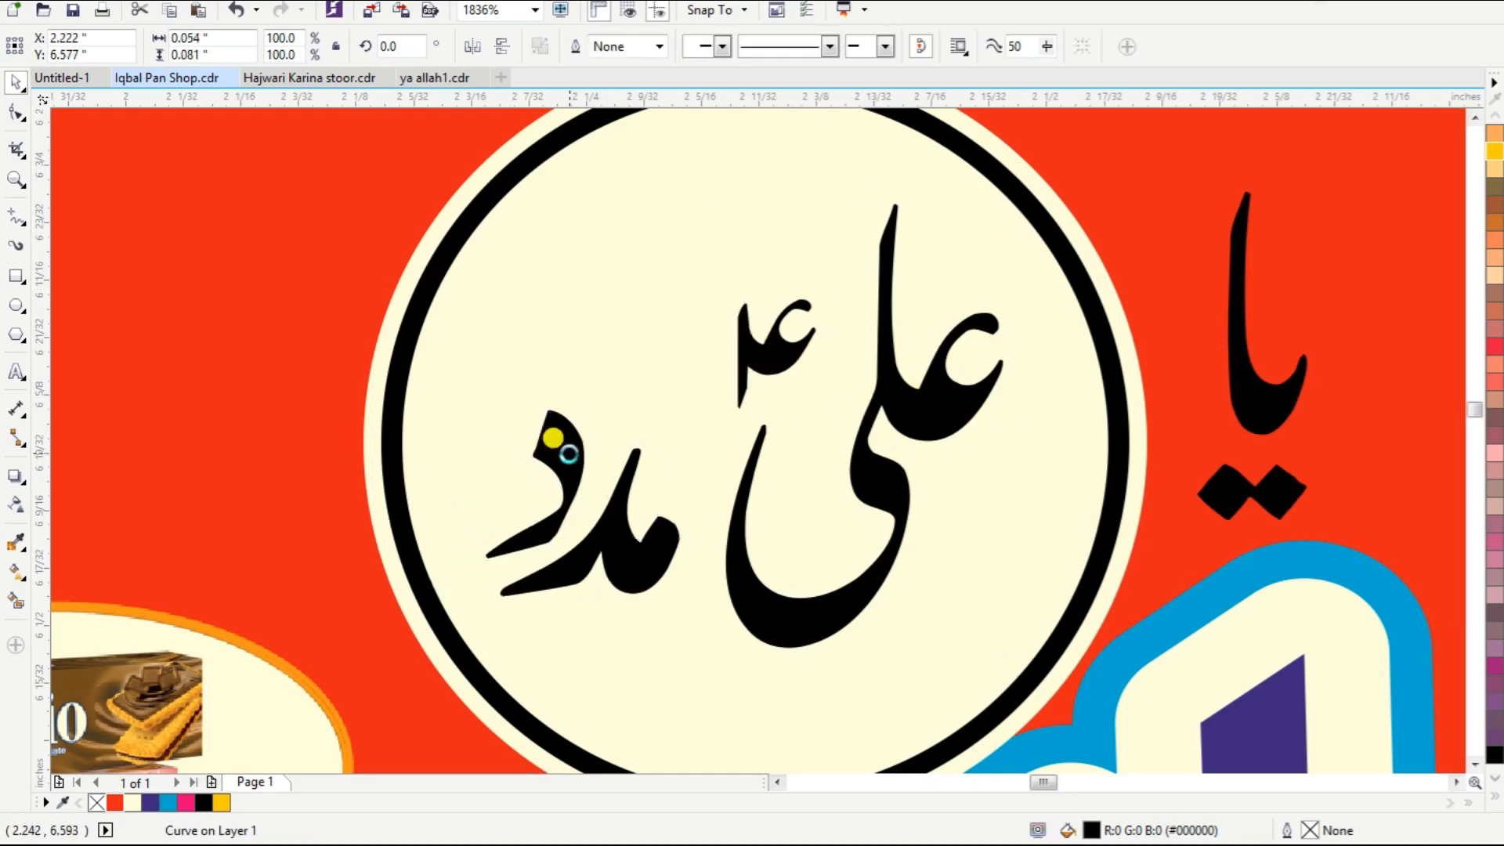
pyautogui.moveTo(615, 530); pyautogui.dragTo(258, 447)
# Move علی with its small mark toward the circle's centre, group them, and enlarge the group.
pyautogui.moveTo(807, 511); pyautogui.dragTo(694, 517)
pyautogui.hotkey('ctrl', 'g')
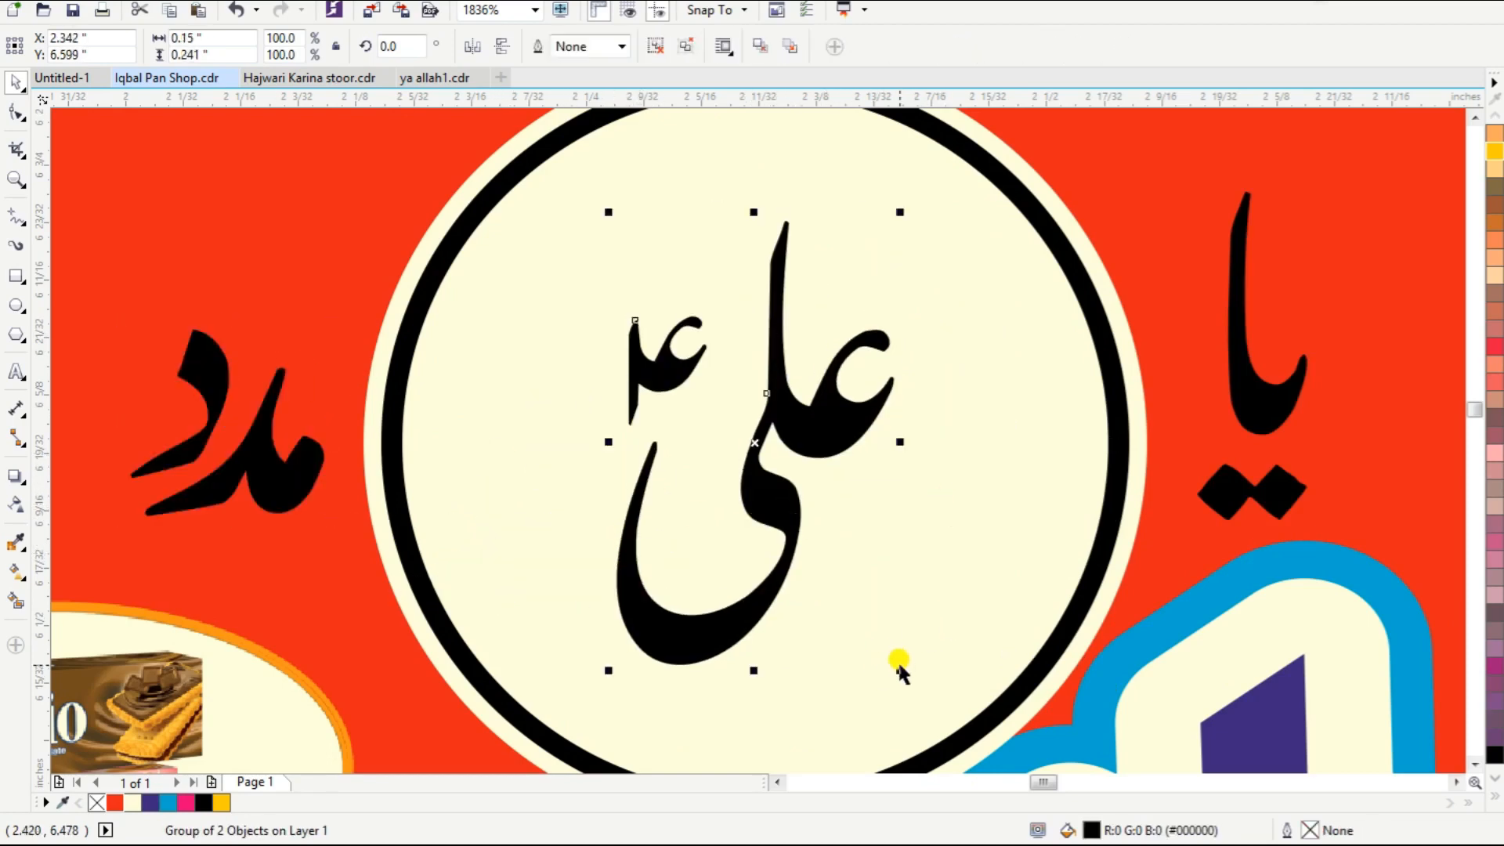
pyautogui.moveTo(898, 666); pyautogui.dragTo(990, 742)
# Bring یا and مدد back into the circle around علی, with مدد reduced to about 0.083 by 0.08 inches.
pyautogui.moveTo(1261, 393); pyautogui.dragTo(978, 547)
pyautogui.moveTo(291, 484); pyautogui.dragTo(604, 551)
pyautogui.moveTo(534, 506); pyautogui.dragTo(661, 543)
pyautogui.scroll(-2, 662, 543)
pyautogui.press('F2')
pyautogui.moveTo(494, 347); pyautogui.dragTo(857, 699)
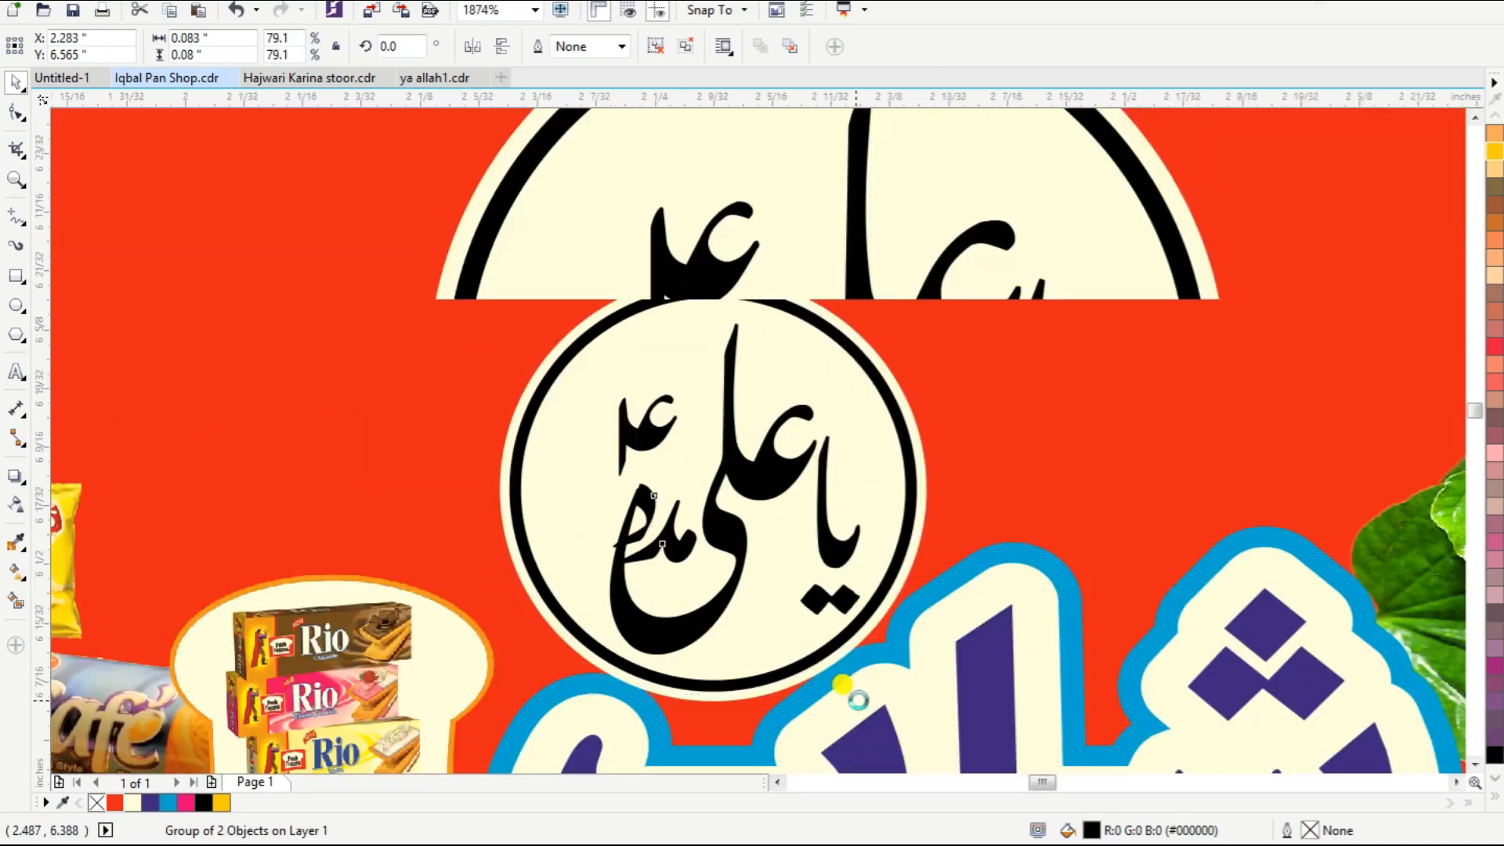
# Move مدد to the left of علی, copy outline pen, outline colour and fill properties onto the lettering, and group it.
pyautogui.moveTo(746, 475); pyautogui.dragTo(604, 449)
pyautogui.scroll(-6, 603, 450)
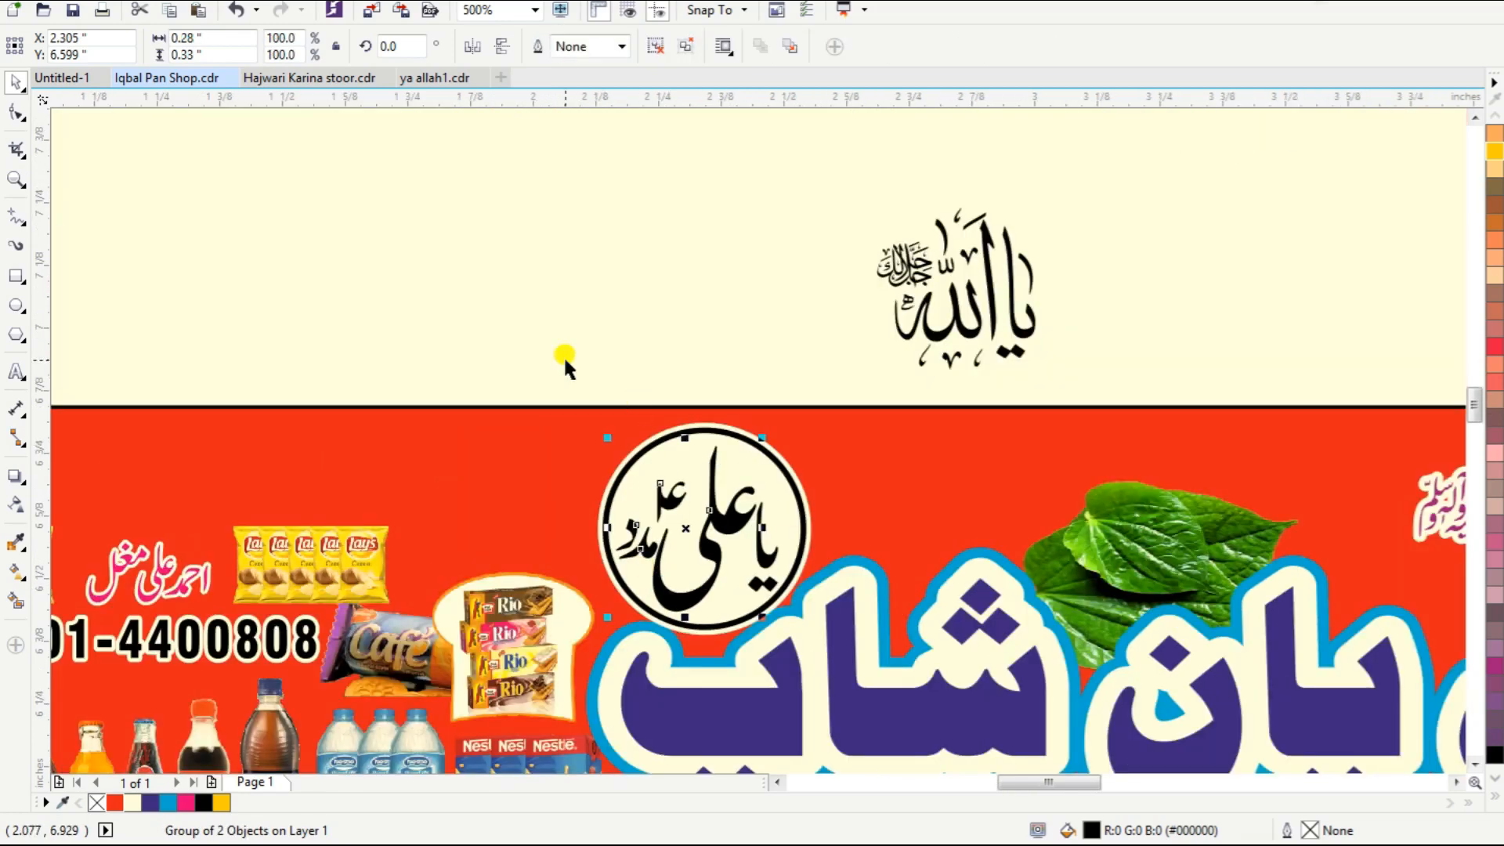
pyautogui.keyDown('shift'); pyautogui.click(774, 607); pyautogui.keyUp('shift')
pyautogui.hotkey('ctrl', 'shift', 'a')
pyautogui.click(588, 386)
pyautogui.click(587, 366)
pyautogui.click(587, 346)
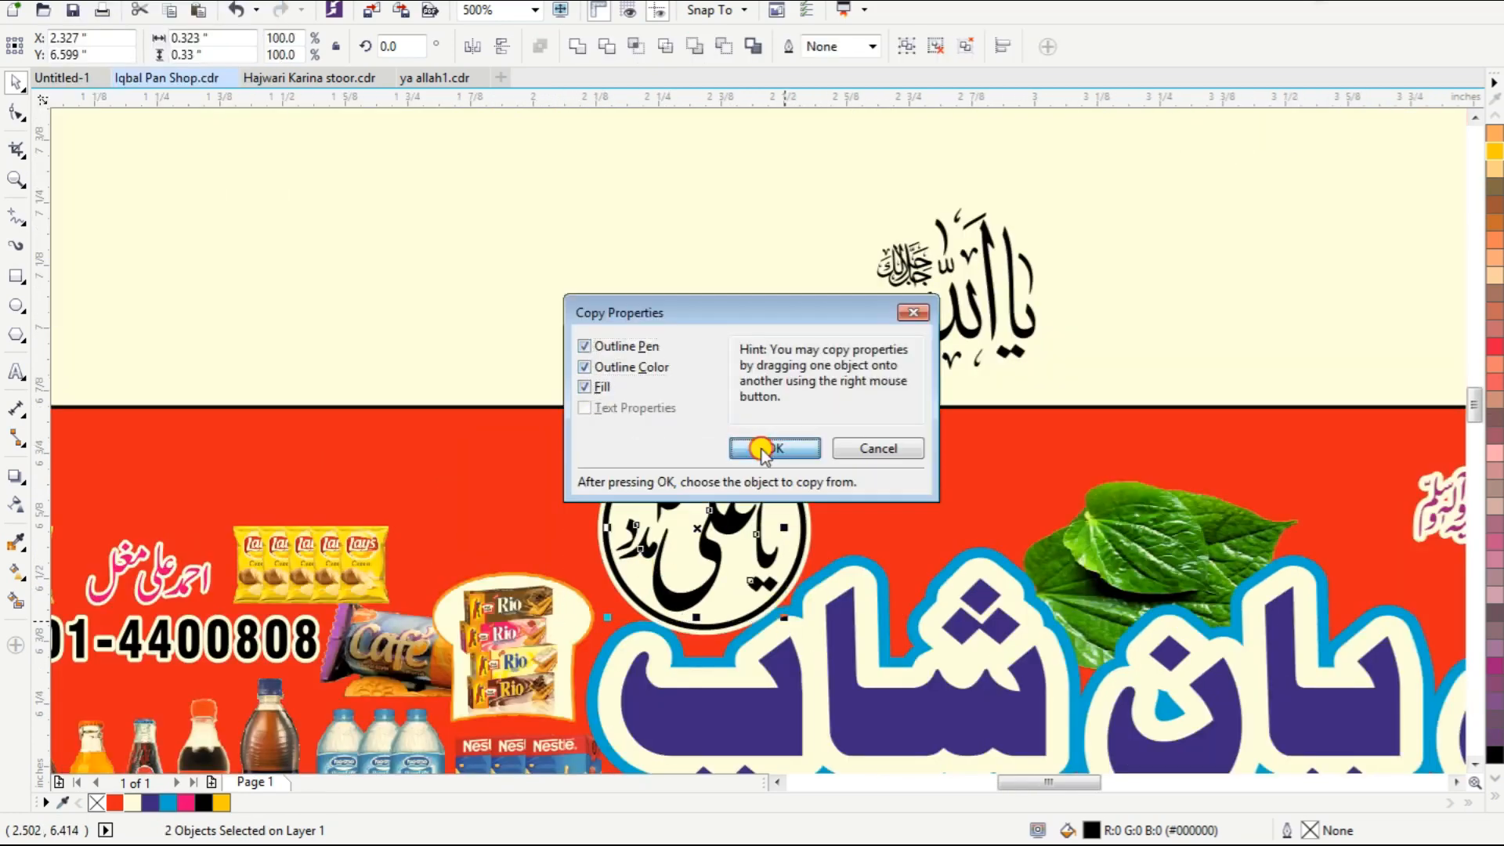
pyautogui.click(764, 447)
pyautogui.hotkey('ctrl', 'g')
# Delete the spare یا اللہ calligraphy lying above the strip.
pyautogui.moveTo(836, 271); pyautogui.dragTo(993, 327)
pyautogui.press('Delete')
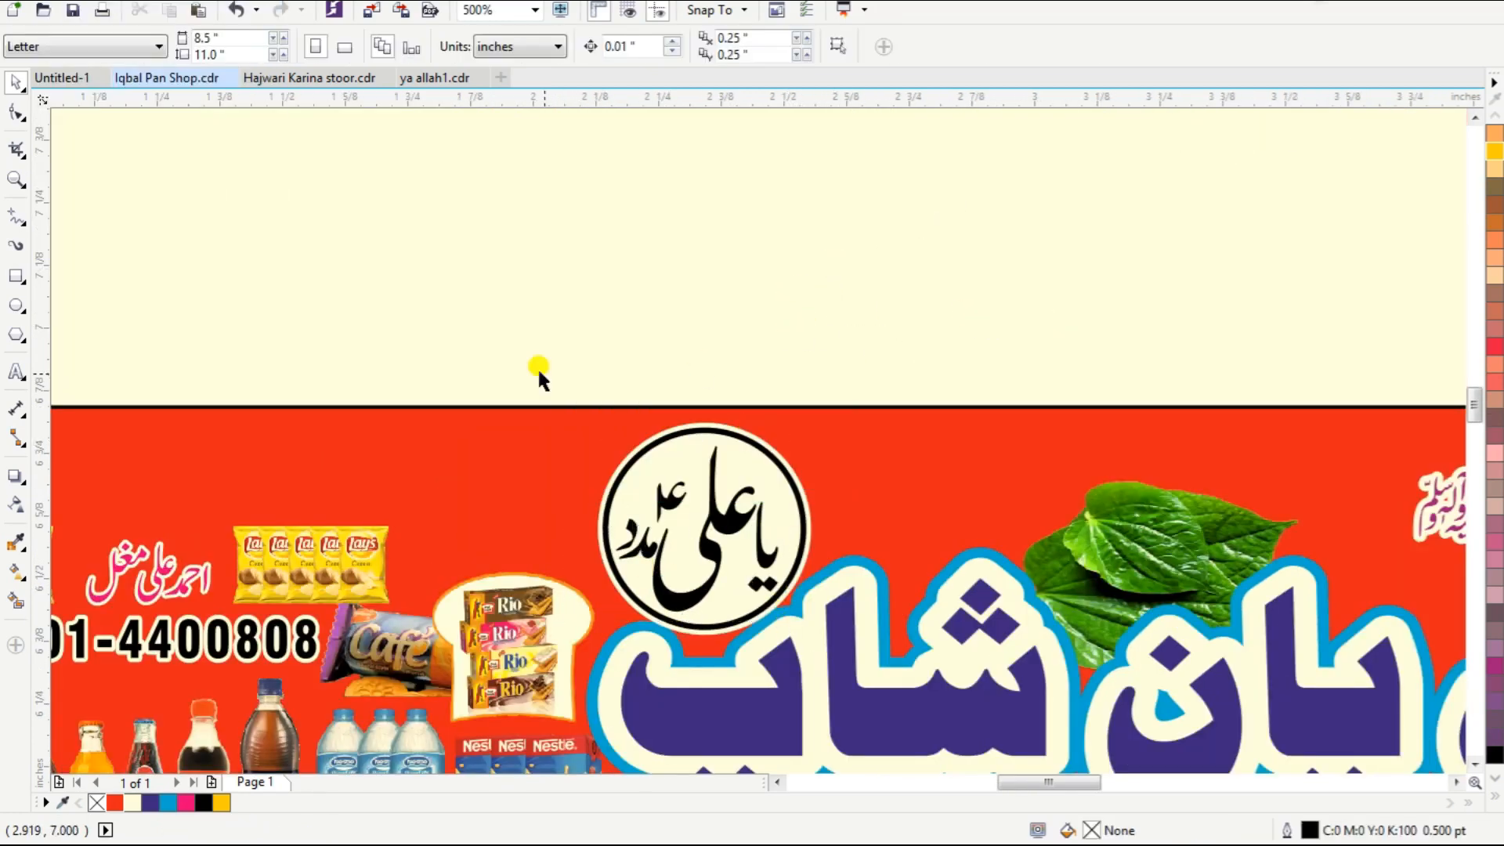
pyautogui.moveTo(538, 372); pyautogui.dragTo(906, 687)
pyautogui.click(749, 344)
pyautogui.press('F4')
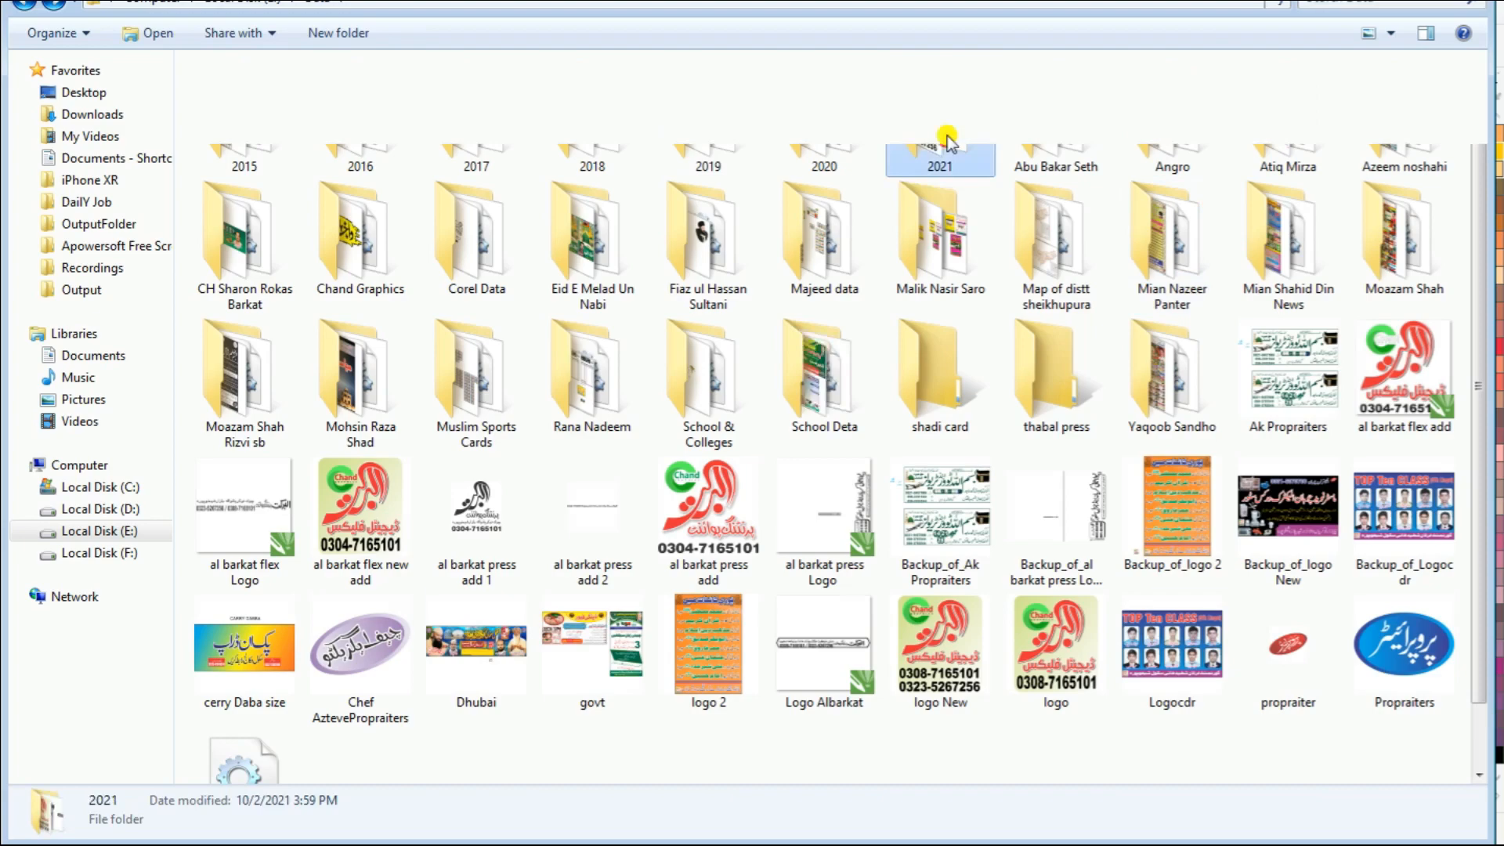
# Bring in Albarkat Logo New from the 2021 folder, reduce it to about 0.302 by 0.346 inches, and place it on the large sign.
pyautogui.doubleClick(947, 140)
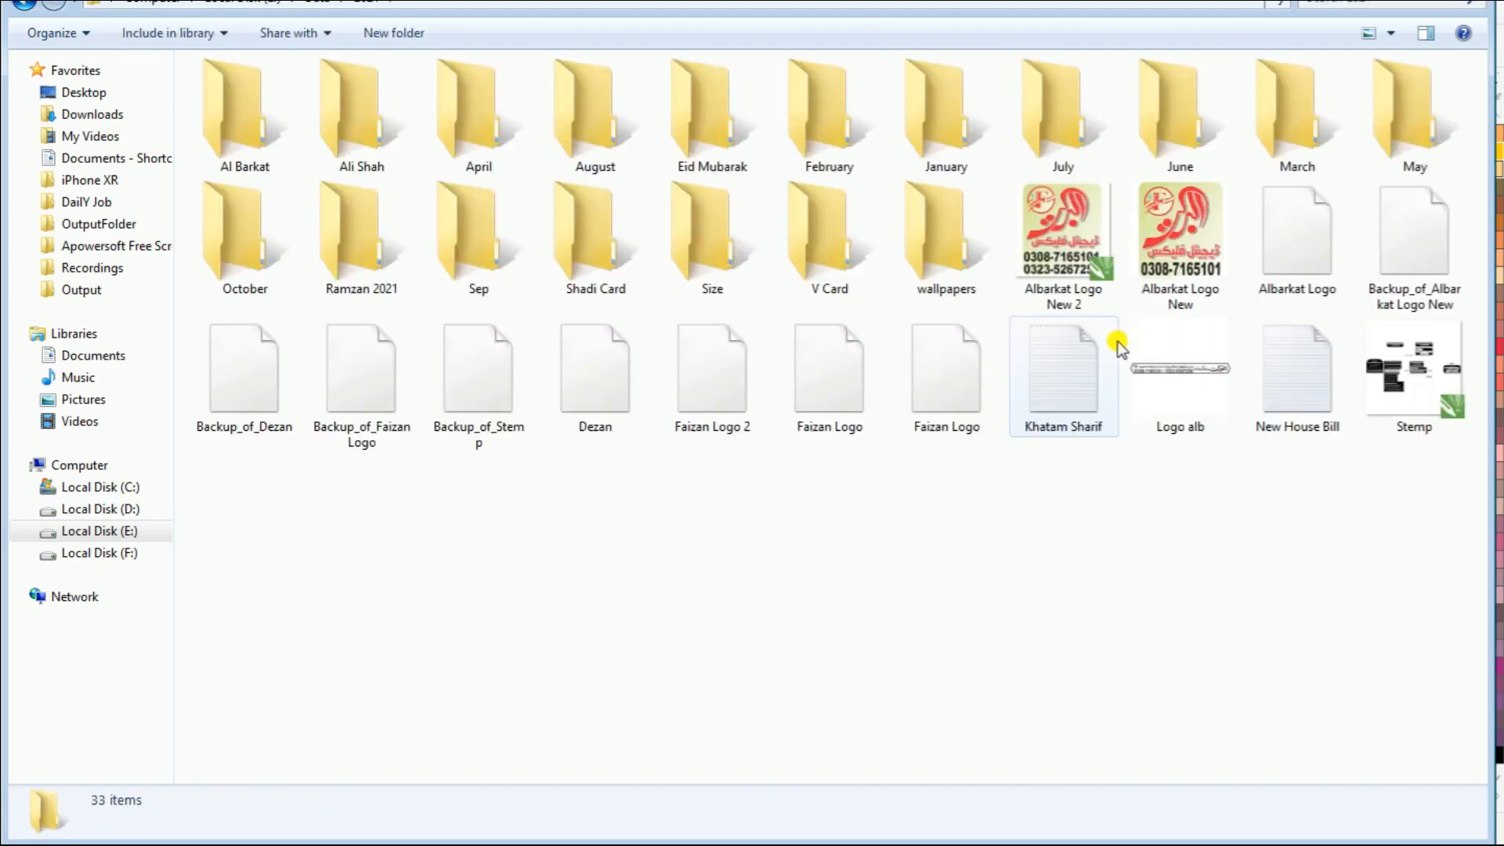
pyautogui.click(1180, 235)
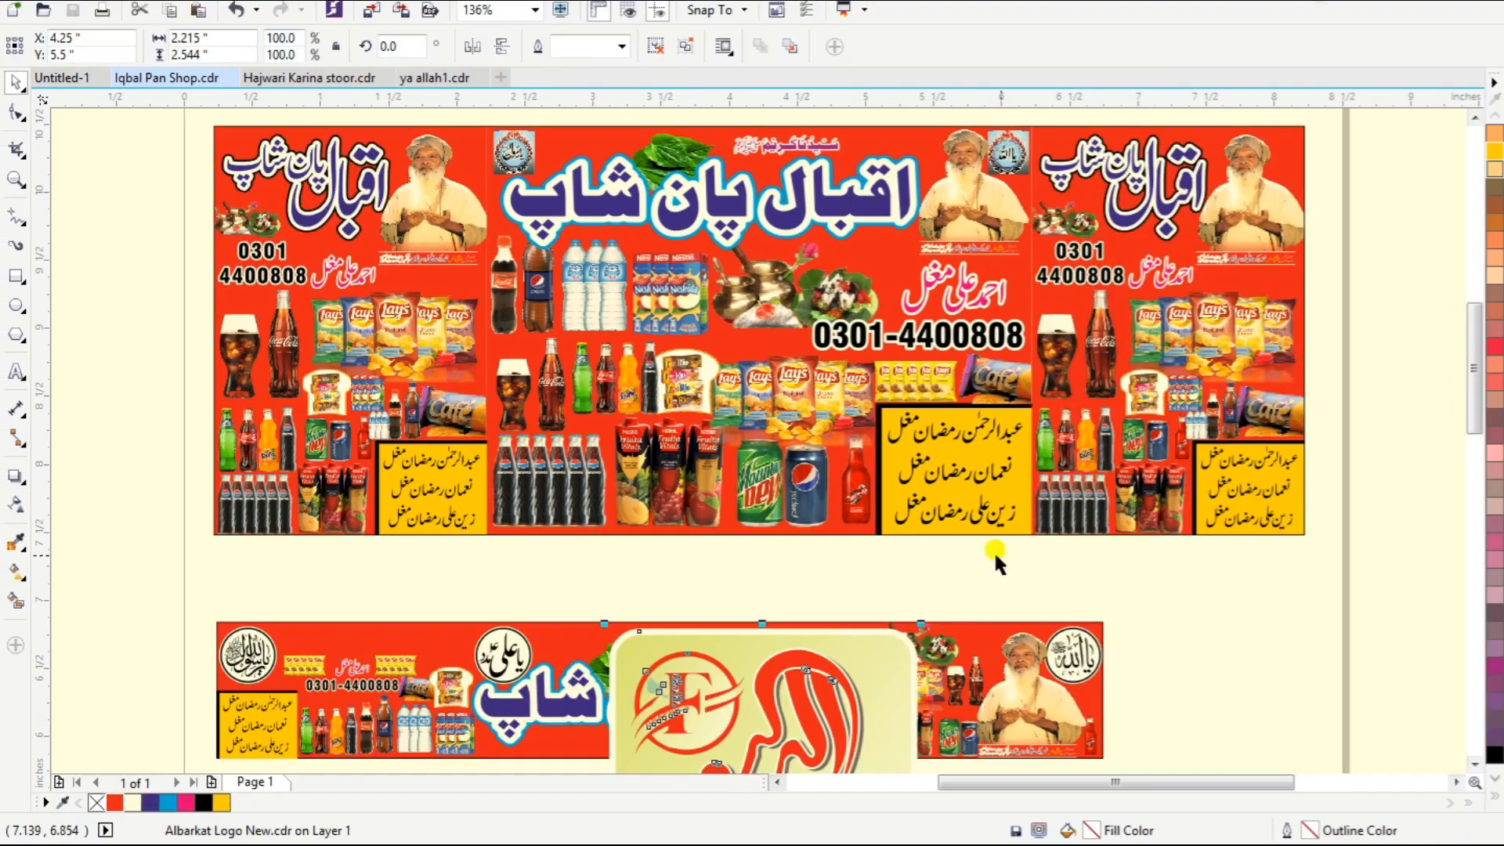
pyautogui.moveTo(861, 705); pyautogui.dragTo(1341, 517)
pyautogui.moveTo(1400, 435); pyautogui.dragTo(1262, 597)
pyautogui.moveTo(1233, 635); pyautogui.dragTo(713, 336)
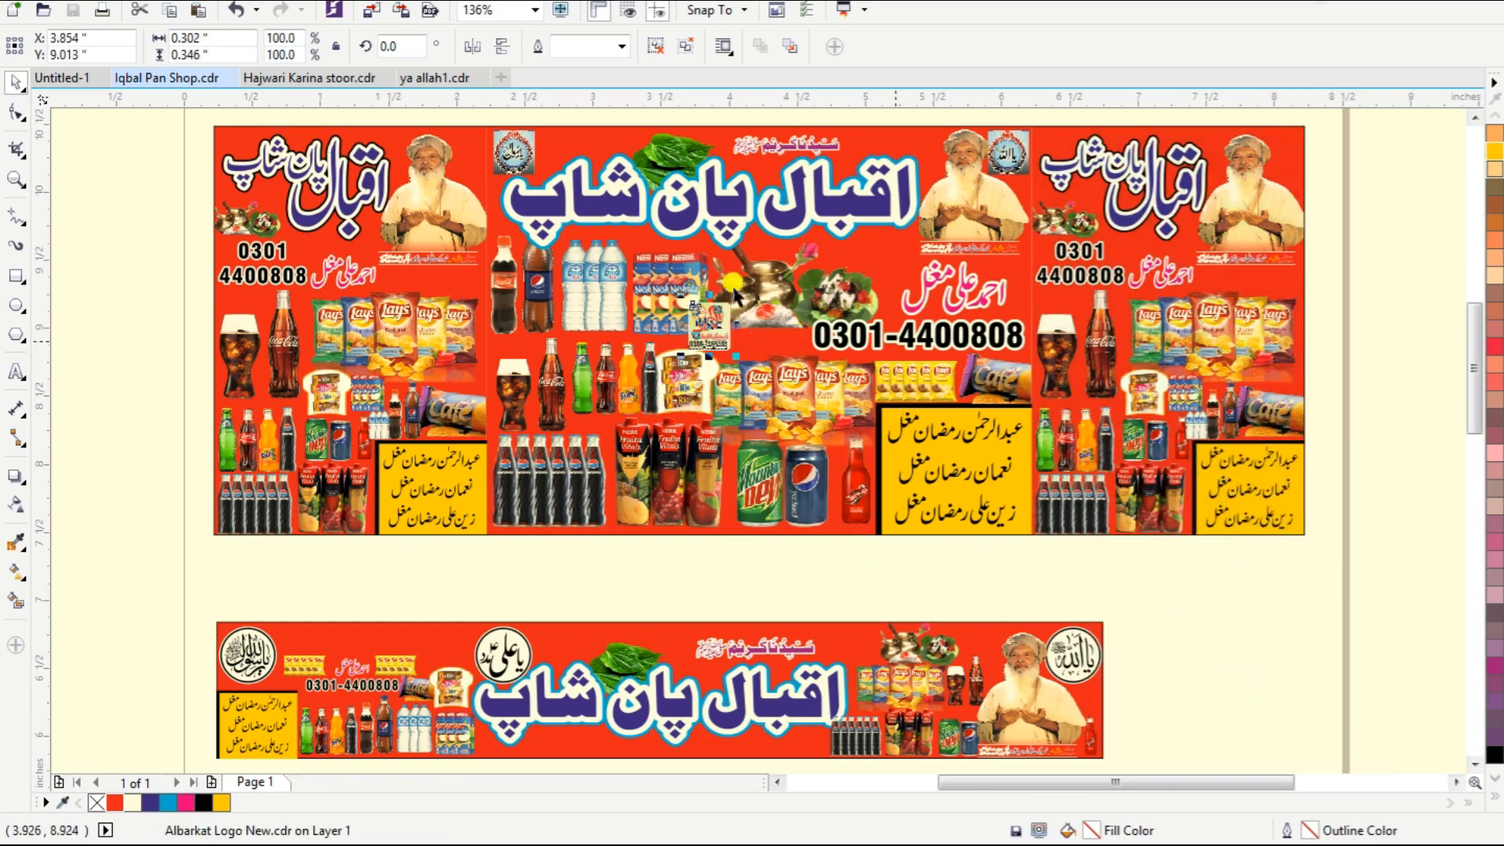
# Resize the logo to about 0.431 by 0.394 inches in the gap between the brass pots and the Lay's packets.
pyautogui.scroll(3, 771, 313)
pyautogui.moveTo(584, 397); pyautogui.dragTo(642, 466)
pyautogui.moveTo(691, 366); pyautogui.dragTo(719, 418)
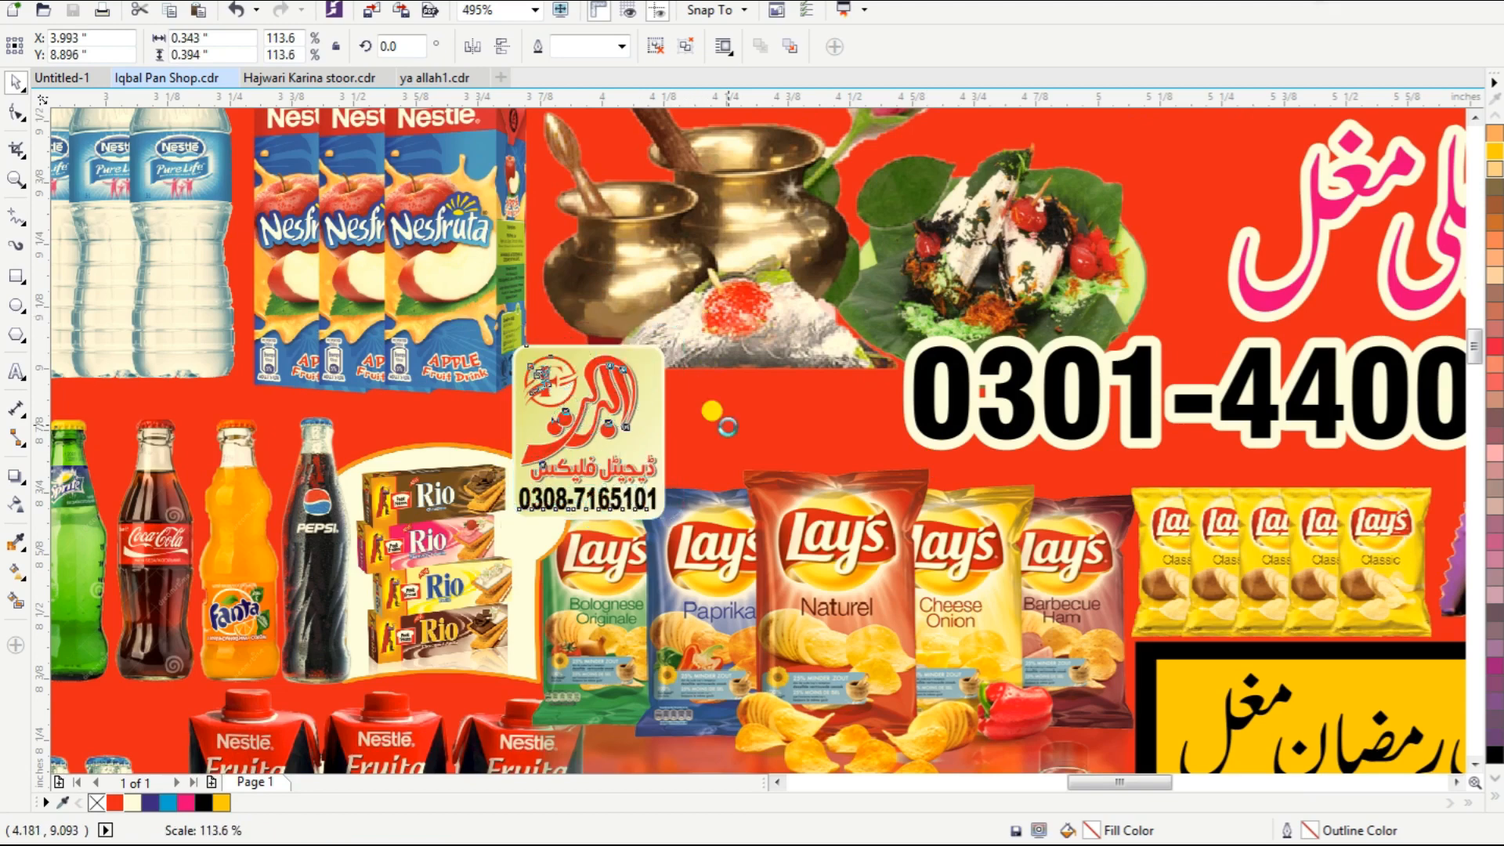
pyautogui.scroll(-3, 777, 311)
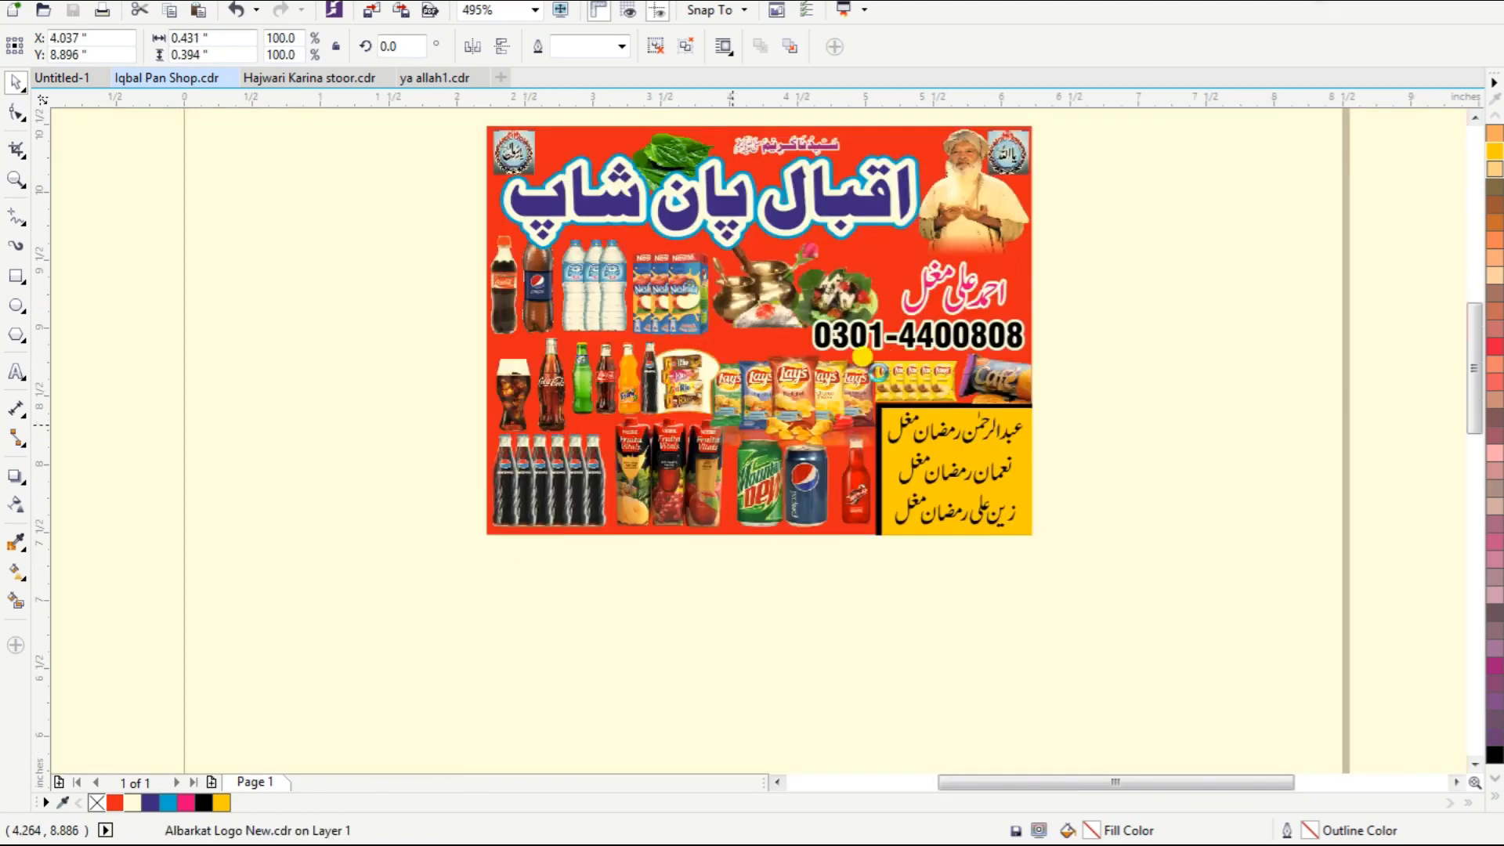
# Copy the logo onto the strip below the شاپ lettering and reduce the copy to about 0.236 by 0.216 inches.
pyautogui.moveTo(734, 340); pyautogui.dragTo(593, 722)
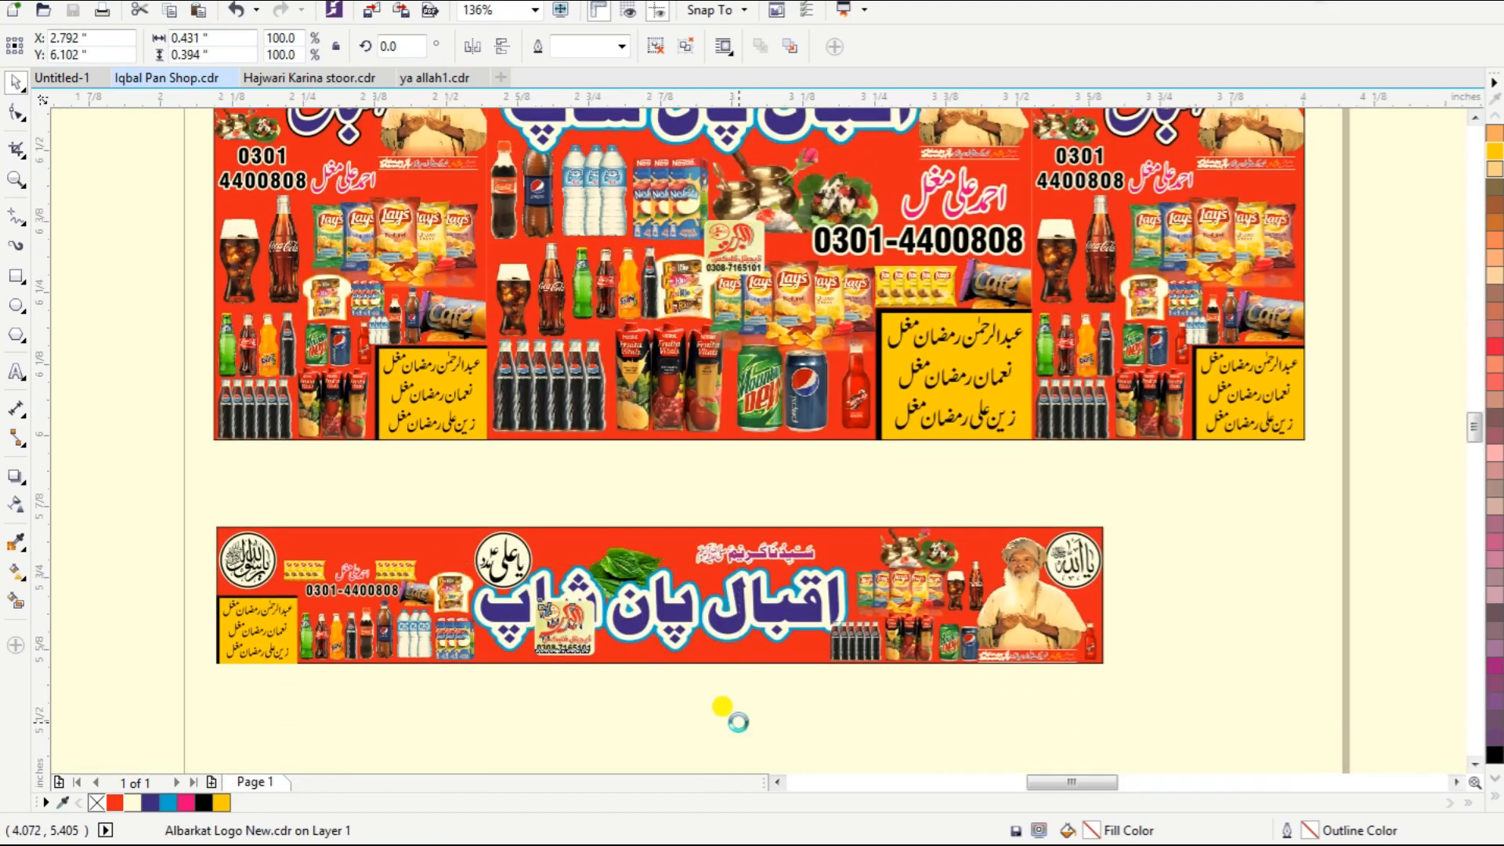
pyautogui.scroll(3, 593, 722)
pyautogui.click(672, 361)
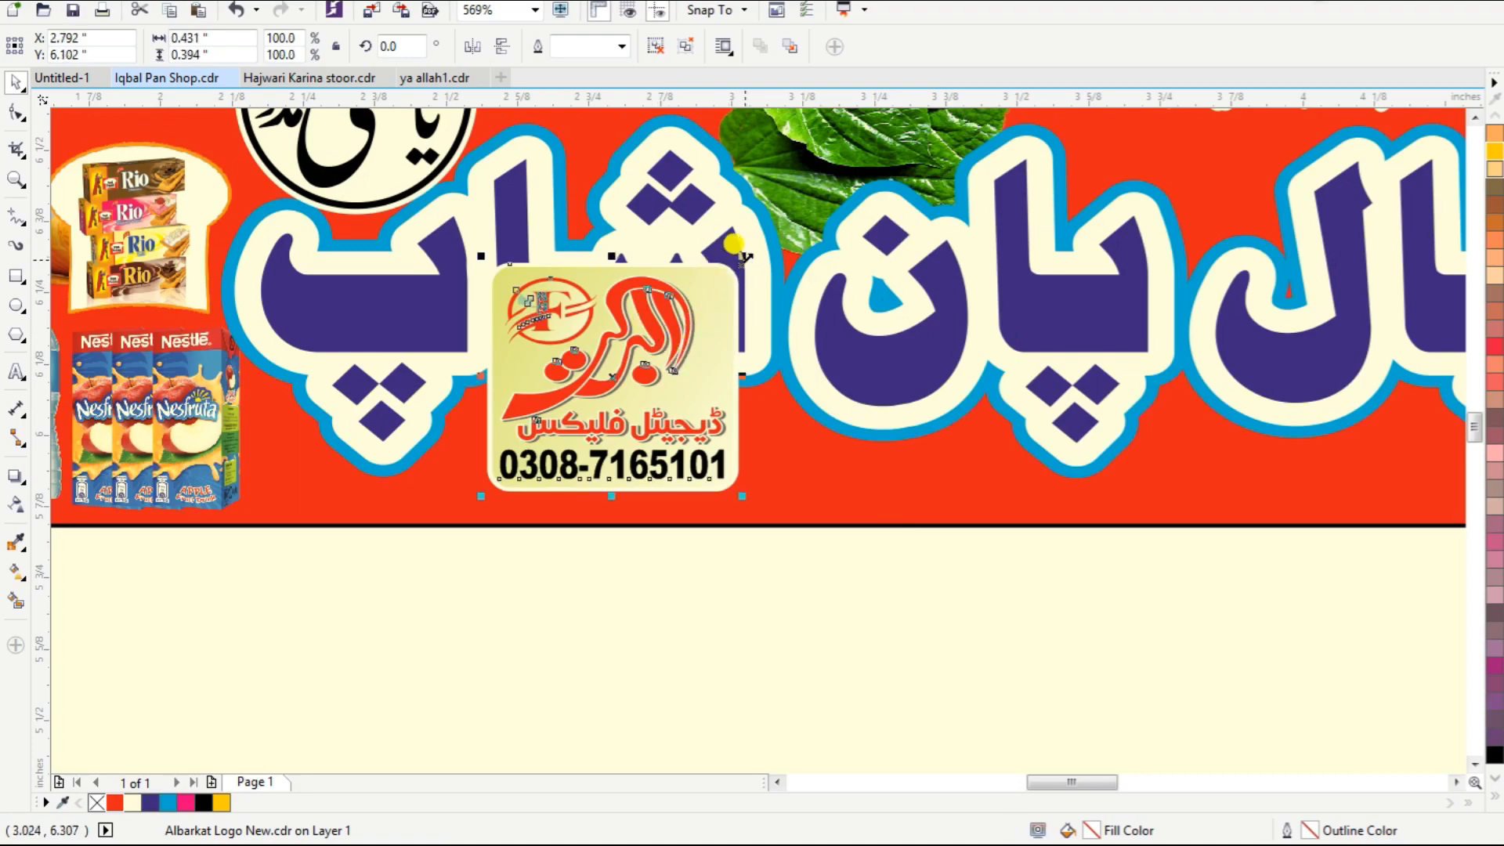
pyautogui.moveTo(744, 258); pyautogui.dragTo(621, 371)
pyautogui.press('F2')
pyautogui.moveTo(441, 297); pyautogui.dragTo(778, 533)
pyautogui.moveTo(590, 582); pyautogui.dragTo(573, 662)
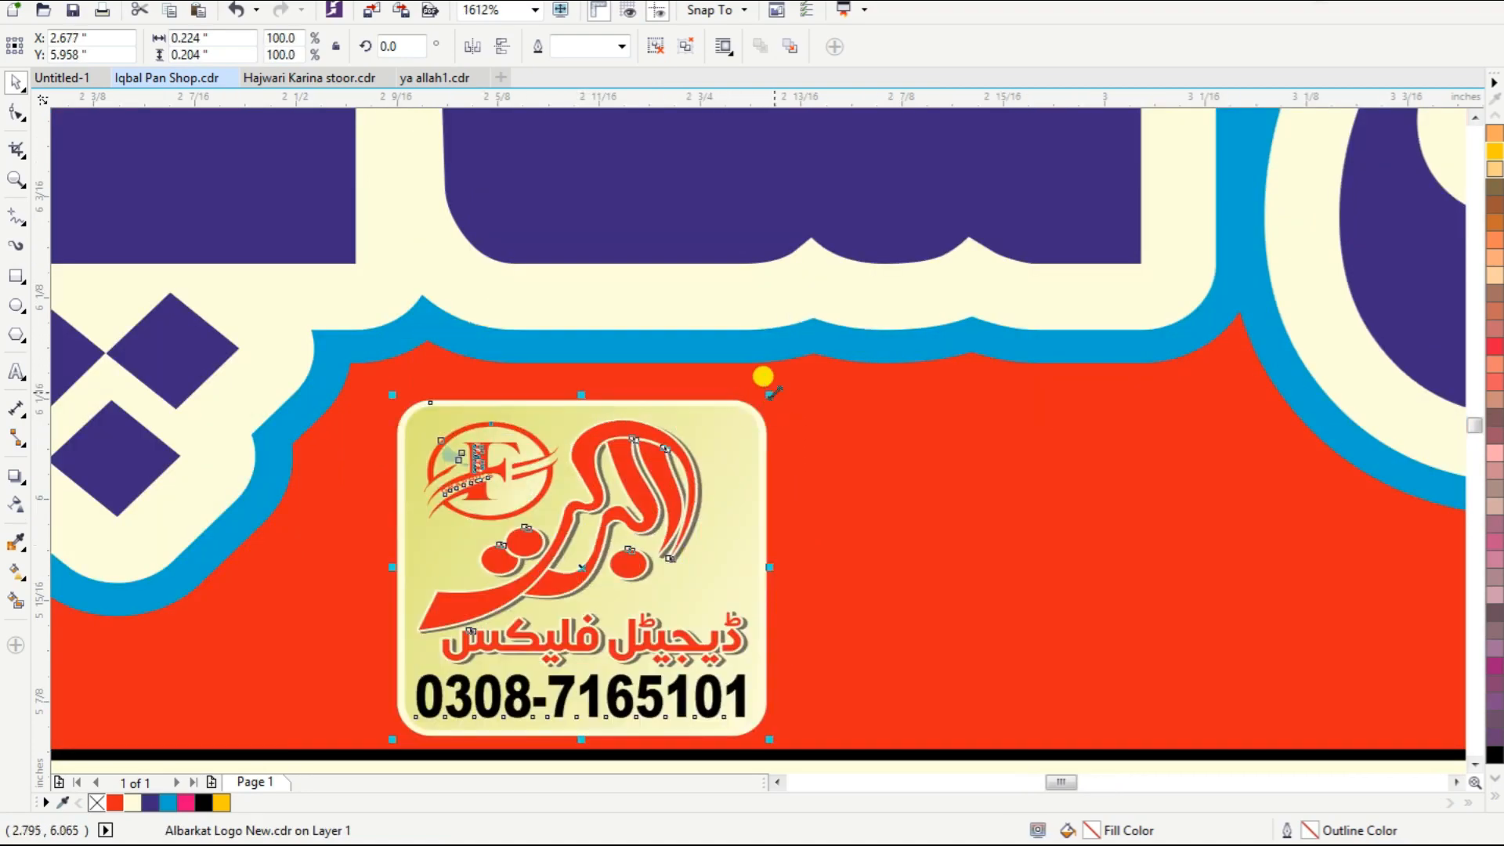
pyautogui.moveTo(771, 392); pyautogui.dragTo(791, 372)
pyautogui.press('F4')
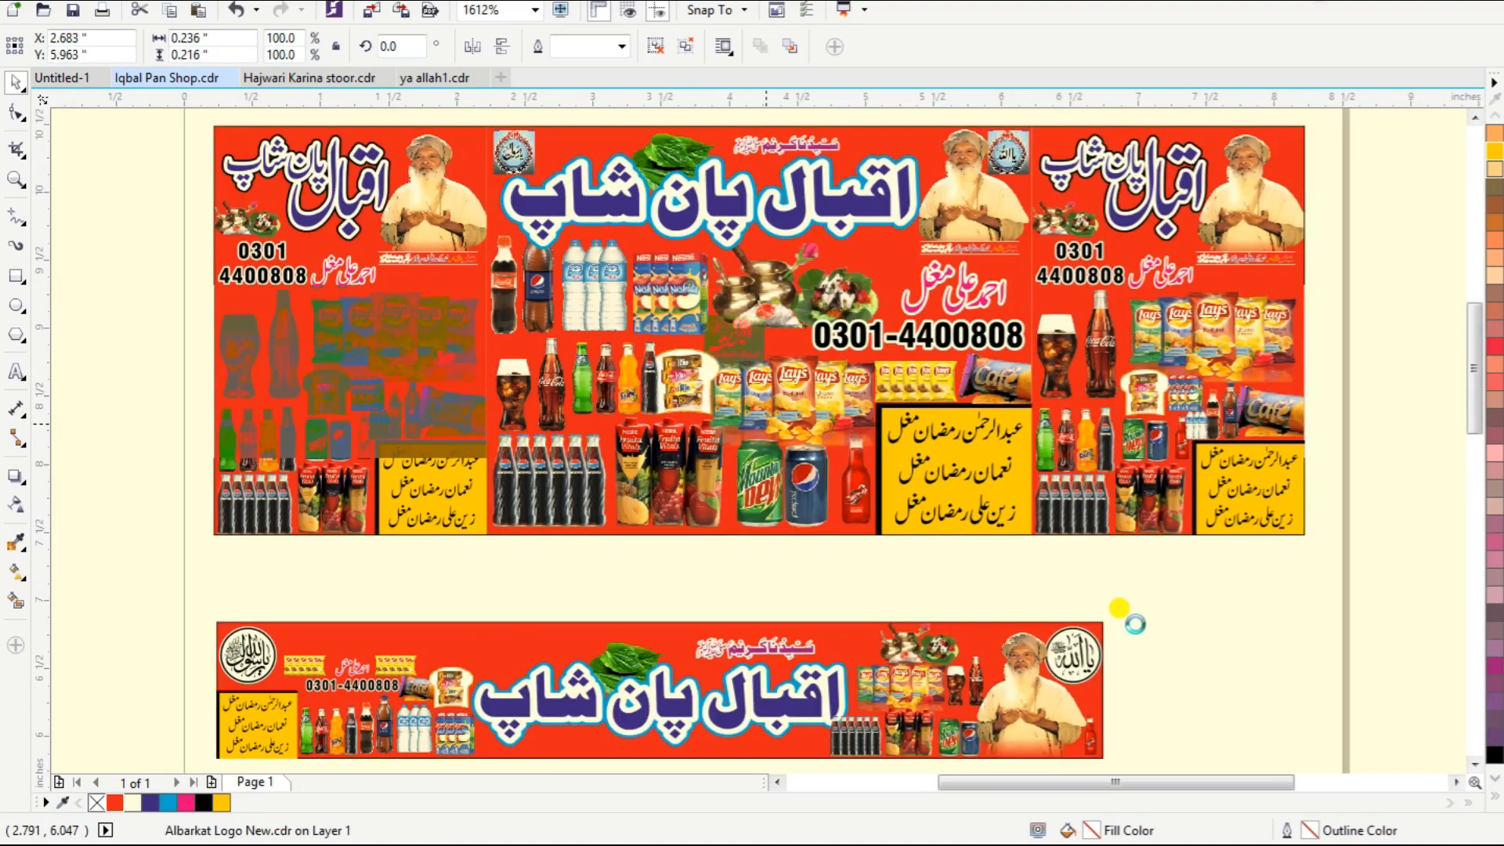
pyautogui.click(1228, 627)
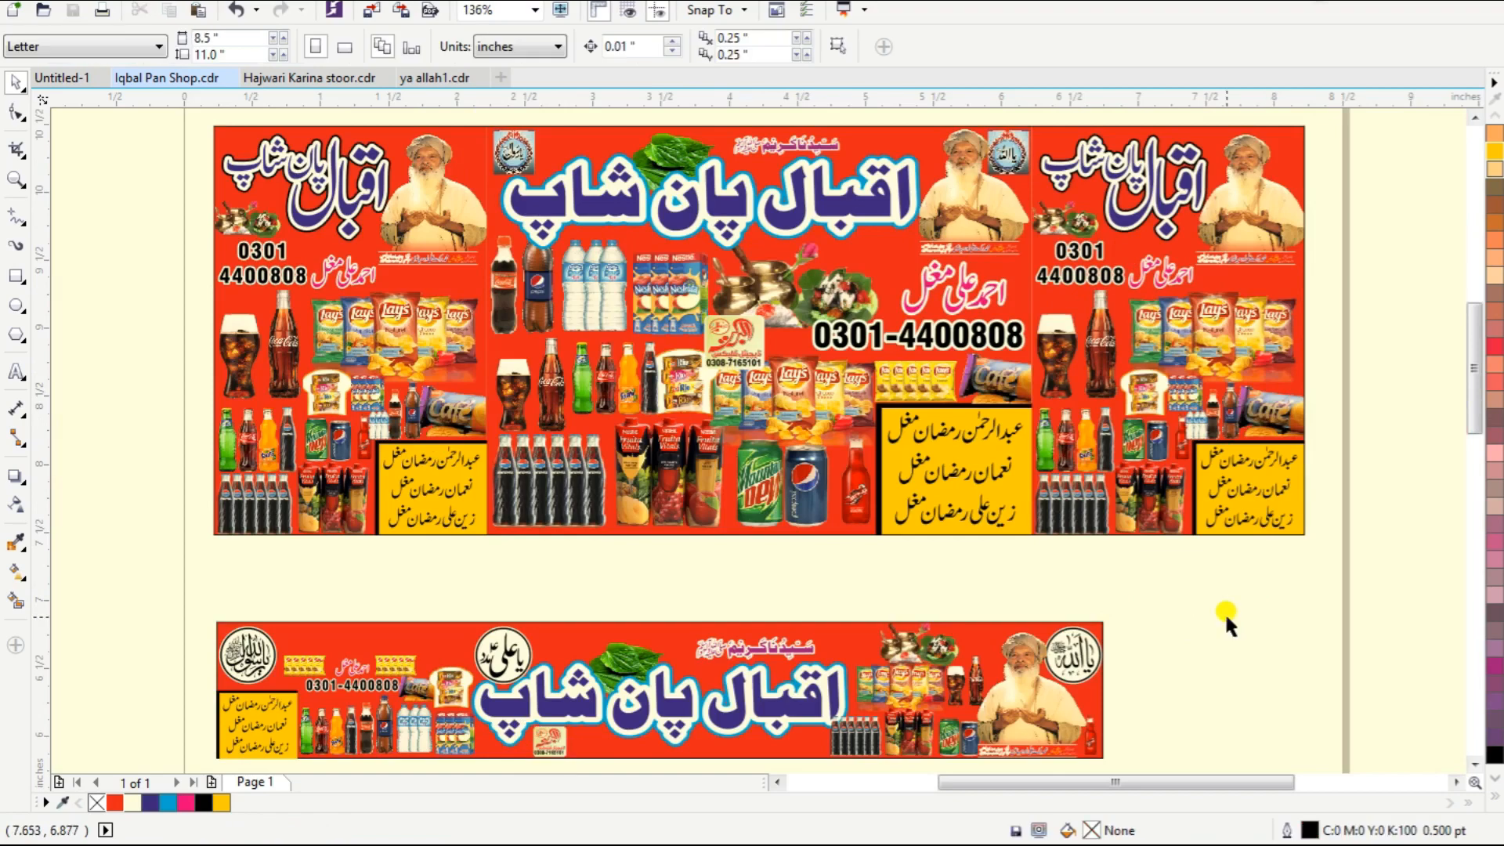
# Group all objects of the 8 by 3 inch sign, and group all objects of the 6.5 by 1 inch strip.
pyautogui.moveTo(187, 111); pyautogui.dragTo(1324, 551)
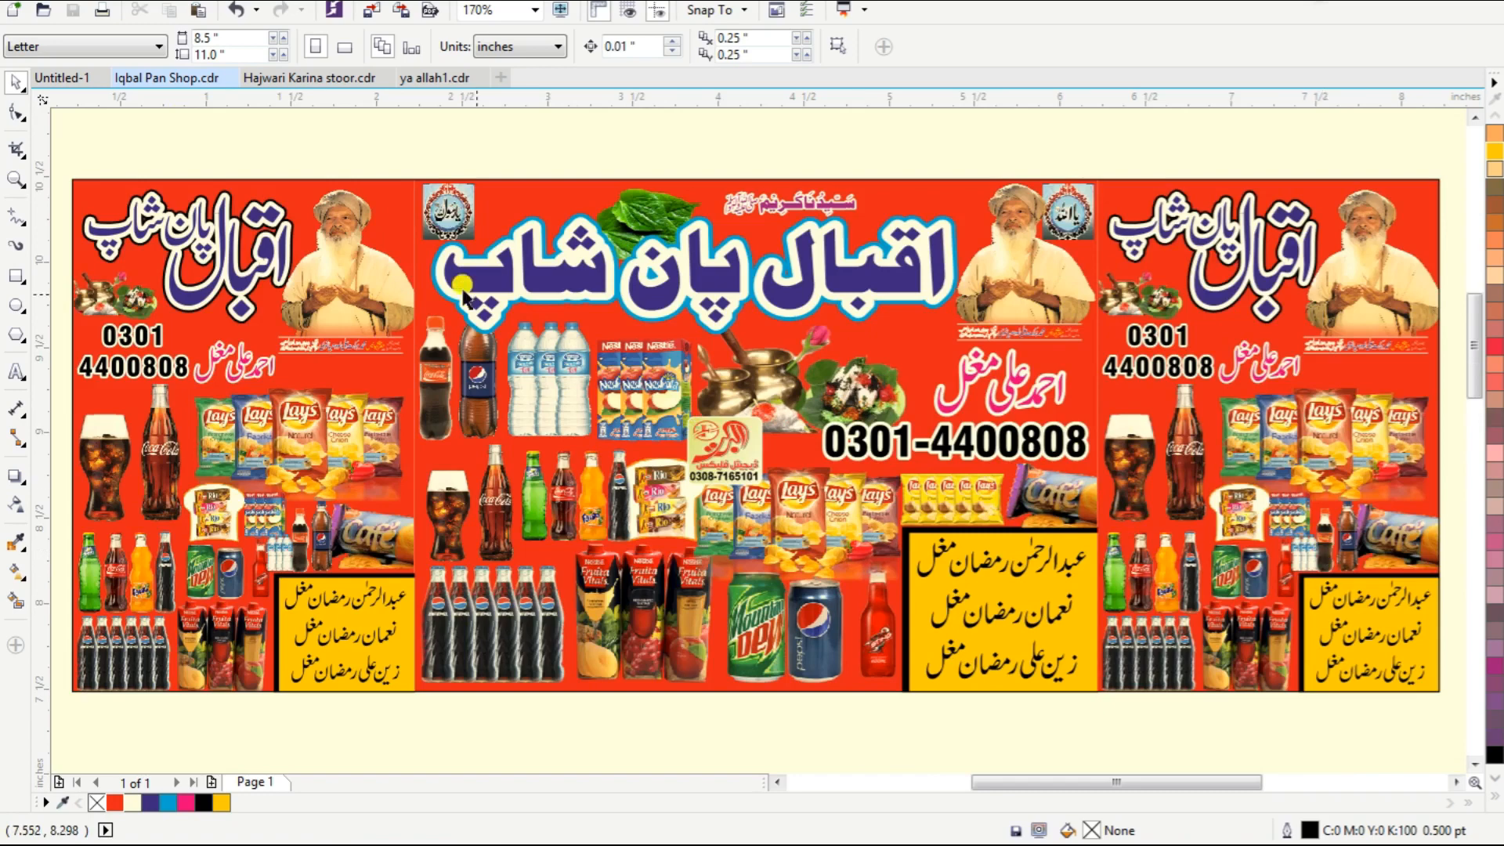
pyautogui.moveTo(167, 356); pyautogui.dragTo(1445, 717)
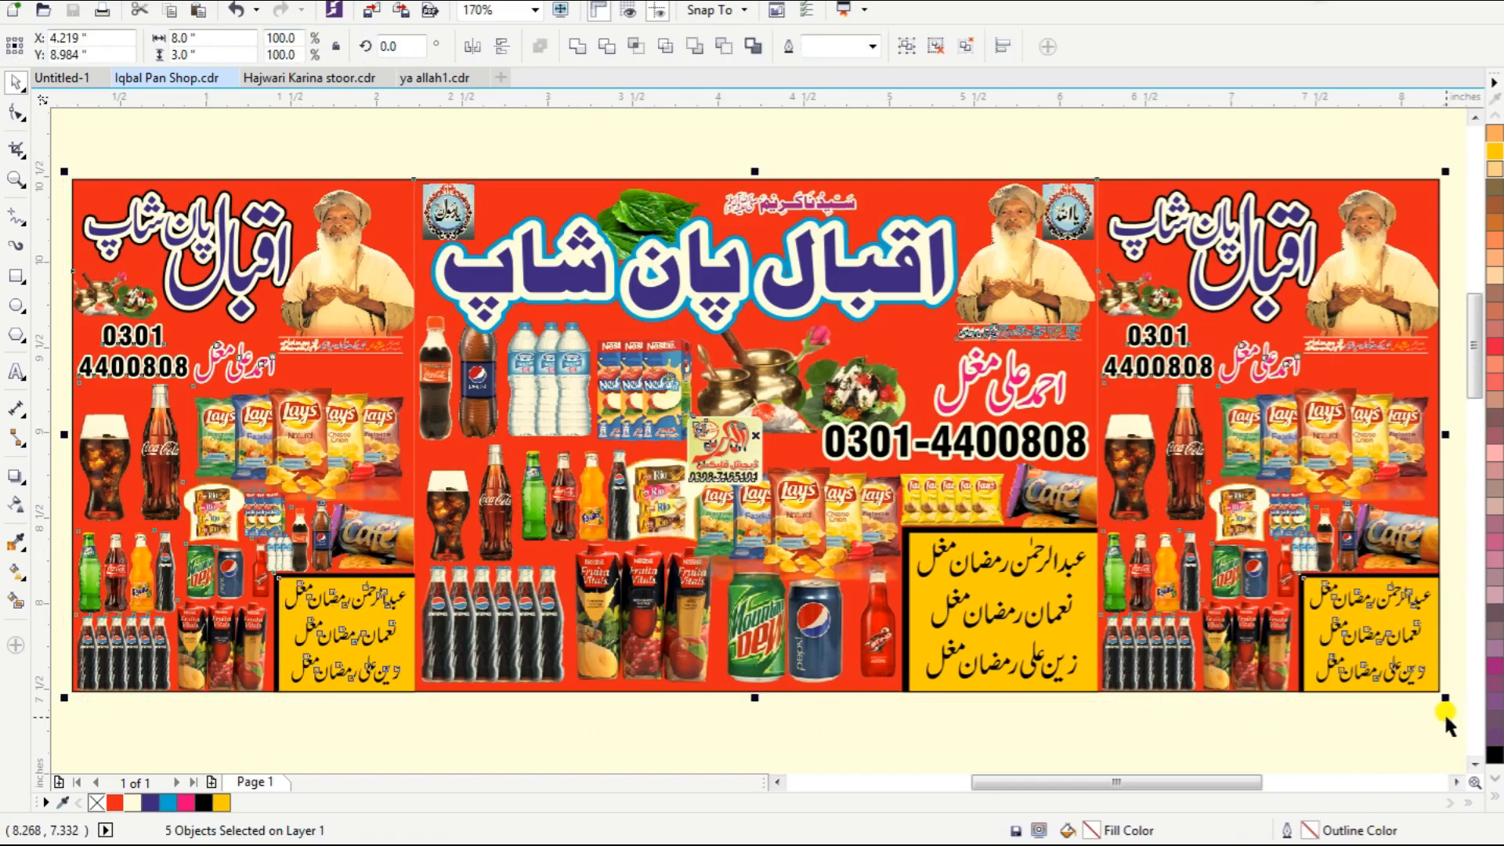
pyautogui.press('F4')
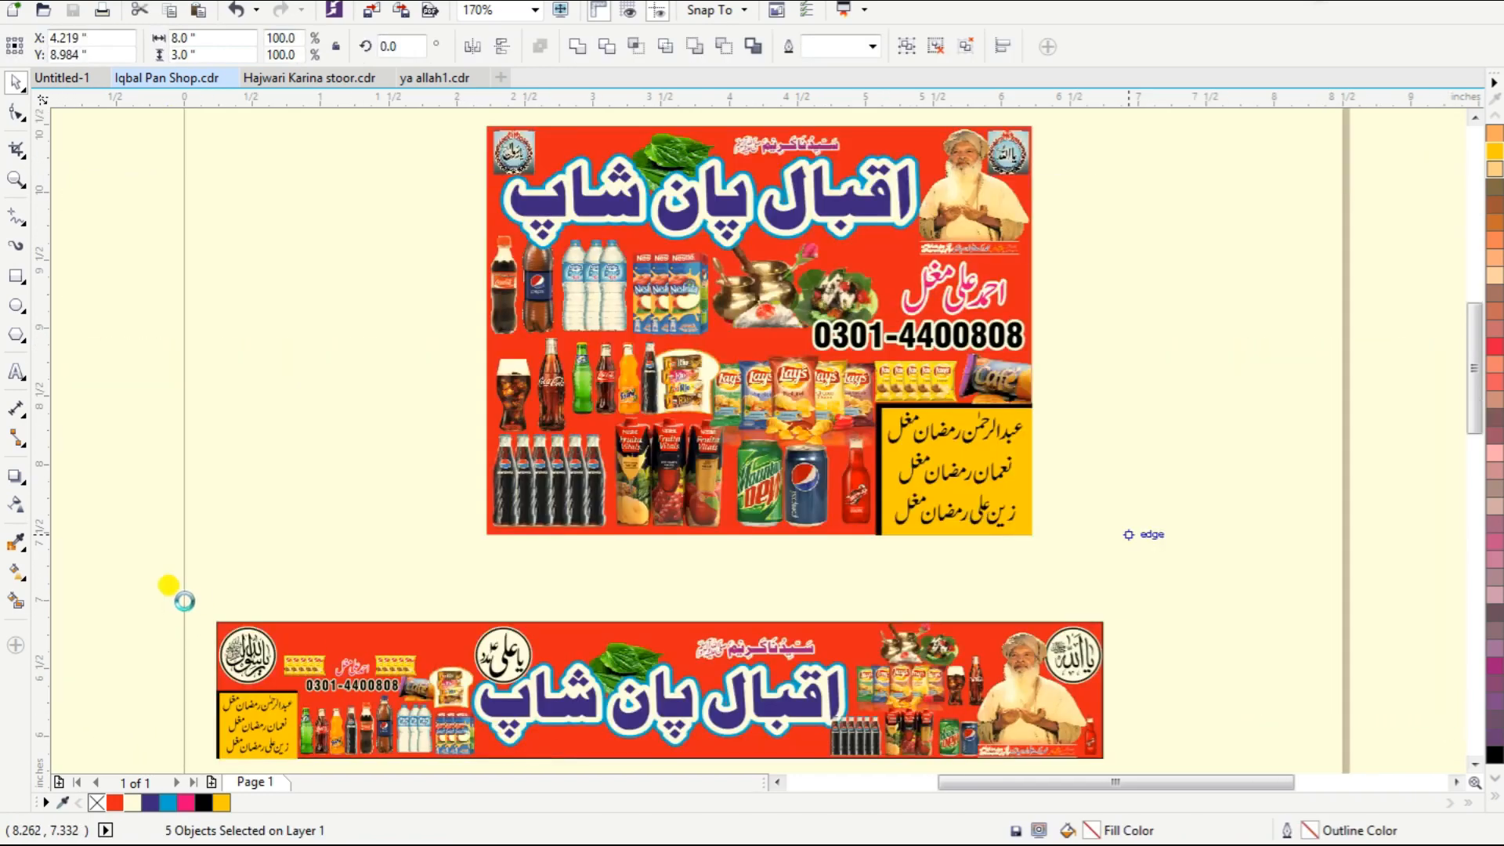
pyautogui.moveTo(205, 603); pyautogui.dragTo(1132, 729)
pyautogui.hotkey('ctrl', 'g')
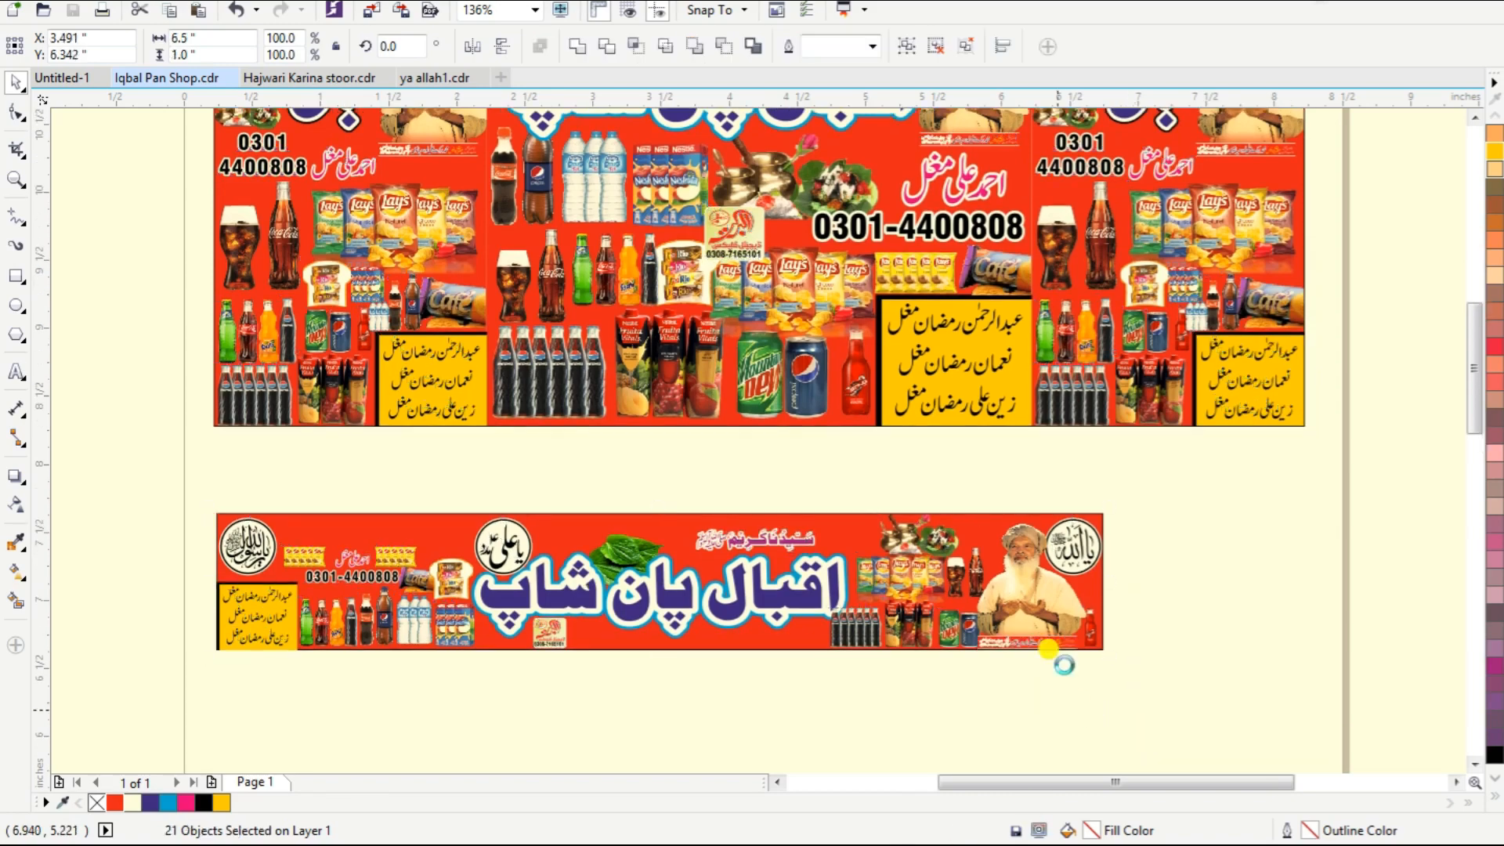
pyautogui.press('F4')
# Select the 4 by 3 inch middle panel within the grouped large sign.
pyautogui.click(869, 382)
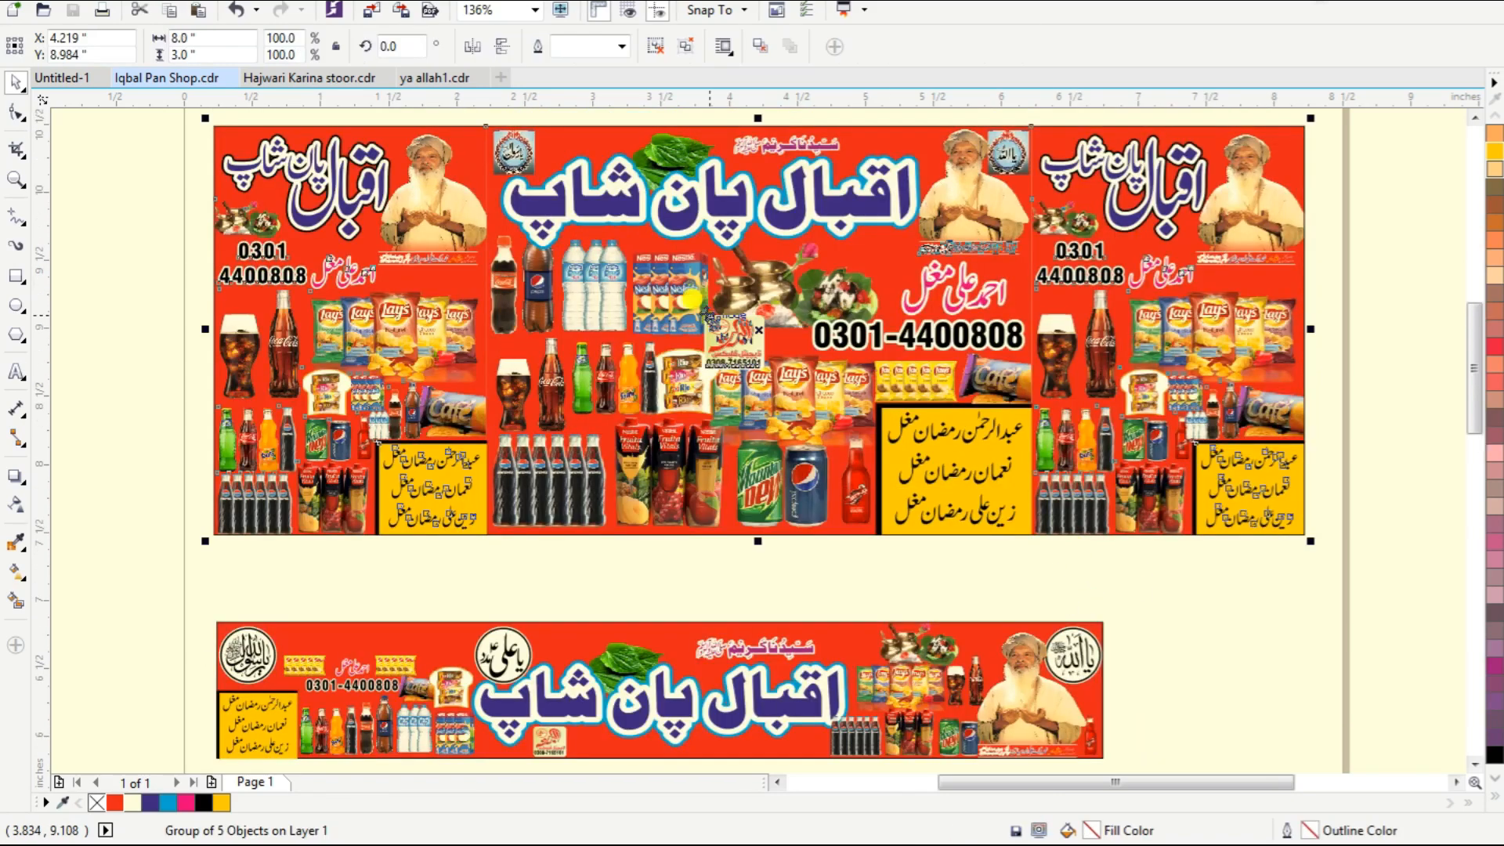
pyautogui.keyDown('ctrl'); pyautogui.click(708, 259); pyautogui.keyUp('ctrl')
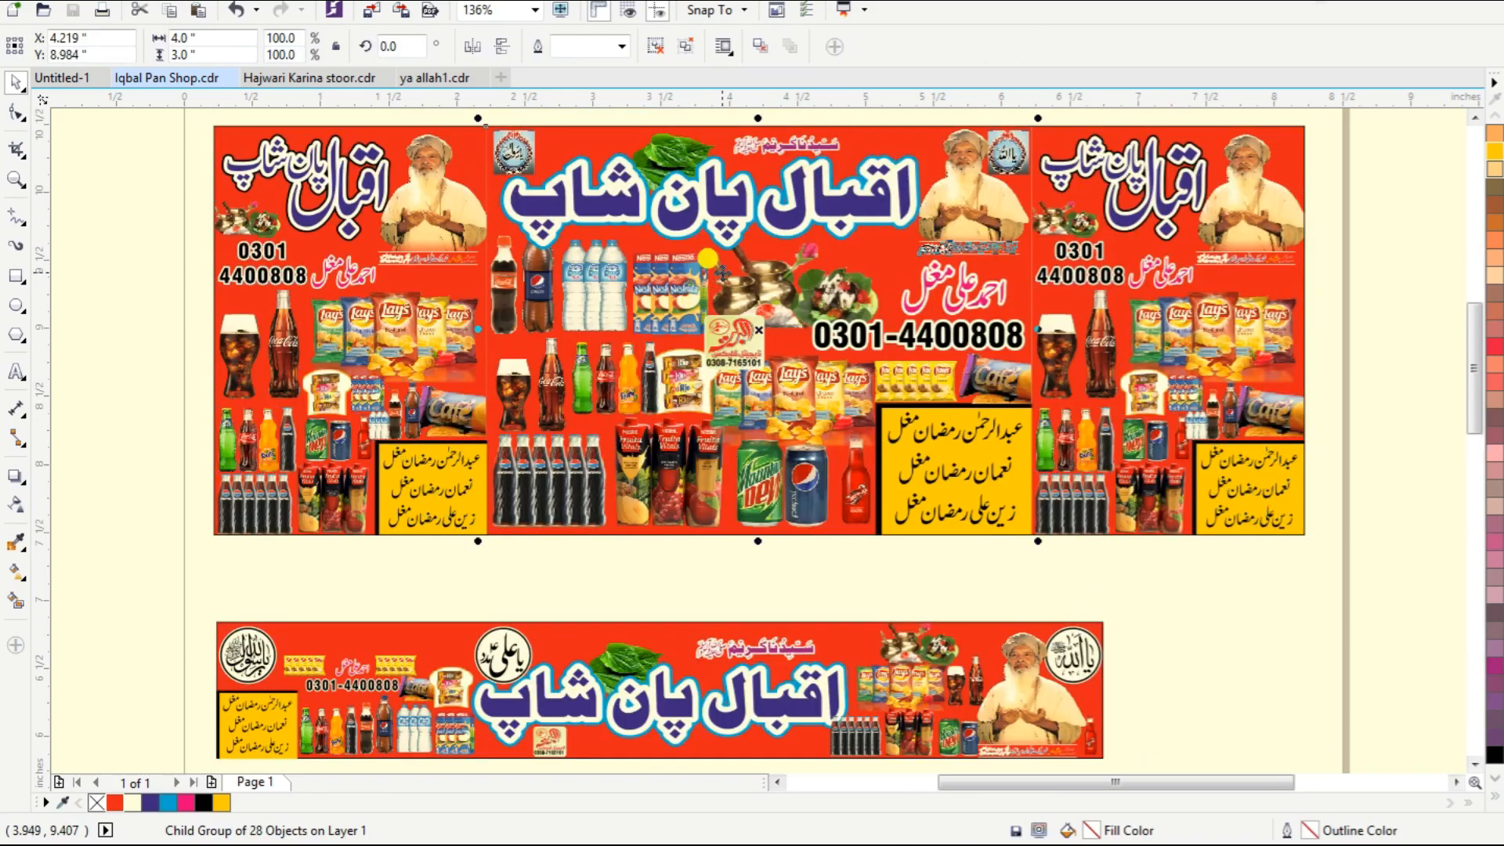